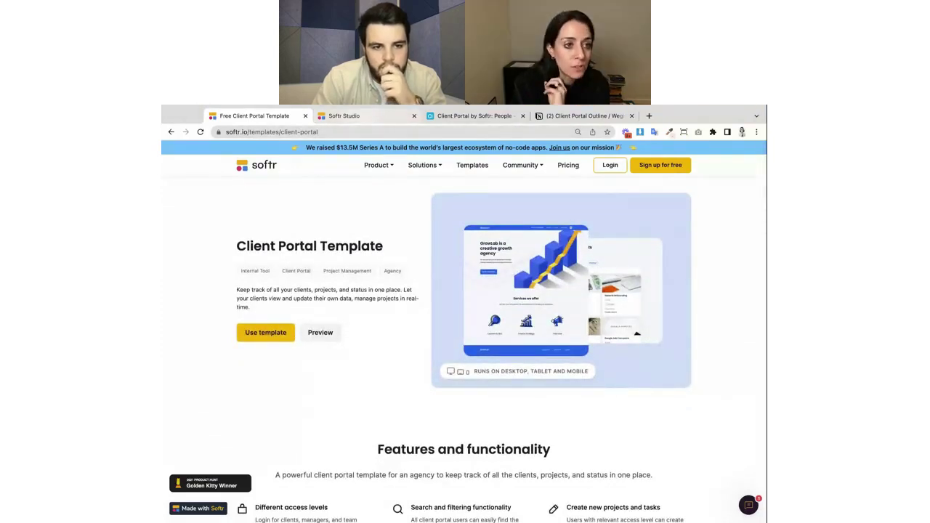
Compare the GrowLab page editor in Softr Studio with the People records in Airtable.
{"action": "left_click", "coordinate": [358, 116]}
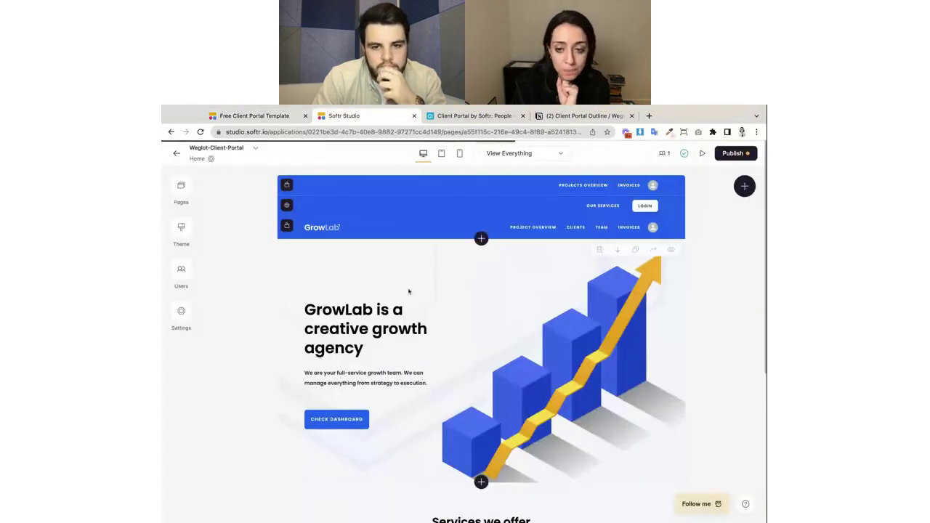
{"action": "scroll", "coordinate": [571, 349], "scroll_direction": "down", "scroll_amount": 3}
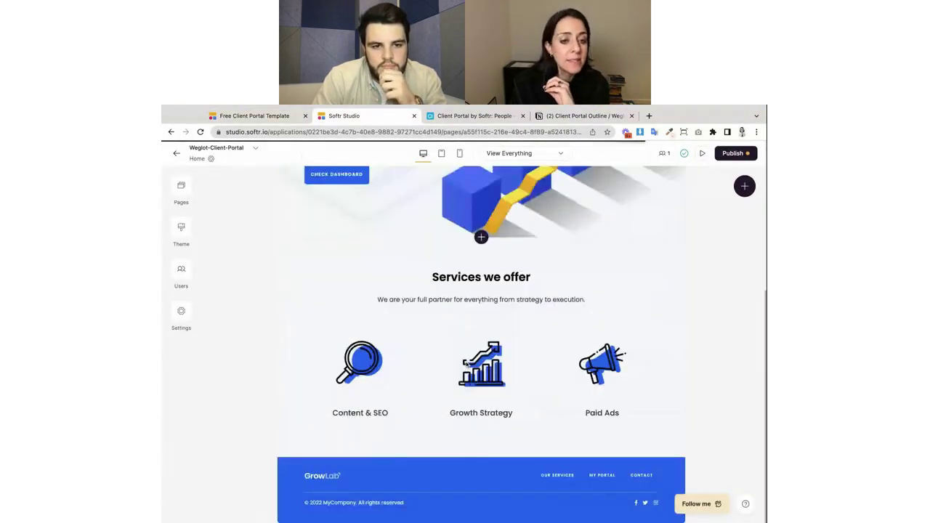
{"action": "scroll", "coordinate": [466, 364], "scroll_direction": "up", "scroll_amount": 2}
{"action": "scroll", "coordinate": [466, 365], "scroll_direction": "up", "scroll_amount": 2}
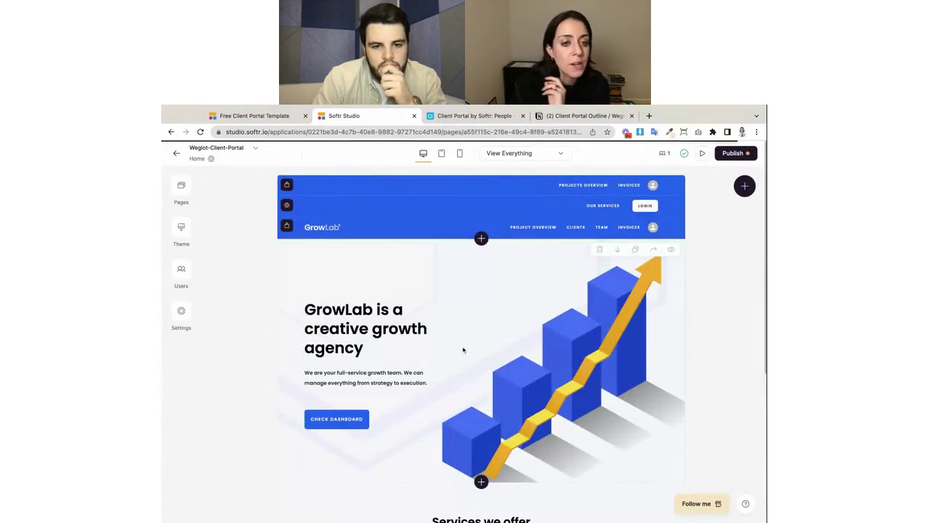
{"action": "scroll", "coordinate": [484, 396], "scroll_direction": "down", "scroll_amount": 1}
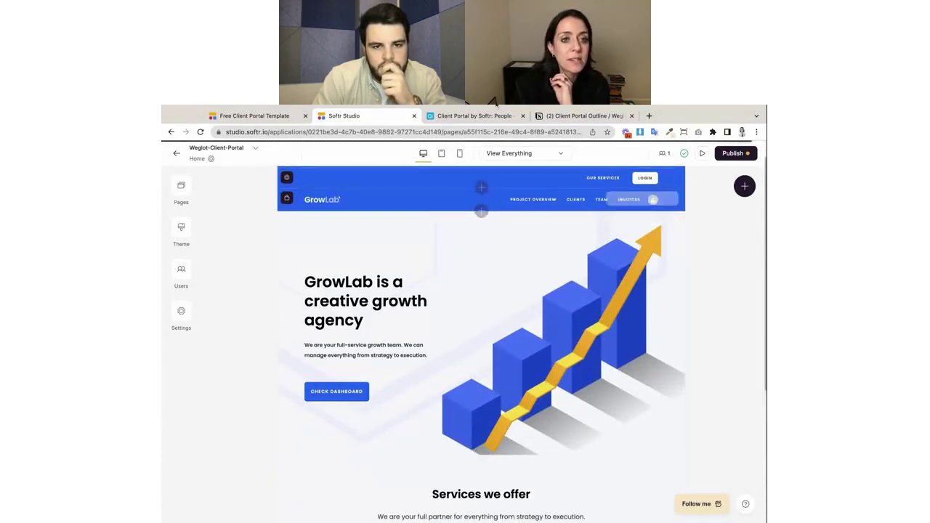
{"action": "left_click", "coordinate": [474, 116]}
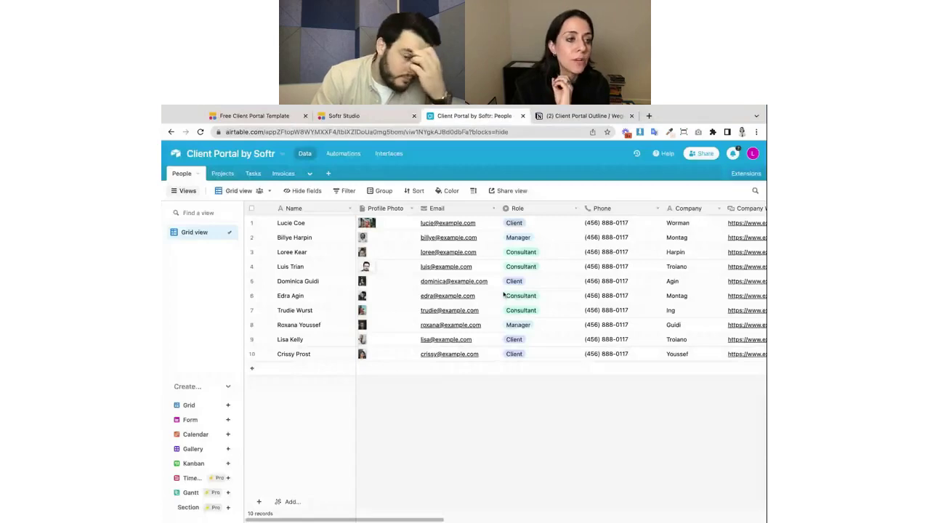
{"action": "left_click", "coordinate": [343, 115]}
{"action": "scroll", "coordinate": [486, 355], "scroll_direction": "down", "scroll_amount": 2}
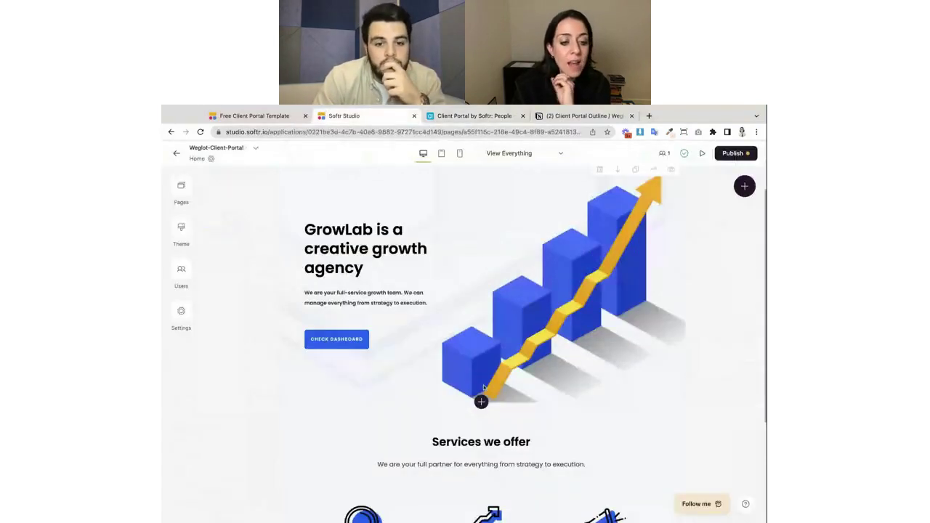
{"action": "scroll", "coordinate": [484, 388], "scroll_direction": "down", "scroll_amount": 3}
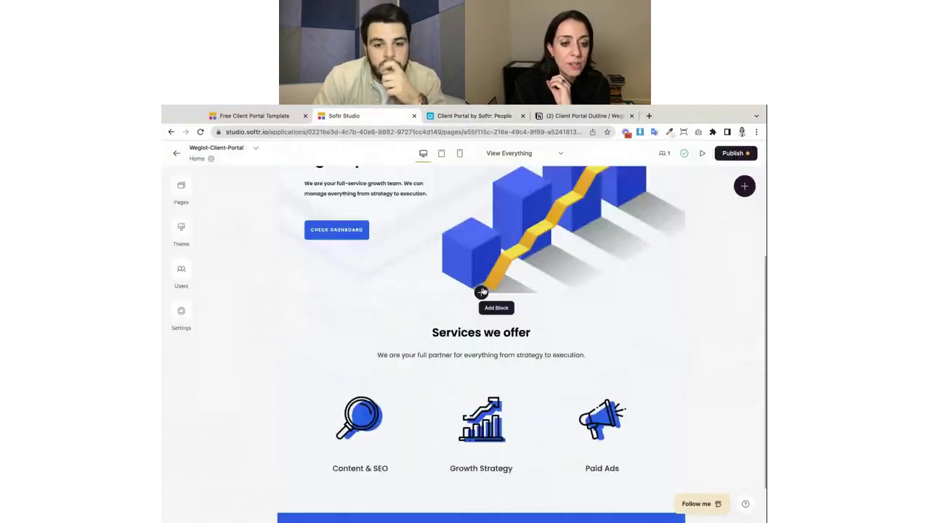
{"action": "left_click", "coordinate": [456, 115]}
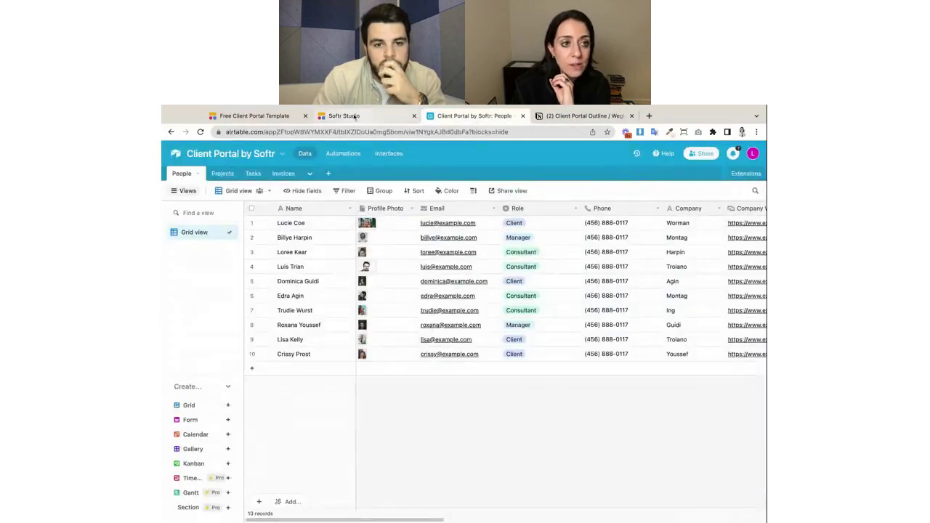
{"action": "left_click", "coordinate": [344, 116]}
Open the Clients page from Pages and bring up the Our Clients list's data settings.
{"action": "left_click", "coordinate": [181, 187]}
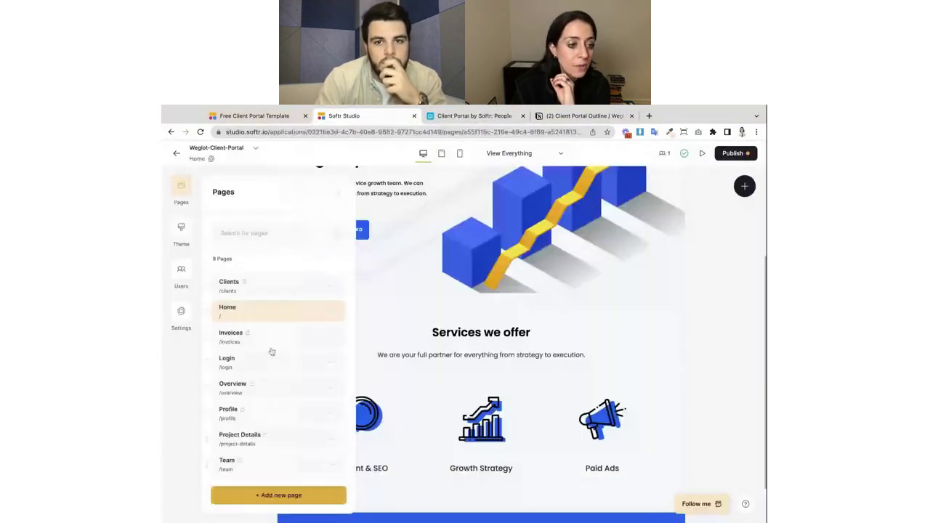
{"action": "left_click", "coordinate": [289, 285]}
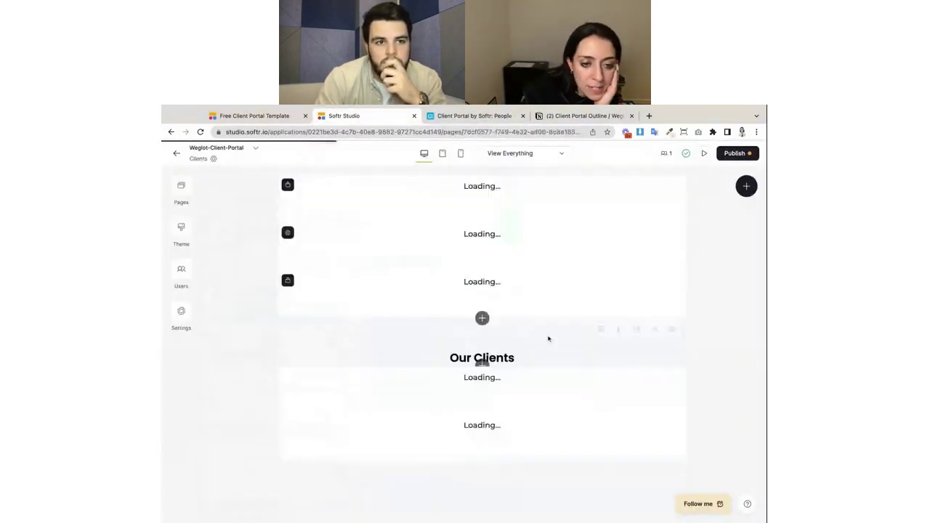
{"action": "scroll", "coordinate": [486, 284], "scroll_direction": "down", "scroll_amount": 3}
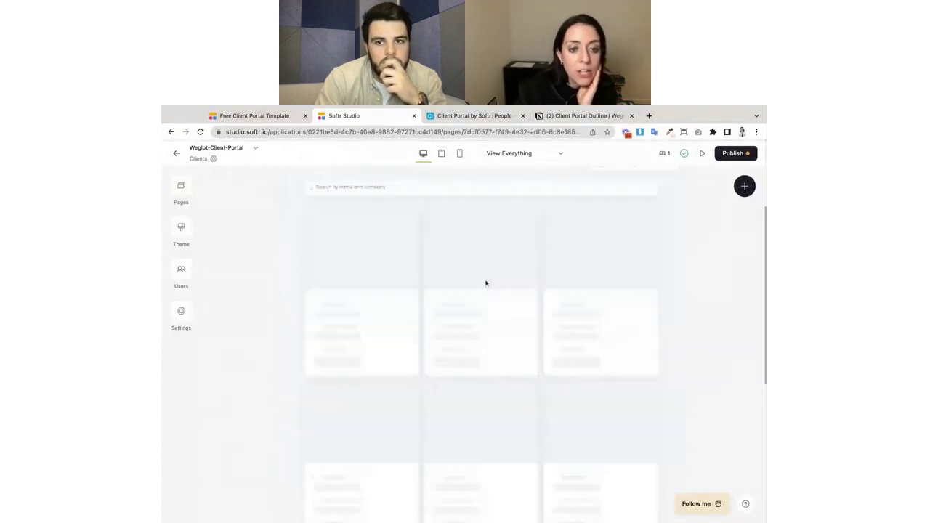
{"action": "scroll", "coordinate": [482, 450], "scroll_direction": "up", "scroll_amount": 3}
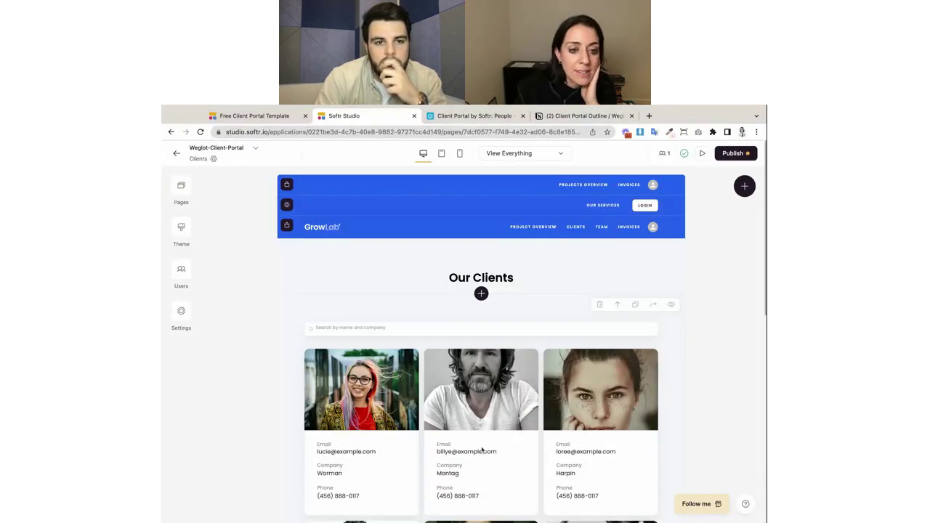
{"action": "left_click", "coordinate": [482, 450]}
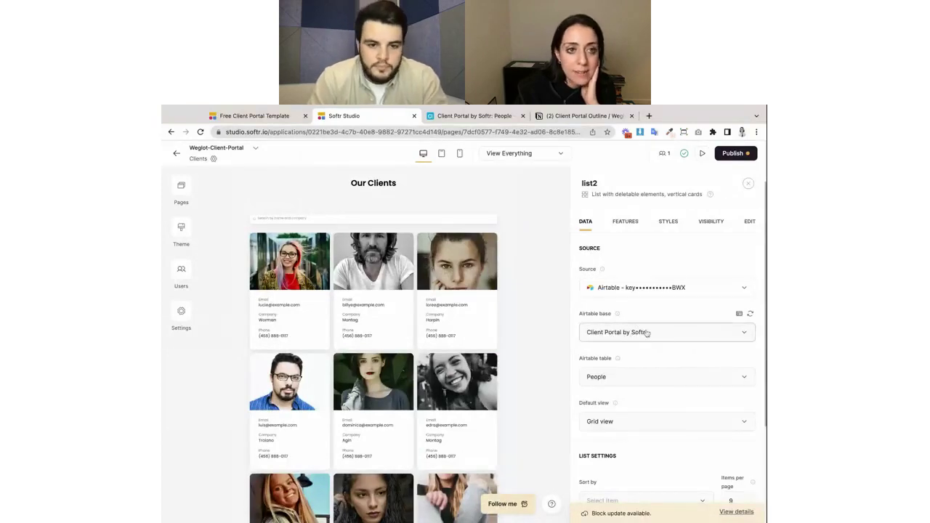
Open the client list's source base, Client Portal by Softr, in its own Airtable tab.
{"action": "left_click", "coordinate": [465, 123]}
{"action": "left_click", "coordinate": [368, 122]}
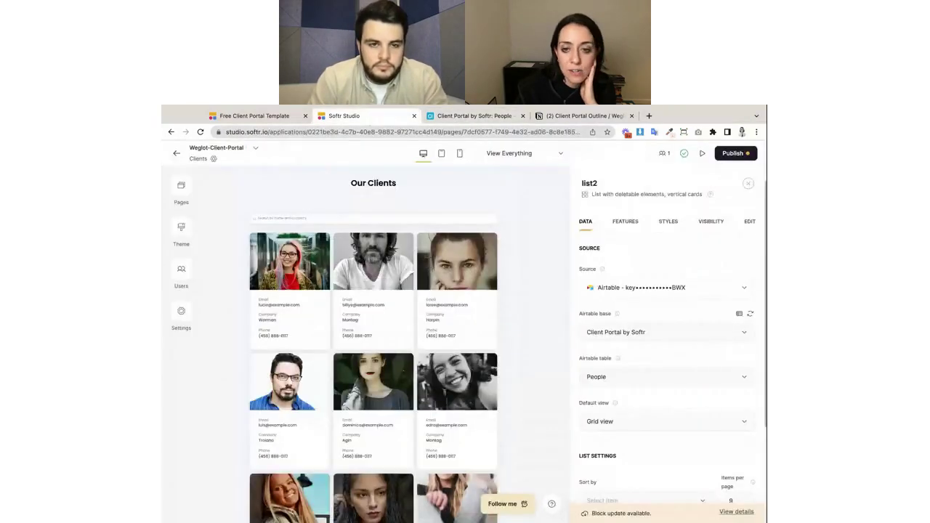
{"action": "left_click", "coordinate": [739, 313]}
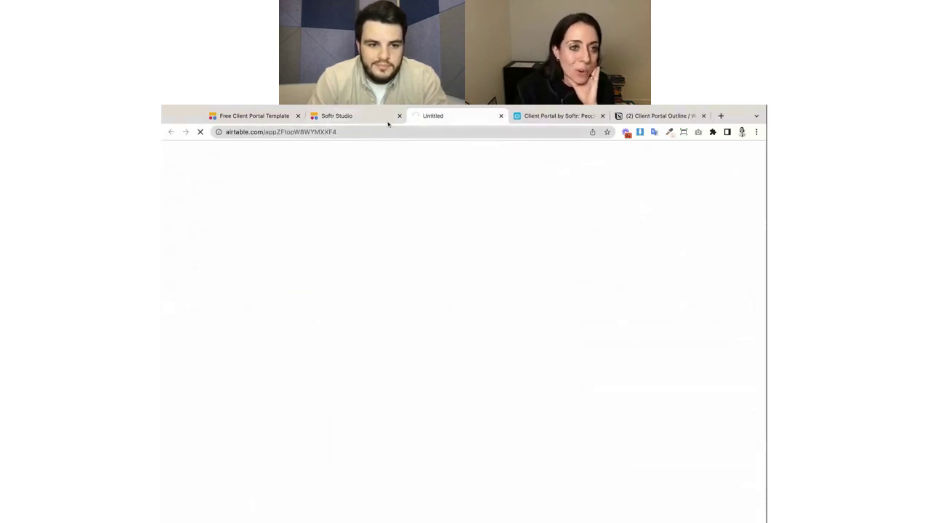
{"action": "left_click", "coordinate": [363, 118]}
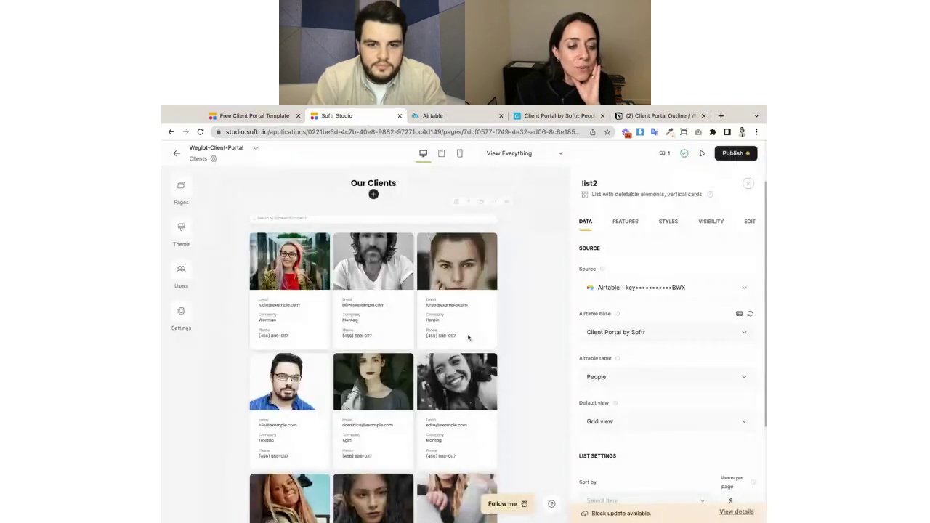
Compare the client cards with the People records, finishing on the Airtable People table.
{"action": "scroll", "coordinate": [468, 338], "scroll_direction": "down", "scroll_amount": 3}
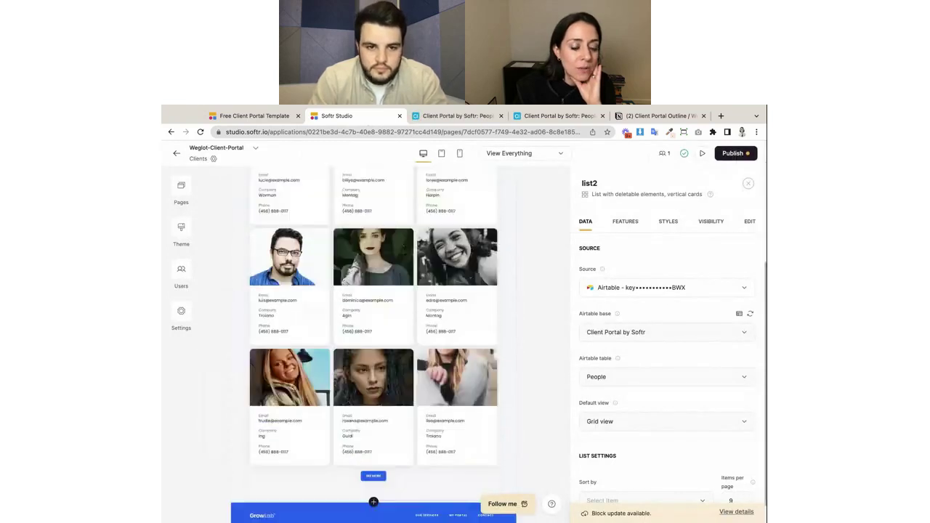
{"action": "scroll", "coordinate": [374, 494], "scroll_direction": "down", "scroll_amount": 1}
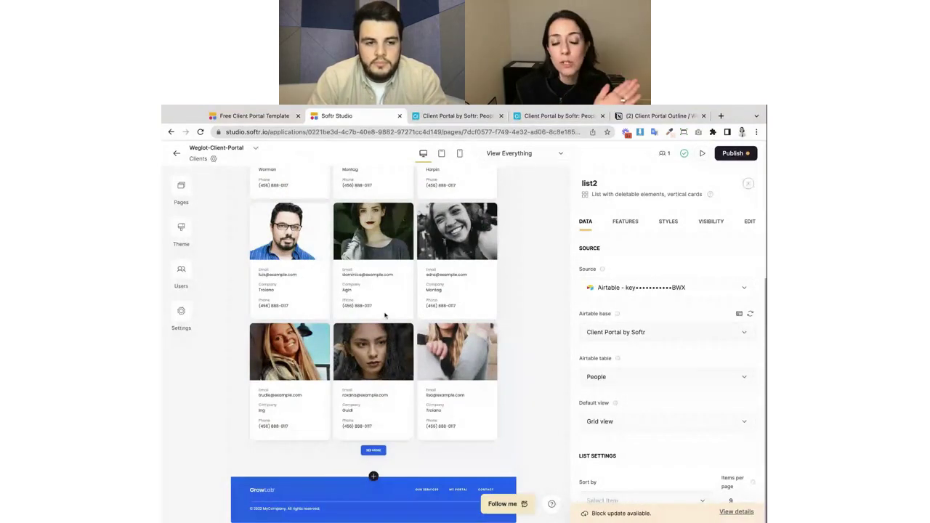
{"action": "left_click", "coordinate": [480, 116]}
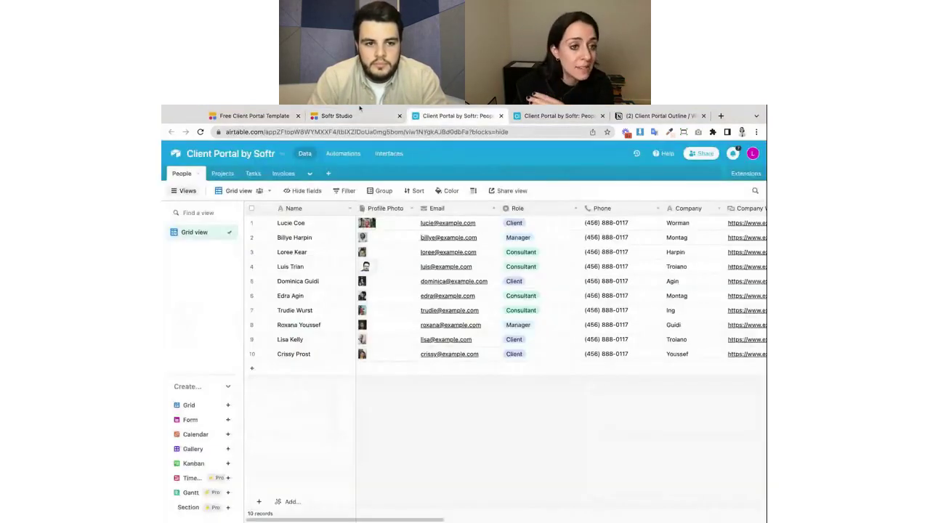
{"action": "left_click", "coordinate": [359, 110]}
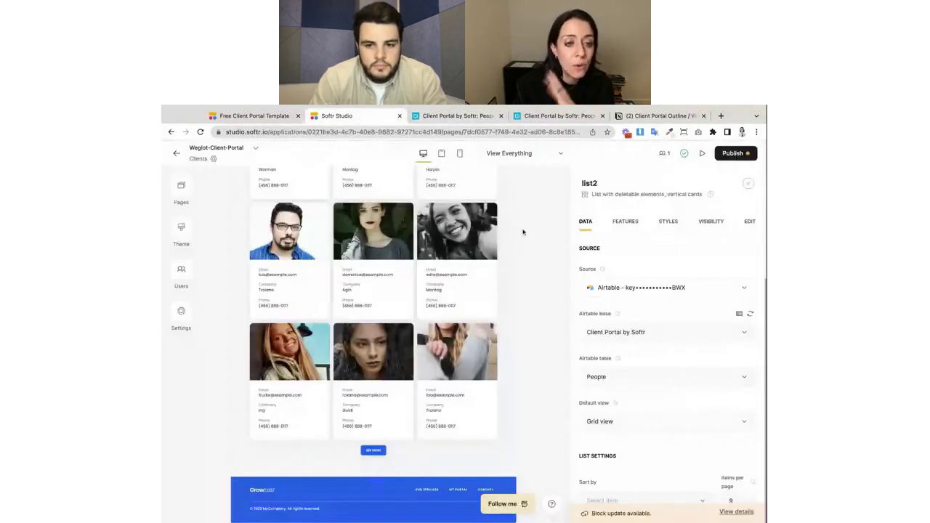
{"action": "scroll", "coordinate": [442, 361], "scroll_direction": "up", "scroll_amount": 3}
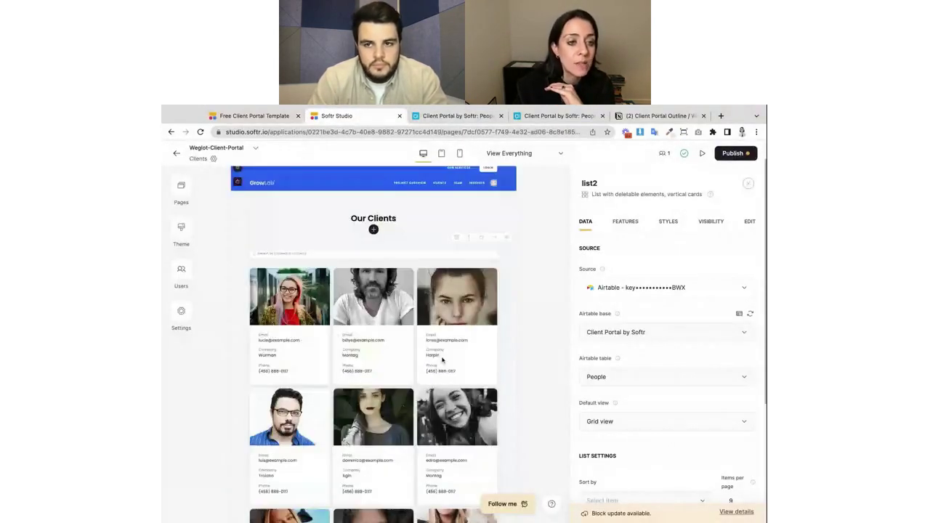
{"action": "scroll", "coordinate": [442, 359], "scroll_direction": "down", "scroll_amount": 3}
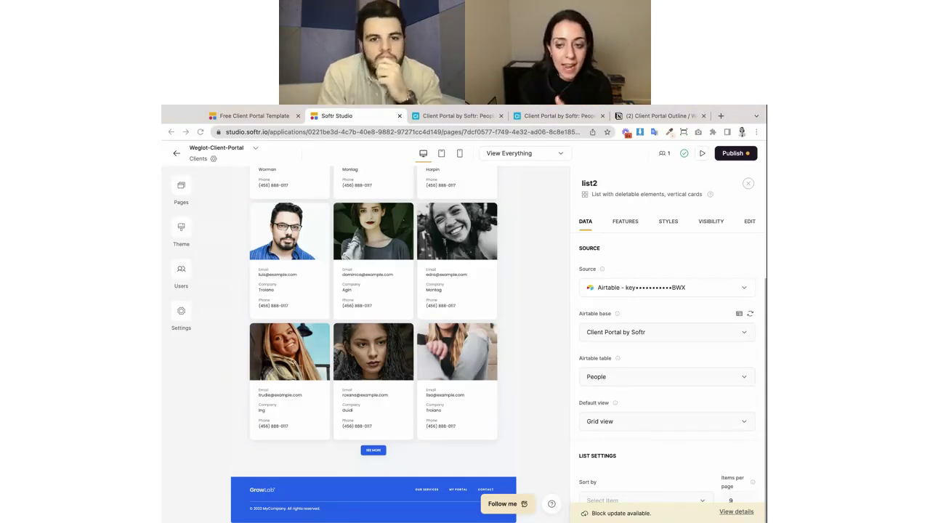
{"action": "left_click", "coordinate": [456, 115]}
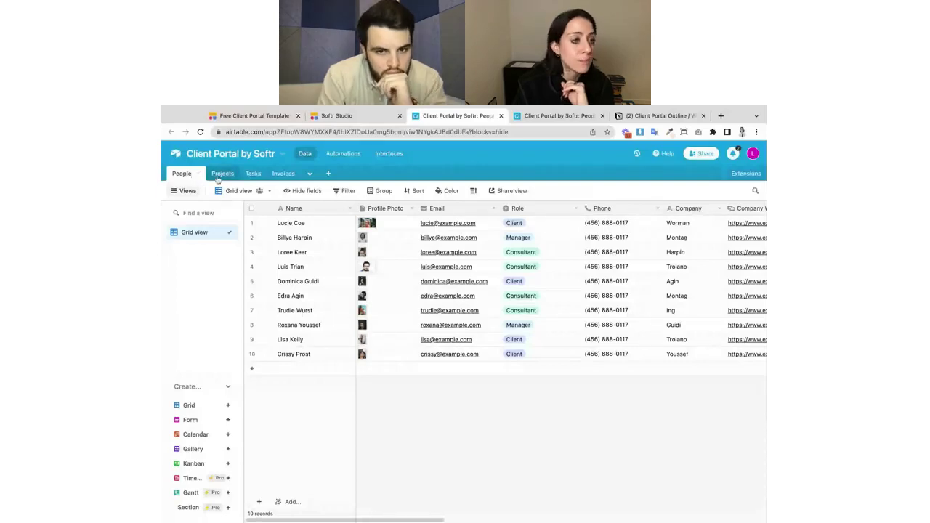
{"action": "left_click", "coordinate": [281, 174]}
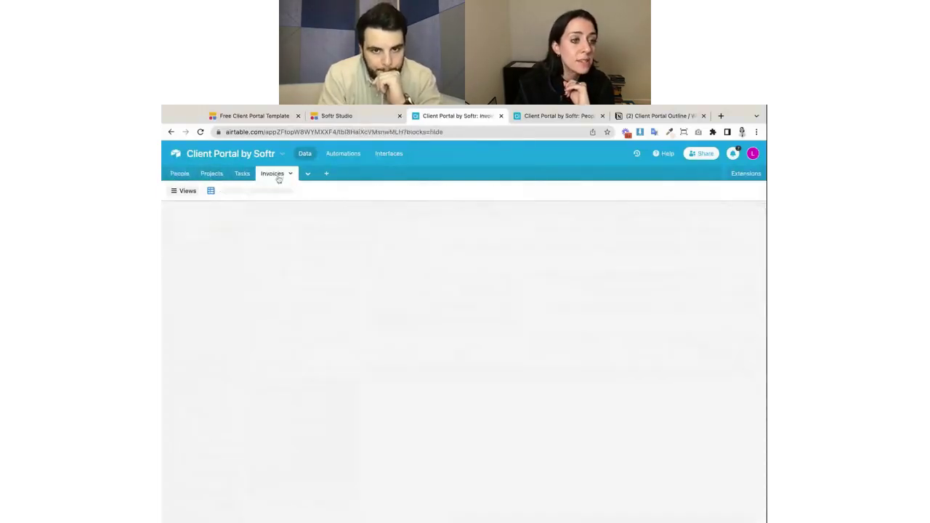
{"action": "left_click", "coordinate": [240, 174]}
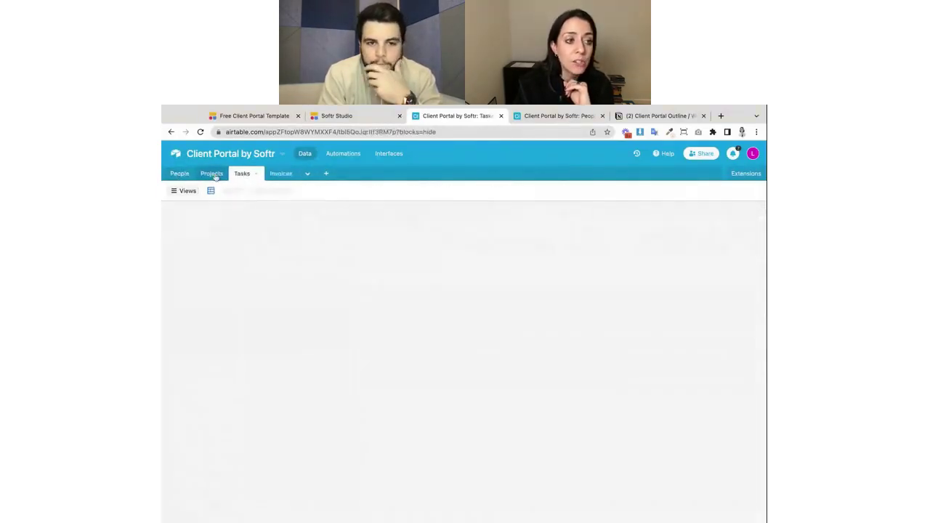
{"action": "left_click", "coordinate": [181, 174]}
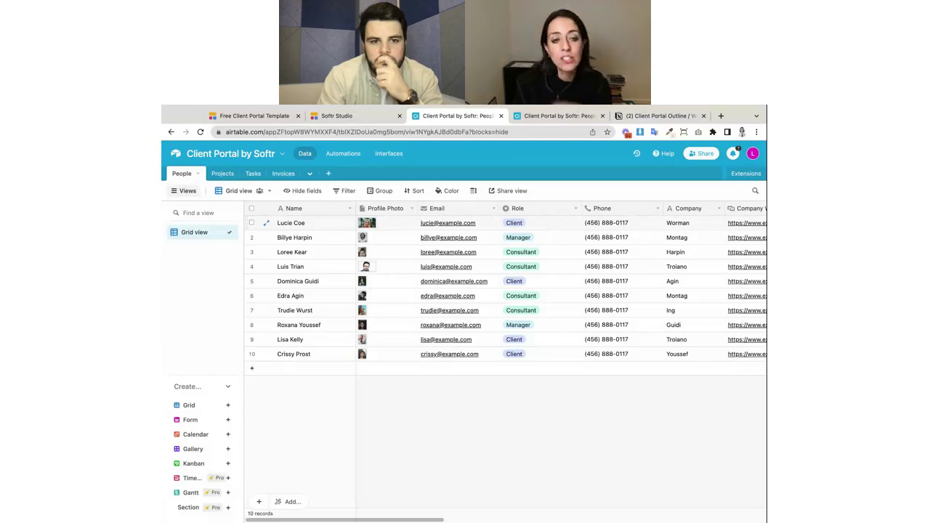
{"action": "key", "text": "ctrl+Tab"}
{"action": "key", "text": "ctrl+Tab"}
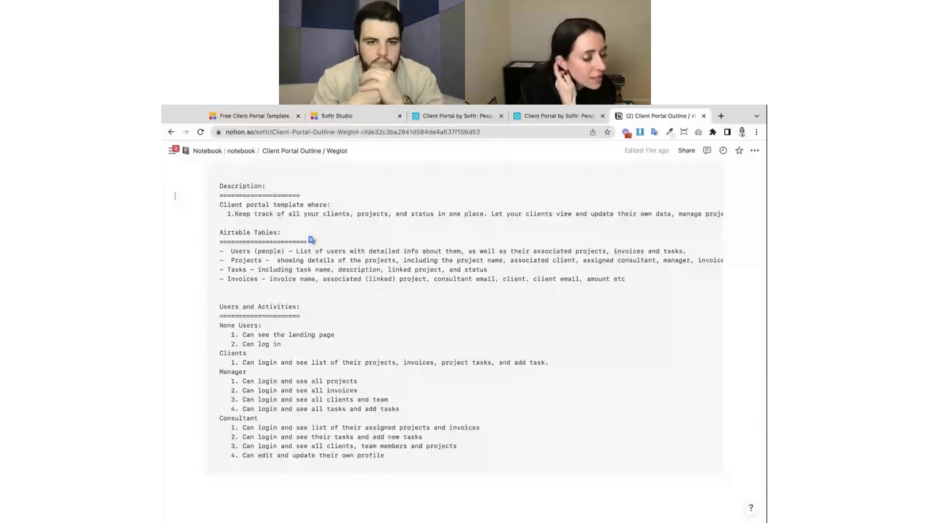
{"action": "scroll", "coordinate": [312, 240], "scroll_direction": "up", "scroll_amount": 1}
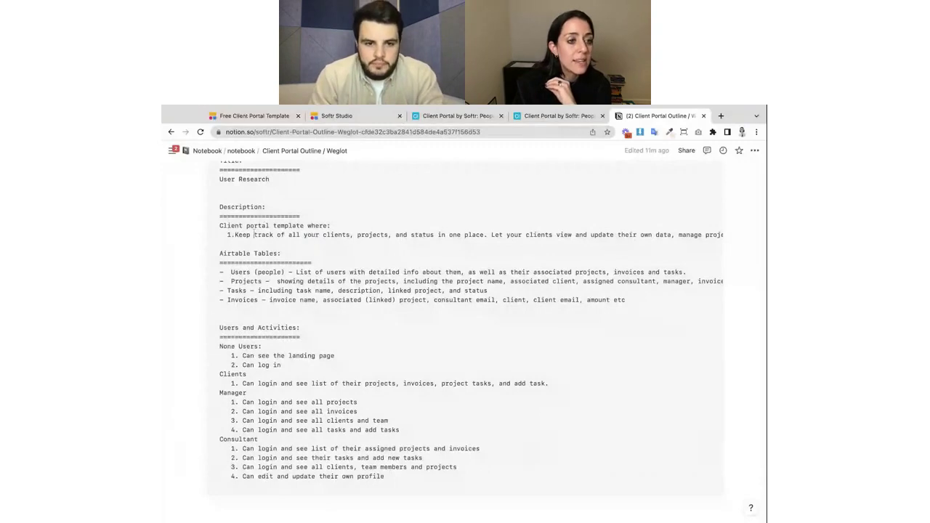
{"action": "left_click_drag", "start_coordinate": [253, 235], "coordinate": [713, 235]}
{"action": "left_click", "coordinate": [314, 263]}
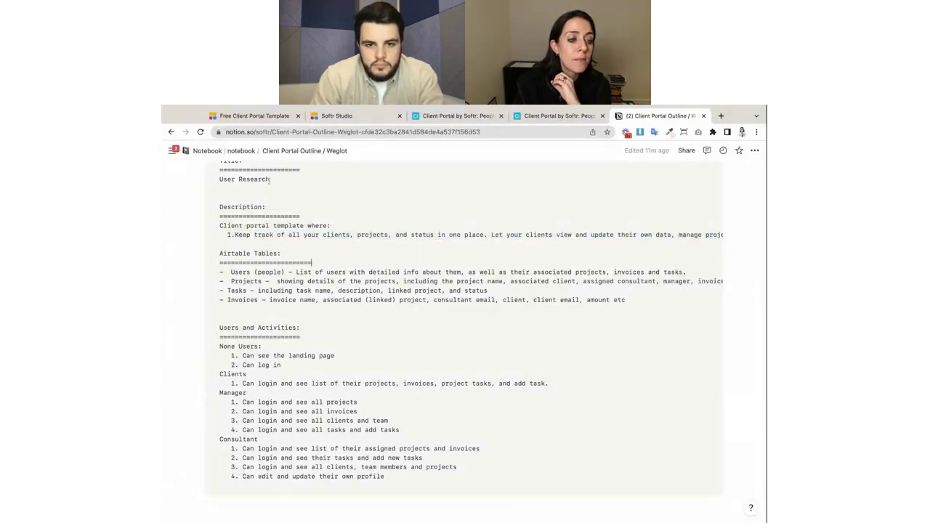
{"action": "left_click", "coordinate": [449, 115]}
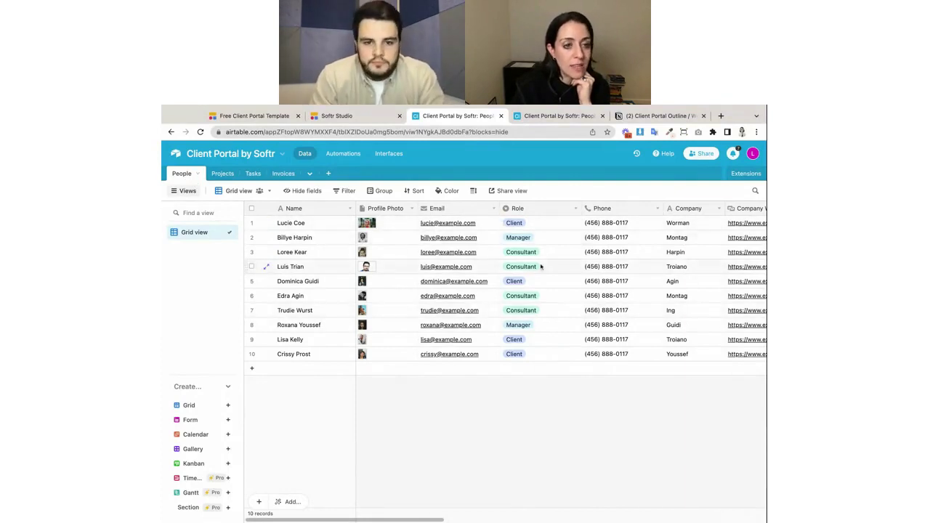
{"action": "left_click", "coordinate": [632, 119]}
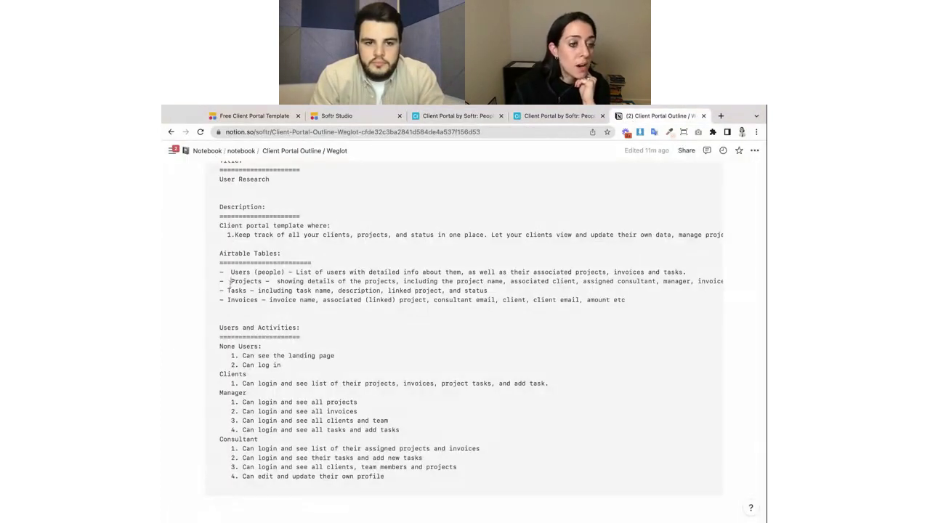
{"action": "left_click_drag", "start_coordinate": [230, 281], "coordinate": [488, 291]}
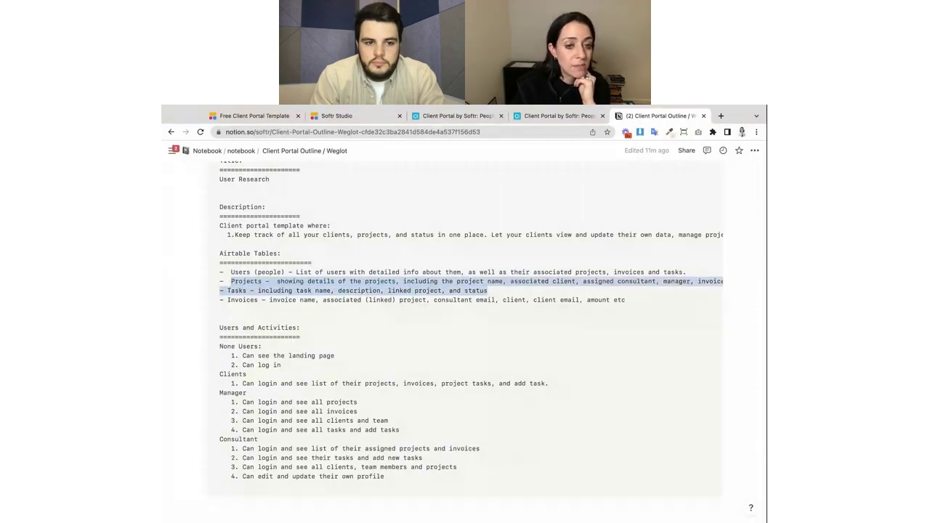
{"action": "left_click", "coordinate": [261, 291]}
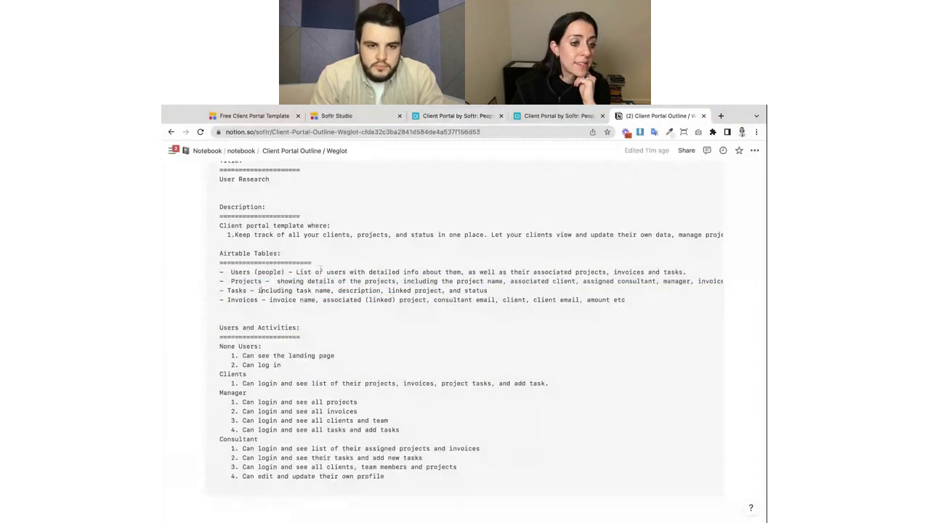
{"action": "left_click", "coordinate": [454, 116]}
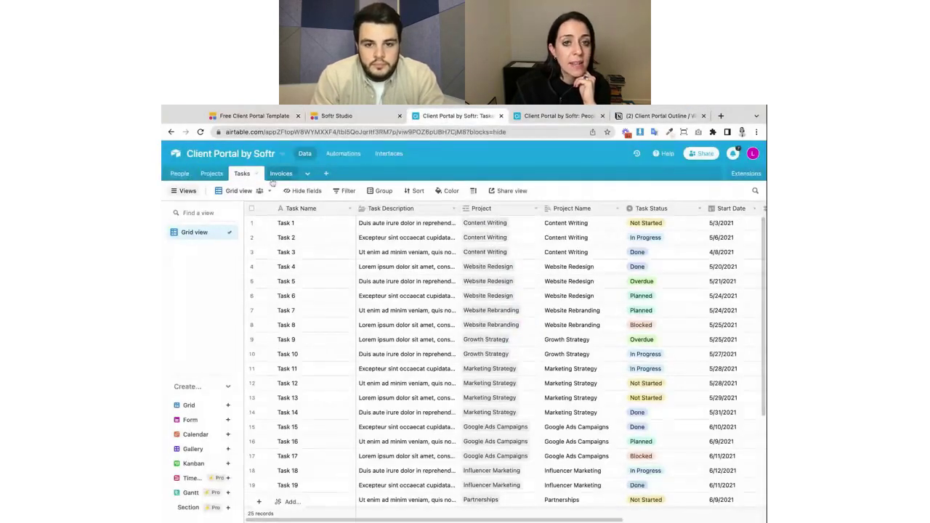
{"action": "left_click", "coordinate": [275, 174]}
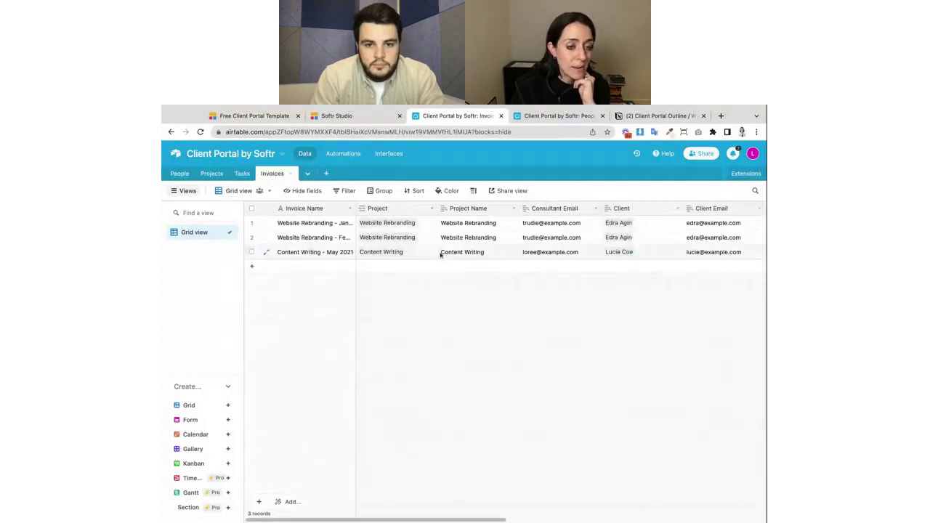
{"action": "left_click", "coordinate": [212, 173]}
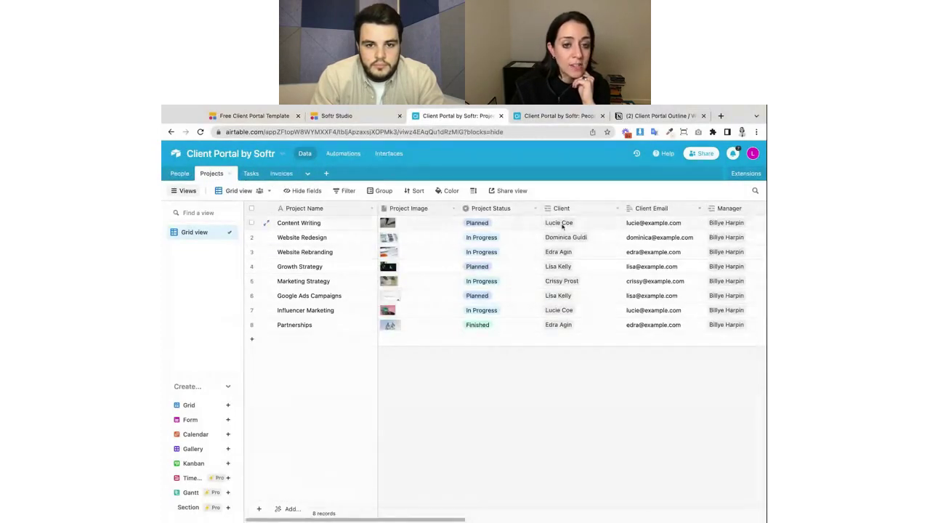
{"action": "scroll", "coordinate": [585, 245], "scroll_direction": "right", "scroll_amount": 4}
{"action": "scroll", "coordinate": [596, 256], "scroll_direction": "left", "scroll_amount": 1}
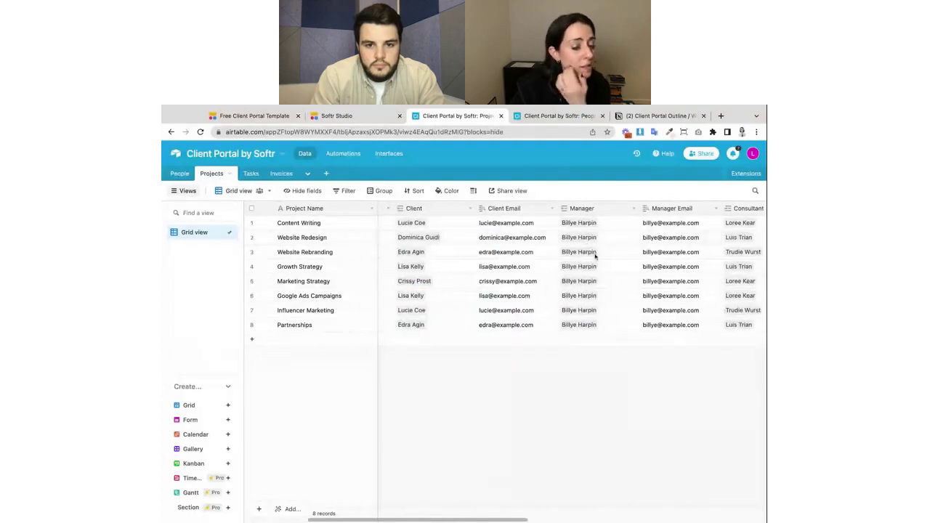
{"action": "scroll", "coordinate": [595, 256], "scroll_direction": "left", "scroll_amount": 4}
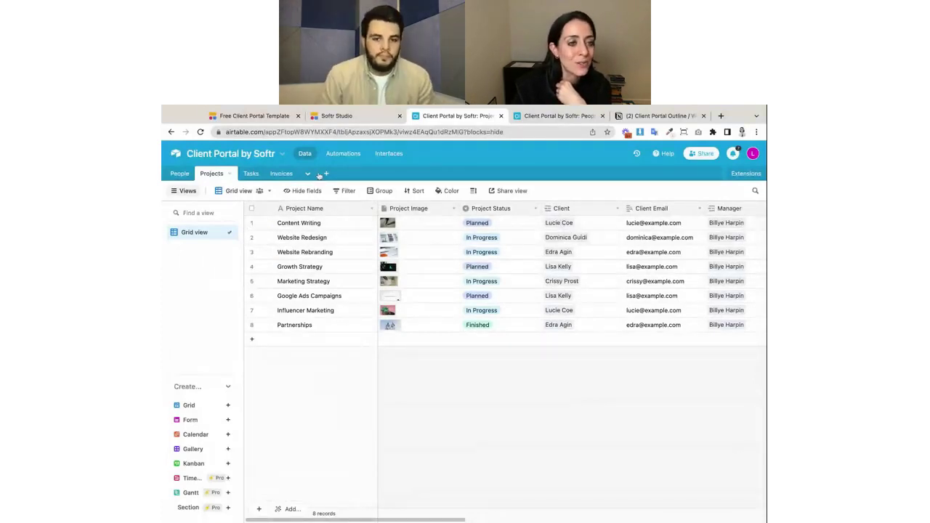
{"action": "left_click", "coordinate": [178, 173]}
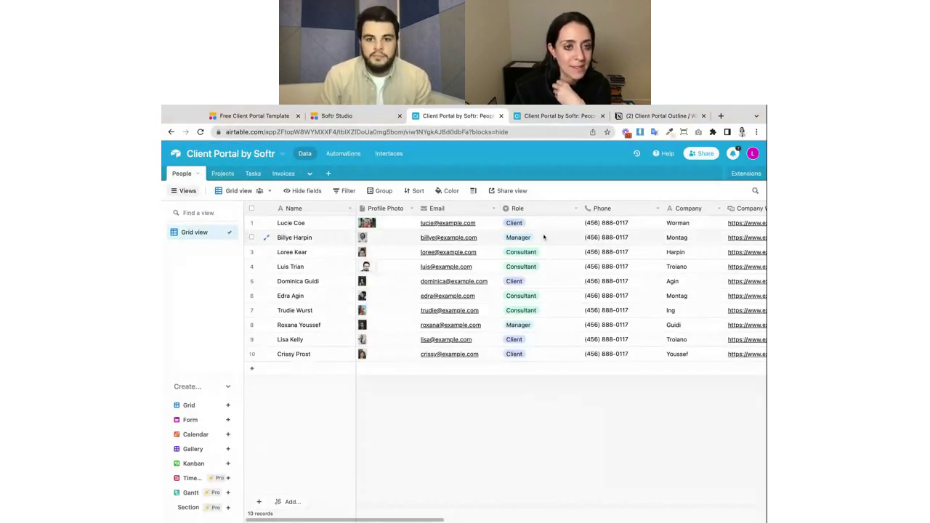
{"action": "left_click", "coordinate": [662, 116]}
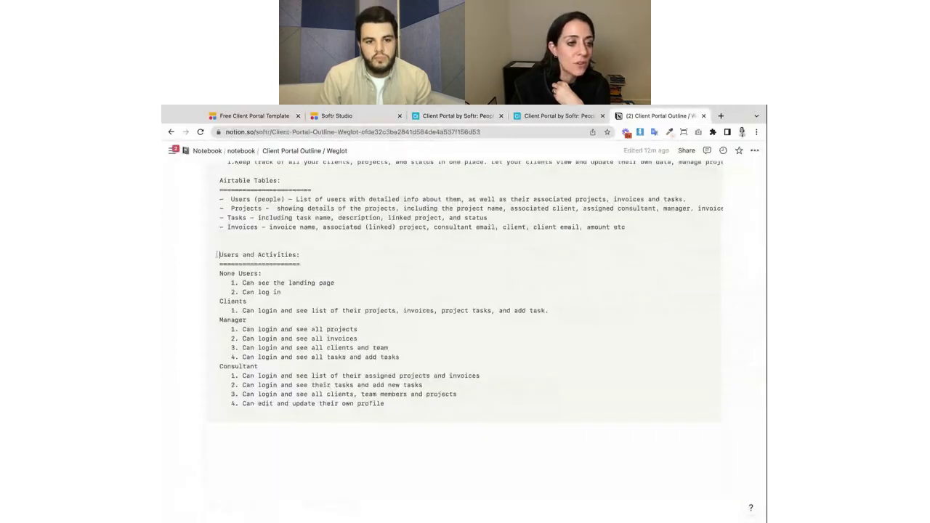
{"action": "mouse_move", "coordinate": [218, 255]}
{"action": "left_mouse_down"}
{"action": "mouse_move", "coordinate": [423, 385]}
{"action": "mouse_move", "coordinate": [388, 404]}
{"action": "left_mouse_up"}
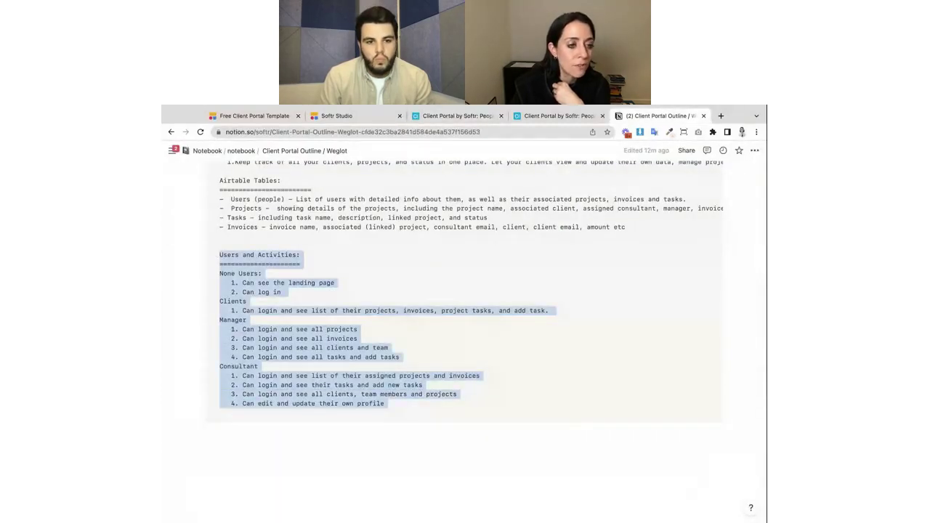
{"action": "left_click", "coordinate": [219, 273]}
{"action": "left_click_drag", "start_coordinate": [219, 273], "coordinate": [255, 412]}
{"action": "left_click", "coordinate": [274, 310]}
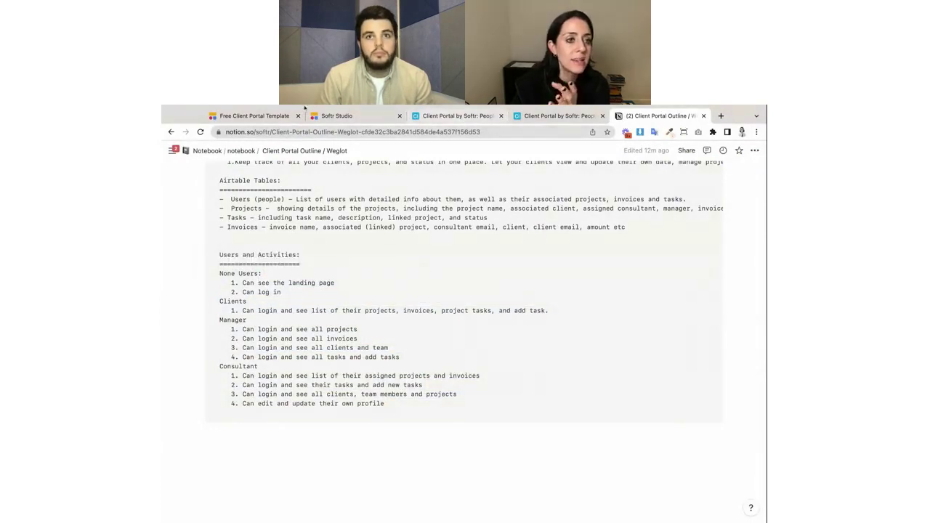
{"action": "left_click", "coordinate": [342, 116]}
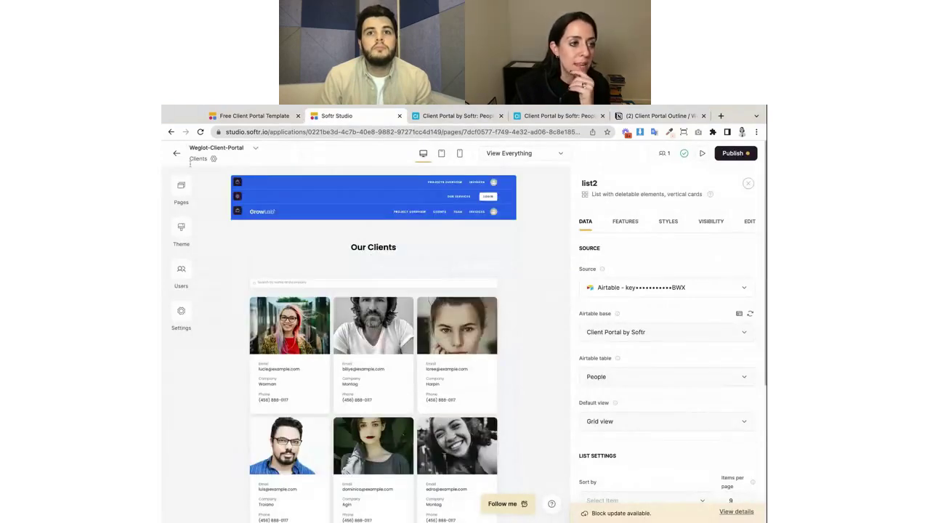
{"action": "left_click", "coordinate": [182, 190]}
{"action": "left_click", "coordinate": [252, 313]}
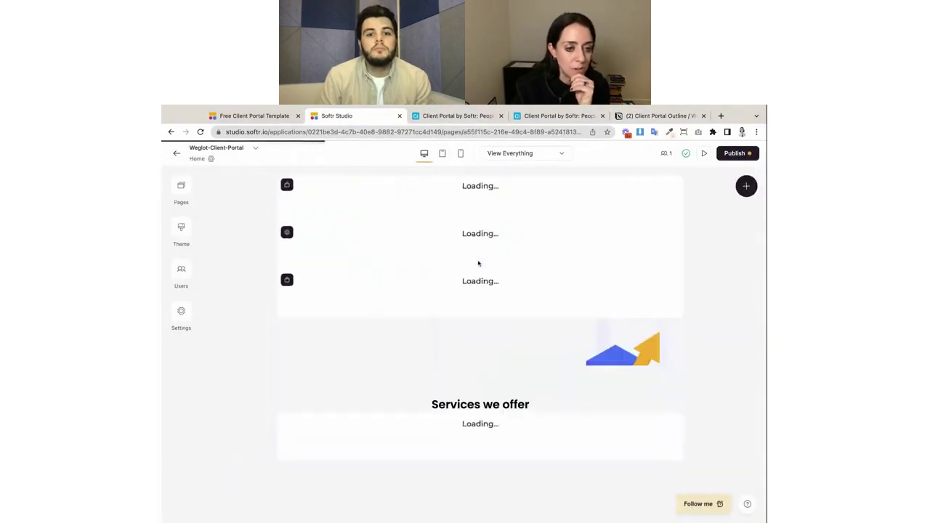
{"action": "scroll", "coordinate": [602, 409], "scroll_direction": "down", "scroll_amount": 5}
{"action": "scroll", "coordinate": [602, 409], "scroll_direction": "up", "scroll_amount": 5}
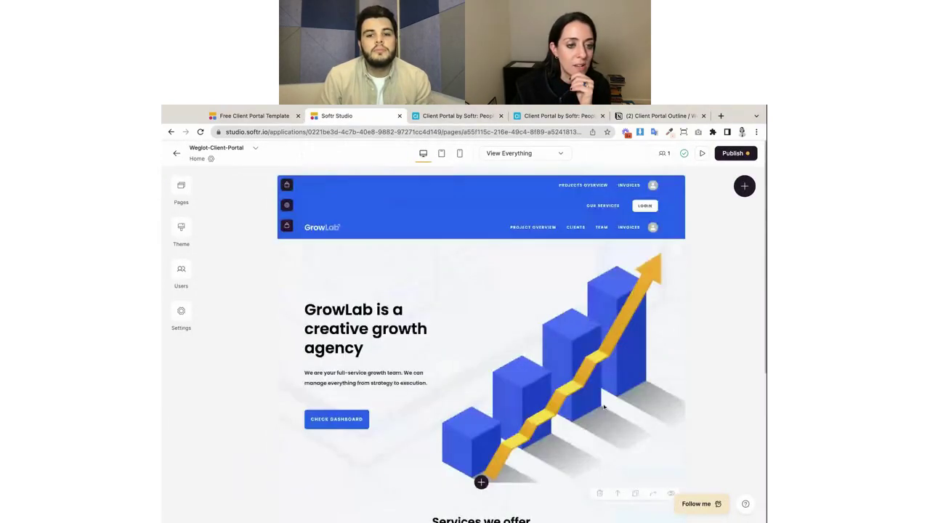
{"action": "left_click", "coordinate": [656, 117]}
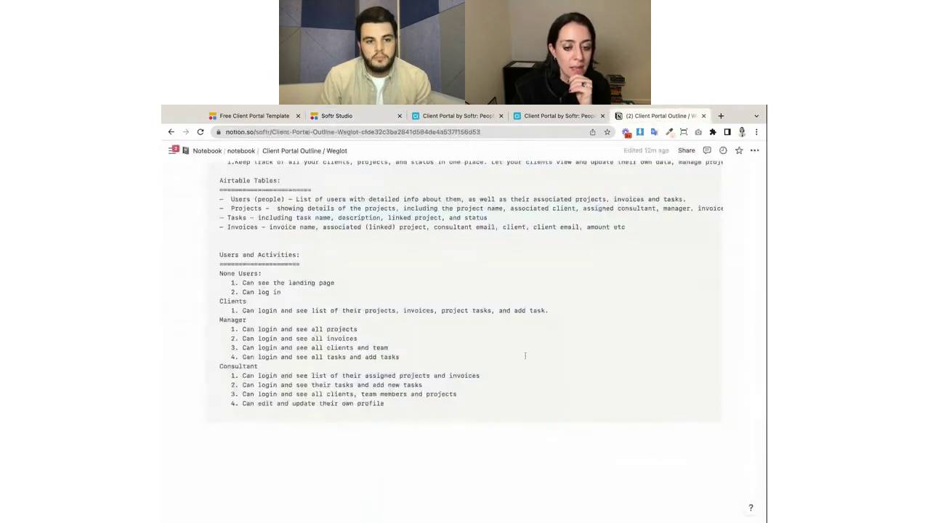
{"action": "scroll", "coordinate": [348, 312], "scroll_direction": "down", "scroll_amount": 1}
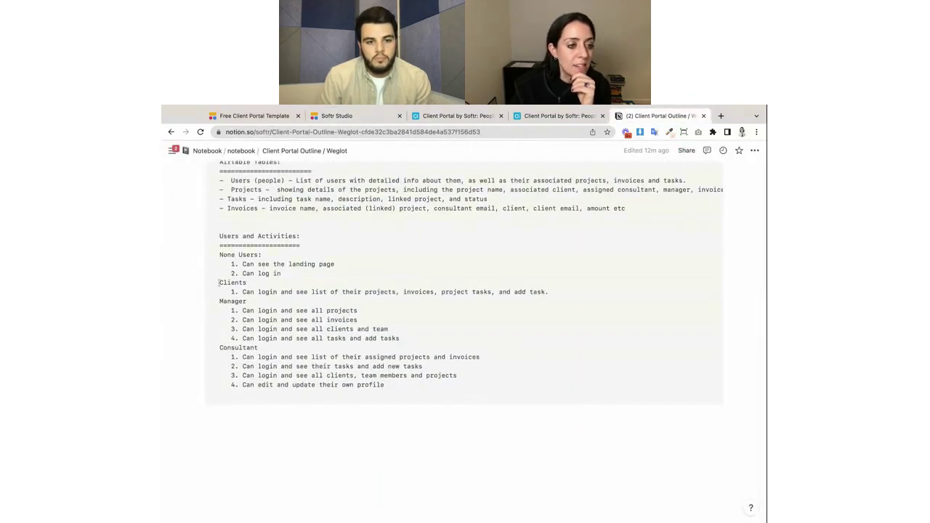
{"action": "left_click_drag", "start_coordinate": [217, 282], "coordinate": [495, 292]}
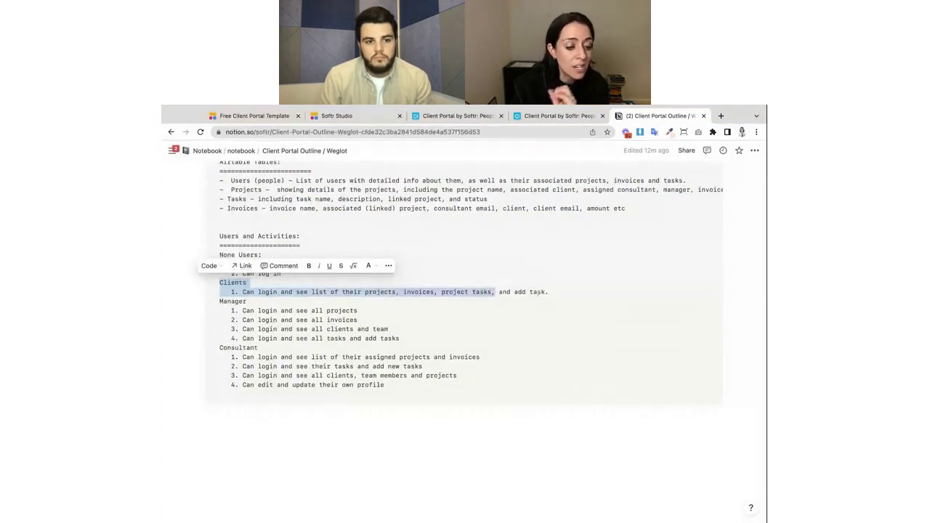
{"action": "left_click_drag", "start_coordinate": [521, 292], "coordinate": [555, 291]}
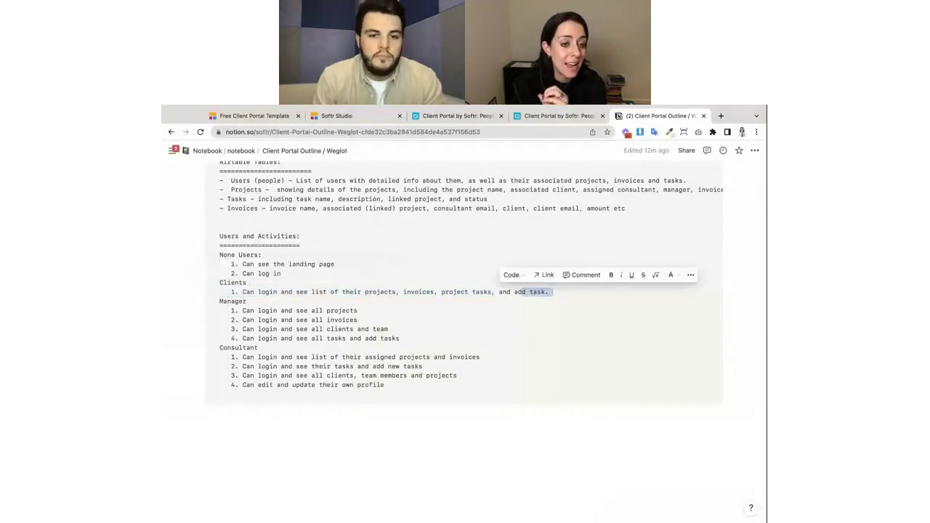
{"action": "left_click_drag", "start_coordinate": [243, 292], "coordinate": [550, 293]}
Review the Projects and People tables against the outline's Manager and Consultant role permissions.
{"action": "left_click", "coordinate": [458, 116]}
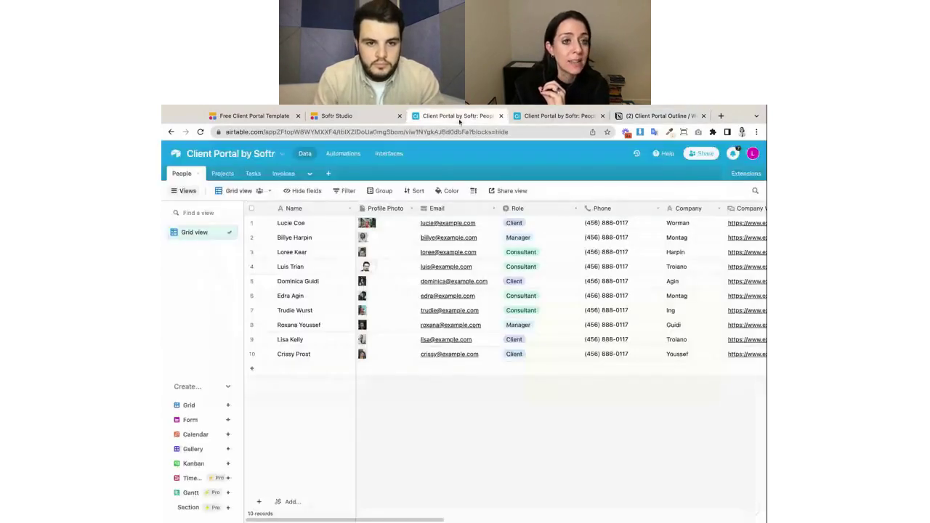
{"action": "left_click", "coordinate": [221, 175]}
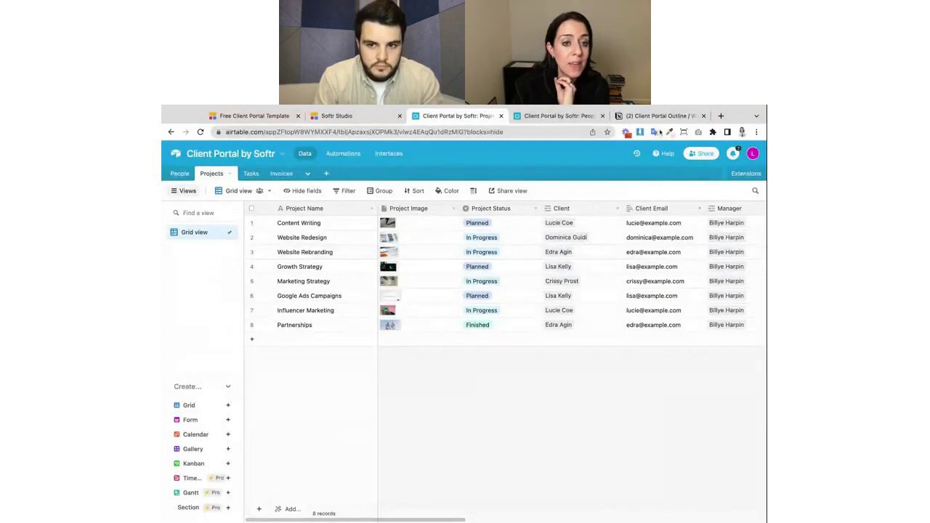
{"action": "left_click", "coordinate": [658, 116]}
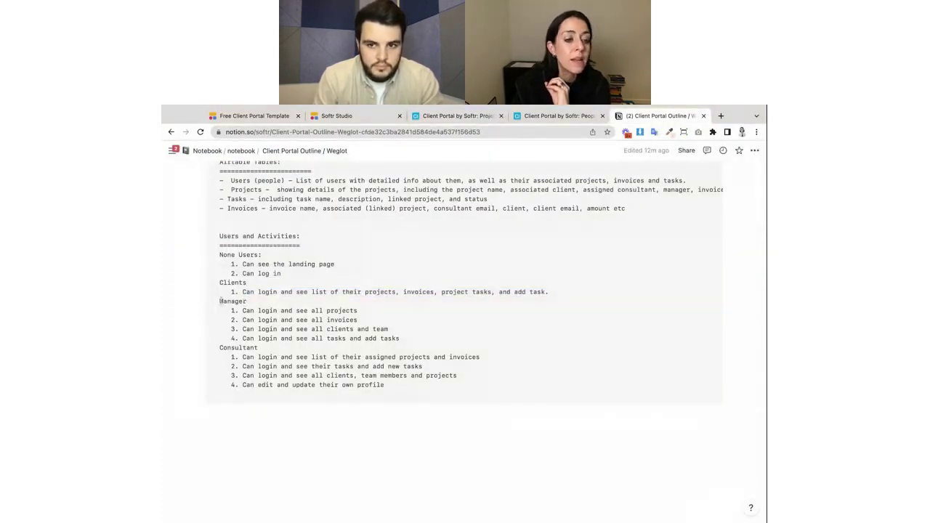
{"action": "left_click_drag", "start_coordinate": [220, 300], "coordinate": [400, 339]}
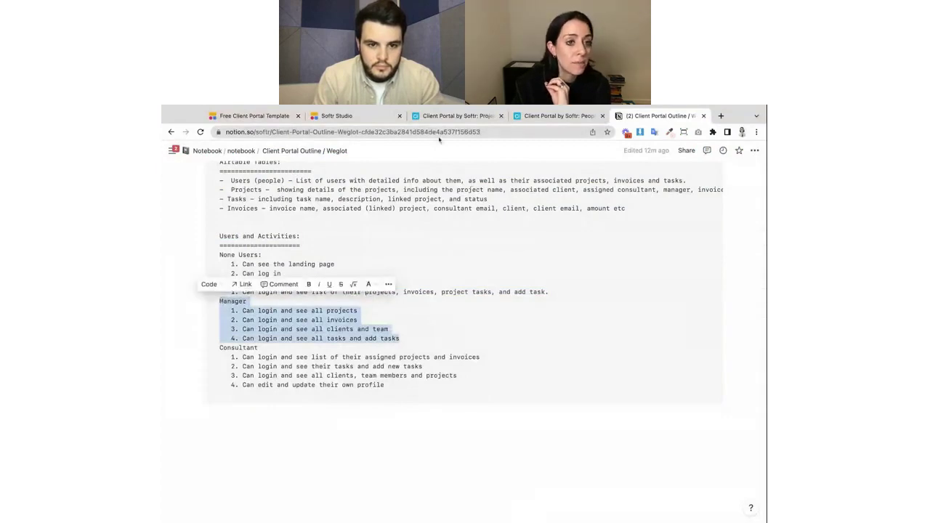
{"action": "left_click", "coordinate": [458, 116]}
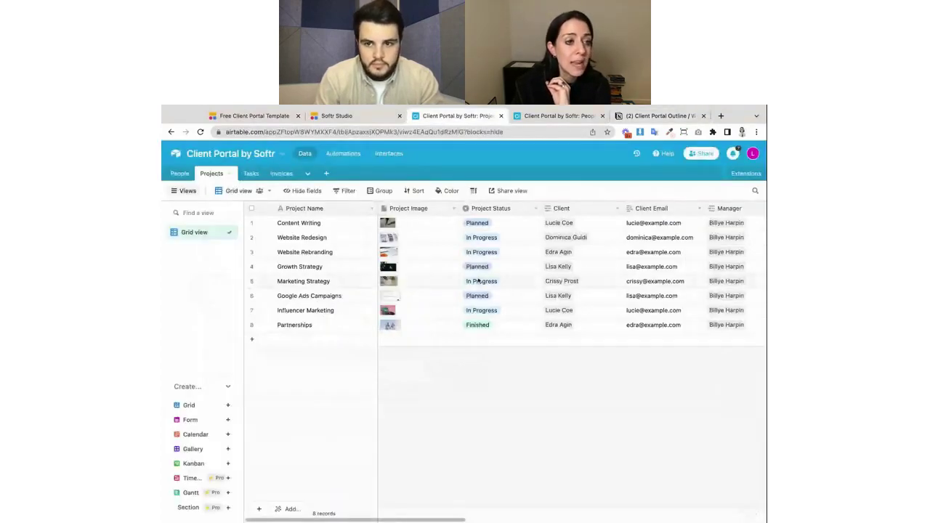
{"action": "left_click", "coordinate": [180, 174]}
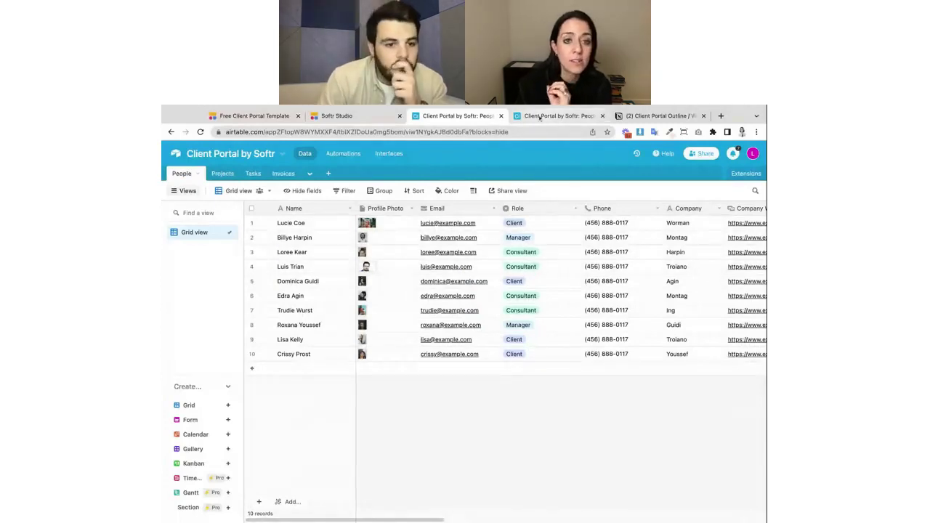
{"action": "left_click", "coordinate": [539, 118]}
{"action": "left_click", "coordinate": [643, 116]}
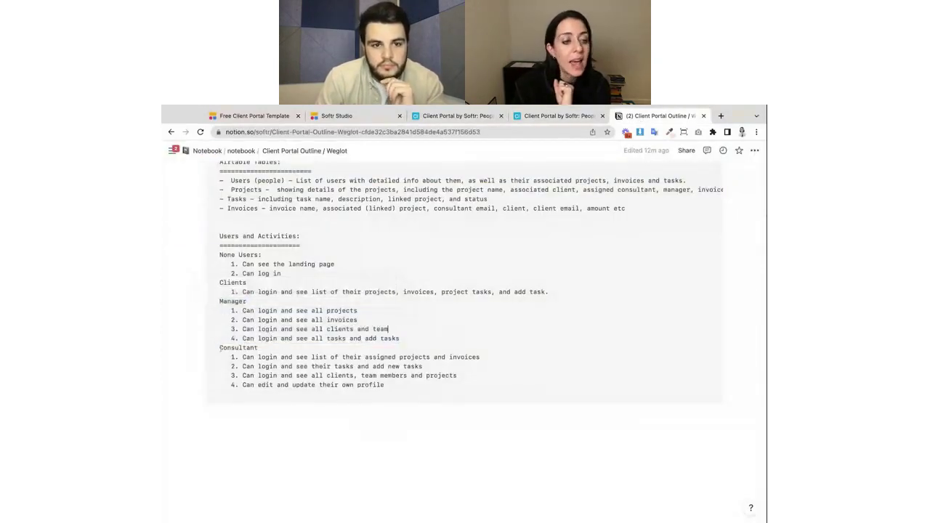
{"action": "left_click_drag", "start_coordinate": [220, 347], "coordinate": [386, 386]}
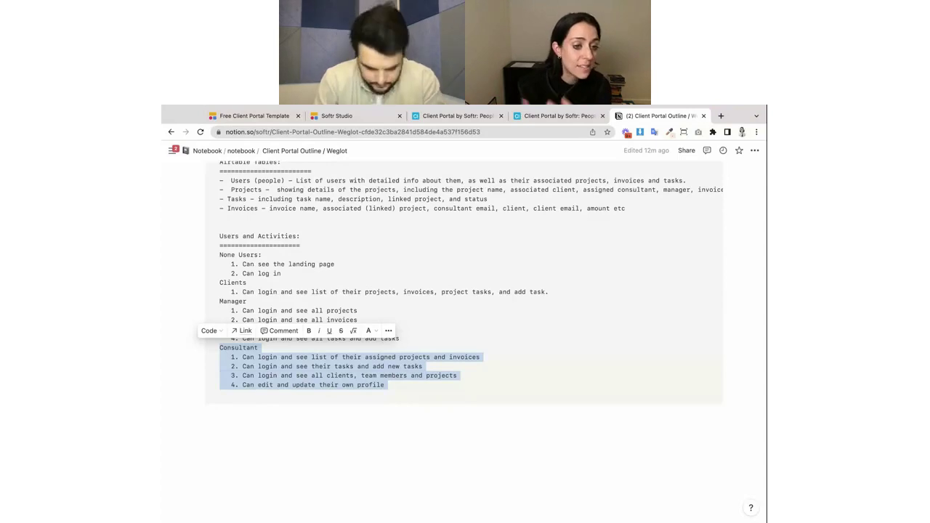
Highlight the outline's role list from None Users through Consultant and return to the GrowLab home page.
{"action": "left_click", "coordinate": [546, 117]}
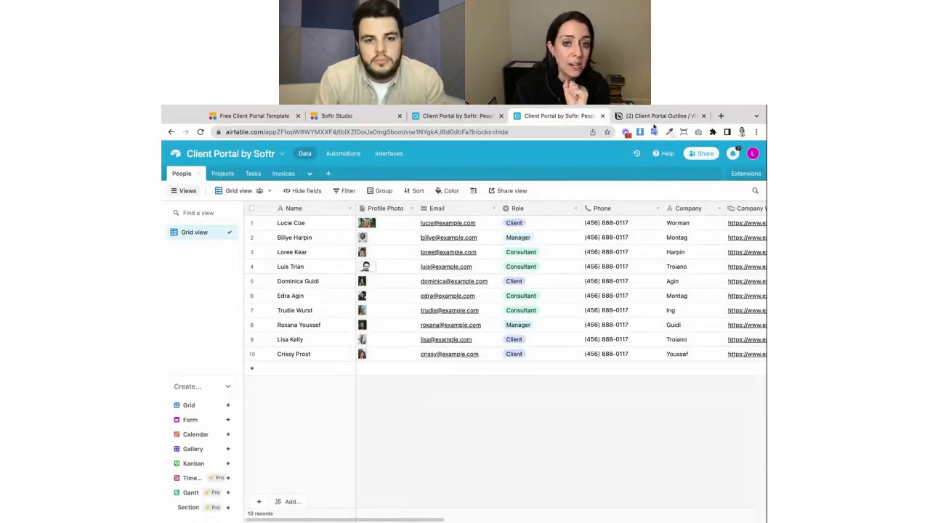
{"action": "left_click", "coordinate": [657, 116]}
{"action": "left_click", "coordinate": [480, 357]}
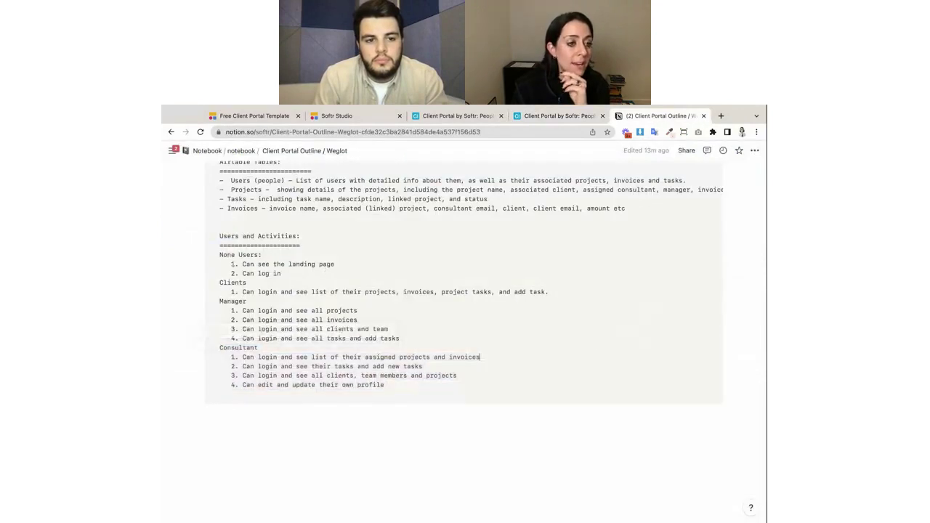
{"action": "left_click_drag", "start_coordinate": [217, 256], "coordinate": [386, 385]}
{"action": "scroll", "coordinate": [449, 349], "scroll_direction": "up", "scroll_amount": 1}
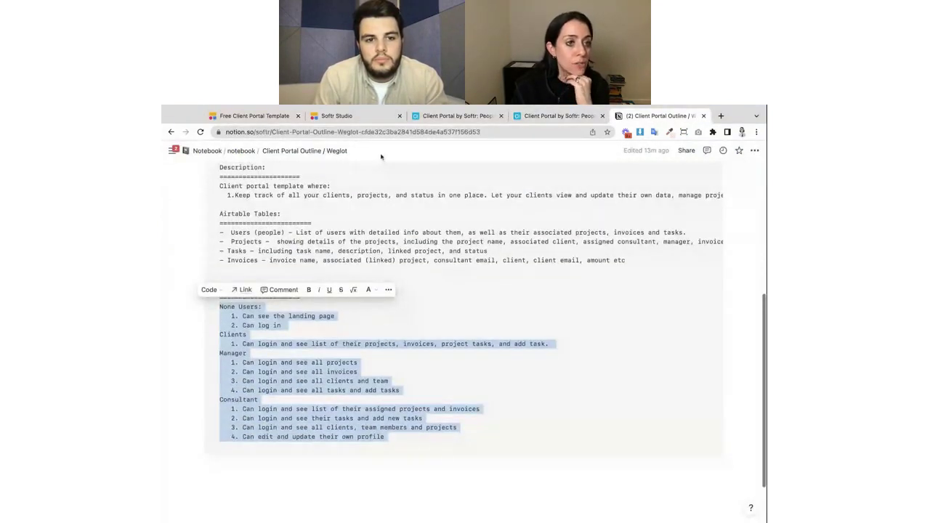
{"action": "left_click", "coordinate": [349, 119]}
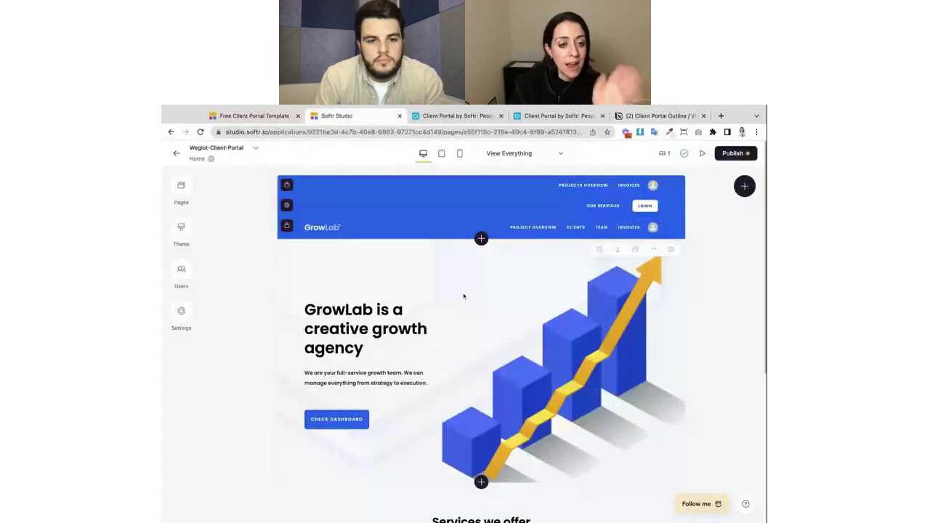
Show the portal's user groups via Users and Settings > User Groups & Permissions, then view Airtable People roles.
{"action": "scroll", "coordinate": [480, 327], "scroll_direction": "down", "scroll_amount": 3}
{"action": "scroll", "coordinate": [490, 375], "scroll_direction": "up", "scroll_amount": 3}
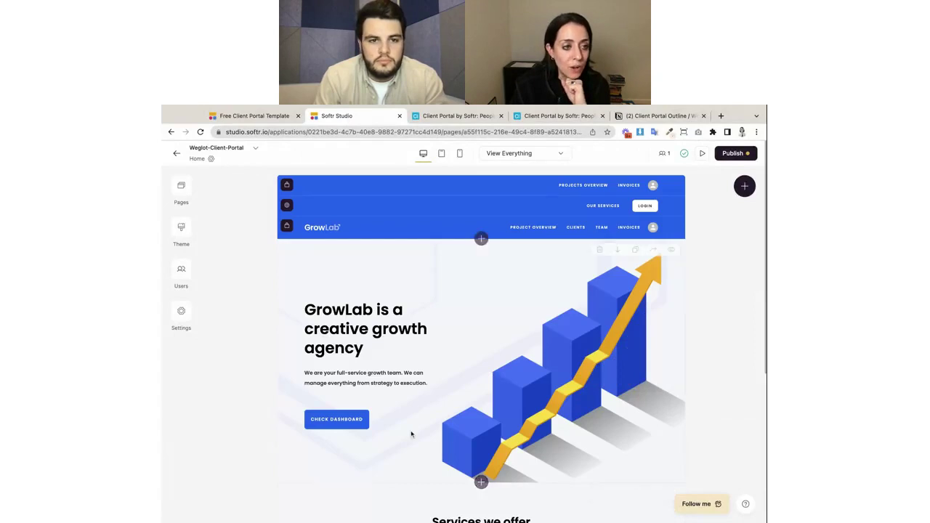
{"action": "left_click", "coordinate": [182, 270]}
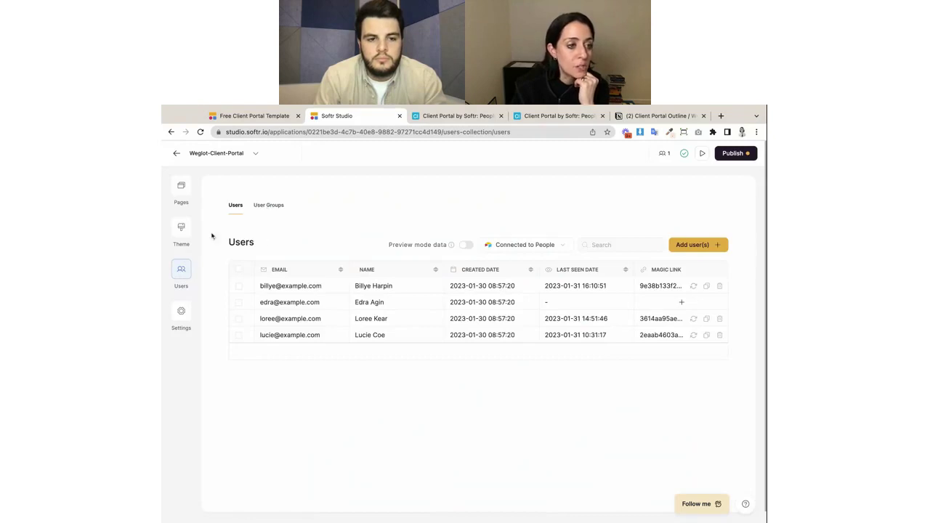
{"action": "left_click", "coordinate": [263, 209]}
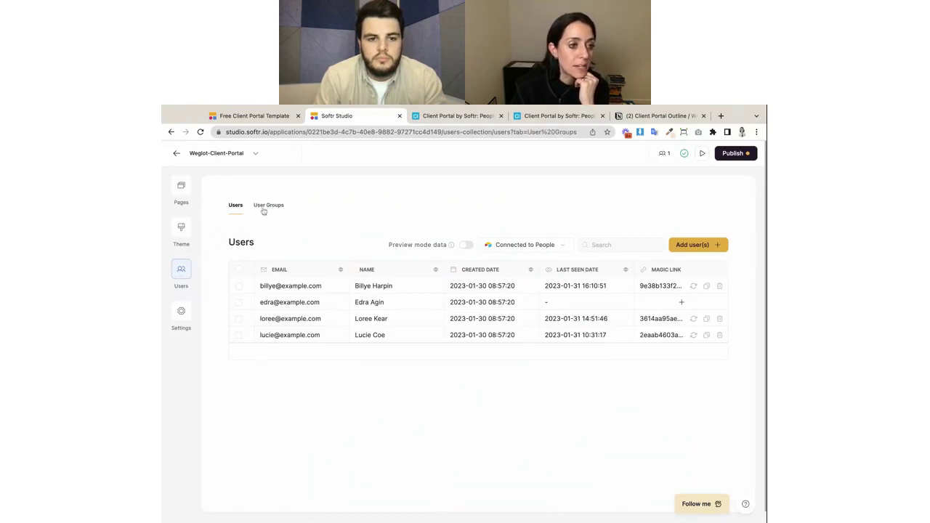
{"action": "left_click", "coordinate": [181, 312]}
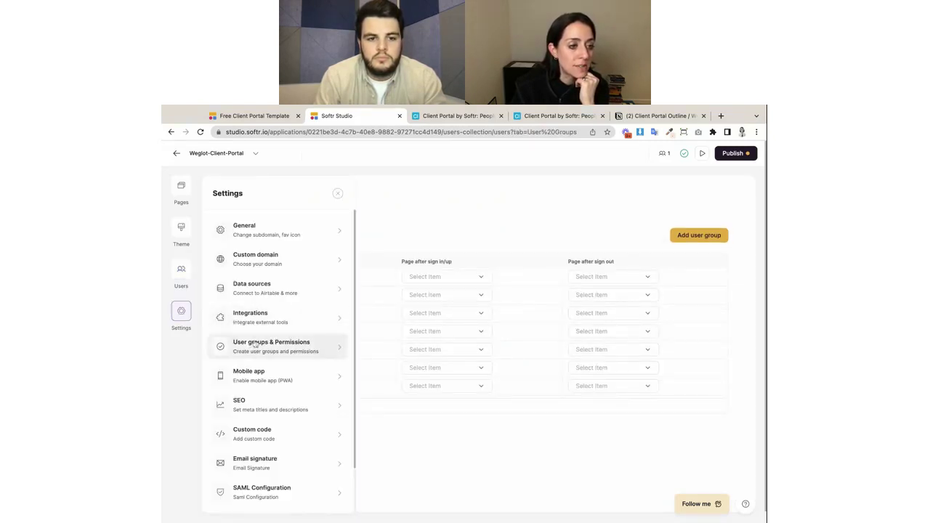
{"action": "left_click", "coordinate": [289, 348]}
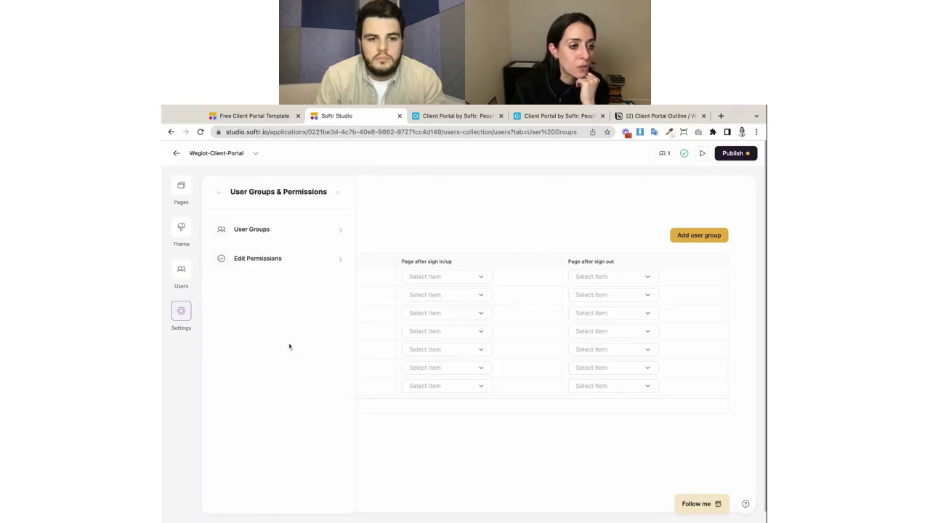
{"action": "left_click", "coordinate": [299, 230]}
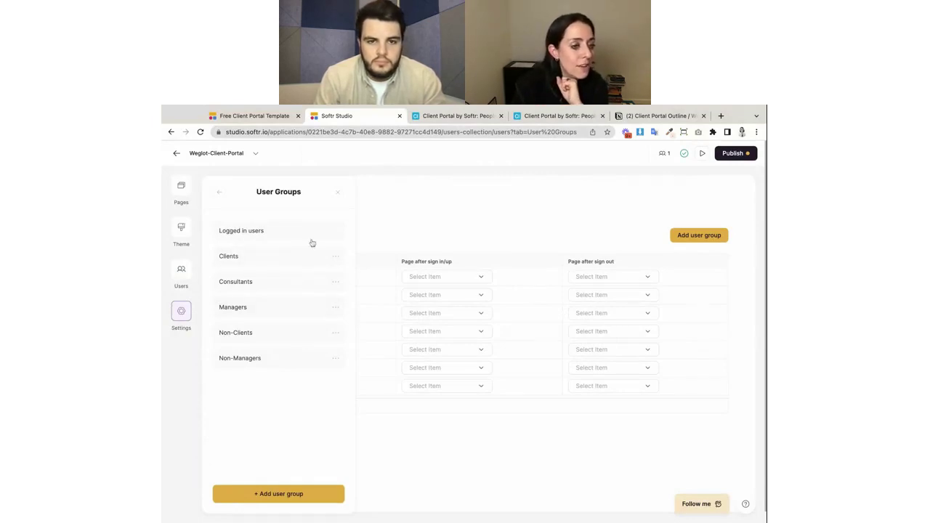
{"action": "left_click", "coordinate": [451, 117]}
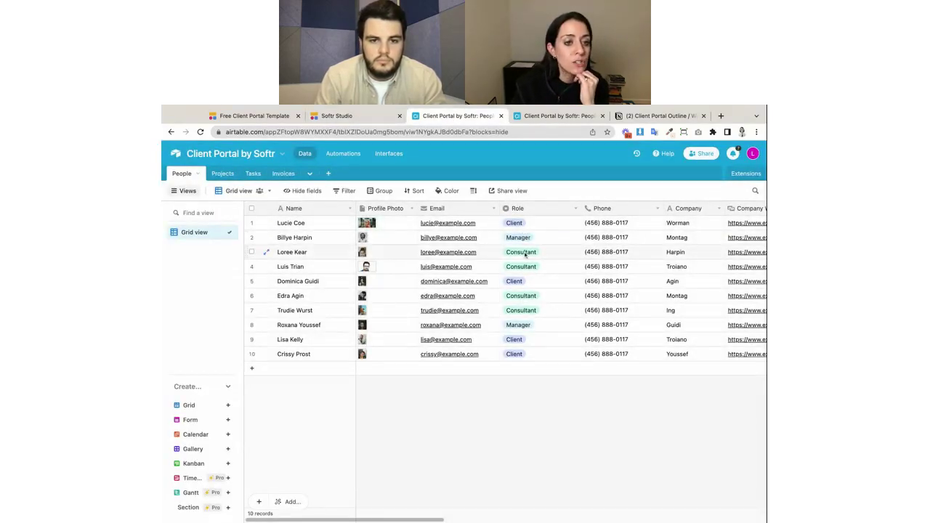
Match a person's Consultant role in Airtable against the outline's first consultant permission line.
{"action": "left_click", "coordinate": [526, 253]}
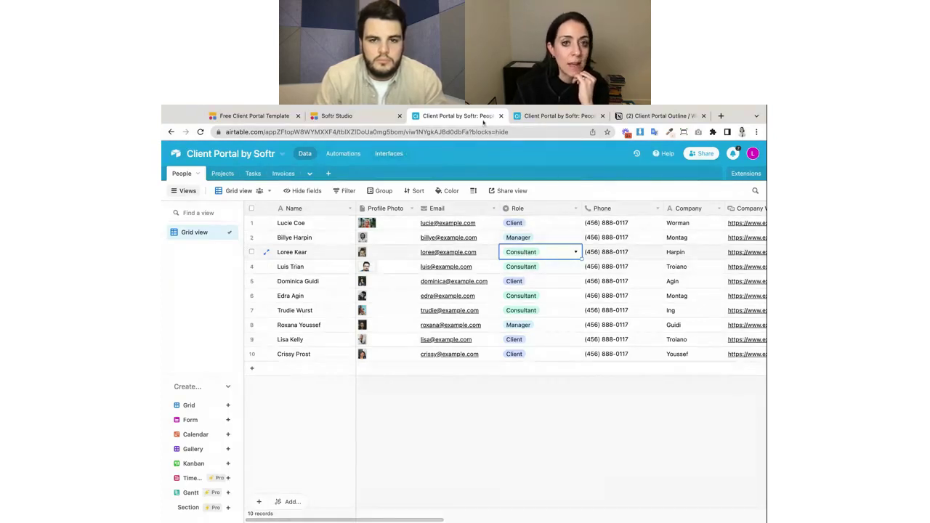
{"action": "left_click", "coordinate": [628, 116]}
{"action": "left_click", "coordinate": [239, 400]}
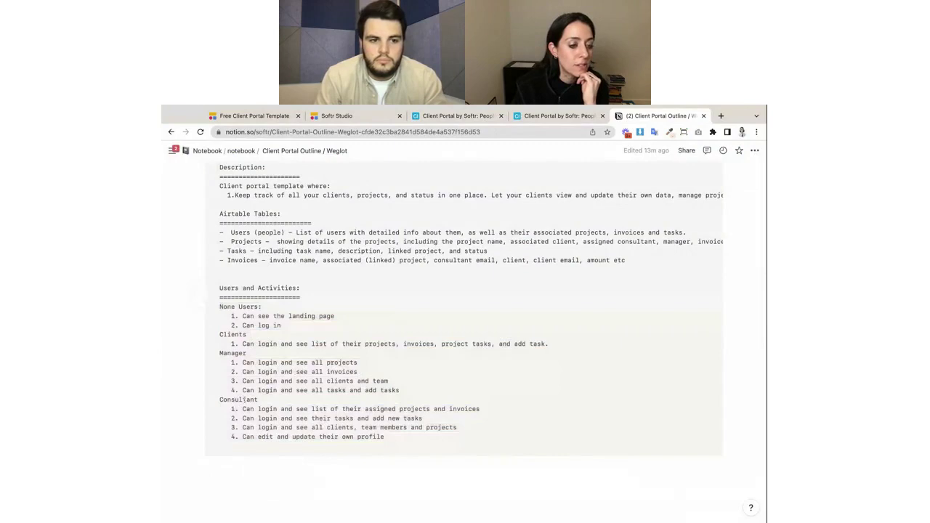
{"action": "left_click_drag", "start_coordinate": [242, 409], "coordinate": [479, 410]}
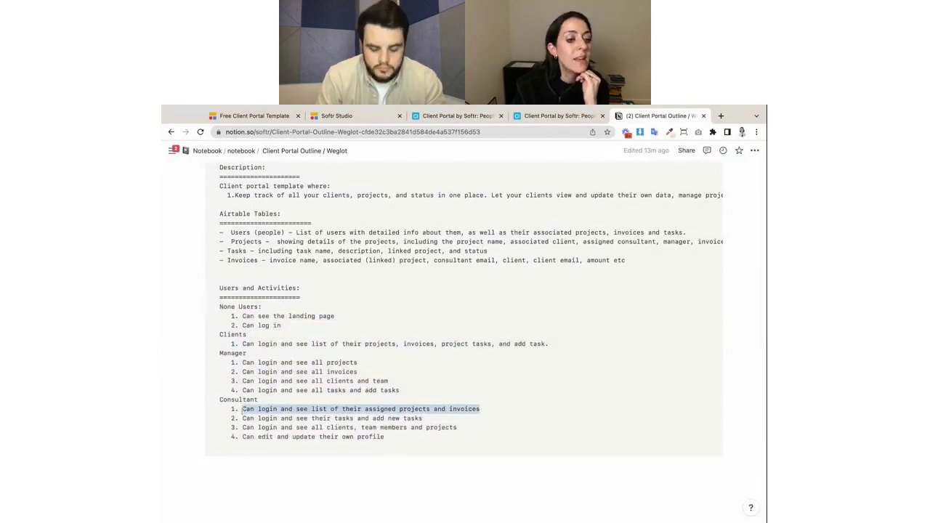
{"action": "left_click", "coordinate": [471, 117]}
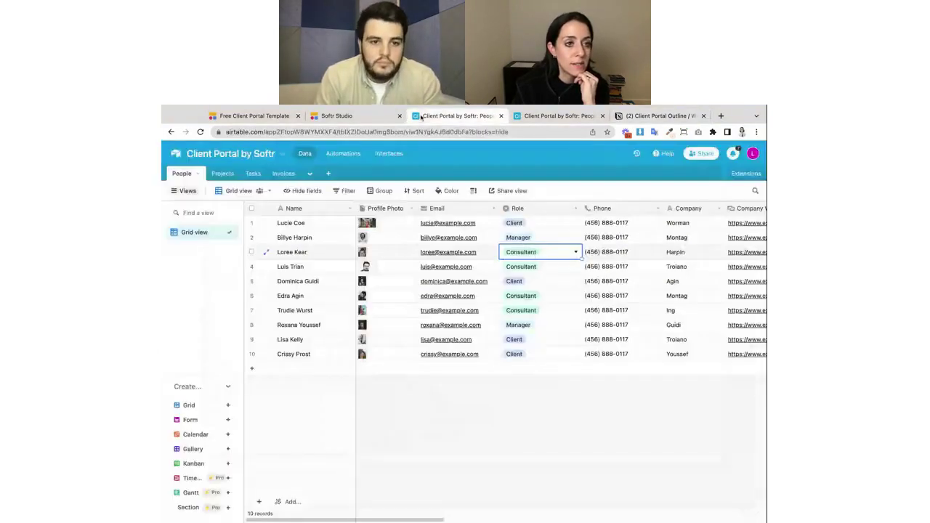
{"action": "left_click", "coordinate": [344, 117]}
Open the Consultants group and base its condition on the Logged in User's Role field.
{"action": "left_click", "coordinate": [247, 282]}
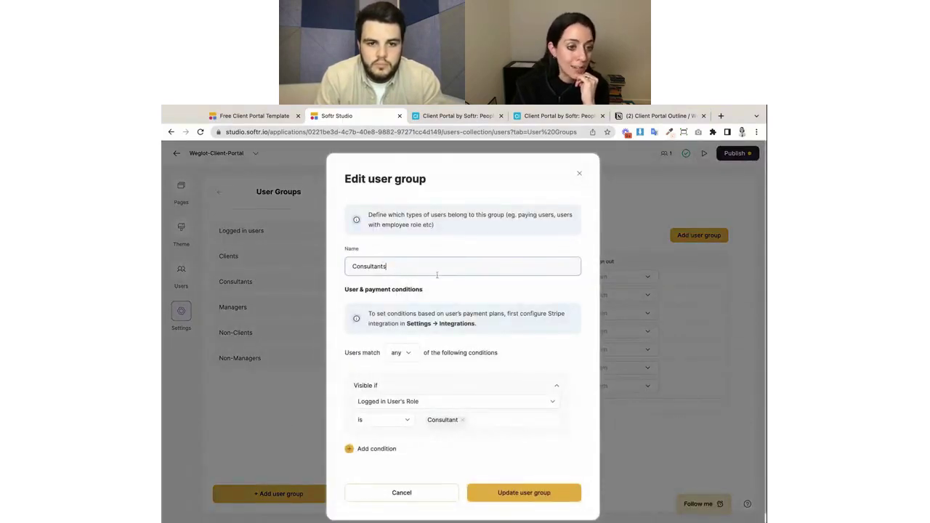
{"action": "scroll", "coordinate": [437, 275], "scroll_direction": "down", "scroll_amount": 1}
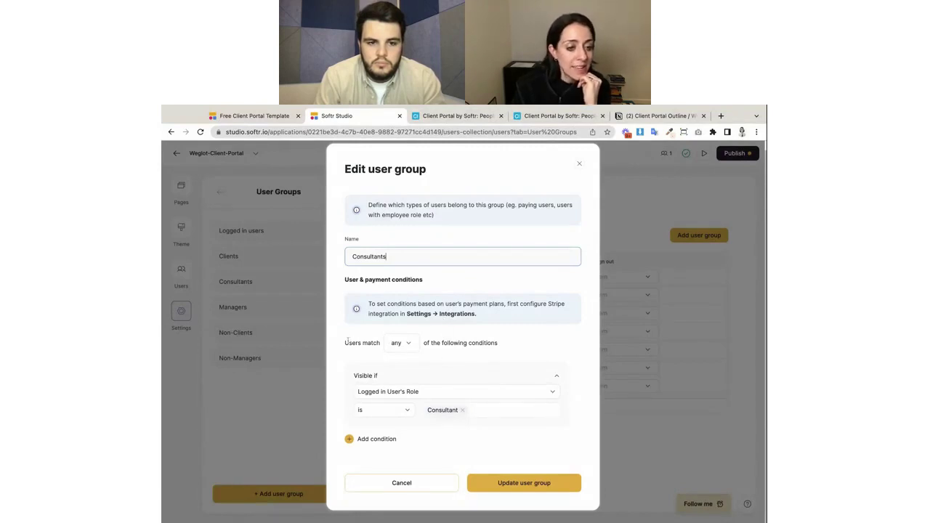
{"action": "left_click_drag", "start_coordinate": [346, 342], "coordinate": [502, 347]}
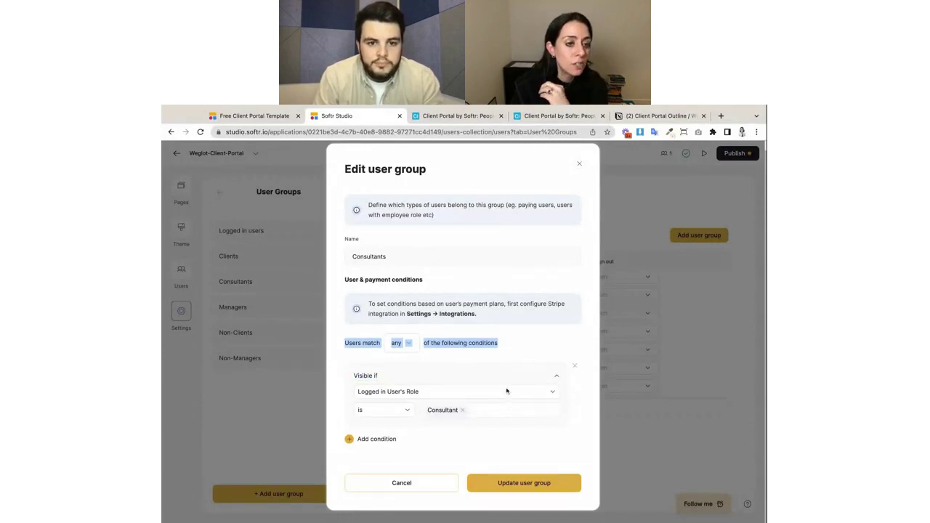
{"action": "left_click", "coordinate": [422, 250]}
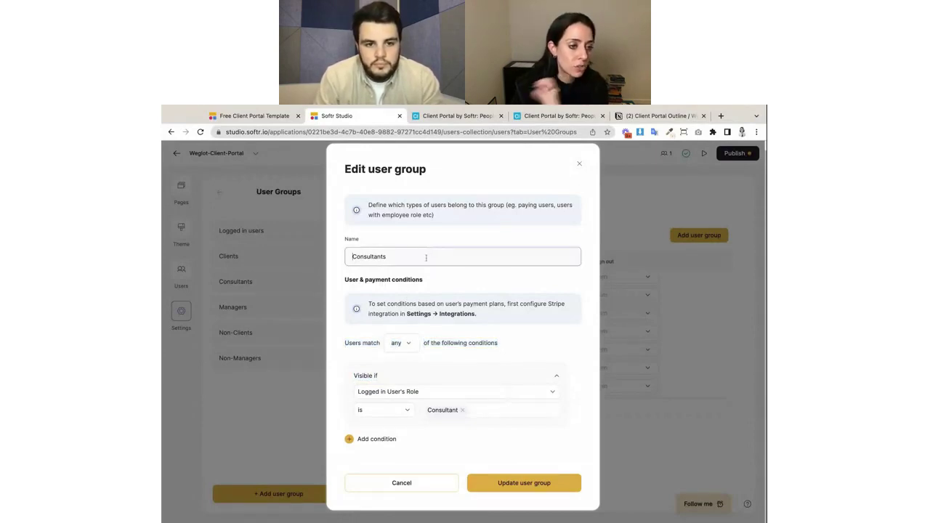
{"action": "left_click", "coordinate": [446, 392]}
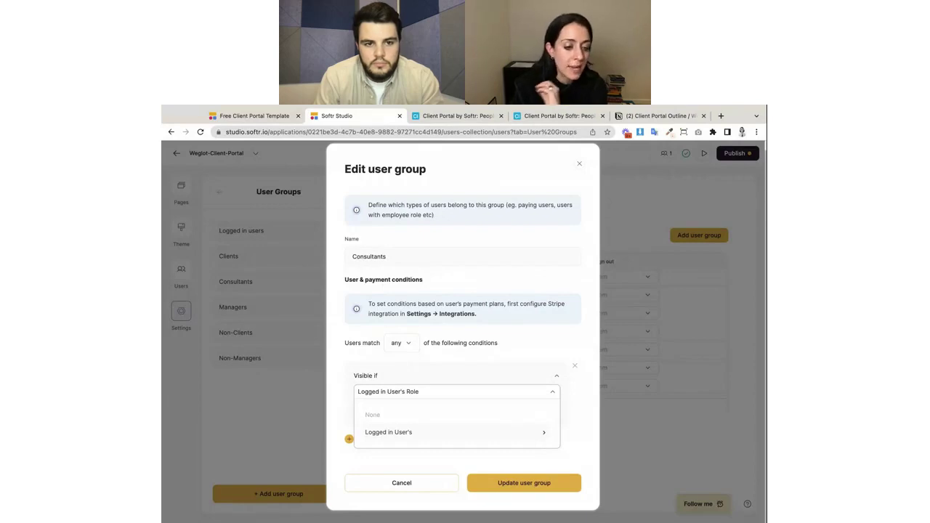
{"action": "left_click", "coordinate": [442, 431]}
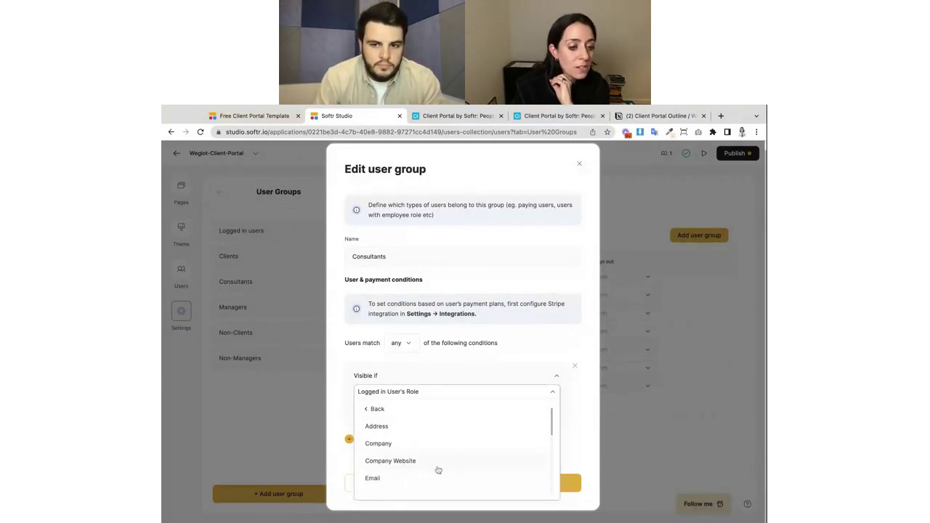
{"action": "scroll", "coordinate": [438, 470], "scroll_direction": "down", "scroll_amount": 5}
{"action": "scroll", "coordinate": [431, 473], "scroll_direction": "down", "scroll_amount": 3}
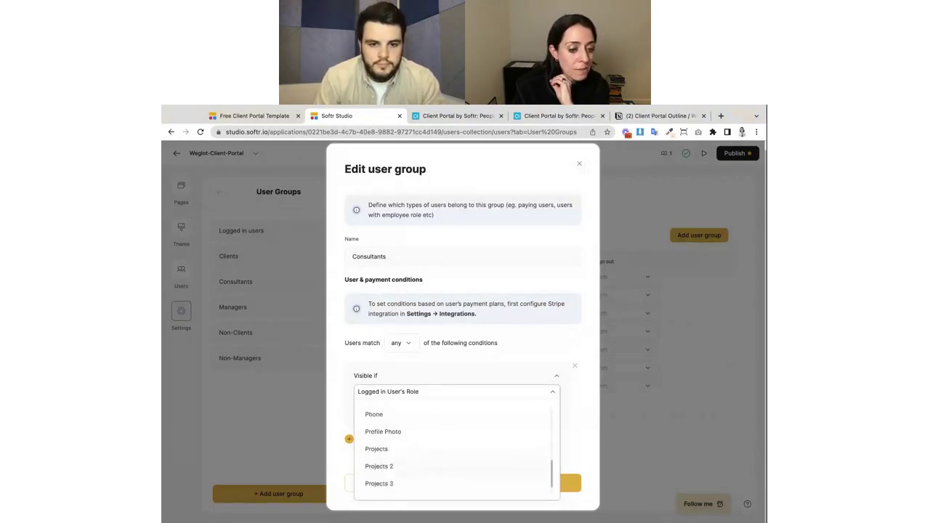
{"action": "left_click", "coordinate": [430, 484]}
{"action": "left_click", "coordinate": [447, 116]}
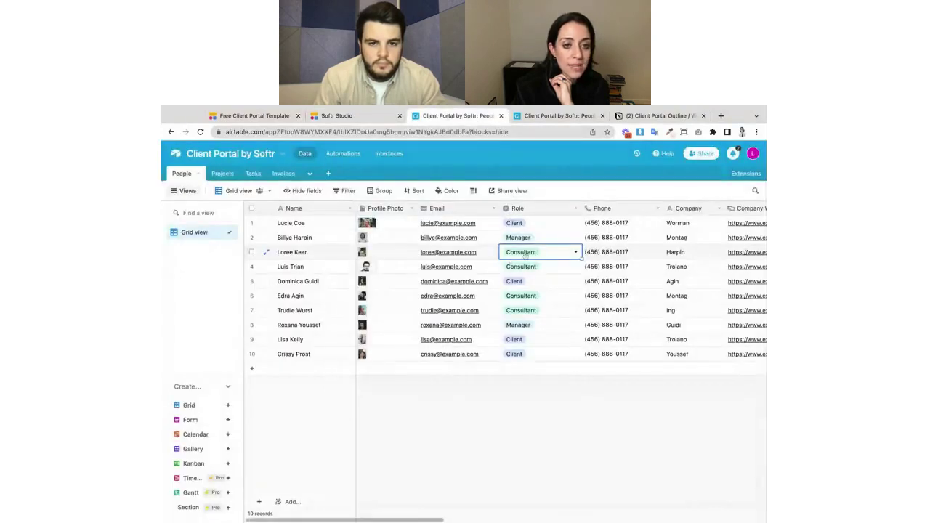
{"action": "left_click", "coordinate": [374, 116]}
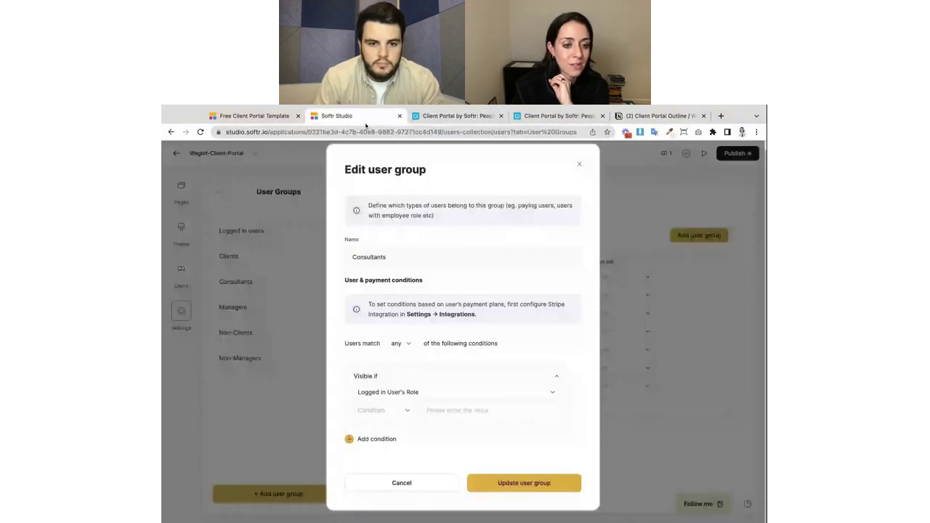
Set the condition to Role 'is' Consultant and save with Update user group.
{"action": "left_click", "coordinate": [393, 410]}
{"action": "left_click", "coordinate": [368, 331]}
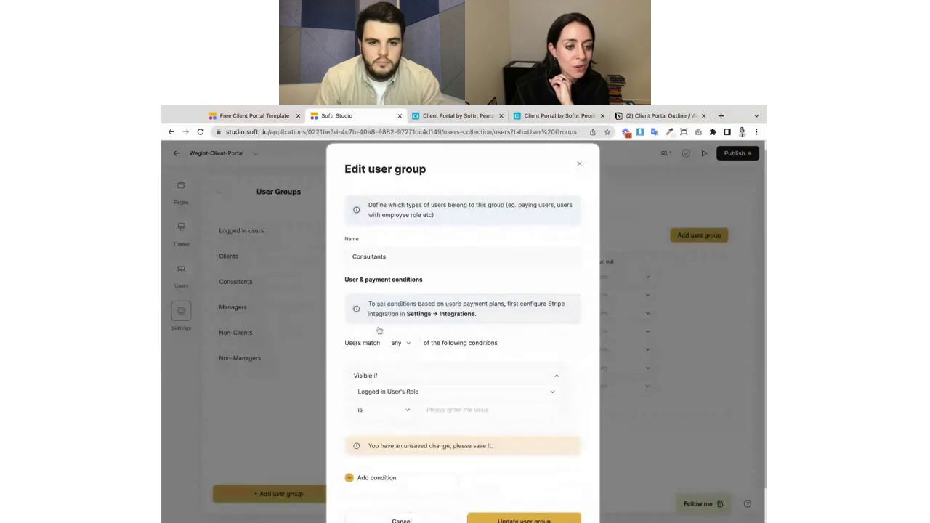
{"action": "left_click", "coordinate": [473, 410]}
{"action": "type", "text": "Cpnsu"}
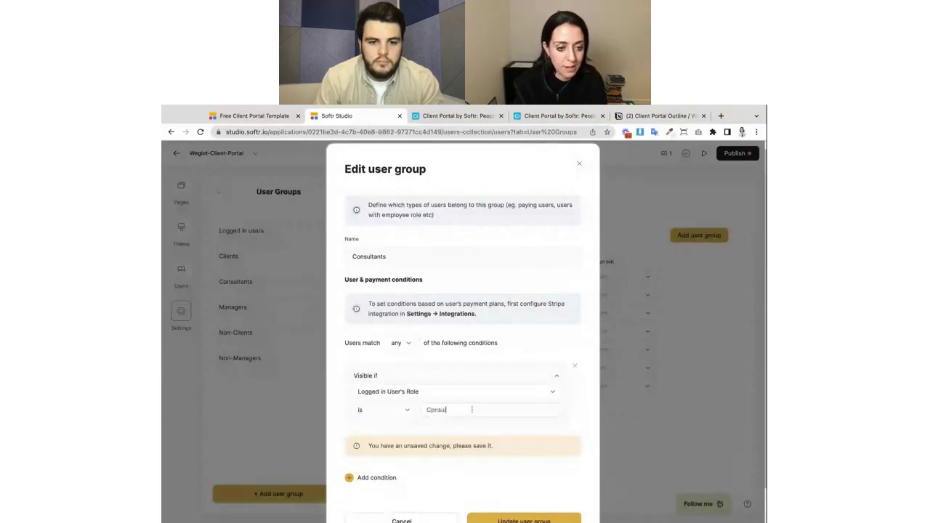
{"action": "key", "text": "BackSpace"}
{"action": "type", "text": "onsultant"}
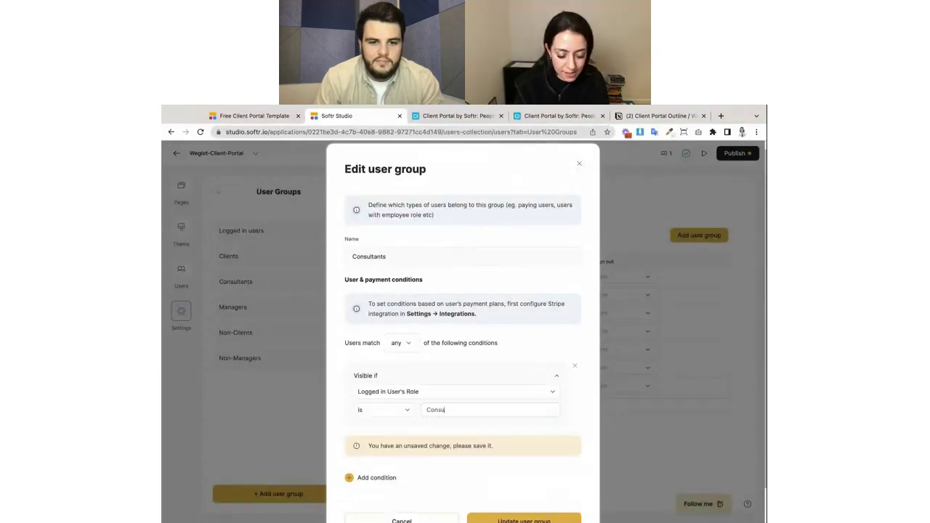
{"action": "key", "text": "Return"}
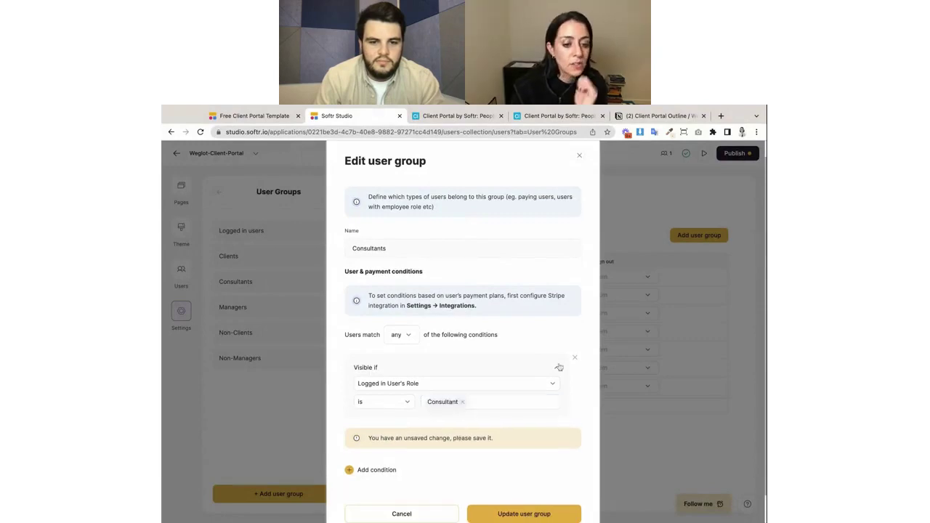
{"action": "scroll", "coordinate": [557, 436], "scroll_direction": "down", "scroll_amount": 2}
{"action": "left_click", "coordinate": [530, 484]}
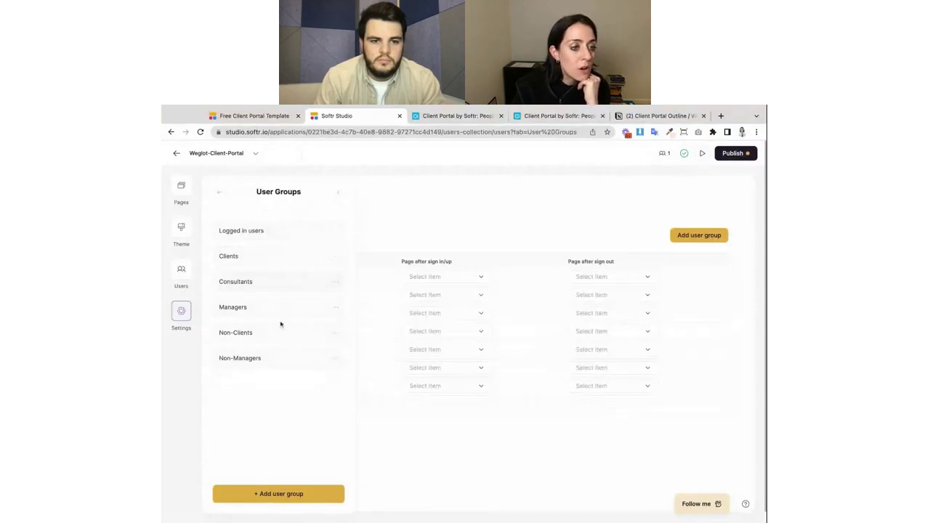
Cross-check roles in Notion and Airtable, close the user group editor, and show the eight portal pages.
{"action": "left_click", "coordinate": [657, 117]}
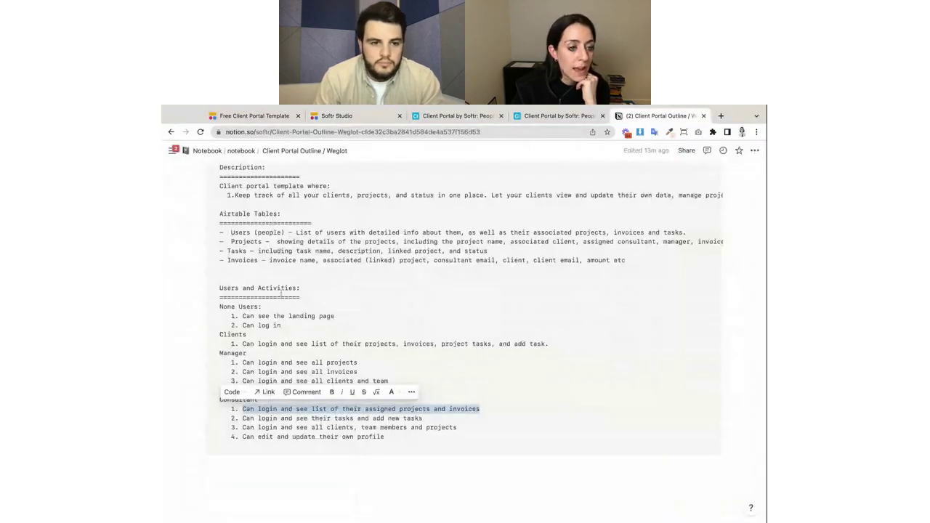
{"action": "left_click", "coordinate": [356, 116]}
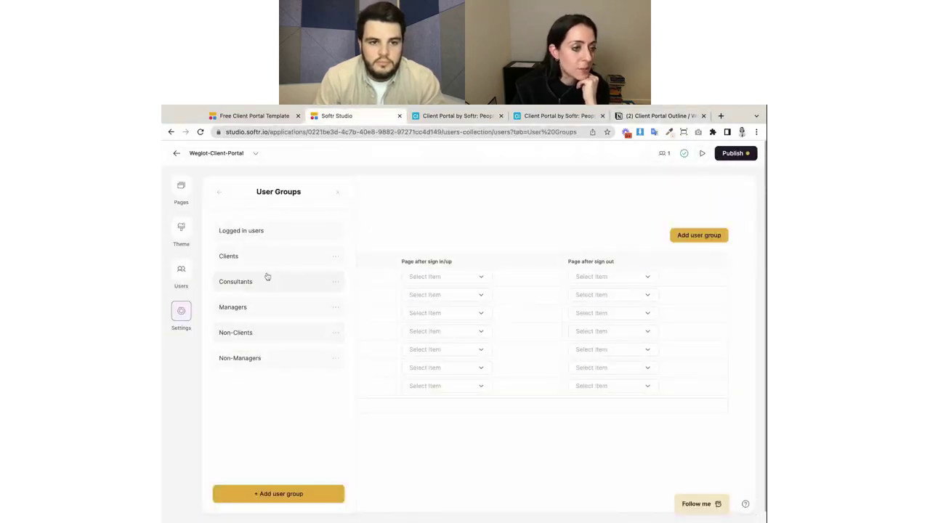
{"action": "left_click", "coordinate": [450, 118]}
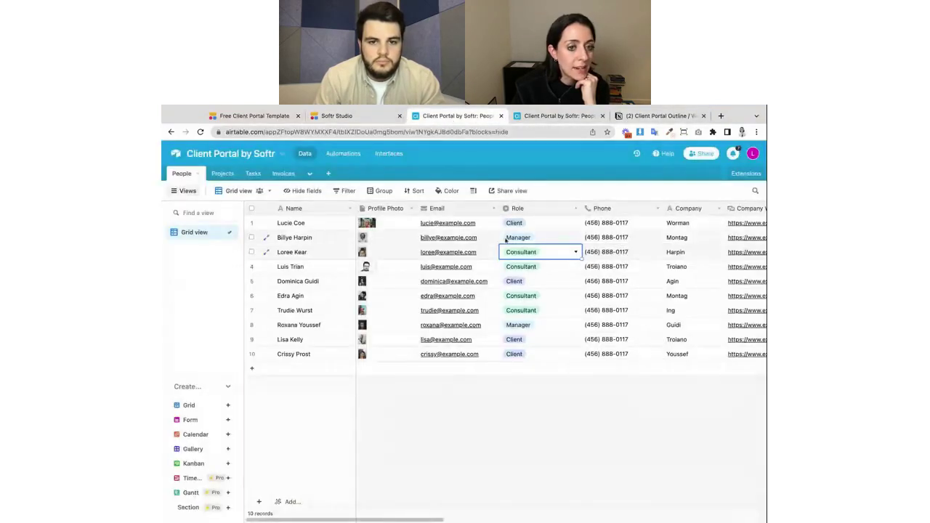
{"action": "left_click", "coordinate": [364, 116]}
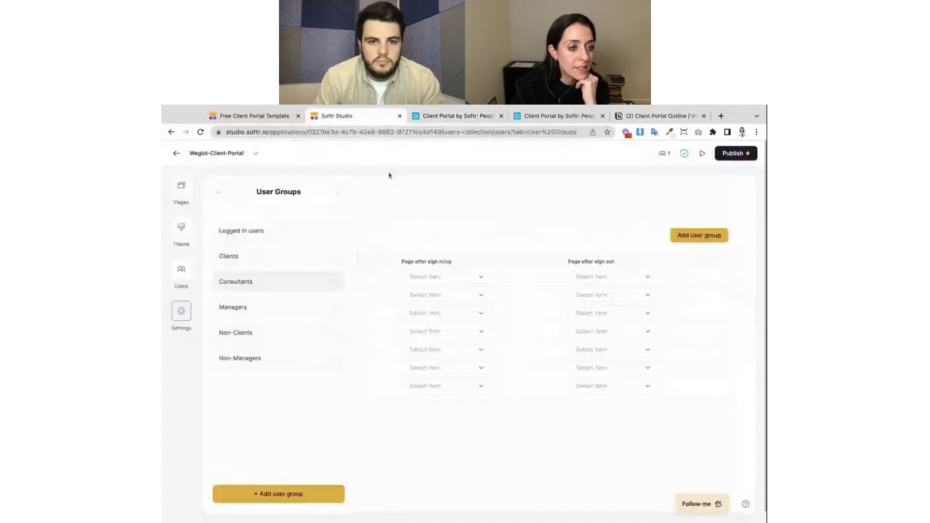
{"action": "left_click", "coordinate": [429, 117]}
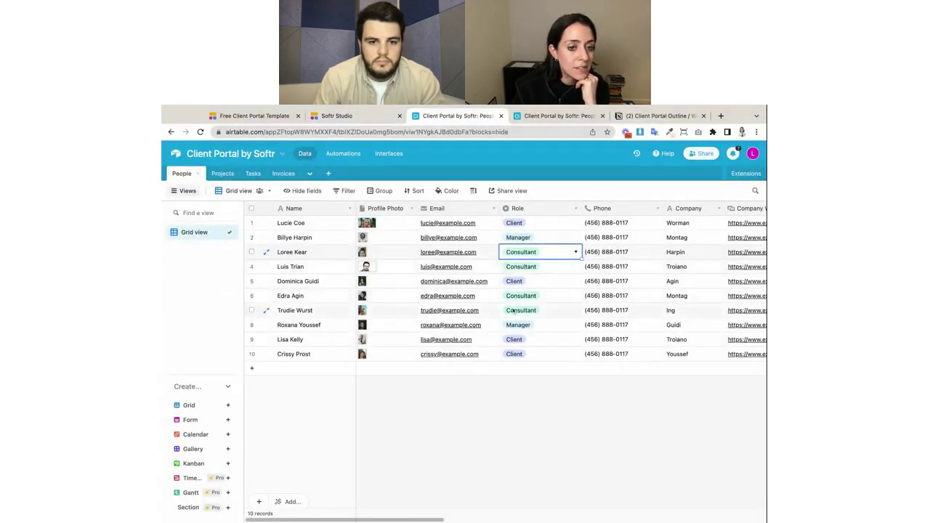
{"action": "left_click", "coordinate": [334, 116]}
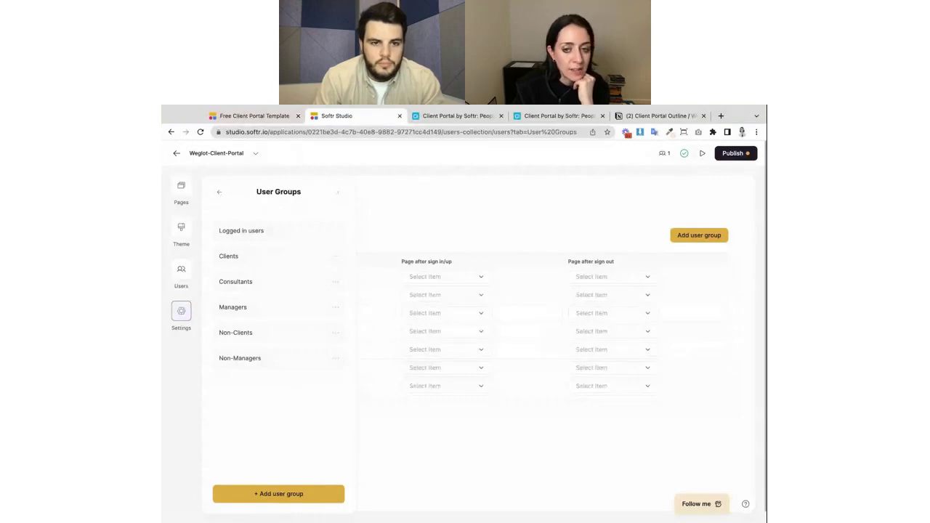
{"action": "left_click", "coordinate": [337, 193]}
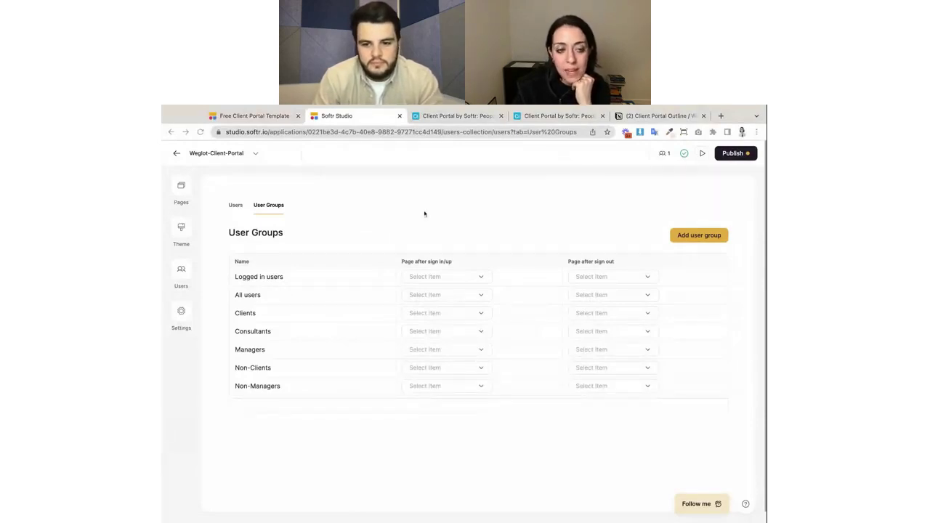
{"action": "left_click", "coordinate": [181, 190]}
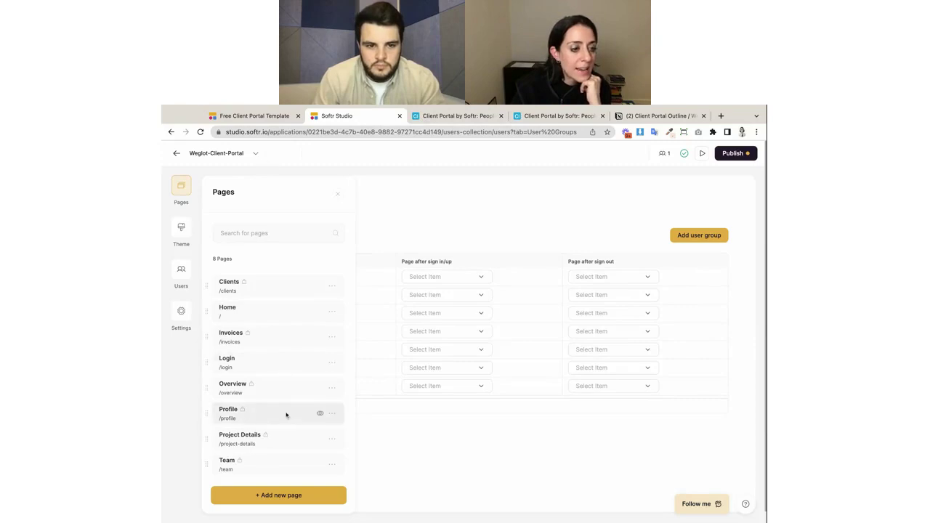
In the Users list, regenerate the consultant's Magic Link and copy the new link.
{"action": "scroll", "coordinate": [281, 378], "scroll_direction": "down", "scroll_amount": 1}
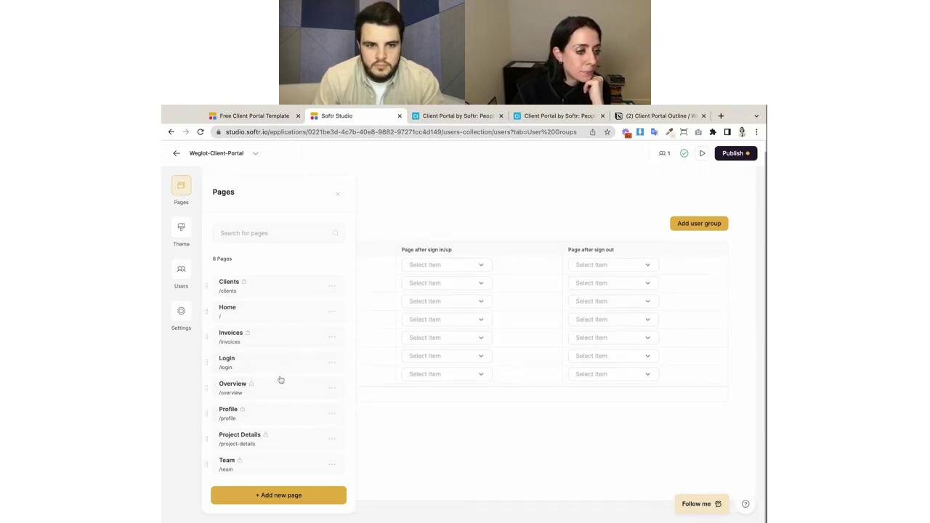
{"action": "left_click", "coordinate": [339, 191]}
{"action": "left_click", "coordinate": [179, 281]}
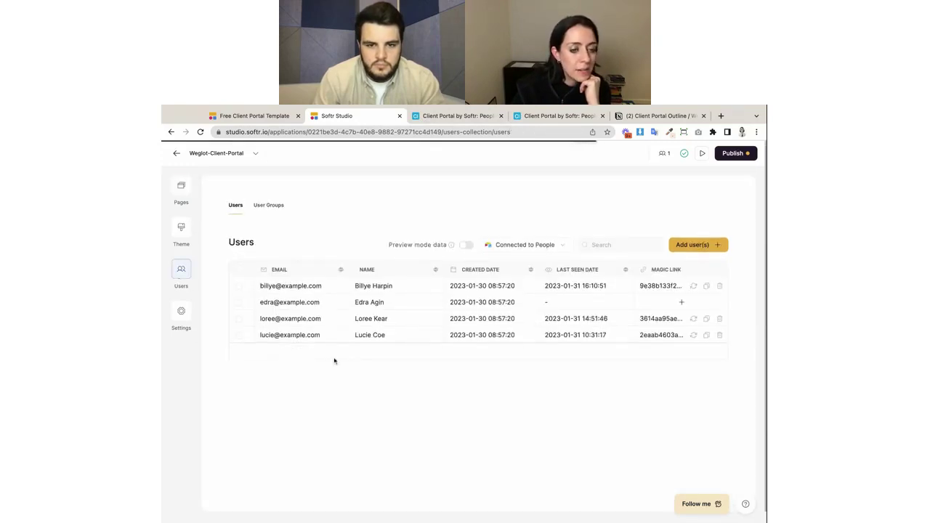
{"action": "left_click", "coordinate": [453, 116]}
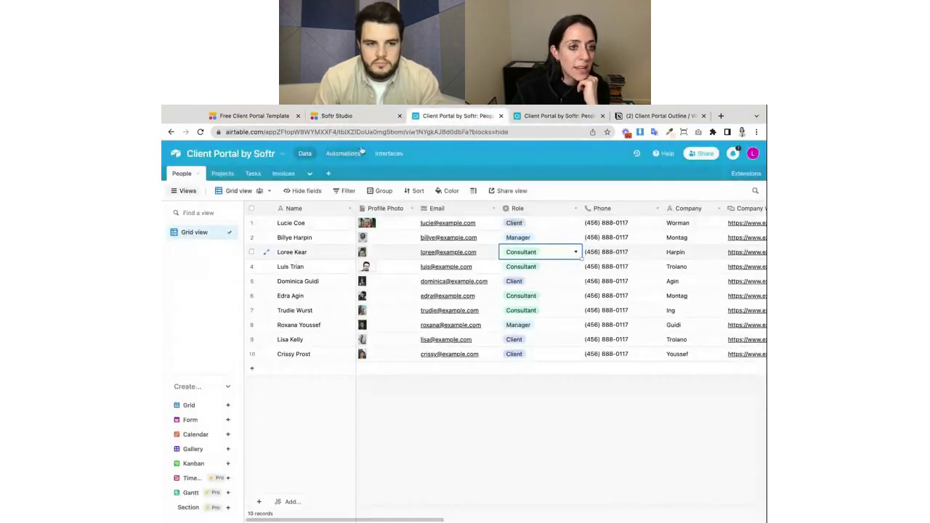
{"action": "left_click", "coordinate": [354, 117]}
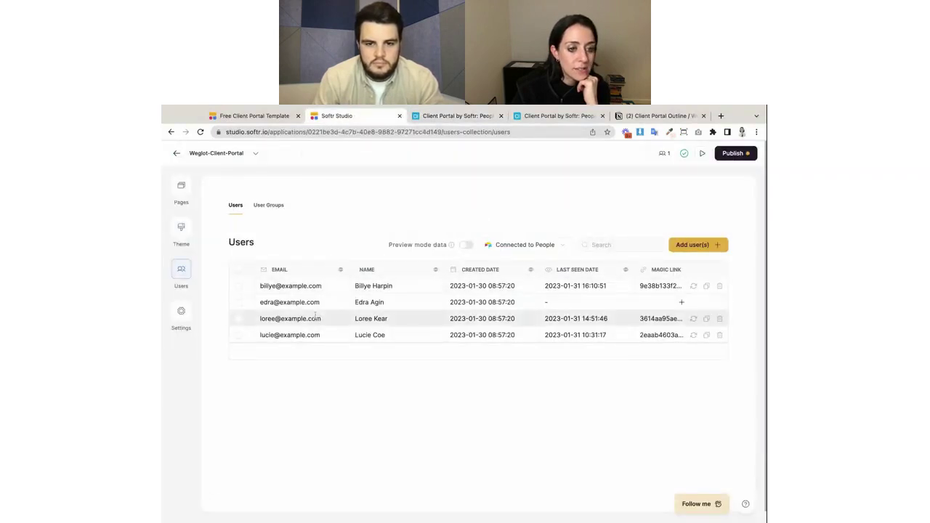
{"action": "left_click", "coordinate": [708, 321]}
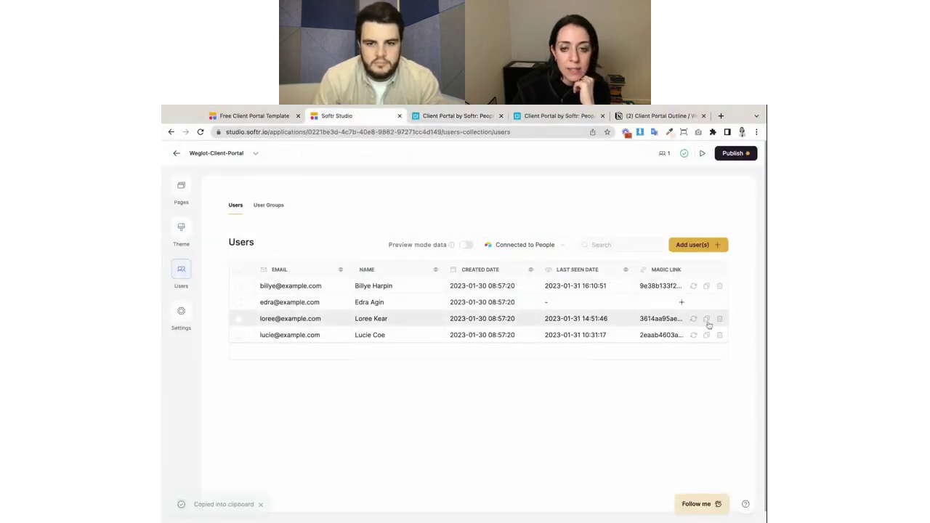
{"action": "left_click", "coordinate": [695, 319]}
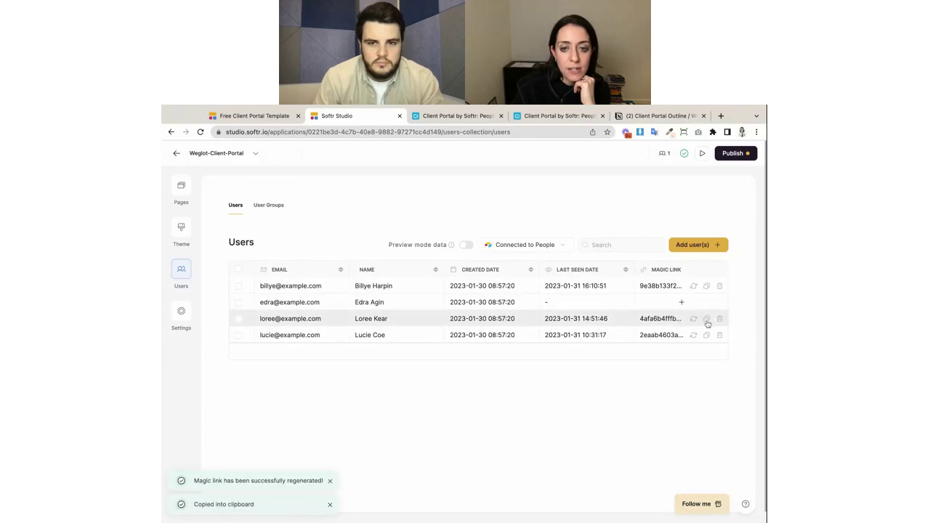
{"action": "left_click", "coordinate": [708, 321]}
Sign in to the portal in a new tab by pasting the consultant's magic link.
{"action": "left_click", "coordinate": [723, 115]}
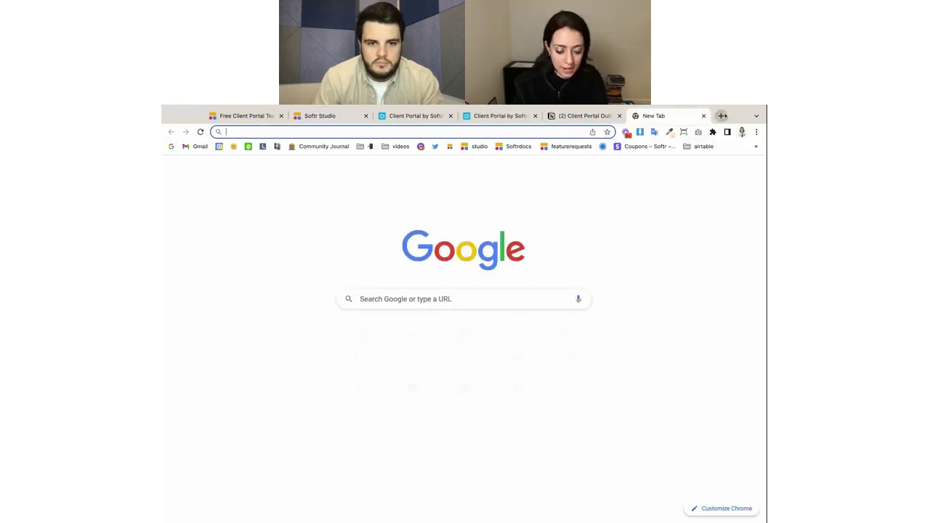
{"action": "key", "text": "super+v"}
{"action": "key", "text": "Return"}
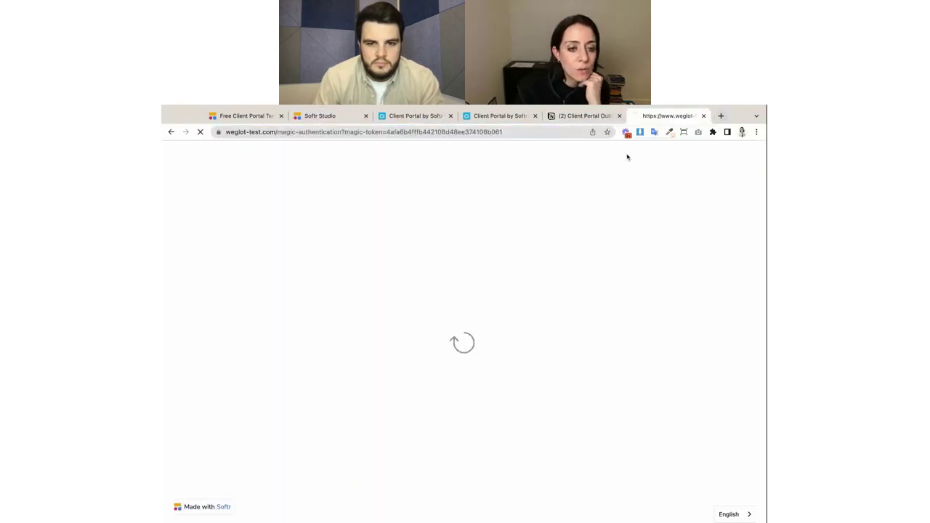
{"action": "left_click", "coordinate": [413, 116]}
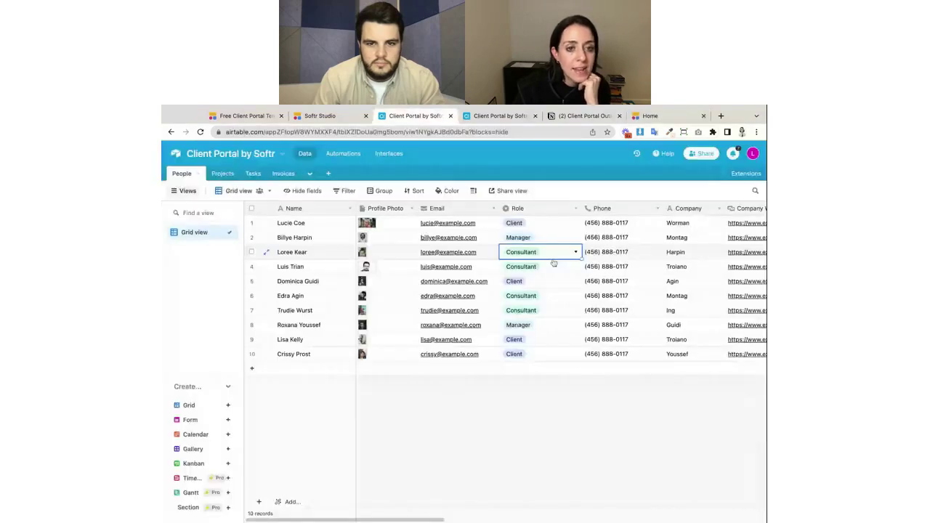
{"action": "left_click", "coordinate": [658, 117]}
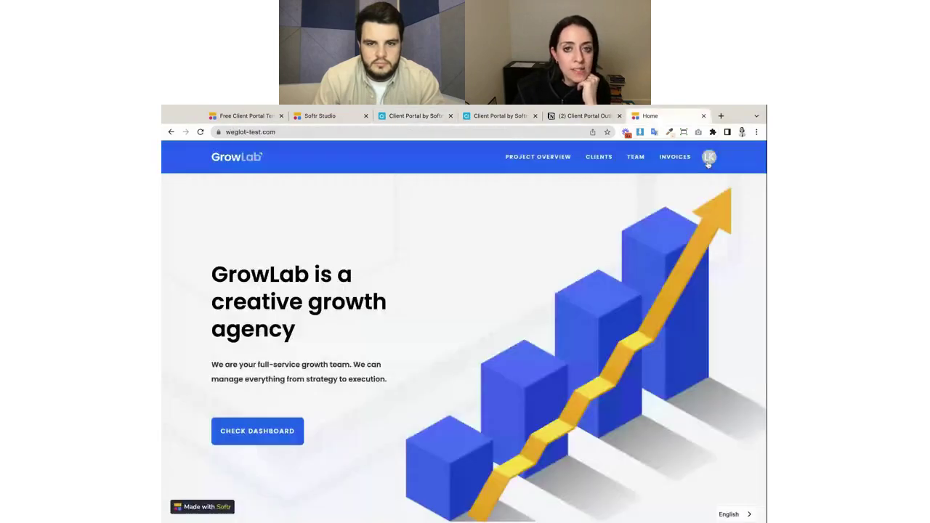
Open Project Overview, compare its three projects with Airtable, and expand the Content Writing invoice.
{"action": "left_click", "coordinate": [708, 158]}
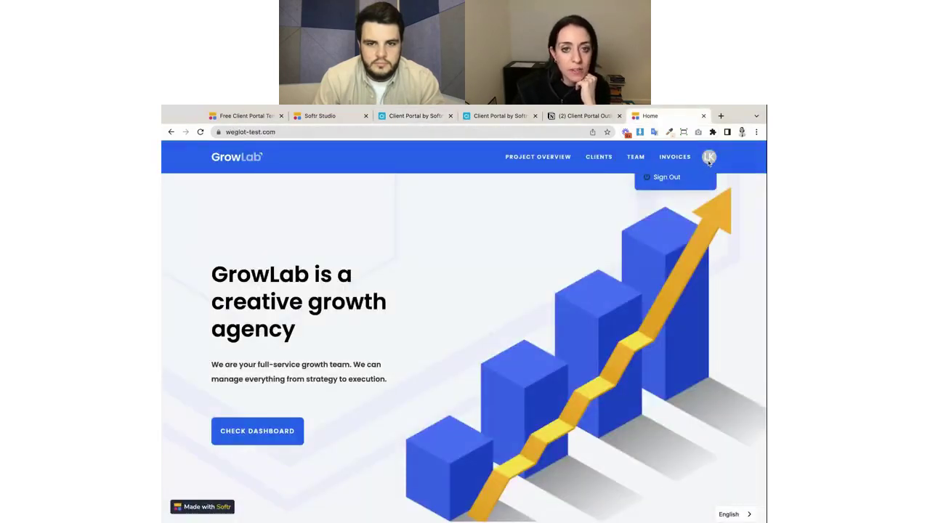
{"action": "left_click", "coordinate": [530, 160]}
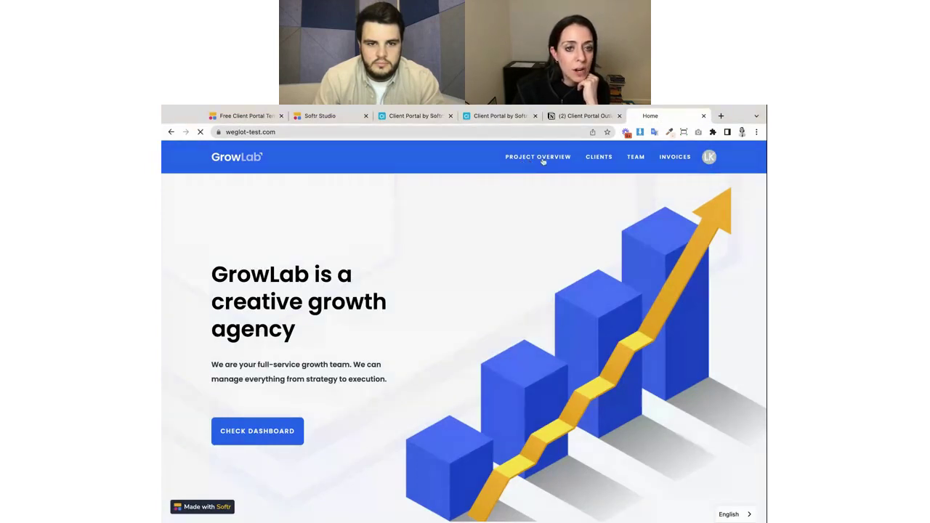
{"action": "scroll", "coordinate": [598, 353], "scroll_direction": "down", "scroll_amount": 5}
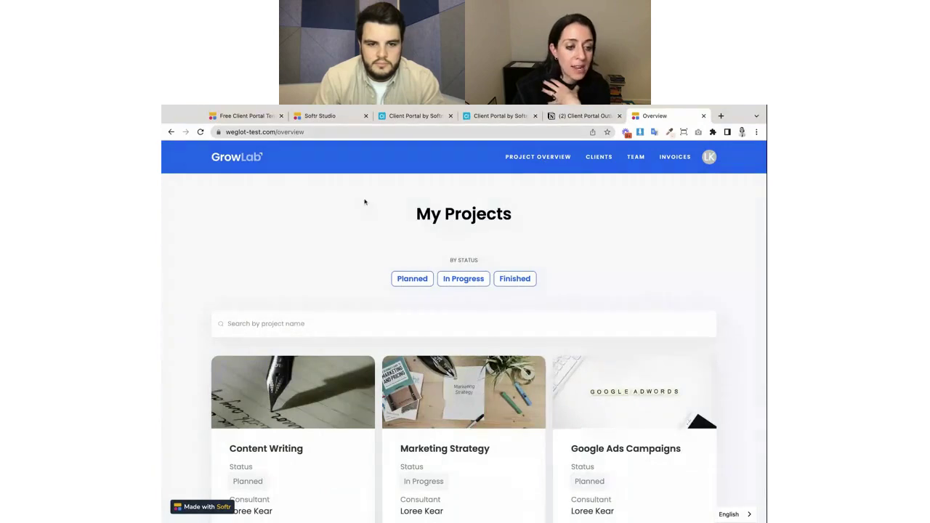
{"action": "scroll", "coordinate": [299, 360], "scroll_direction": "down", "scroll_amount": 2}
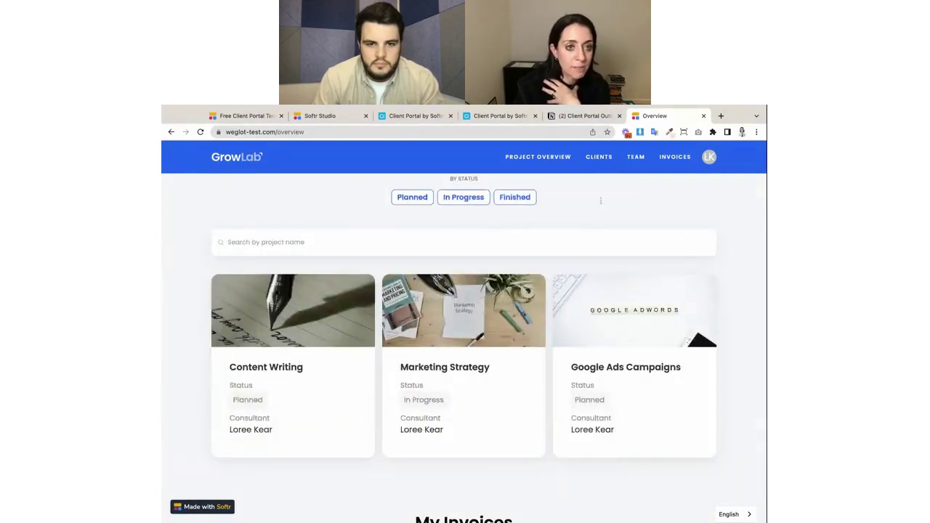
{"action": "left_click", "coordinate": [496, 116]}
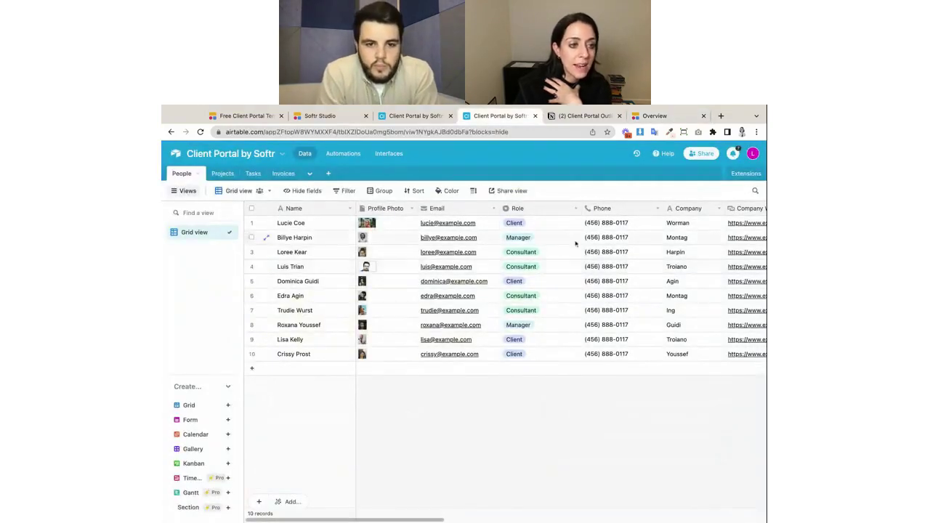
{"action": "scroll", "coordinate": [632, 265], "scroll_direction": "right", "scroll_amount": 15}
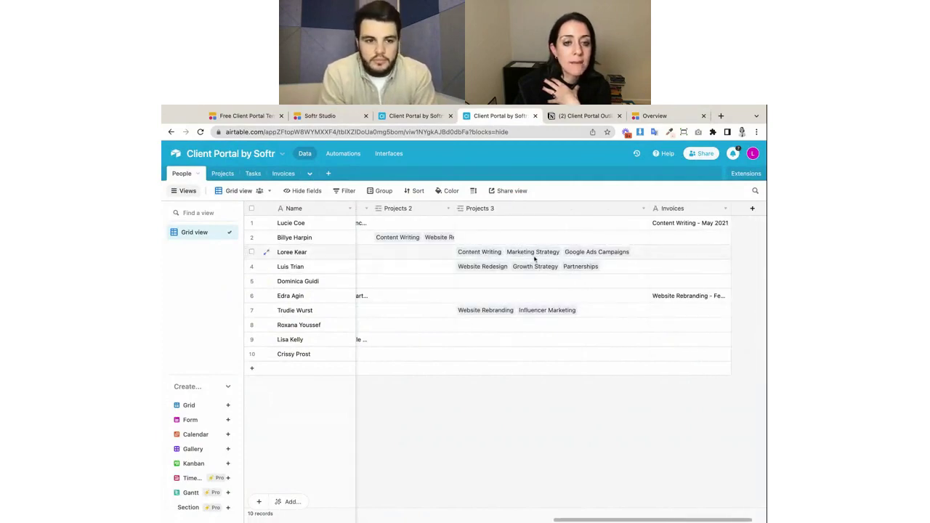
{"action": "left_click", "coordinate": [651, 122]}
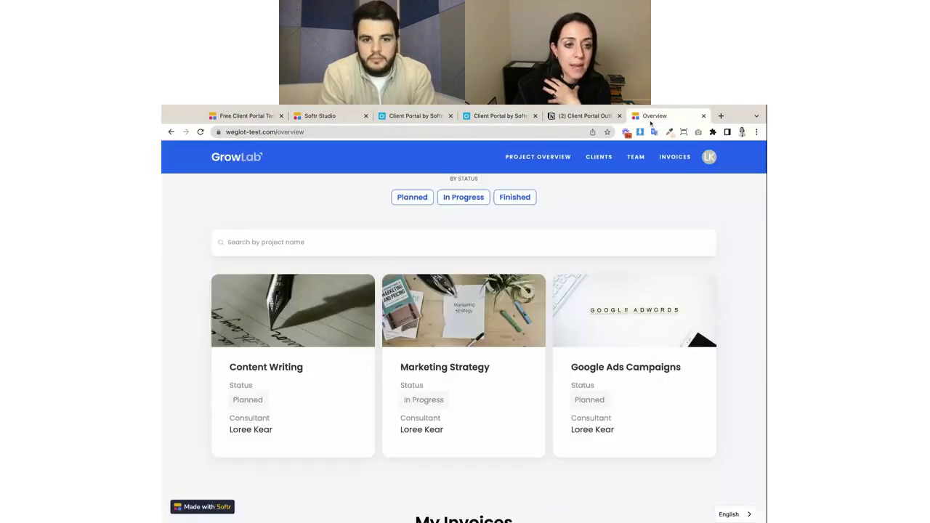
{"action": "scroll", "coordinate": [555, 446], "scroll_direction": "down", "scroll_amount": 5}
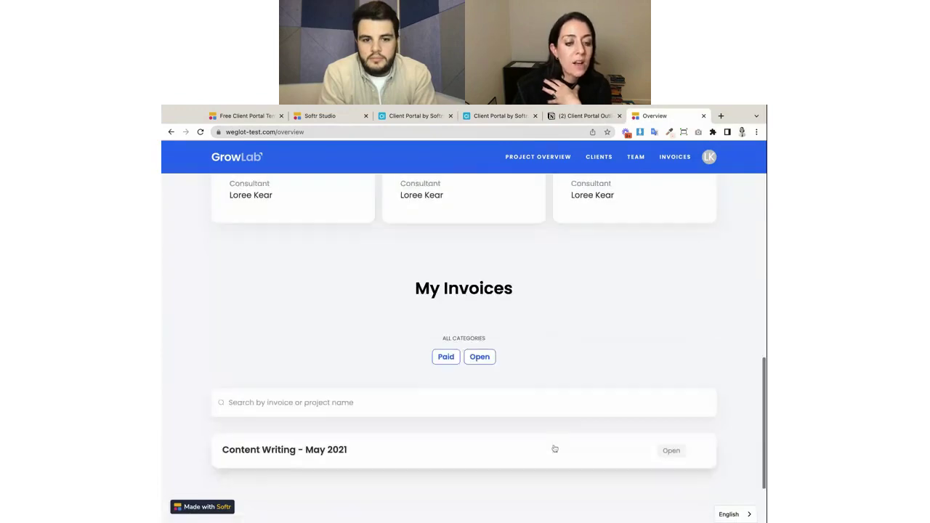
{"action": "left_click", "coordinate": [394, 393]}
{"action": "scroll", "coordinate": [425, 426], "scroll_direction": "down", "scroll_amount": 3}
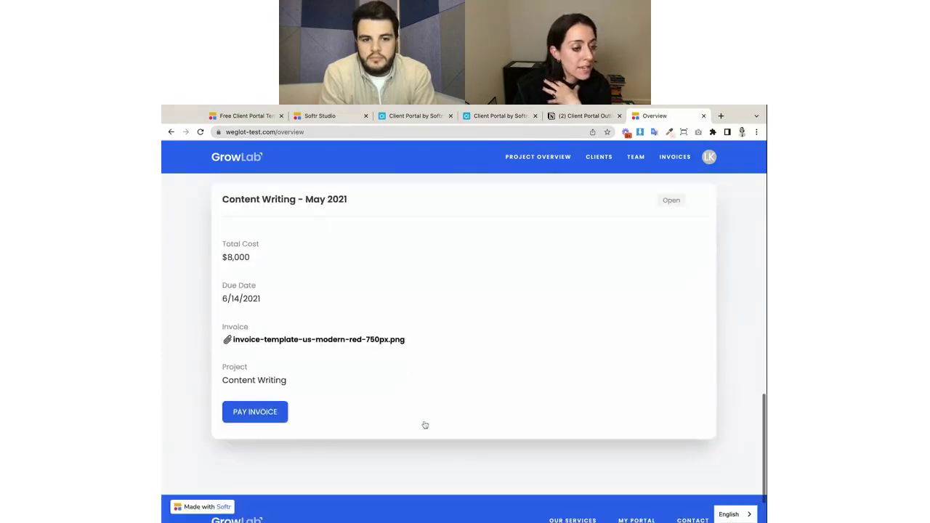
{"action": "scroll", "coordinate": [429, 424], "scroll_direction": "up", "scroll_amount": 15}
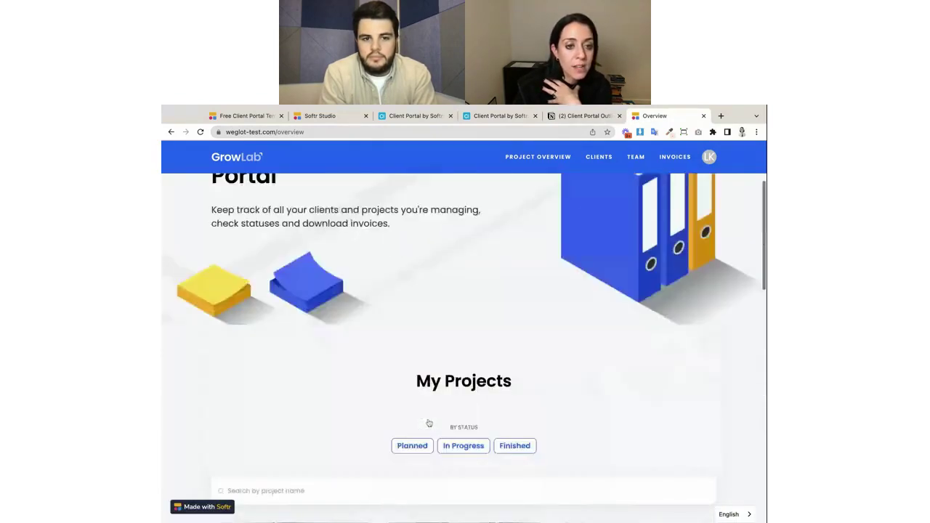
Open the Overview page in the Softr editor, comparing it with the live portal.
{"action": "left_click", "coordinate": [321, 115]}
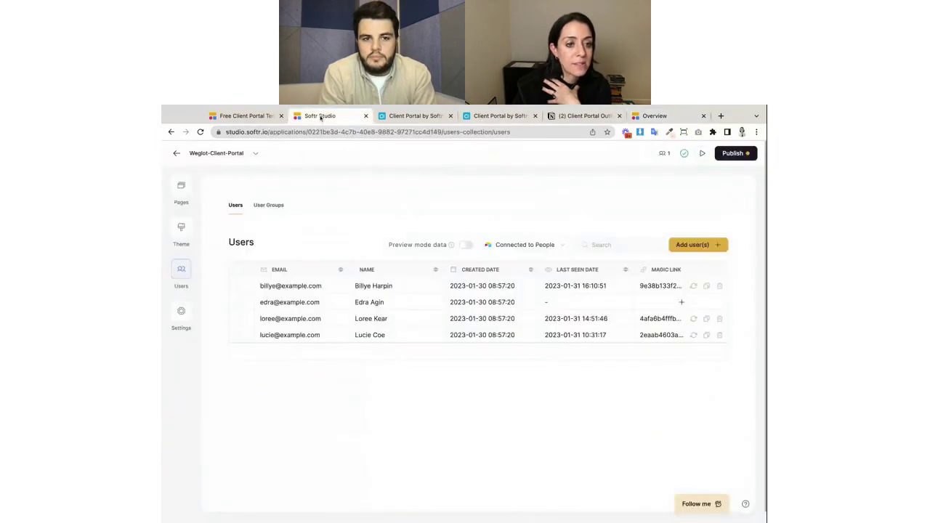
{"action": "left_click", "coordinate": [179, 188]}
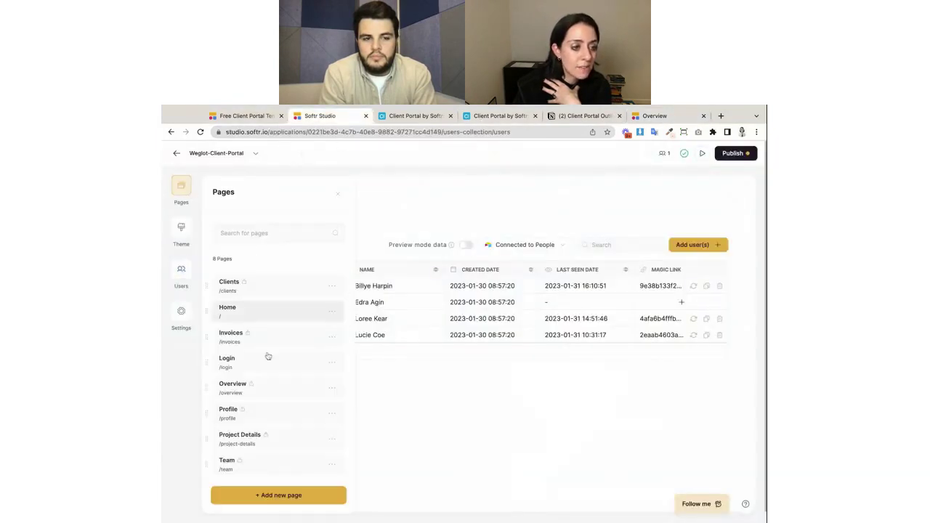
{"action": "left_click", "coordinate": [268, 386]}
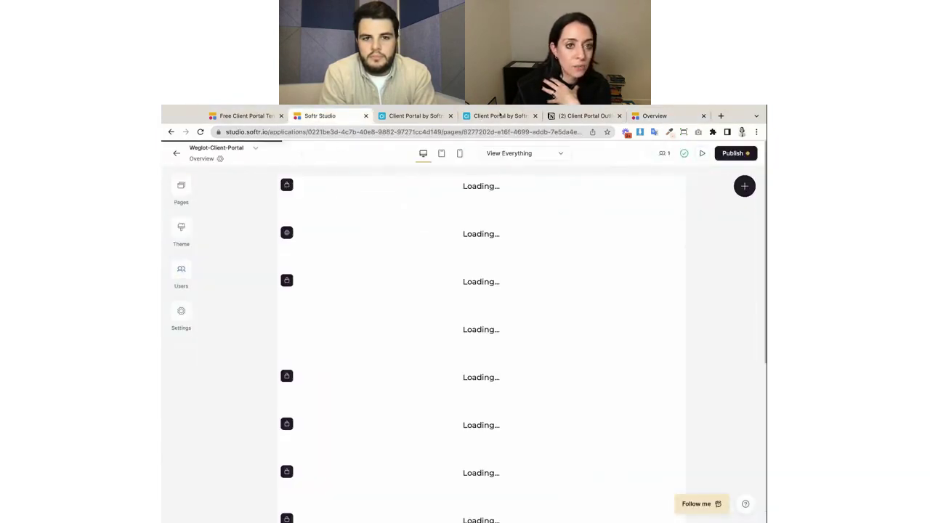
{"action": "left_click", "coordinate": [670, 116]}
{"action": "left_click", "coordinate": [316, 116]}
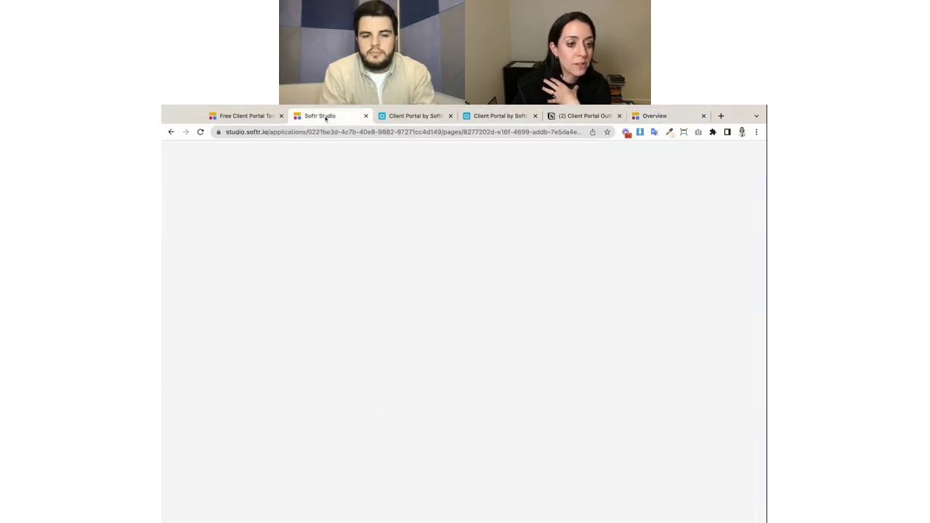
{"action": "scroll", "coordinate": [559, 448], "scroll_direction": "down", "scroll_amount": 10}
{"action": "scroll", "coordinate": [560, 449], "scroll_direction": "down", "scroll_amount": 15}
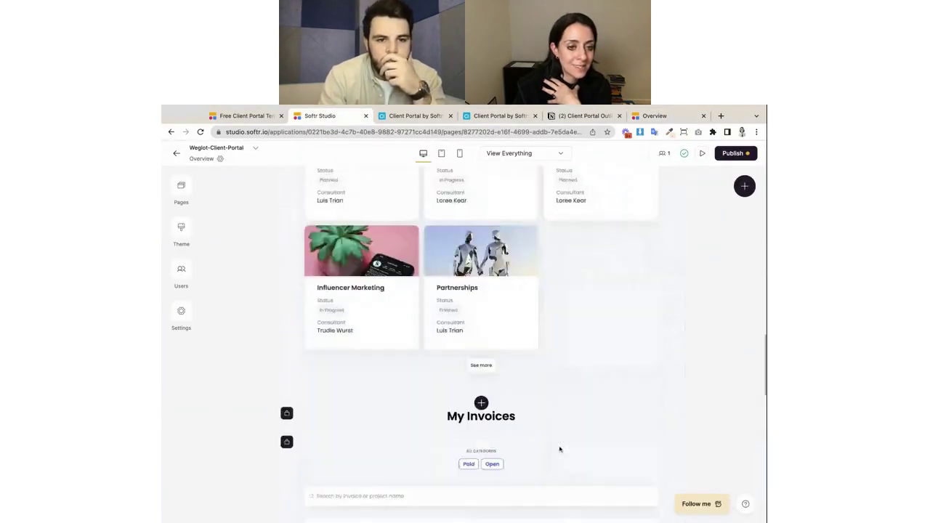
{"action": "scroll", "coordinate": [574, 360], "scroll_direction": "up", "scroll_amount": 20}
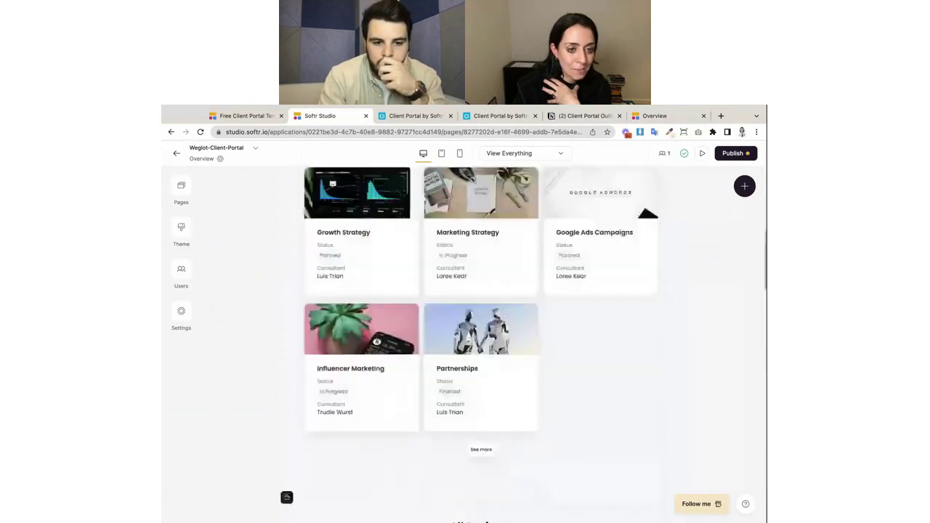
{"action": "scroll", "coordinate": [574, 361], "scroll_direction": "down", "scroll_amount": 5}
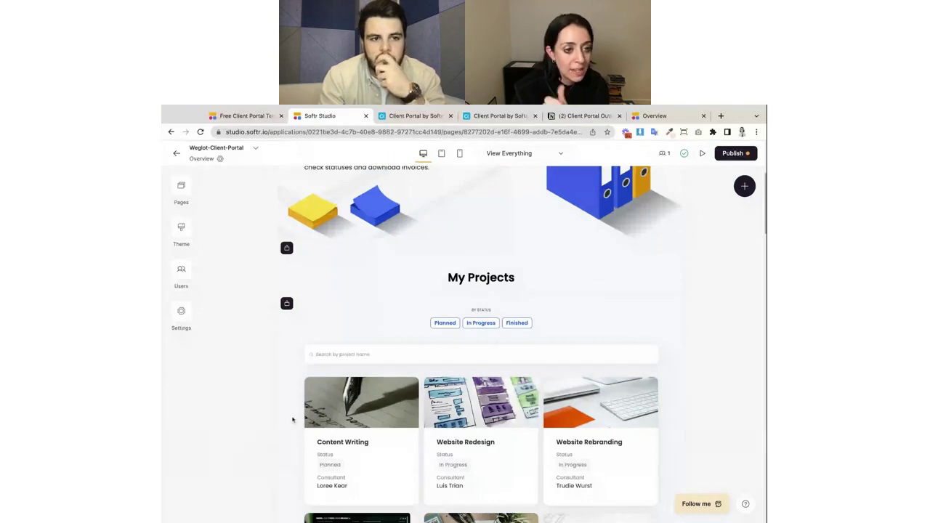
Open the My Projects list's settings and check People roles in Airtable.
{"action": "left_click", "coordinate": [317, 338]}
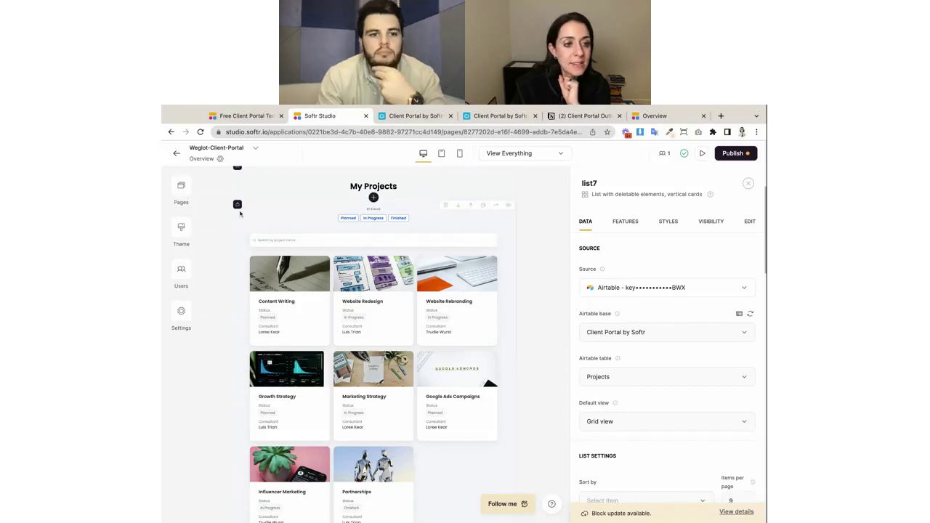
{"action": "scroll", "coordinate": [341, 298], "scroll_direction": "up", "scroll_amount": 2}
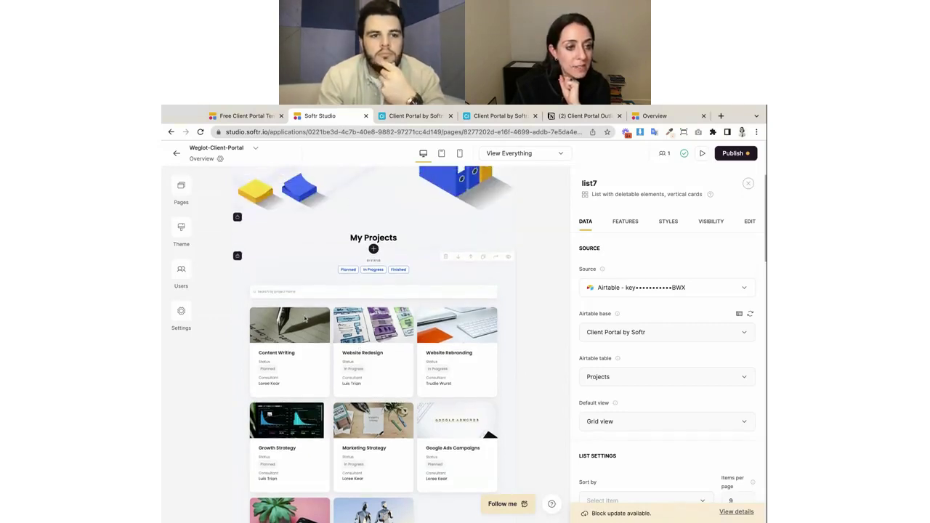
{"action": "scroll", "coordinate": [305, 319], "scroll_direction": "down", "scroll_amount": 5}
{"action": "scroll", "coordinate": [311, 427], "scroll_direction": "down", "scroll_amount": 1}
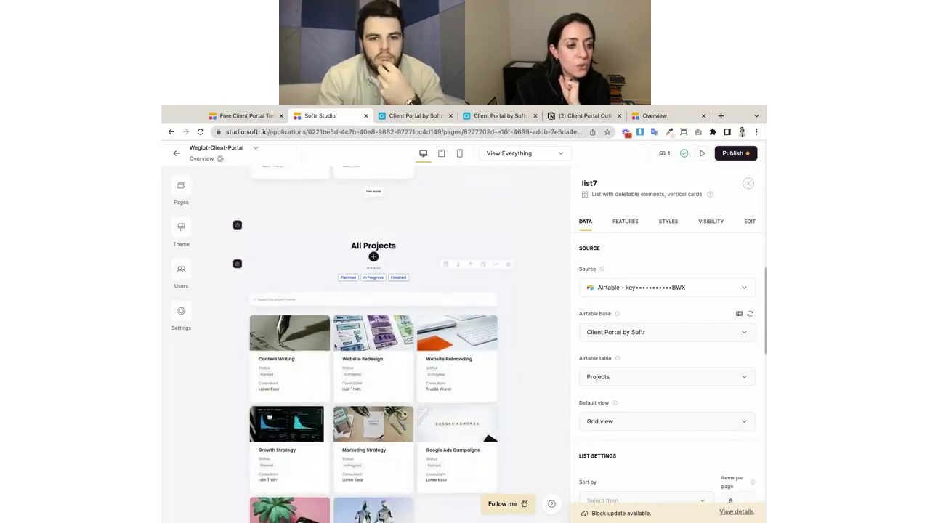
{"action": "scroll", "coordinate": [335, 347], "scroll_direction": "up", "scroll_amount": 5}
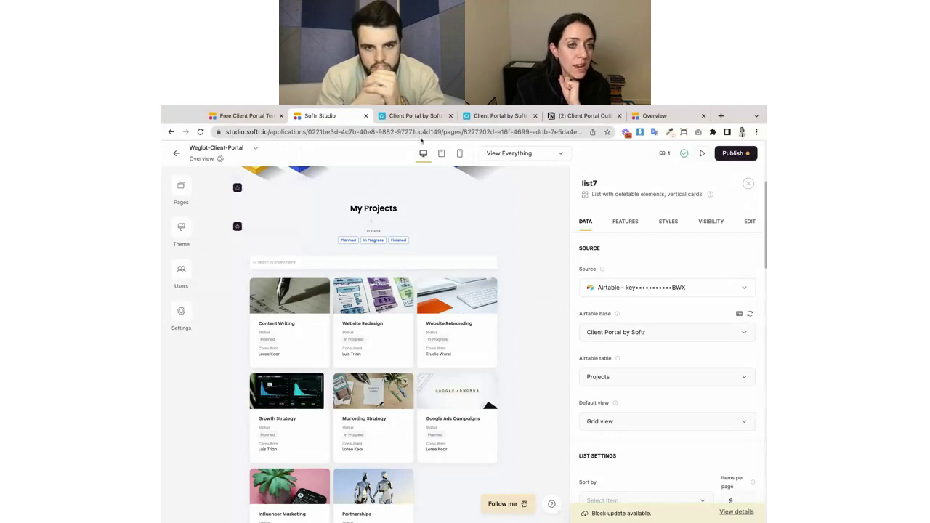
{"action": "left_click", "coordinate": [415, 117]}
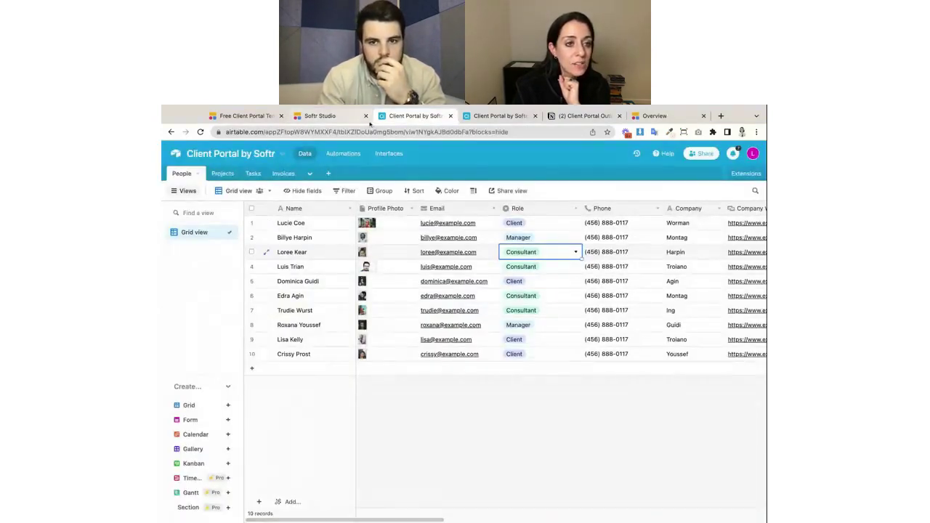
{"action": "left_click", "coordinate": [339, 117]}
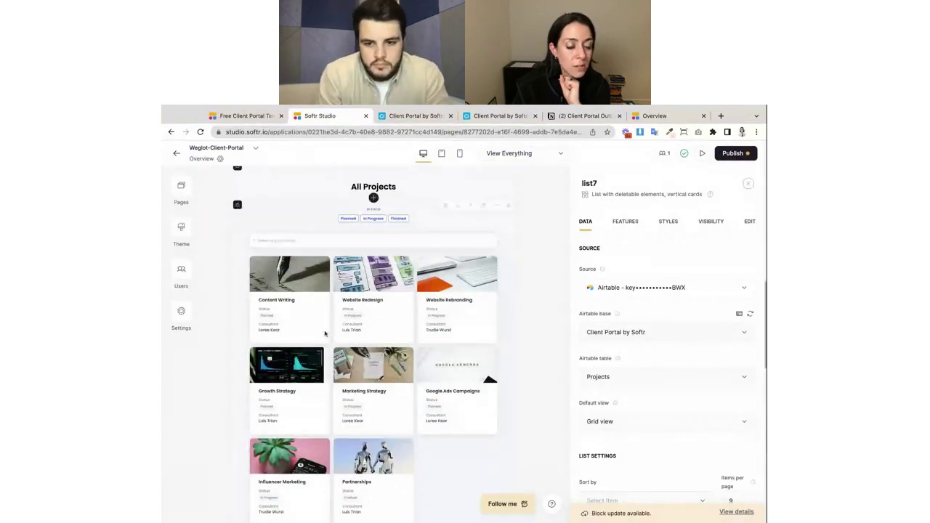
Compare with All Projects, then view My Projects' visibility: logged-in Non-Managers only.
{"action": "left_click", "coordinate": [375, 307]}
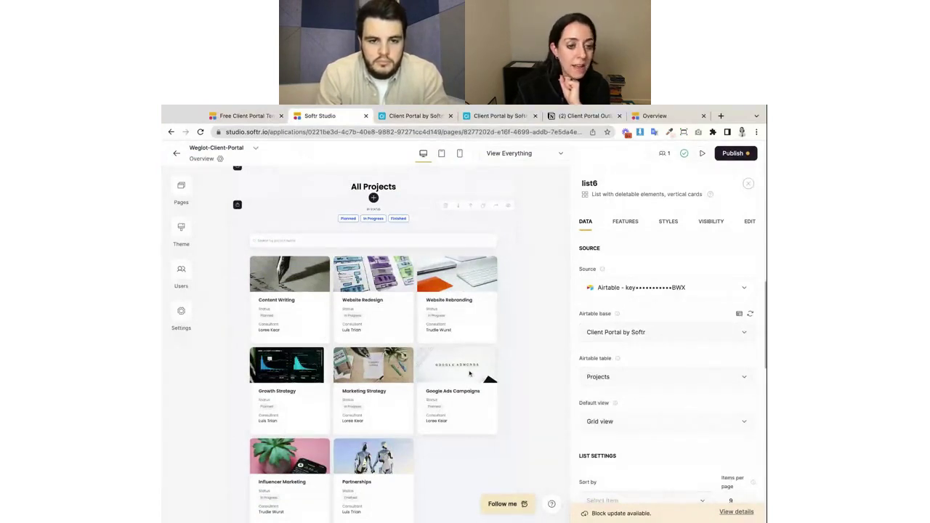
{"action": "scroll", "coordinate": [470, 374], "scroll_direction": "up", "scroll_amount": 6}
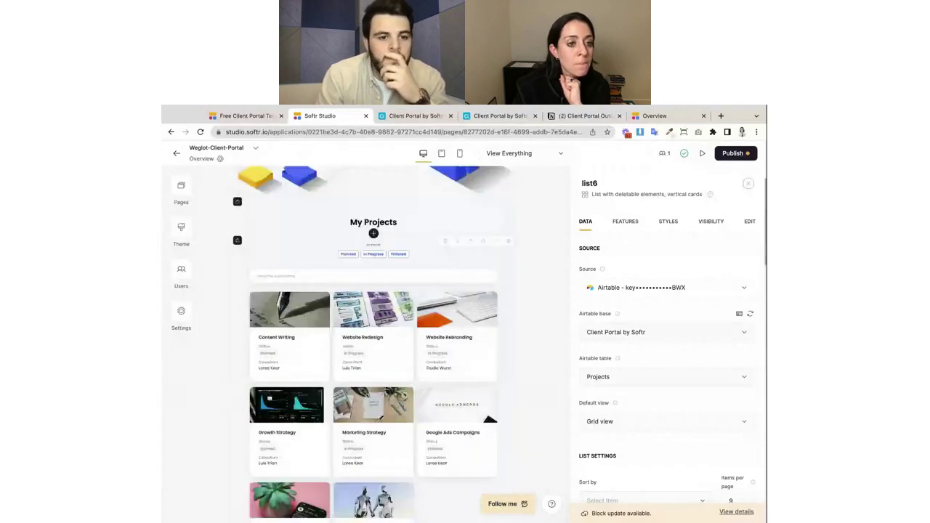
{"action": "left_click", "coordinate": [404, 359]}
{"action": "scroll", "coordinate": [469, 376], "scroll_direction": "down", "scroll_amount": 1}
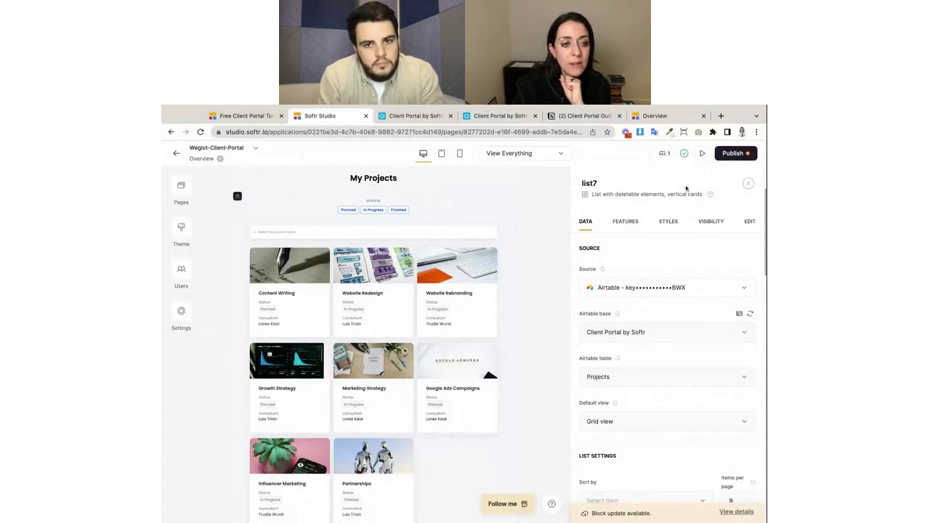
{"action": "left_click", "coordinate": [708, 222]}
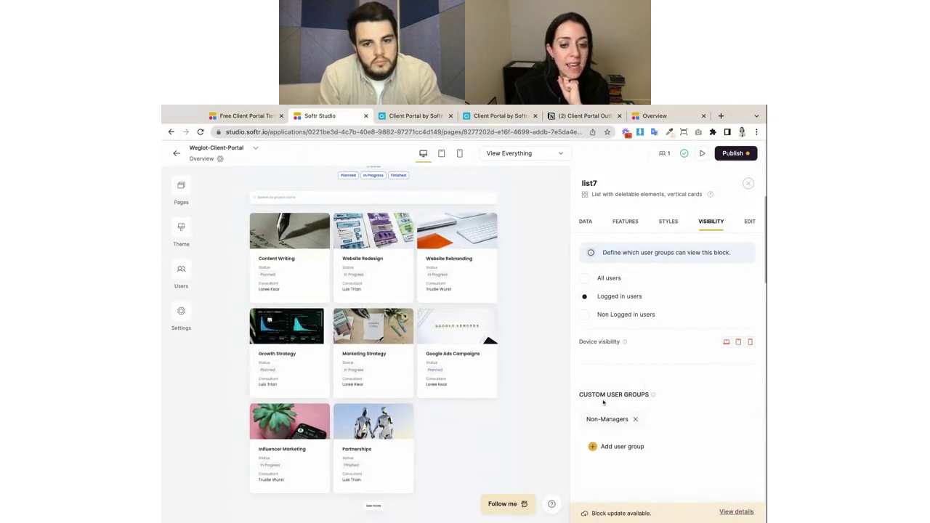
Check the user roles in Airtable's People table, then return to the Studio editor.
{"action": "mouse_move", "coordinate": [653, 398]}
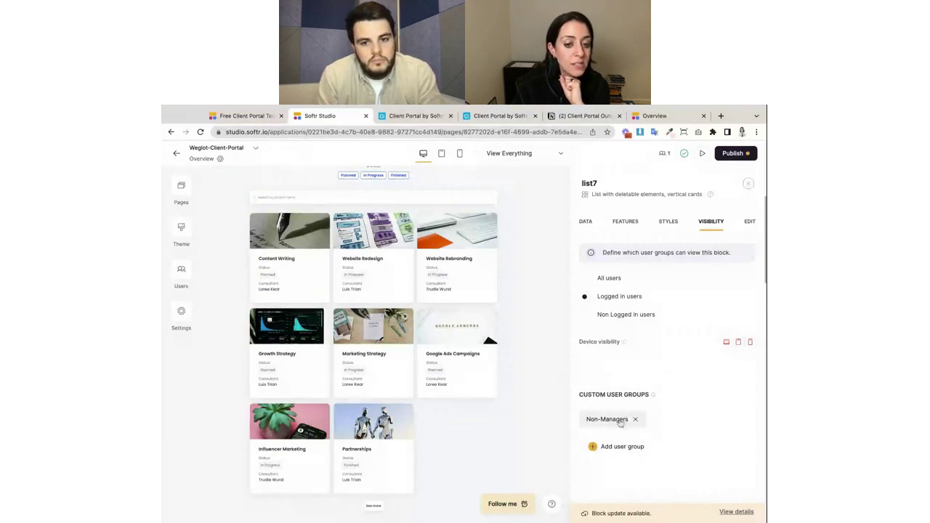
{"action": "scroll", "coordinate": [365, 343], "scroll_direction": "up", "scroll_amount": 1}
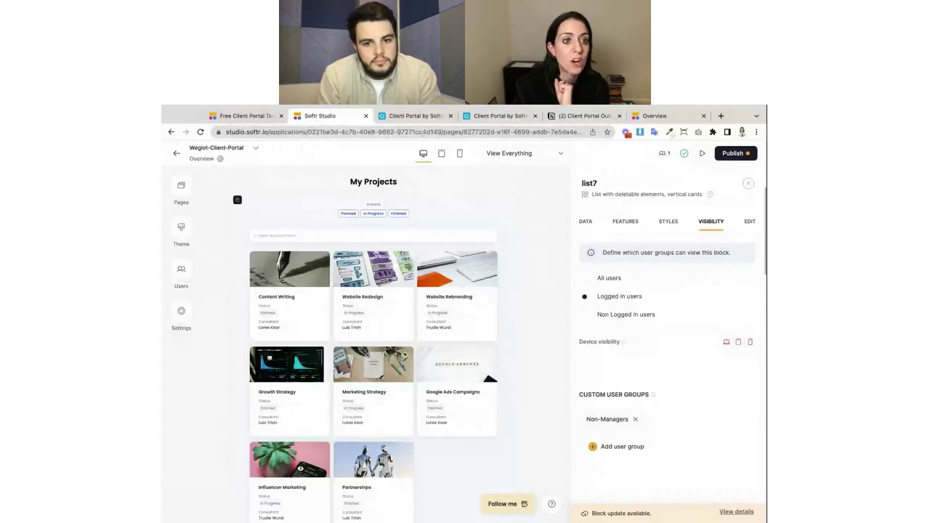
{"action": "left_click", "coordinate": [420, 118]}
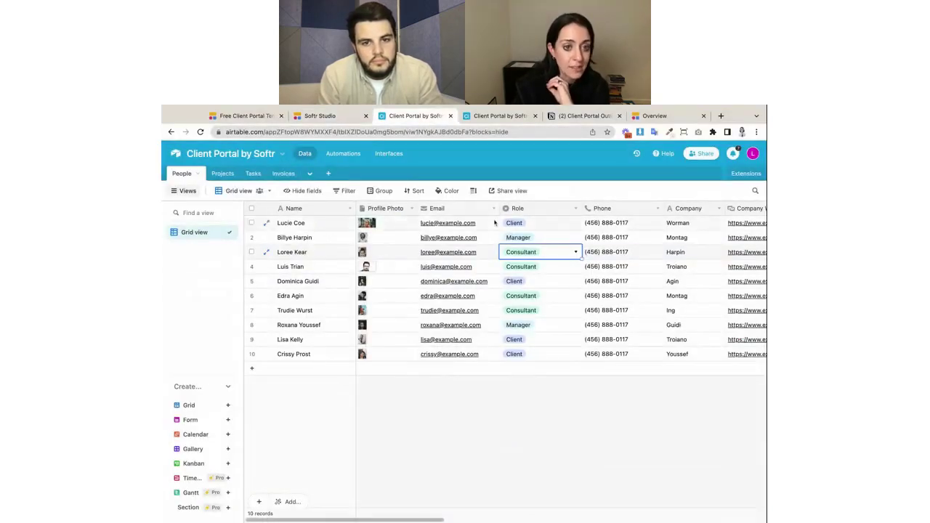
{"action": "left_click", "coordinate": [334, 116]}
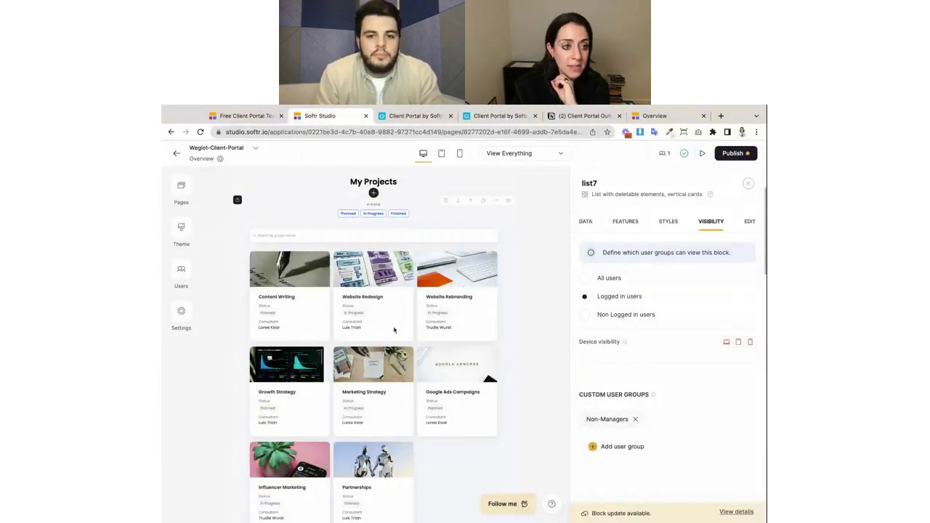
{"action": "scroll", "coordinate": [433, 291], "scroll_direction": "up", "scroll_amount": 1}
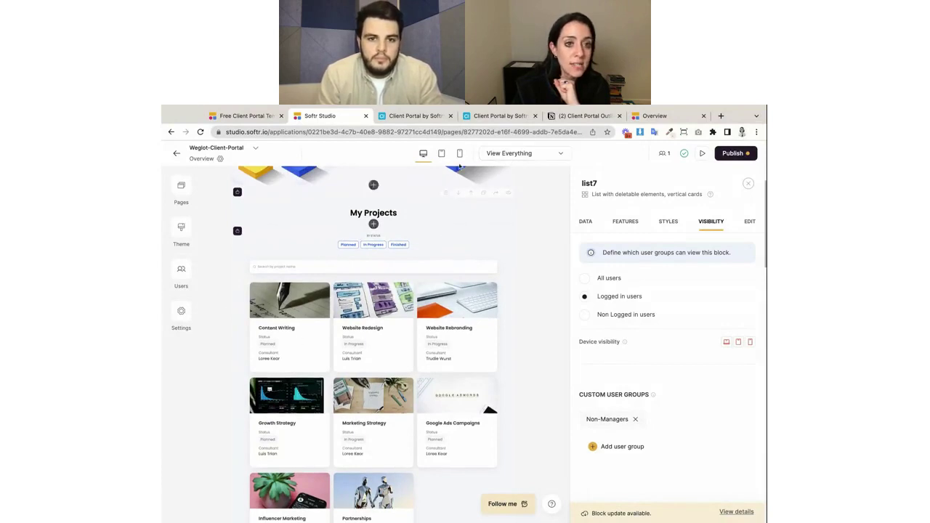
Compare the editor's project list against the live GrowLab portal's project cards.
{"action": "left_click", "coordinate": [654, 116]}
{"action": "scroll", "coordinate": [497, 343], "scroll_direction": "down", "scroll_amount": 5}
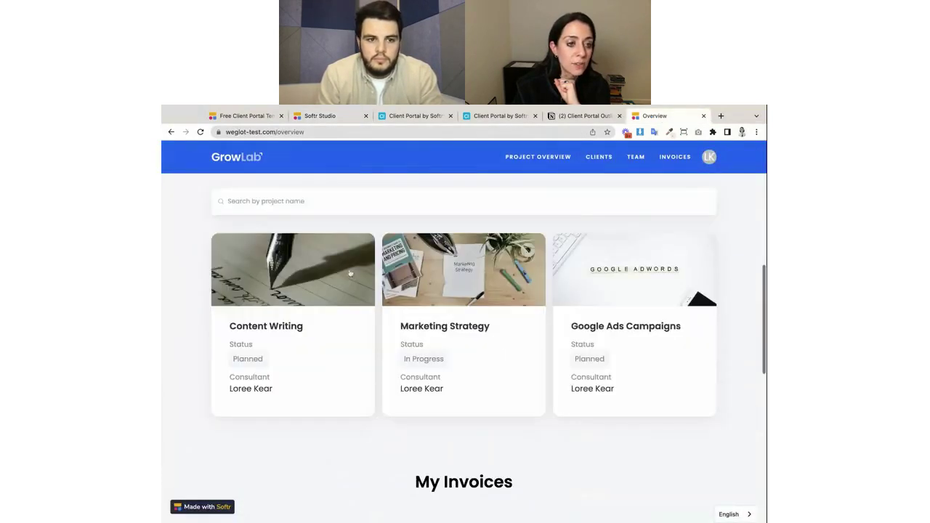
{"action": "left_click", "coordinate": [330, 116]}
{"action": "scroll", "coordinate": [413, 418], "scroll_direction": "down", "scroll_amount": 2}
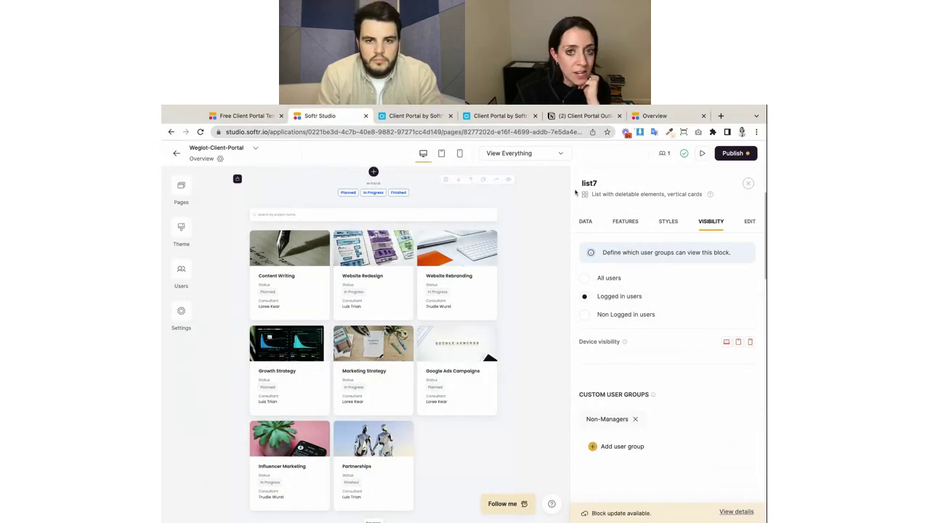
{"action": "left_click", "coordinate": [657, 116]}
{"action": "scroll", "coordinate": [457, 366], "scroll_direction": "up", "scroll_amount": 1}
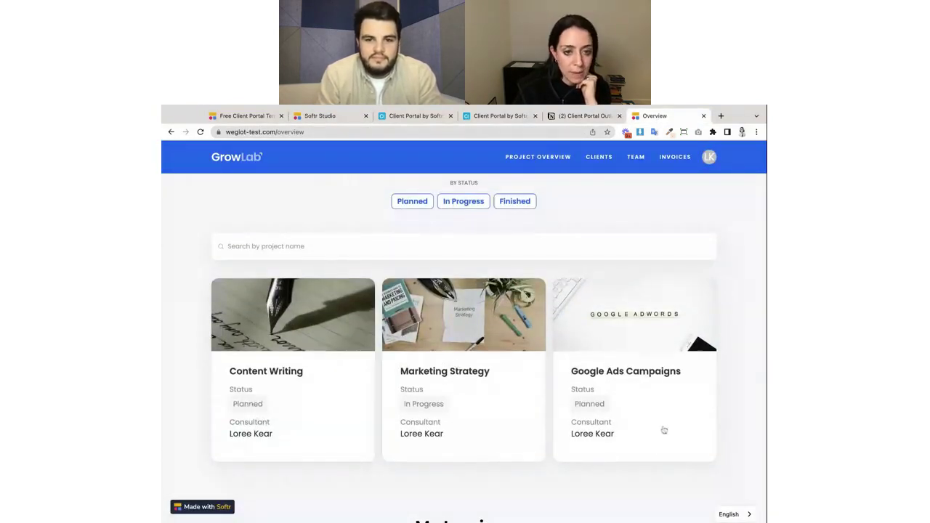
{"action": "left_click", "coordinate": [319, 115]}
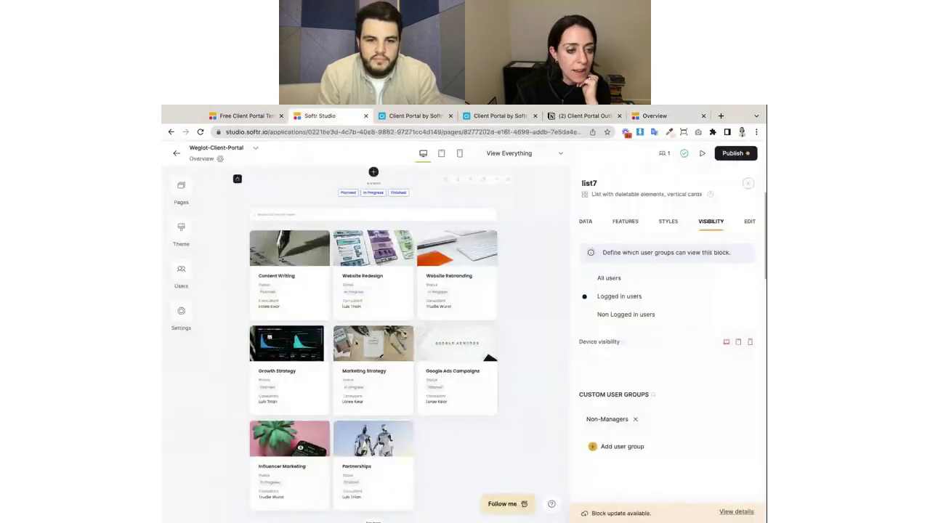
{"action": "left_click", "coordinate": [586, 221]}
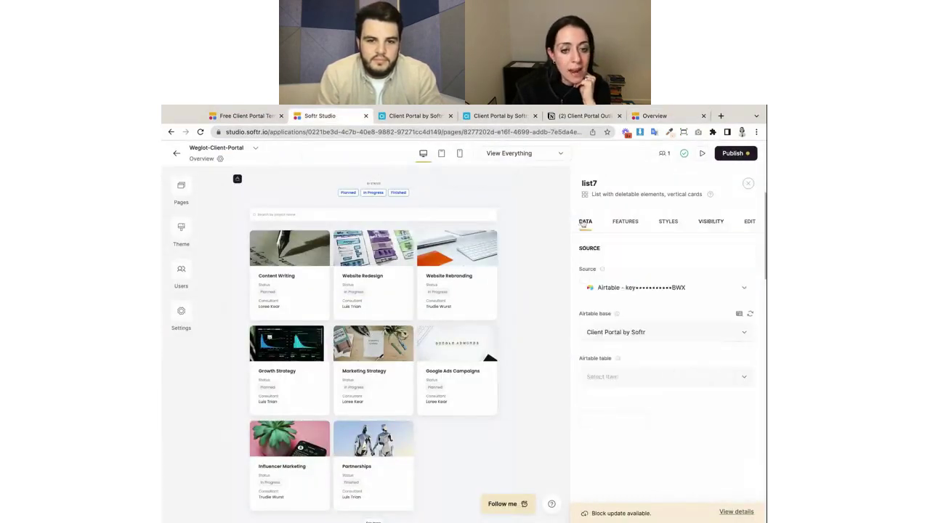
{"action": "scroll", "coordinate": [672, 393], "scroll_direction": "down", "scroll_amount": 6}
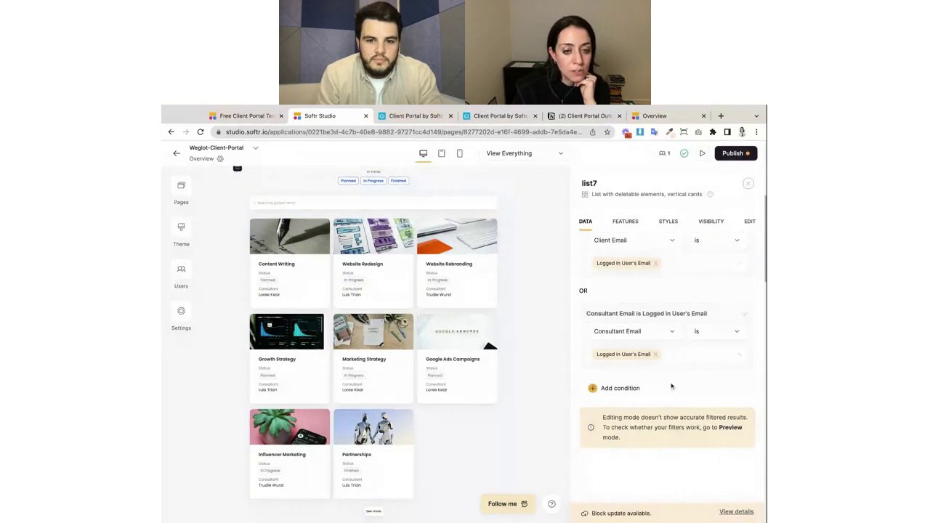
{"action": "scroll", "coordinate": [676, 363], "scroll_direction": "up", "scroll_amount": 5}
{"action": "scroll", "coordinate": [677, 350], "scroll_direction": "up", "scroll_amount": 1}
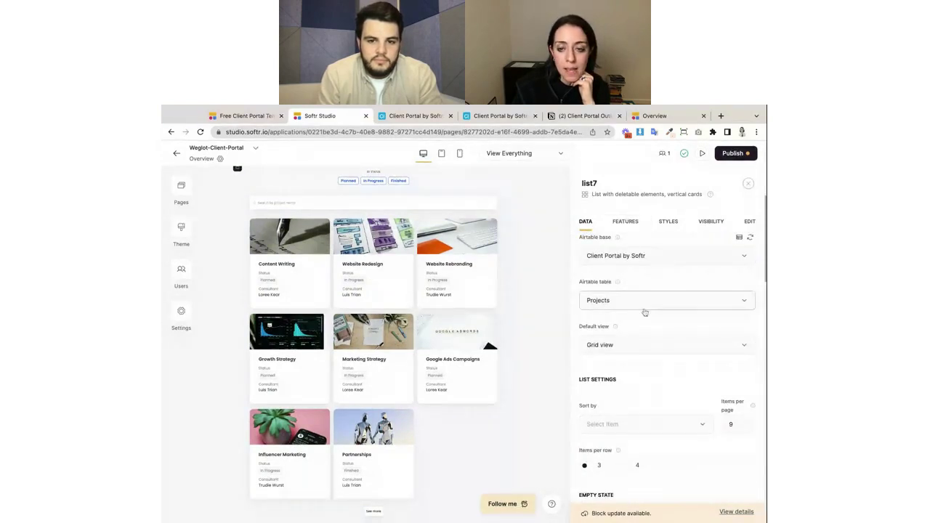
{"action": "scroll", "coordinate": [644, 313], "scroll_direction": "down", "scroll_amount": 6}
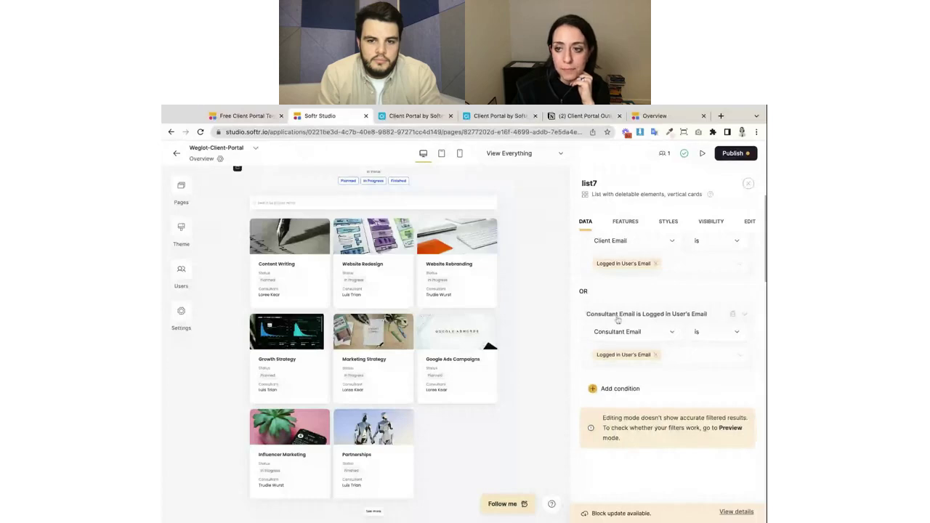
{"action": "scroll", "coordinate": [618, 320], "scroll_direction": "up", "scroll_amount": 1}
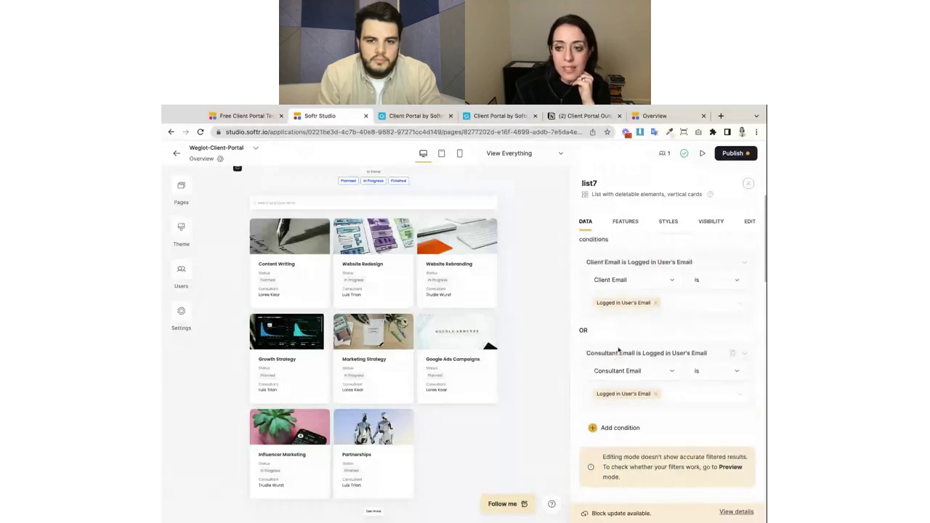
{"action": "scroll", "coordinate": [625, 323], "scroll_direction": "up", "scroll_amount": 1}
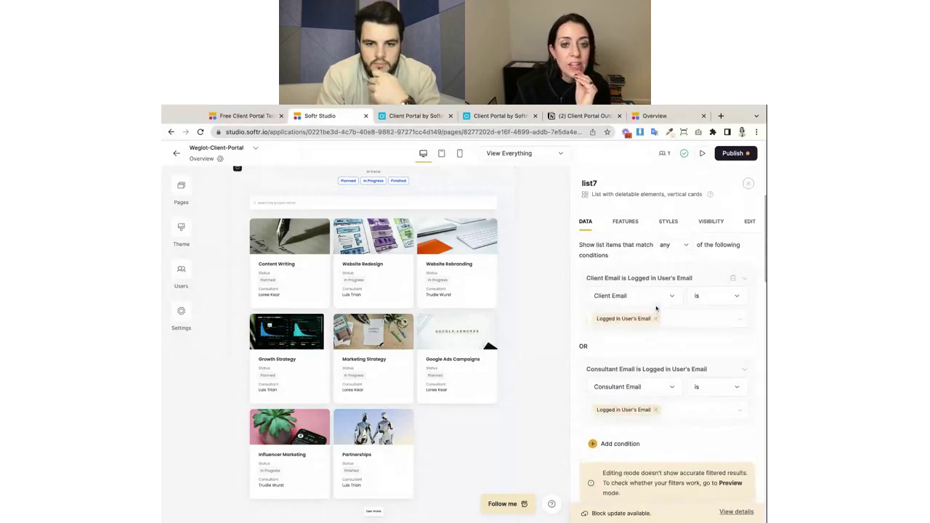
{"action": "scroll", "coordinate": [616, 306], "scroll_direction": "up", "scroll_amount": 2}
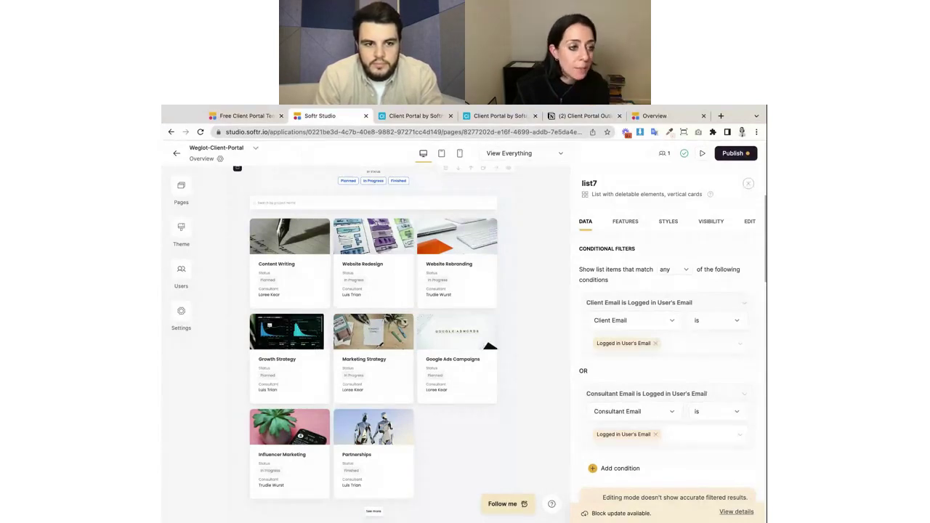
Review the email columns in Airtable's People table before editing the list filter.
{"action": "left_click", "coordinate": [416, 116]}
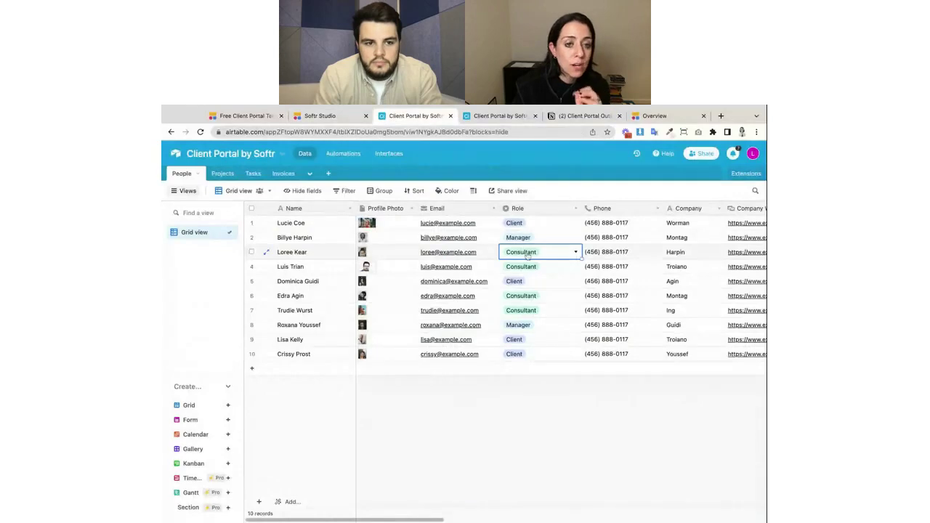
{"action": "scroll", "coordinate": [628, 258], "scroll_direction": "right", "scroll_amount": 10}
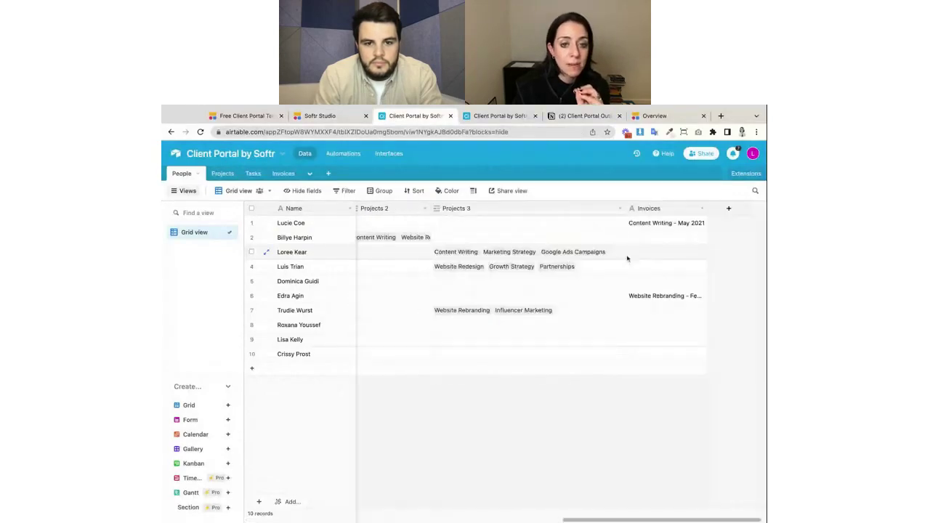
{"action": "scroll", "coordinate": [436, 250], "scroll_direction": "left", "scroll_amount": 10}
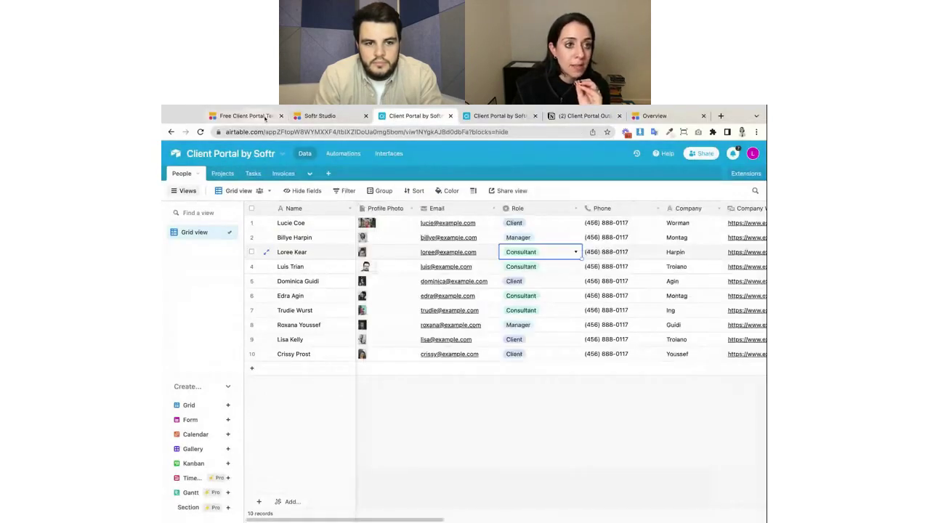
{"action": "left_click", "coordinate": [318, 116]}
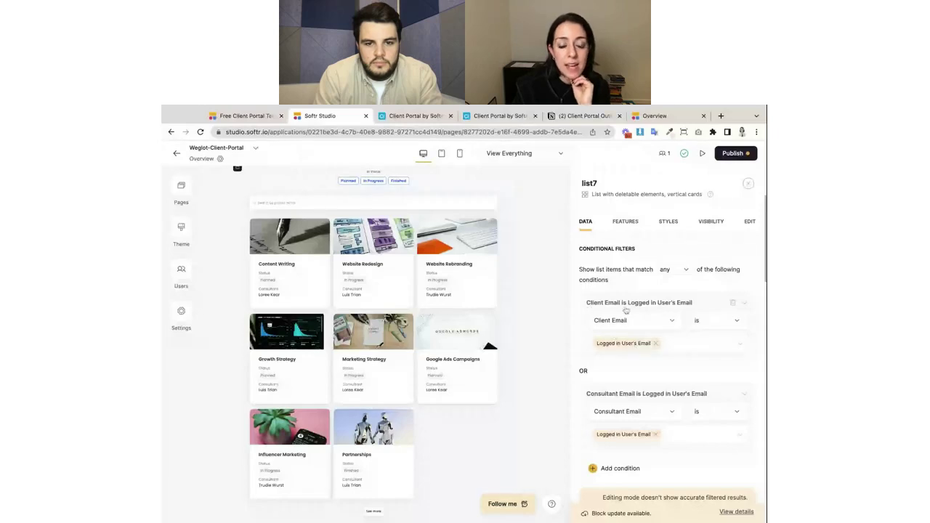
Set the first list7 filter condition to Client Email is Logged in User's Email.
{"action": "left_click", "coordinate": [655, 322]}
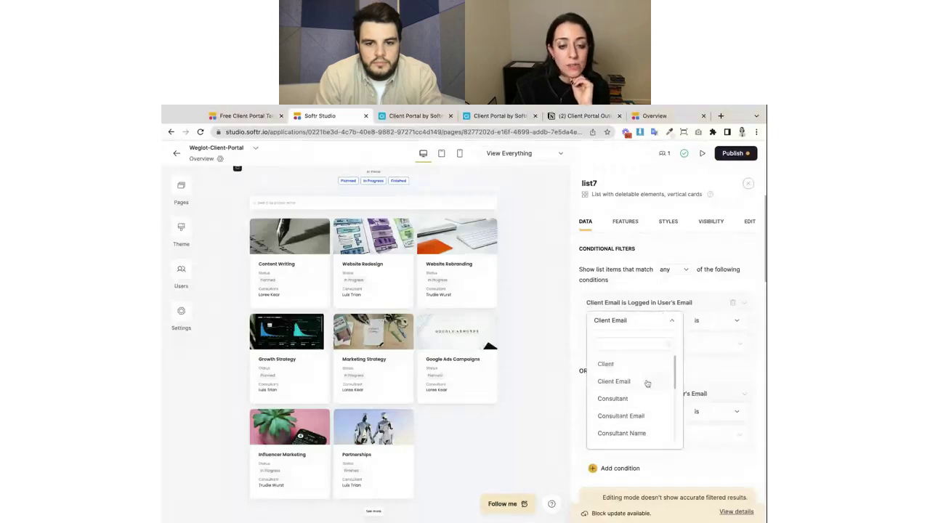
{"action": "left_click", "coordinate": [647, 384]}
{"action": "left_click", "coordinate": [711, 331]}
{"action": "left_click", "coordinate": [708, 349]}
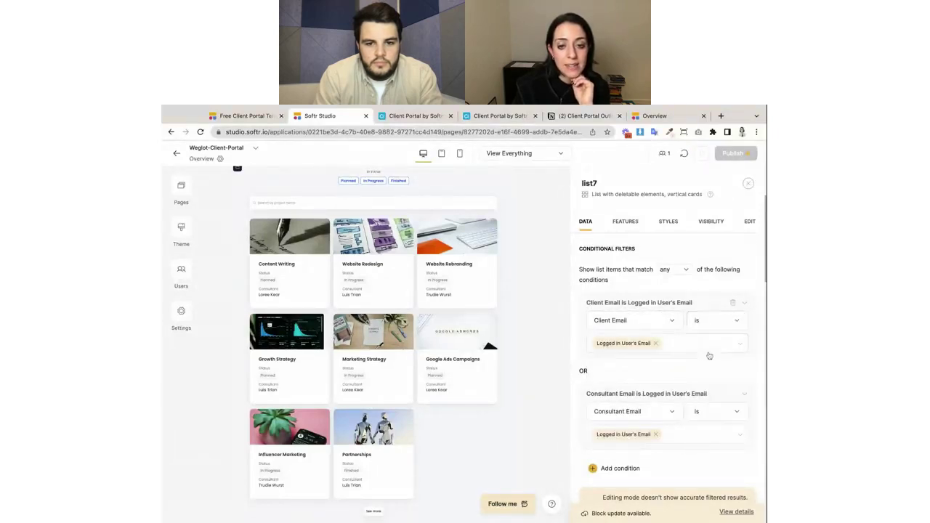
{"action": "left_click", "coordinate": [656, 343]}
{"action": "left_click", "coordinate": [728, 345]}
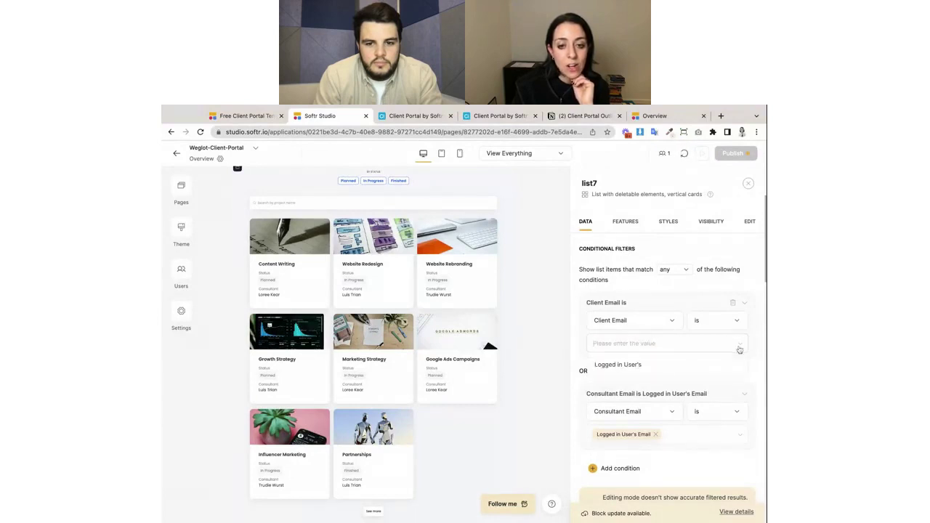
{"action": "left_click", "coordinate": [711, 367]}
{"action": "scroll", "coordinate": [695, 409], "scroll_direction": "down", "scroll_amount": 1}
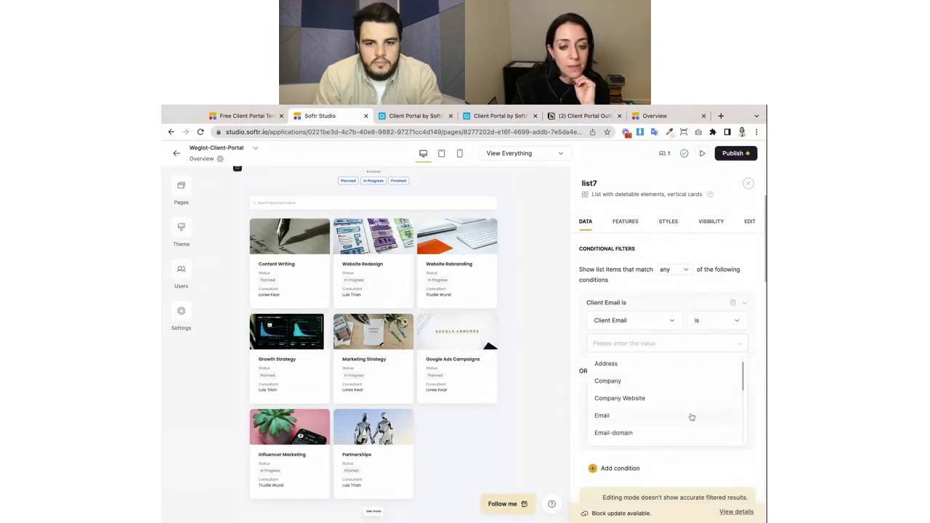
{"action": "left_click", "coordinate": [691, 416]}
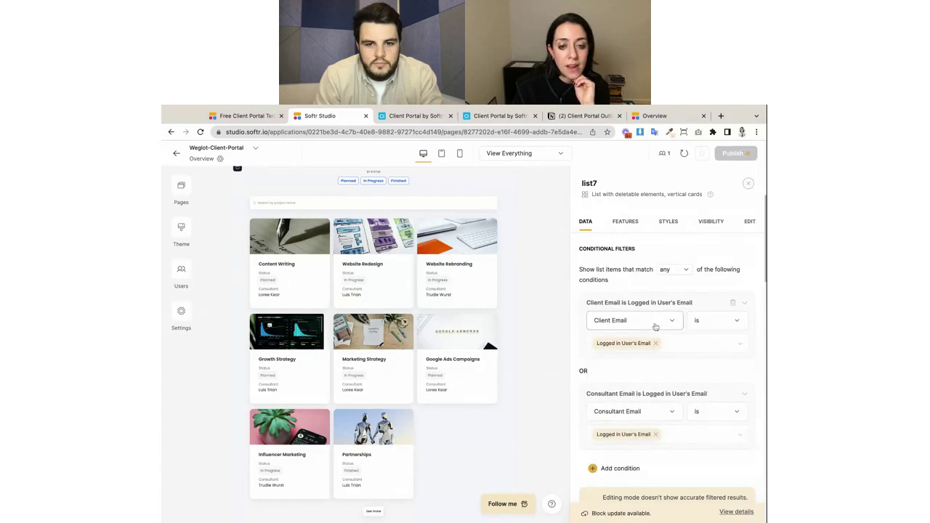
{"action": "scroll", "coordinate": [652, 349], "scroll_direction": "down", "scroll_amount": 1}
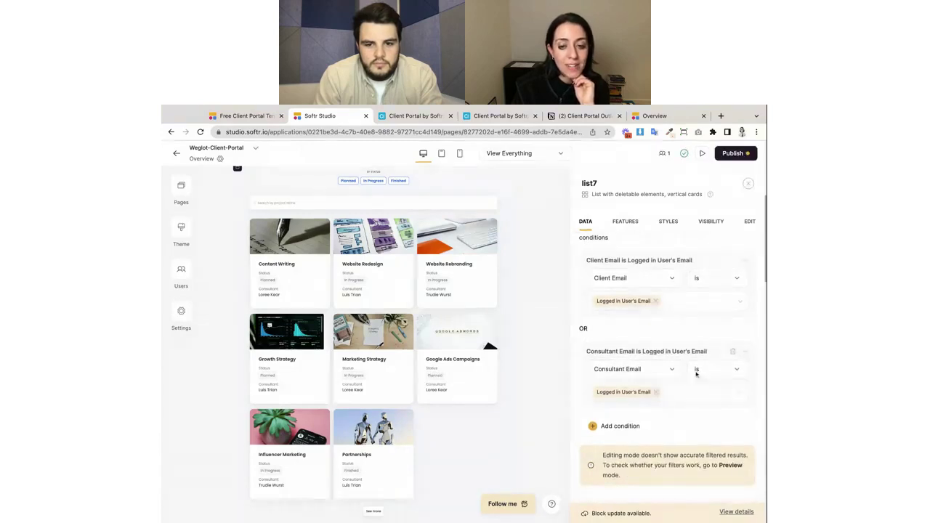
{"action": "scroll", "coordinate": [693, 403], "scroll_direction": "down", "scroll_amount": 1}
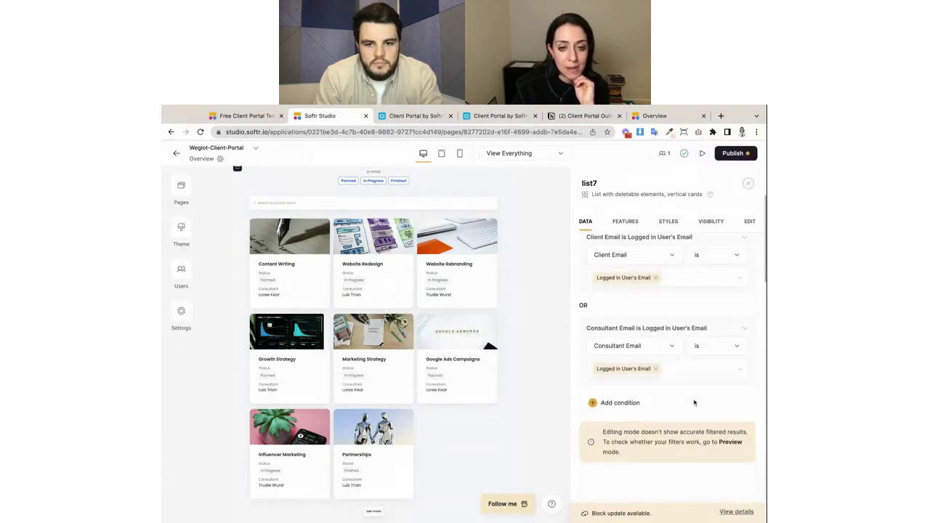
{"action": "scroll", "coordinate": [681, 345], "scroll_direction": "up", "scroll_amount": 2}
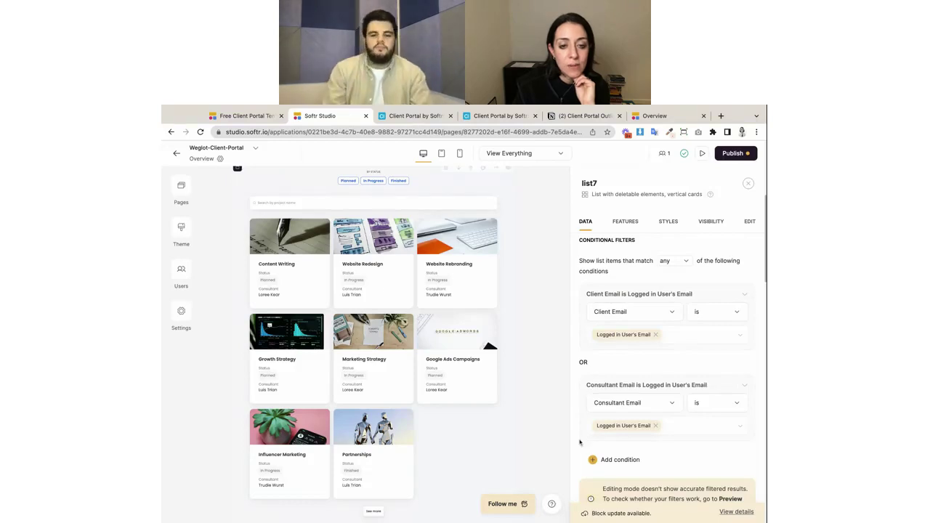
{"action": "scroll", "coordinate": [662, 331], "scroll_direction": "down", "scroll_amount": 1}
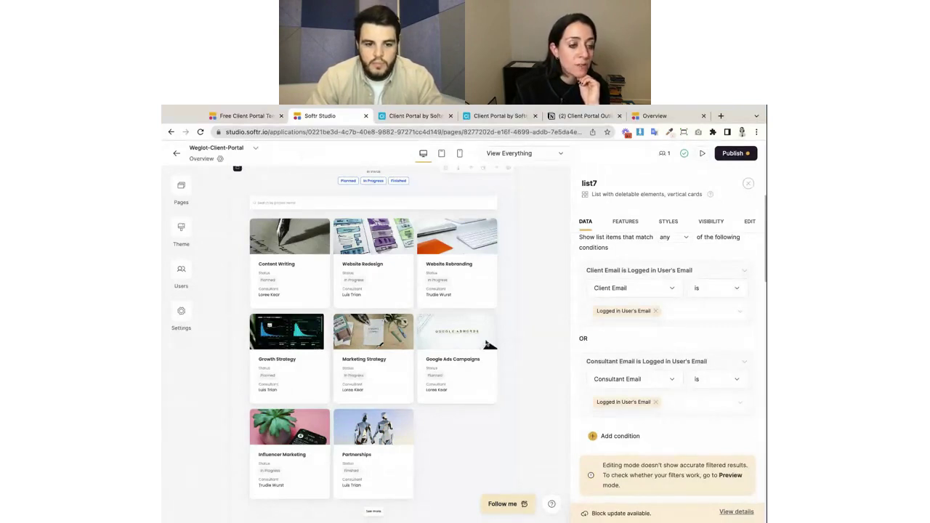
{"action": "scroll", "coordinate": [486, 336], "scroll_direction": "up", "scroll_amount": 2}
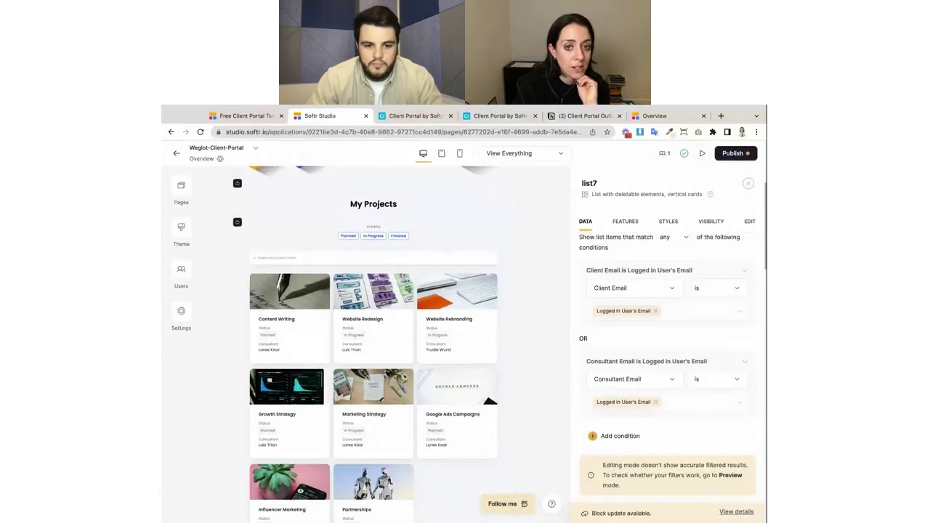
Publish the update and review the live portal's overview page.
{"action": "left_click", "coordinate": [734, 153]}
{"action": "left_click", "coordinate": [683, 293]}
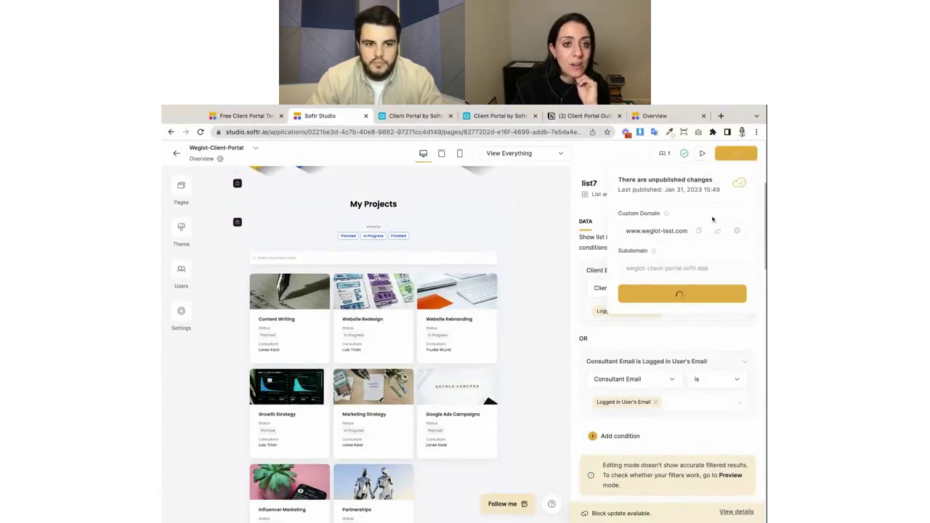
{"action": "left_click", "coordinate": [655, 116]}
{"action": "scroll", "coordinate": [472, 334], "scroll_direction": "down", "scroll_amount": 1}
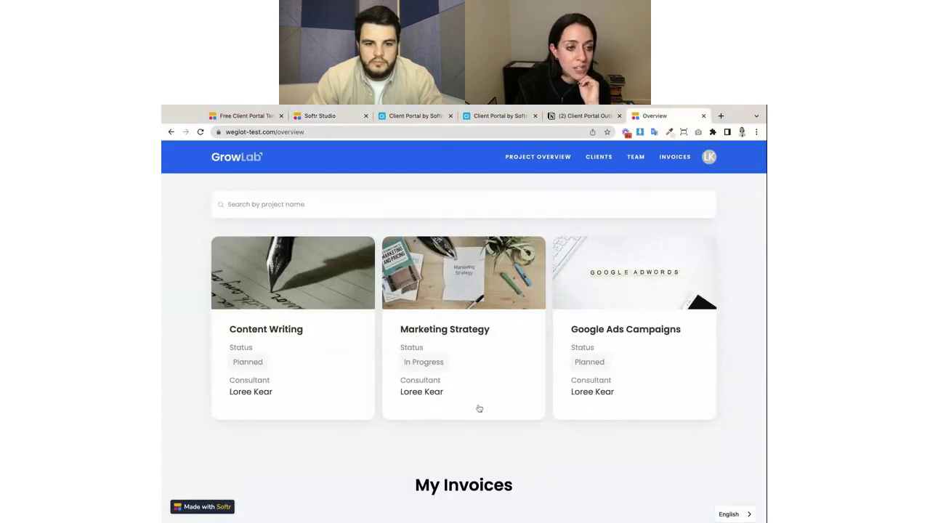
{"action": "scroll", "coordinate": [478, 407], "scroll_direction": "up", "scroll_amount": 3}
{"action": "scroll", "coordinate": [376, 294], "scroll_direction": "down", "scroll_amount": 2}
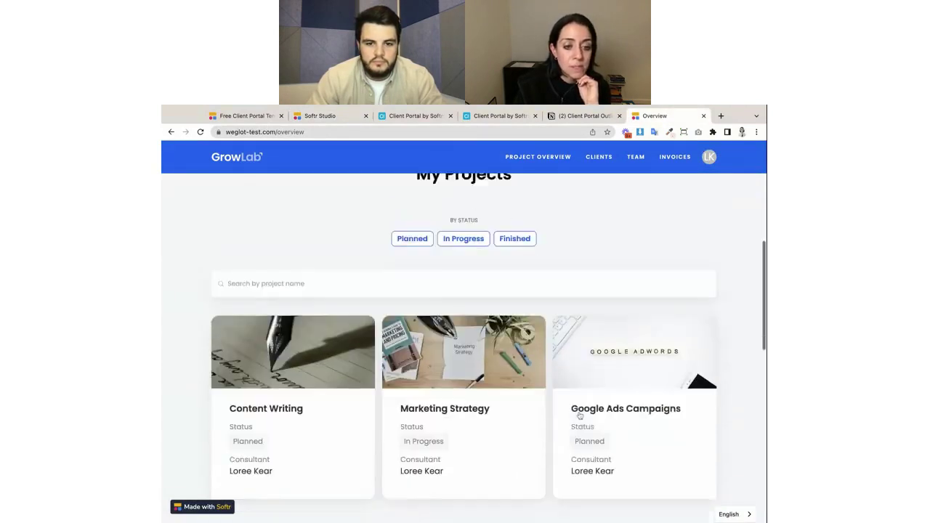
{"action": "scroll", "coordinate": [545, 370], "scroll_direction": "down", "scroll_amount": 1}
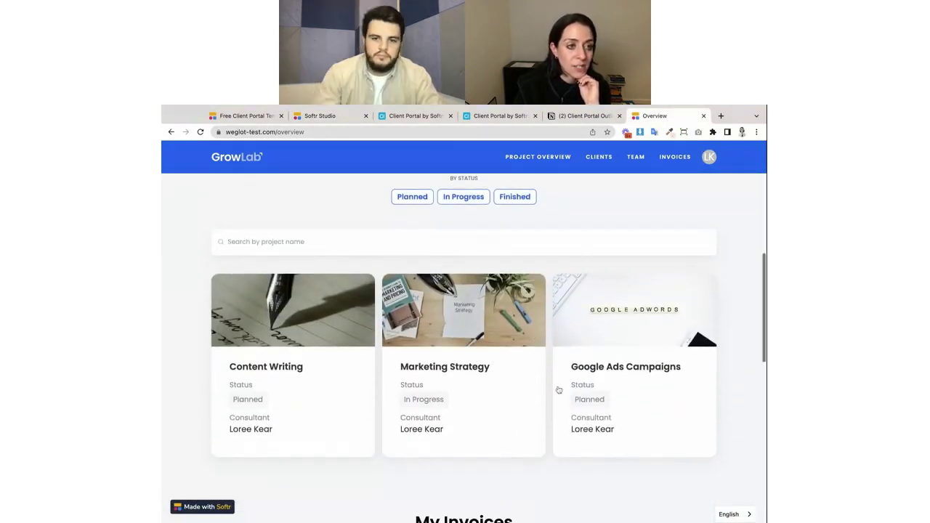
Cross-check the live portal's filtered projects and invoices against Airtable's People records.
{"action": "left_click", "coordinate": [710, 156]}
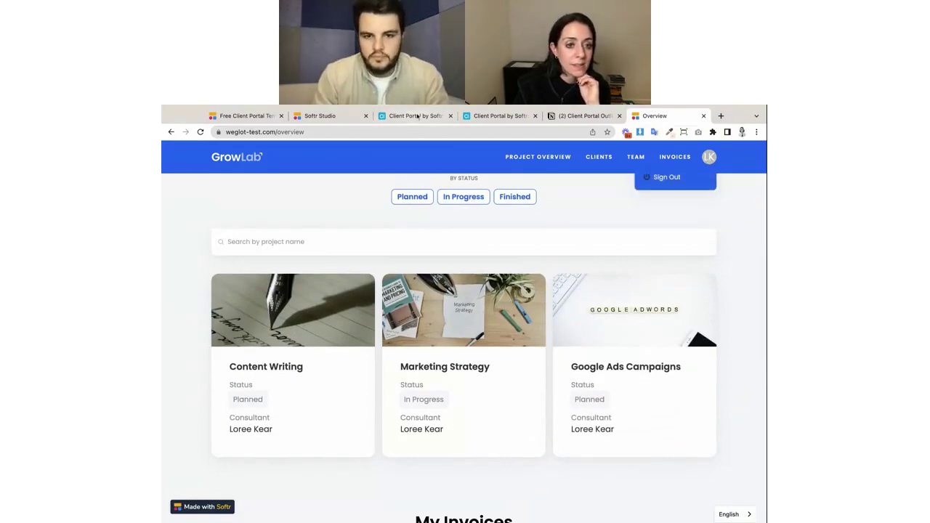
{"action": "left_click", "coordinate": [415, 117]}
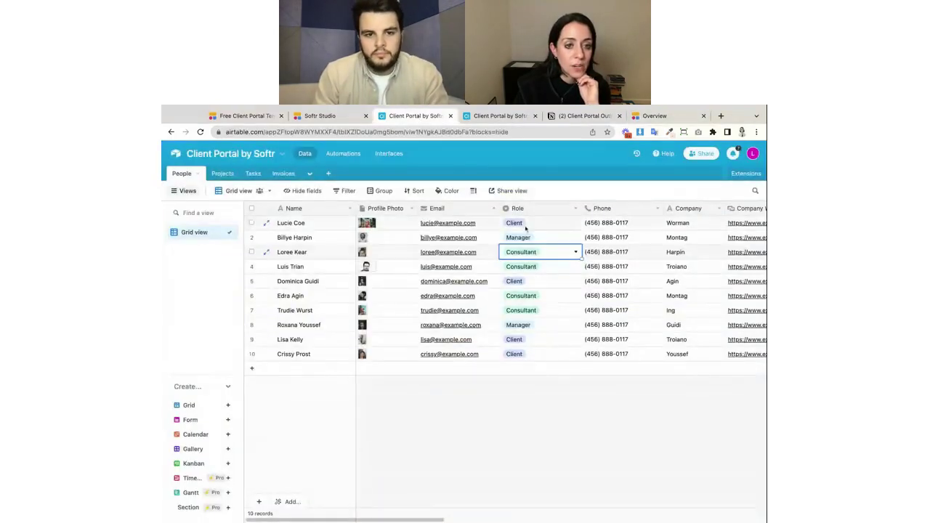
{"action": "left_click", "coordinate": [663, 115]}
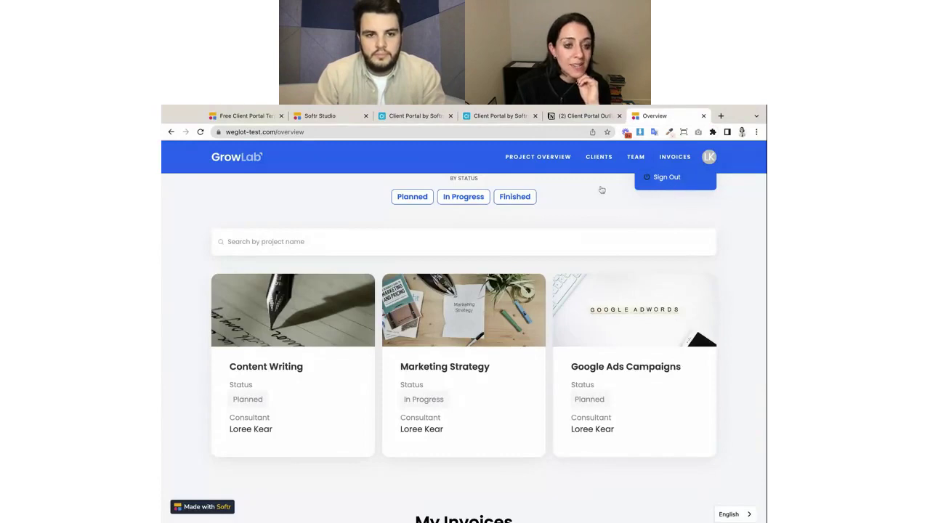
{"action": "scroll", "coordinate": [499, 282], "scroll_direction": "up", "scroll_amount": 2}
{"action": "scroll", "coordinate": [500, 283], "scroll_direction": "down", "scroll_amount": 1}
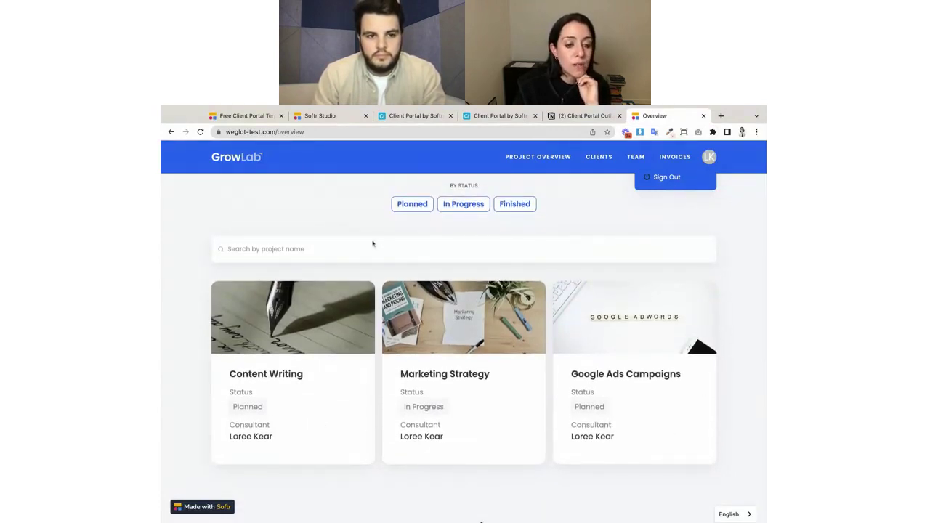
{"action": "left_click", "coordinate": [416, 116]}
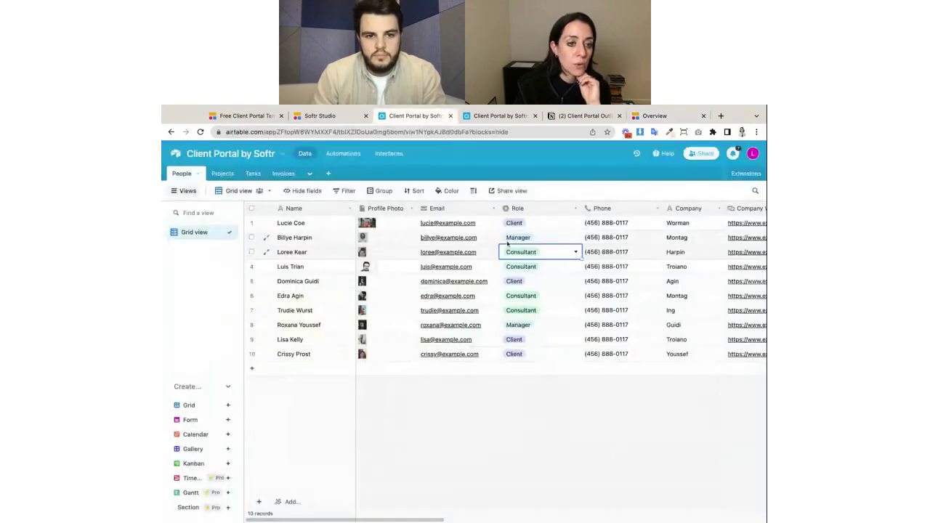
{"action": "left_click", "coordinate": [667, 115]}
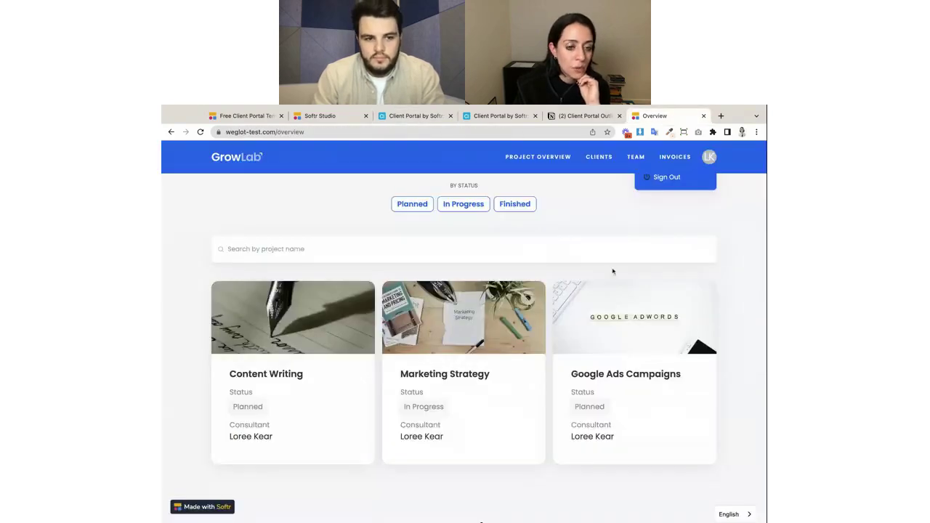
{"action": "scroll", "coordinate": [612, 271], "scroll_direction": "down", "scroll_amount": 8}
{"action": "scroll", "coordinate": [612, 271], "scroll_direction": "up", "scroll_amount": 14}
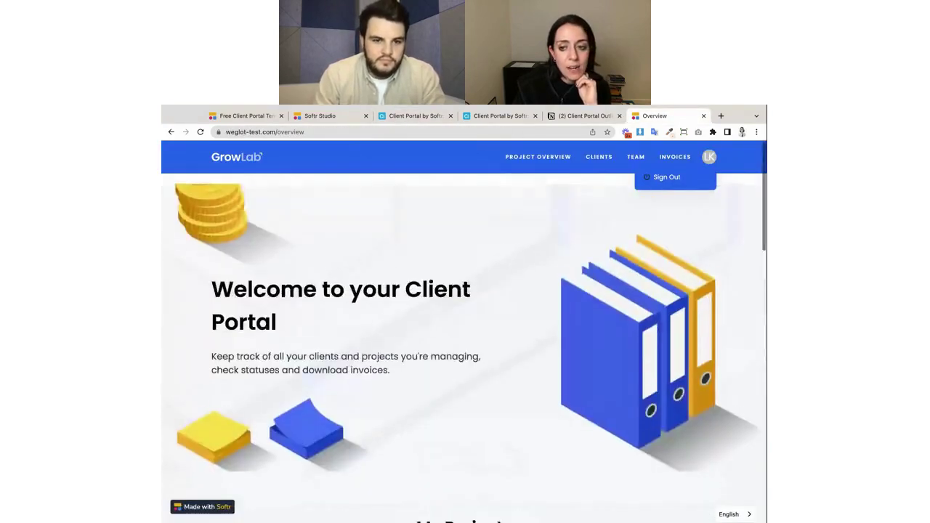
{"action": "scroll", "coordinate": [464, 349], "scroll_direction": "down", "scroll_amount": 10}
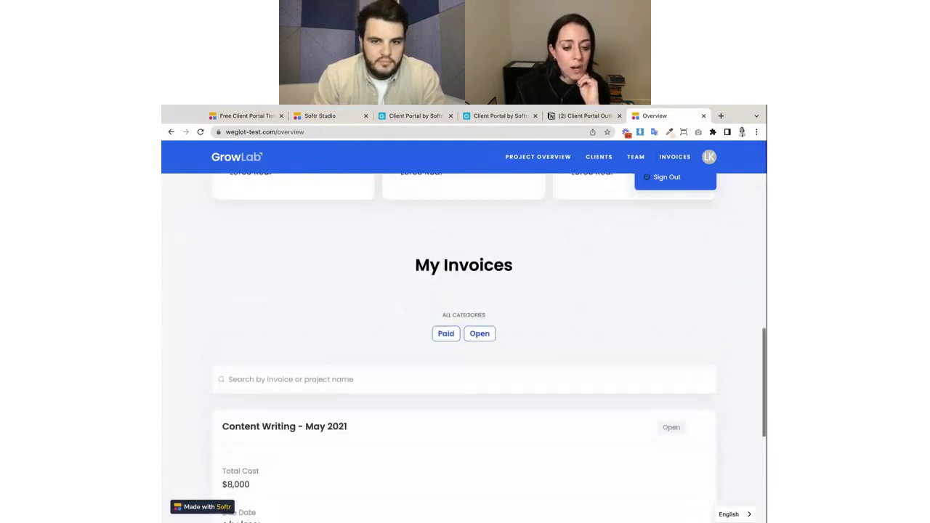
{"action": "scroll", "coordinate": [464, 349], "scroll_direction": "up", "scroll_amount": 1}
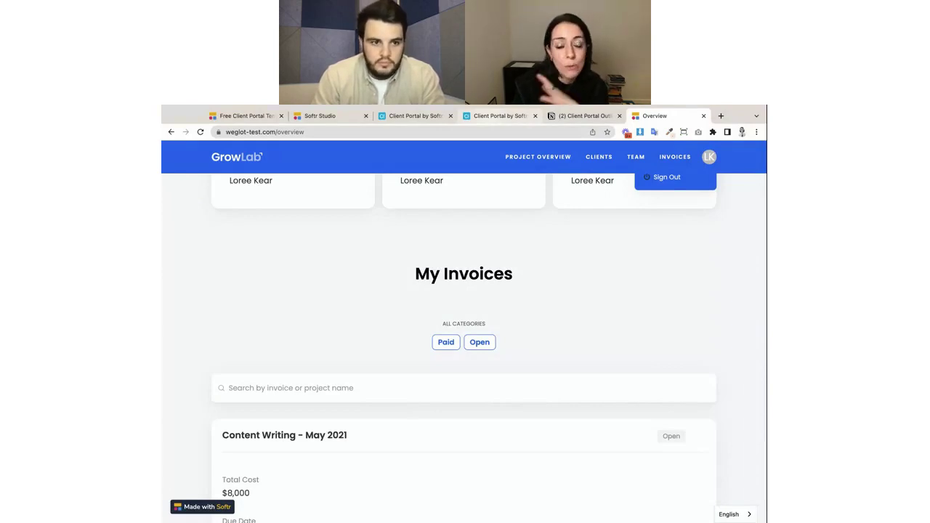
{"action": "left_click", "coordinate": [319, 115]}
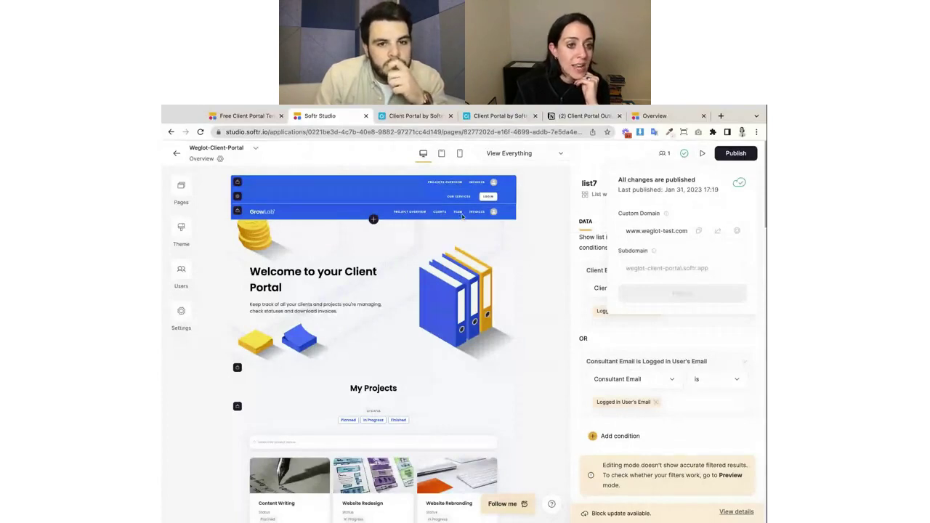
Close the publishing panel and open the portal's Users list, checking it against Airtable's People.
{"action": "left_click", "coordinate": [439, 184]}
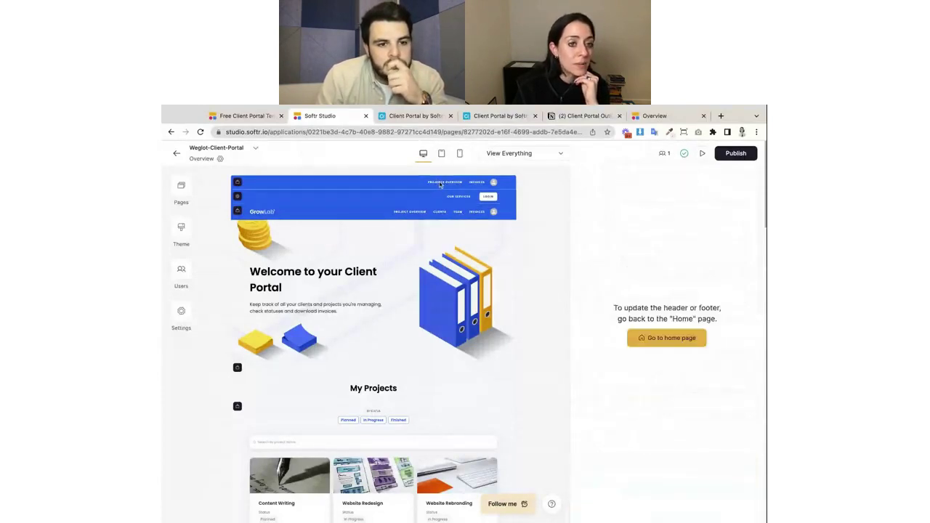
{"action": "left_click", "coordinate": [181, 274]}
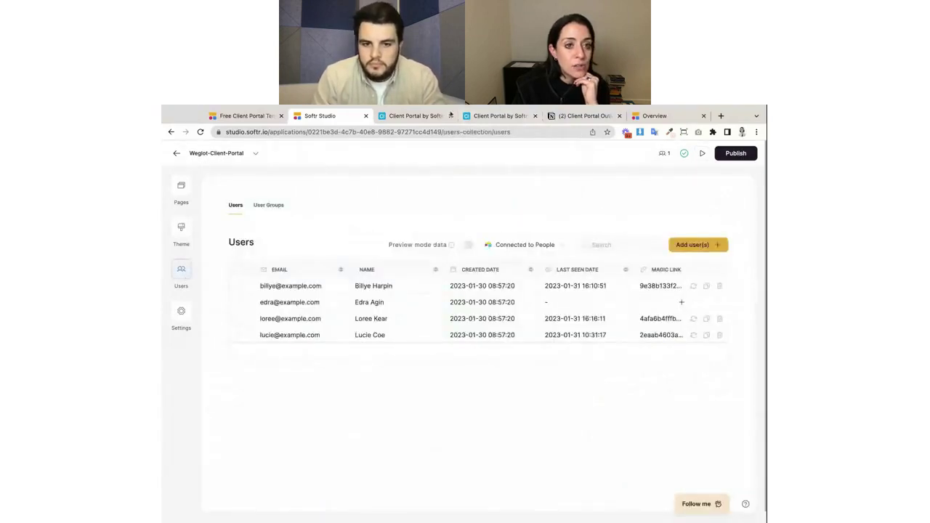
{"action": "left_click", "coordinate": [498, 116]}
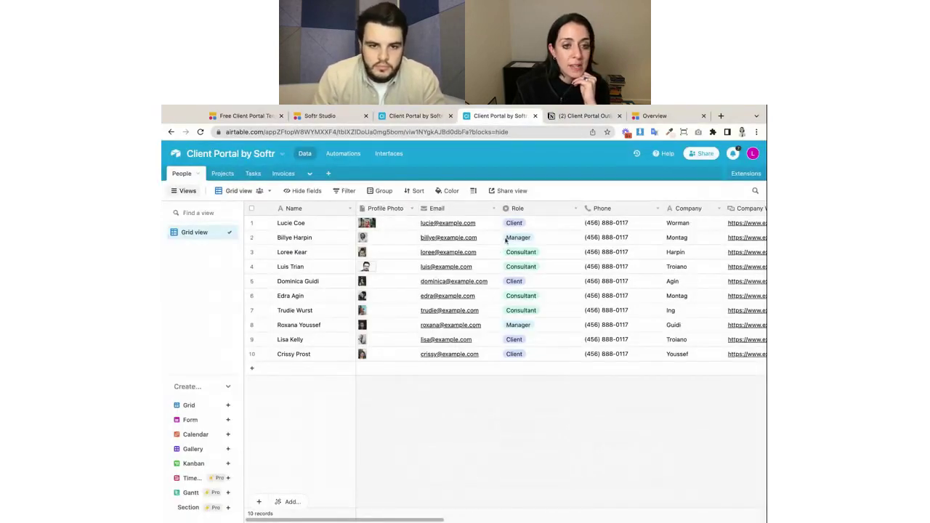
{"action": "left_click", "coordinate": [632, 118]}
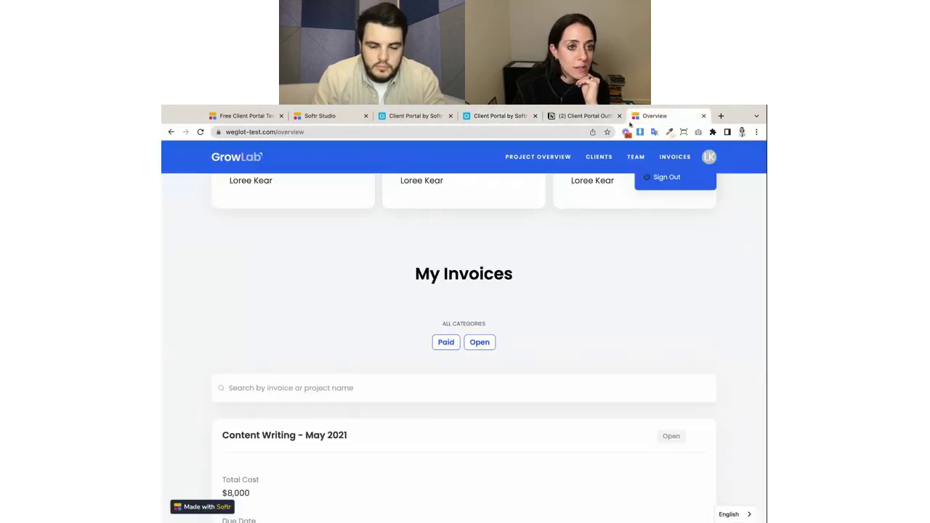
{"action": "left_click", "coordinate": [319, 117]}
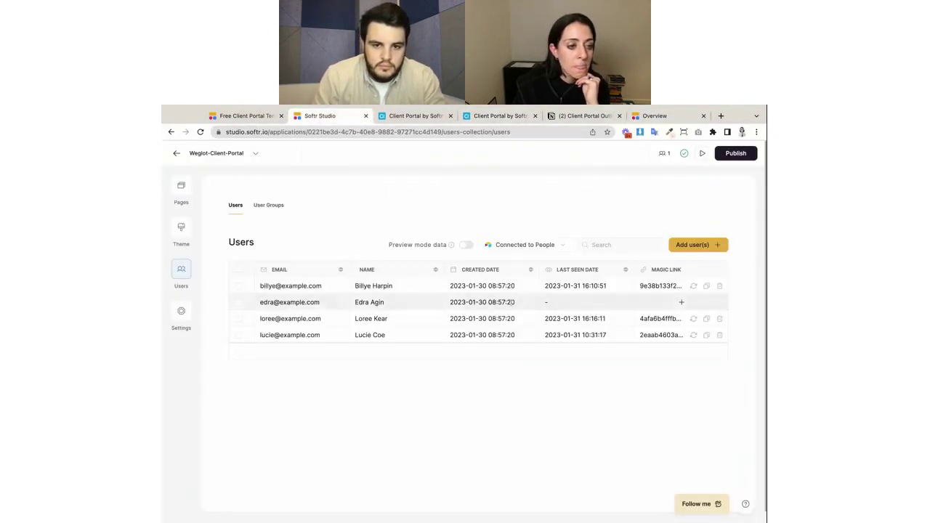
Copy a portal user's magic login link and load it in a new browser tab.
{"action": "left_click", "coordinate": [707, 335]}
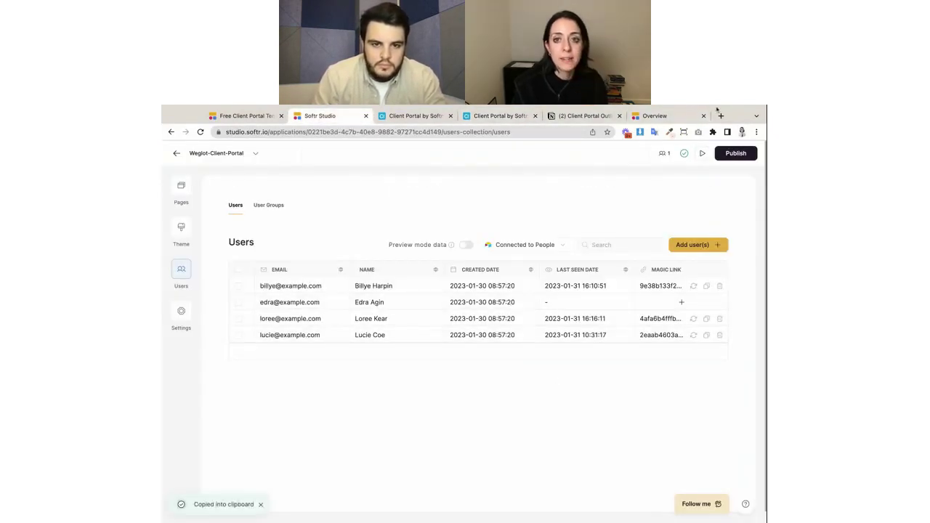
{"action": "left_click", "coordinate": [721, 115]}
{"action": "key", "text": "ctrl+v"}
{"action": "key", "text": "Return"}
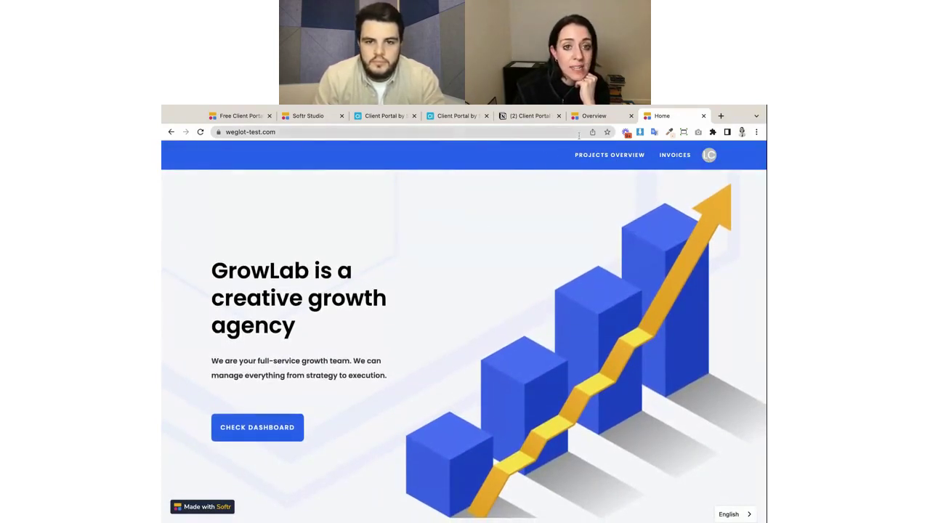
Open Projects Overview and scroll through this user's projects, Content Writing and Influencer Marketing.
{"action": "left_click", "coordinate": [615, 157]}
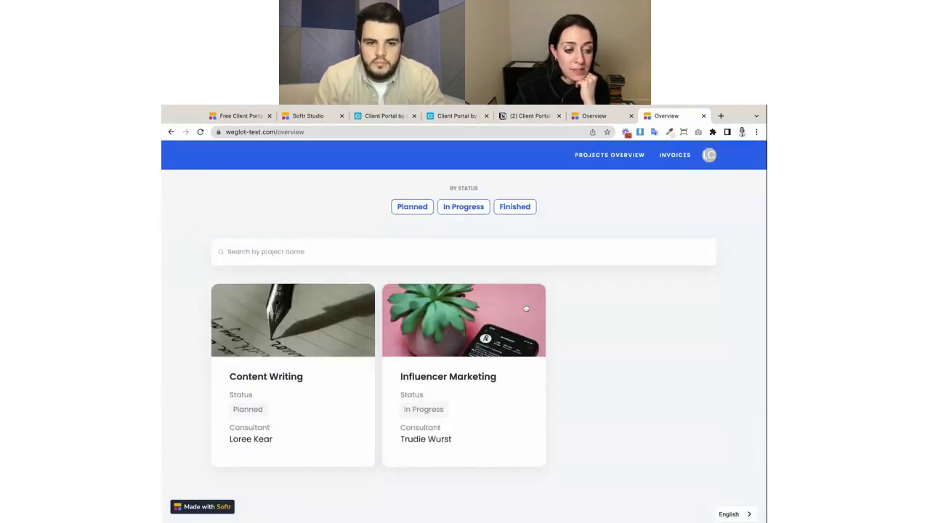
{"action": "scroll", "coordinate": [526, 308], "scroll_direction": "down", "scroll_amount": 10}
{"action": "scroll", "coordinate": [526, 308], "scroll_direction": "up", "scroll_amount": 8}
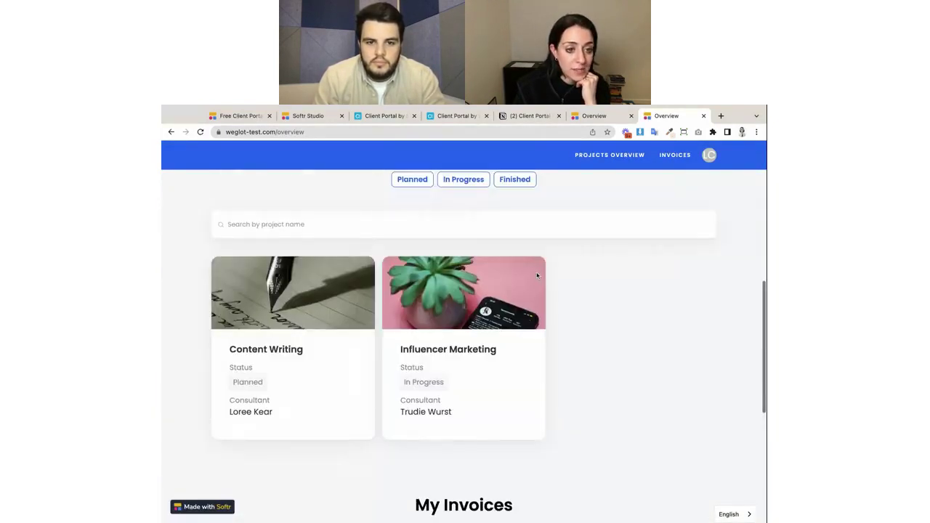
{"action": "scroll", "coordinate": [537, 275], "scroll_direction": "up", "scroll_amount": 5}
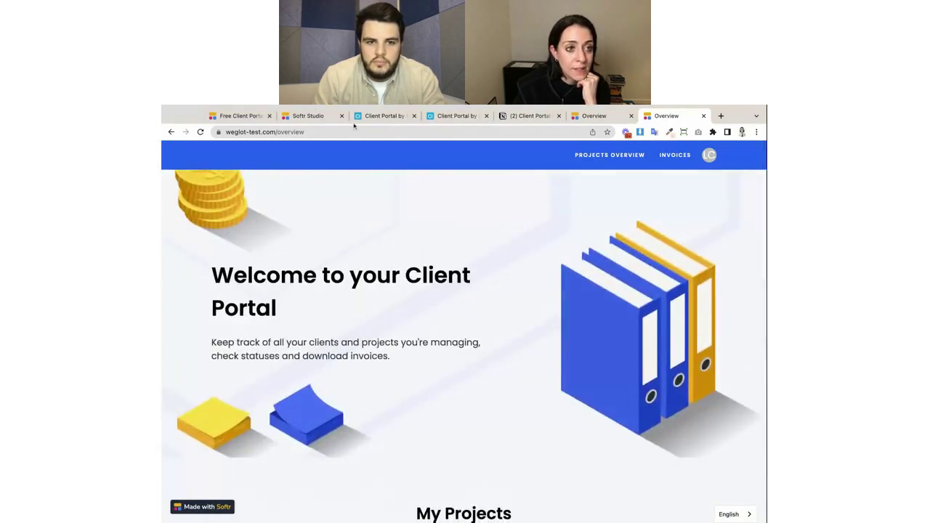
{"action": "left_click", "coordinate": [309, 116]}
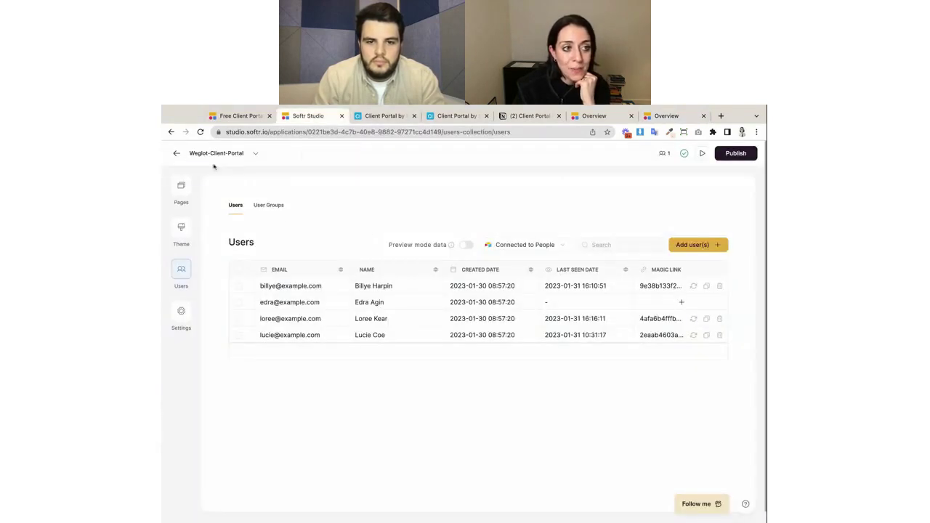
{"action": "left_click", "coordinate": [666, 117]}
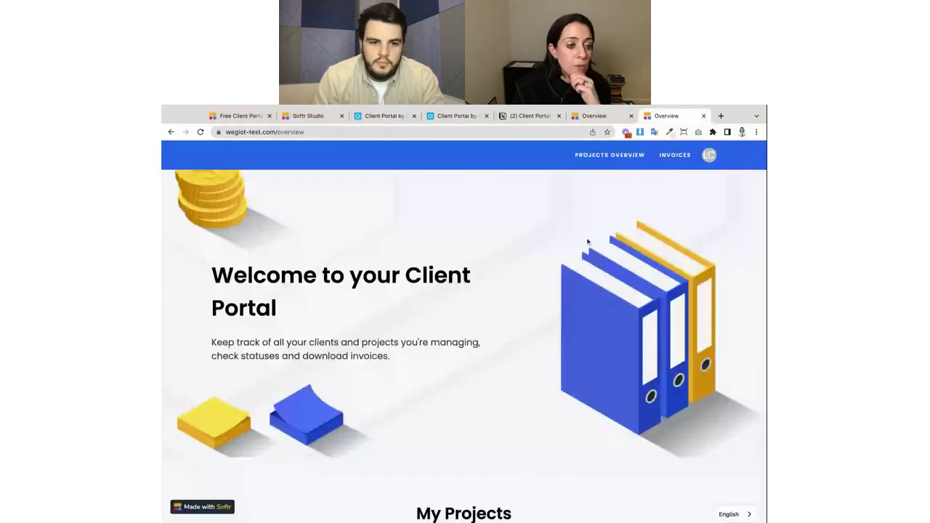
{"action": "scroll", "coordinate": [587, 315], "scroll_direction": "down", "scroll_amount": 4}
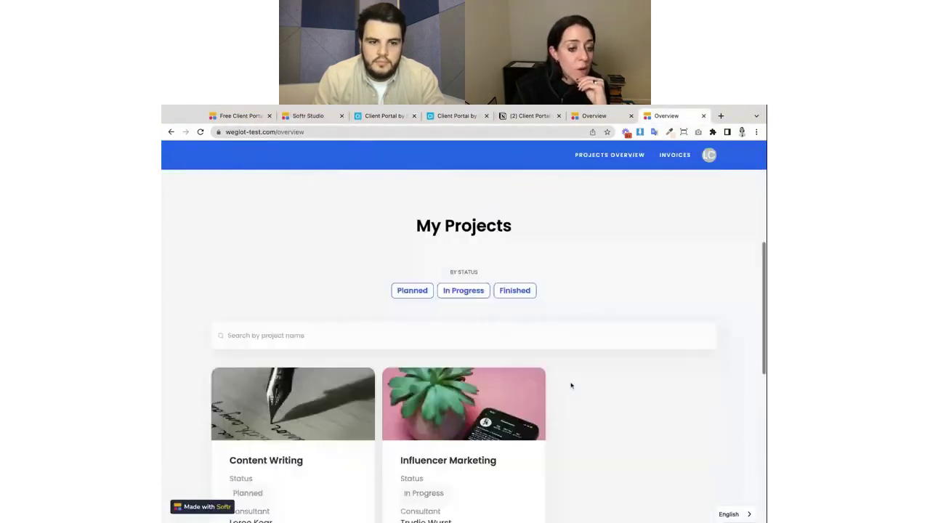
{"action": "scroll", "coordinate": [572, 386], "scroll_direction": "down", "scroll_amount": 1}
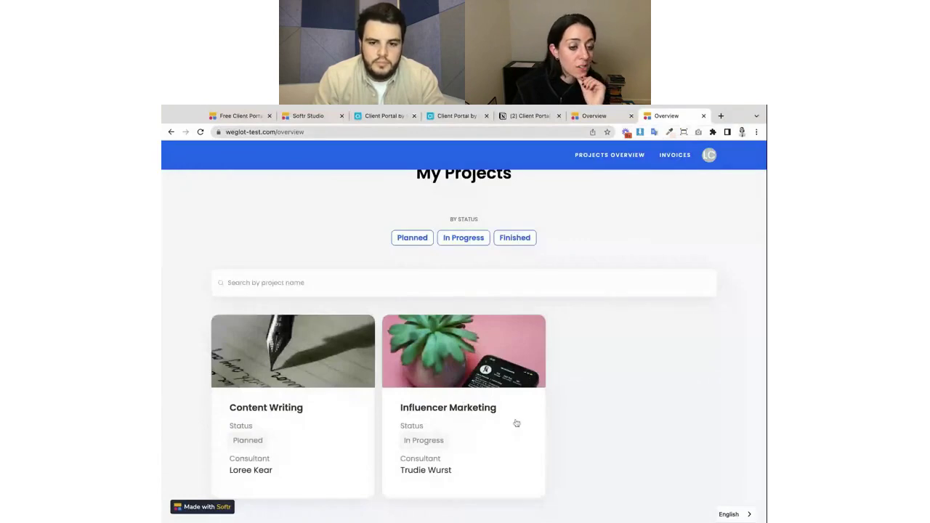
{"action": "scroll", "coordinate": [577, 356], "scroll_direction": "up", "scroll_amount": 5}
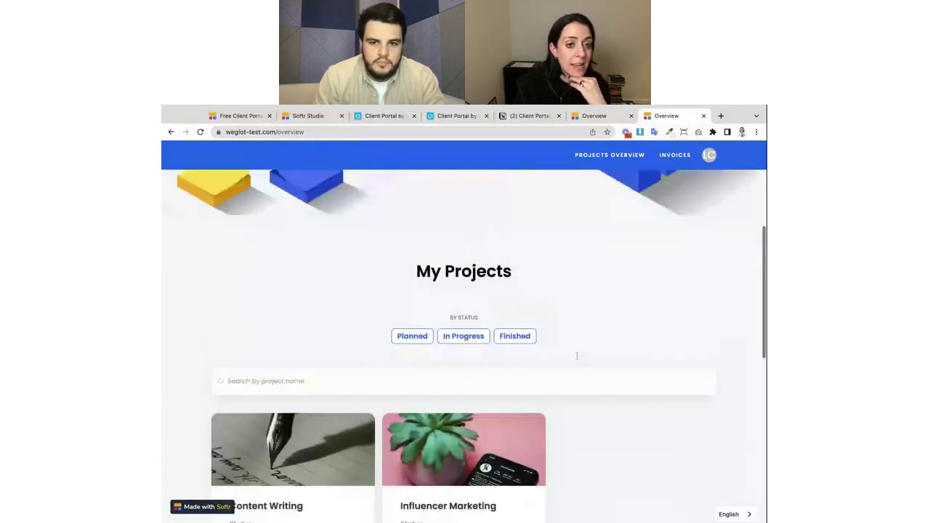
{"action": "scroll", "coordinate": [577, 356], "scroll_direction": "down", "scroll_amount": 7}
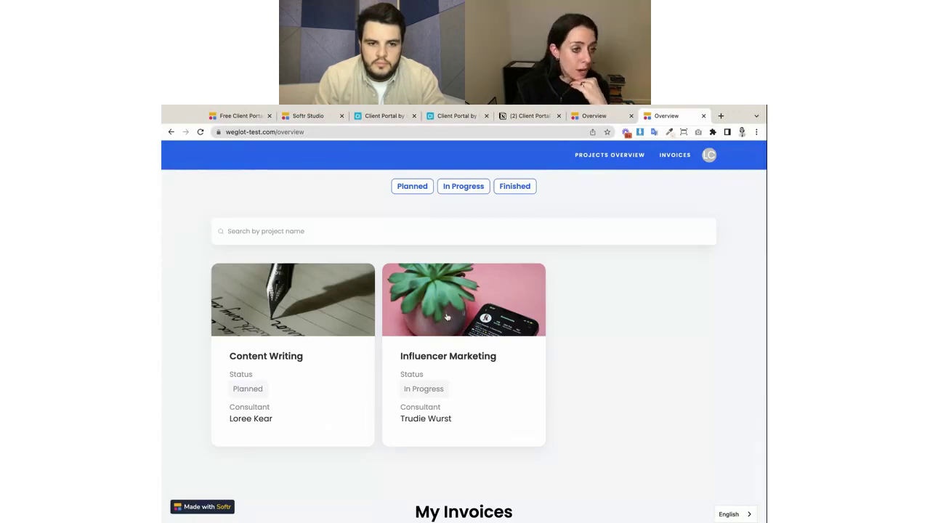
Open the Influencer Marketing project details and scroll down to the Add Task form.
{"action": "left_click", "coordinate": [482, 371]}
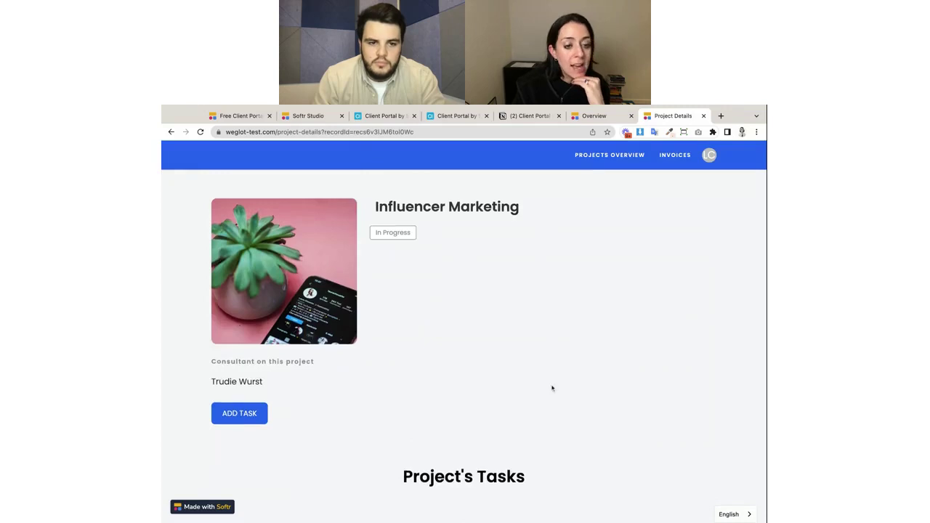
{"action": "scroll", "coordinate": [552, 386], "scroll_direction": "down", "scroll_amount": 5}
{"action": "left_click_drag", "start_coordinate": [408, 186], "coordinate": [560, 199]}
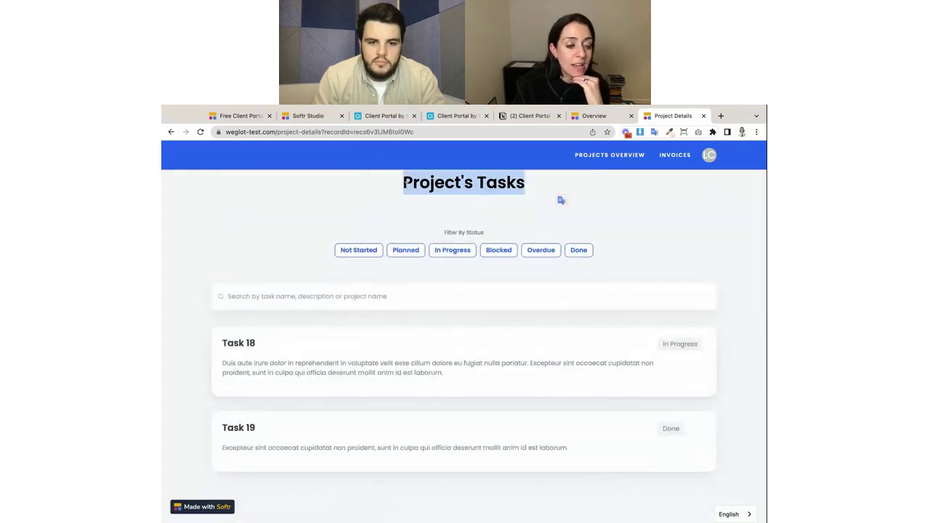
{"action": "scroll", "coordinate": [501, 374], "scroll_direction": "down", "scroll_amount": 6}
{"action": "scroll", "coordinate": [506, 292], "scroll_direction": "down", "scroll_amount": 5}
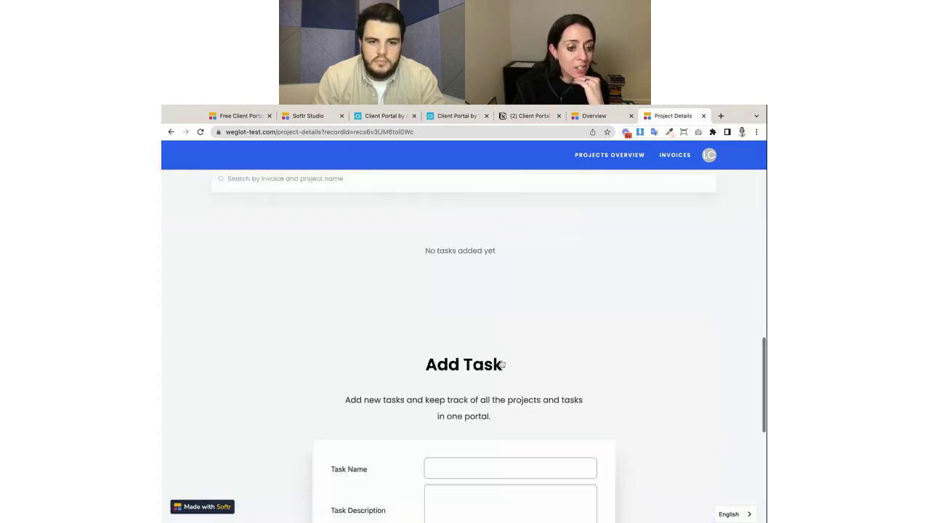
{"action": "scroll", "coordinate": [451, 291], "scroll_direction": "down", "scroll_amount": 1}
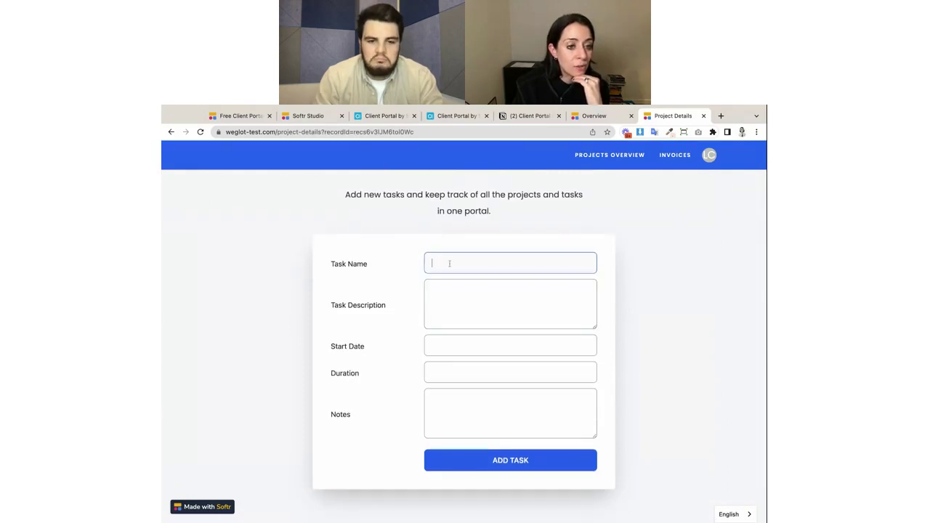
Try the Task Name, Task Description, start date, Duration and Notes fields, then return to Airtable.
{"action": "left_click", "coordinate": [449, 294]}
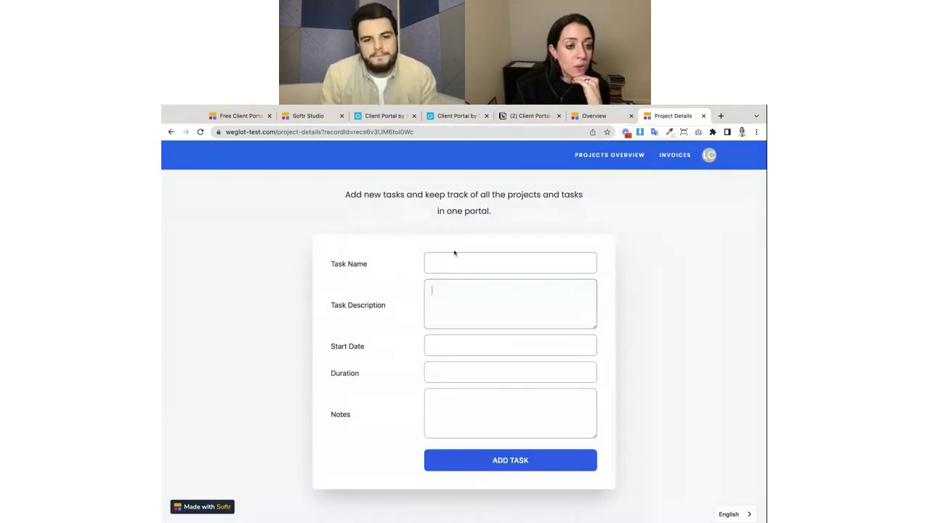
{"action": "left_click", "coordinate": [455, 260]}
{"action": "left_click", "coordinate": [451, 307]}
{"action": "left_click", "coordinate": [446, 348]}
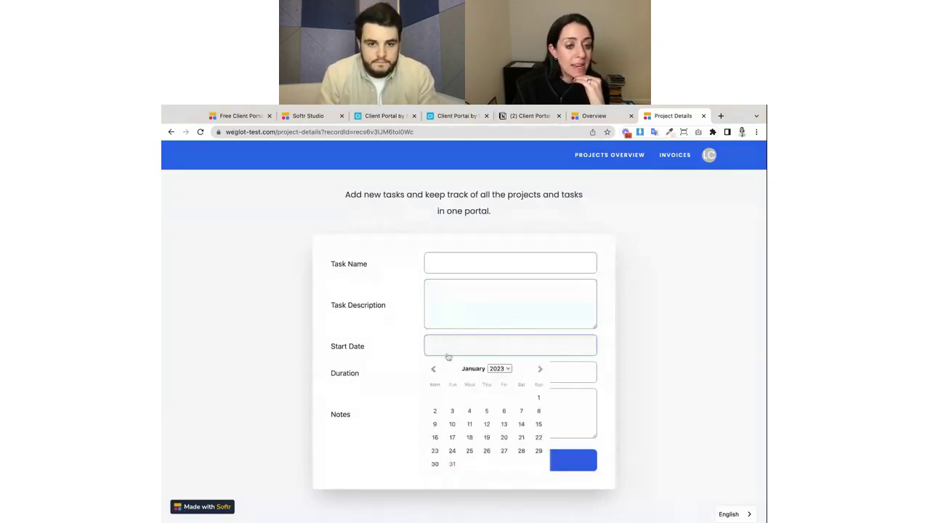
{"action": "left_click", "coordinate": [437, 371]}
{"action": "left_click", "coordinate": [446, 406]}
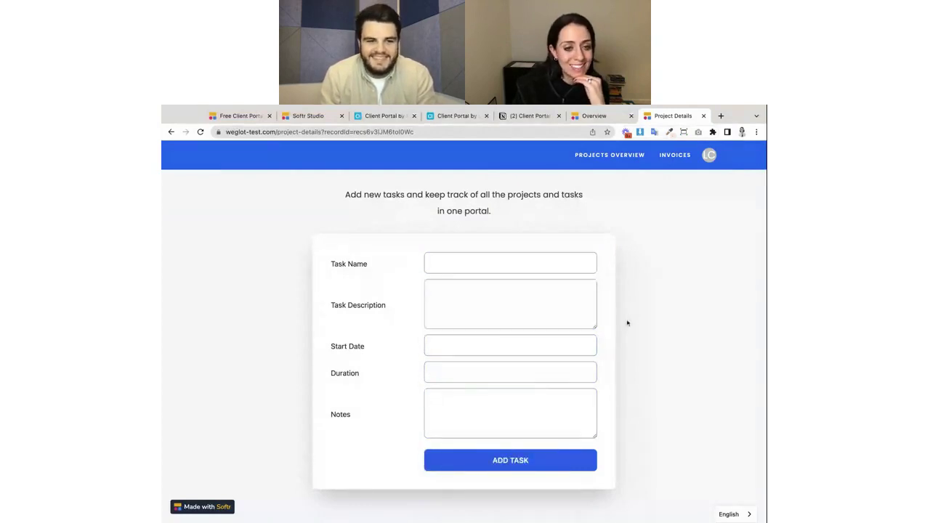
{"action": "scroll", "coordinate": [528, 252], "scroll_direction": "up", "scroll_amount": 1}
{"action": "scroll", "coordinate": [528, 252], "scroll_direction": "down", "scroll_amount": 1}
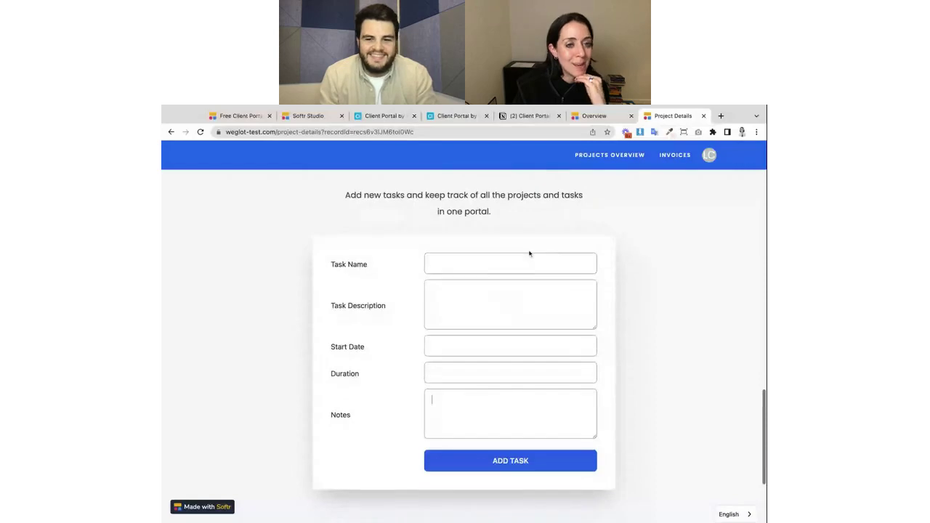
{"action": "left_click", "coordinate": [451, 116]}
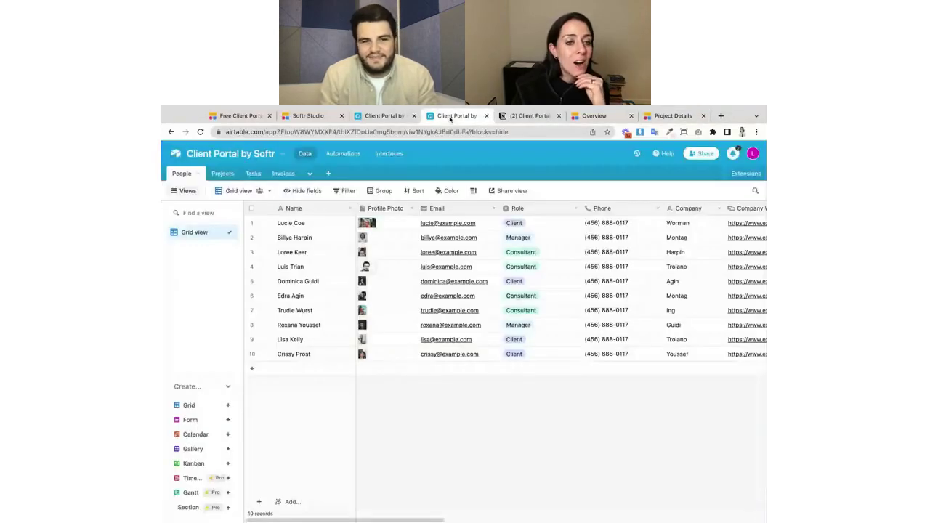
Look over Airtable's Invoices and People tables, then return to the Influencer Marketing project page.
{"action": "left_click", "coordinate": [283, 173]}
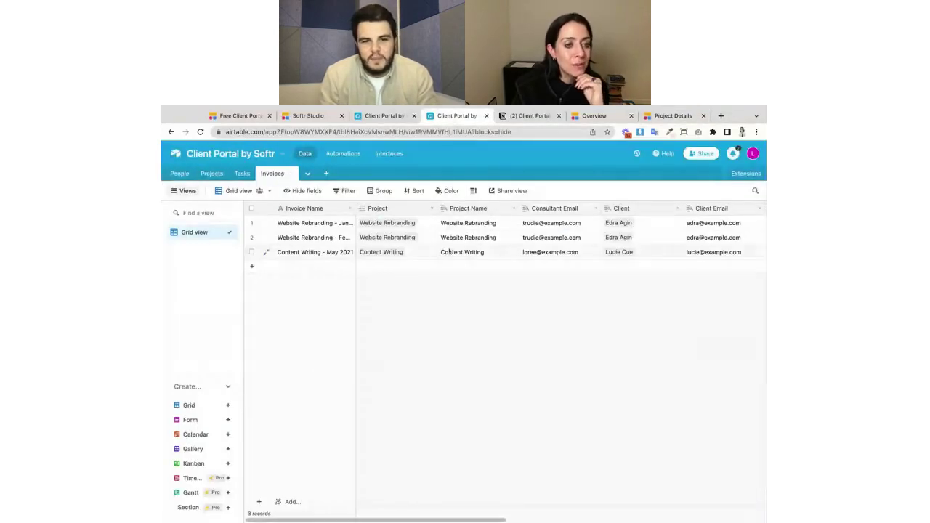
{"action": "left_click", "coordinate": [181, 174]}
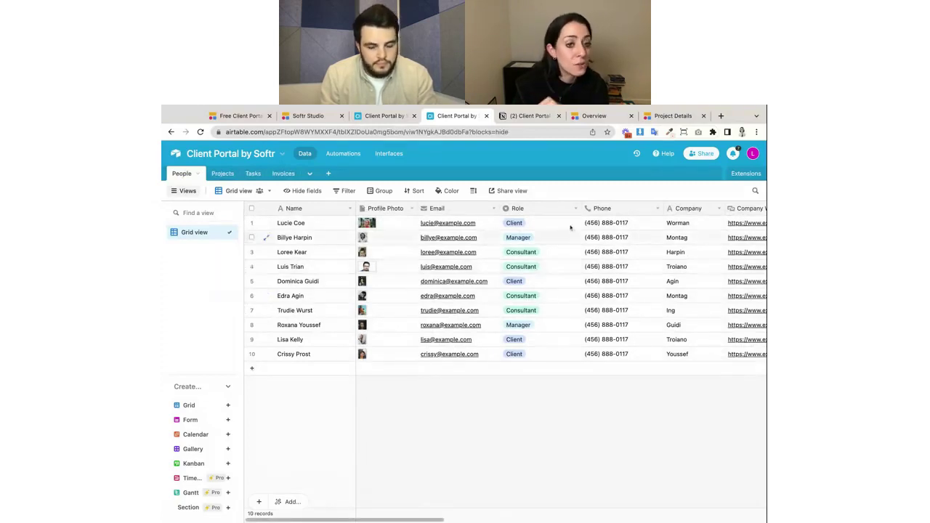
{"action": "left_click", "coordinate": [665, 121]}
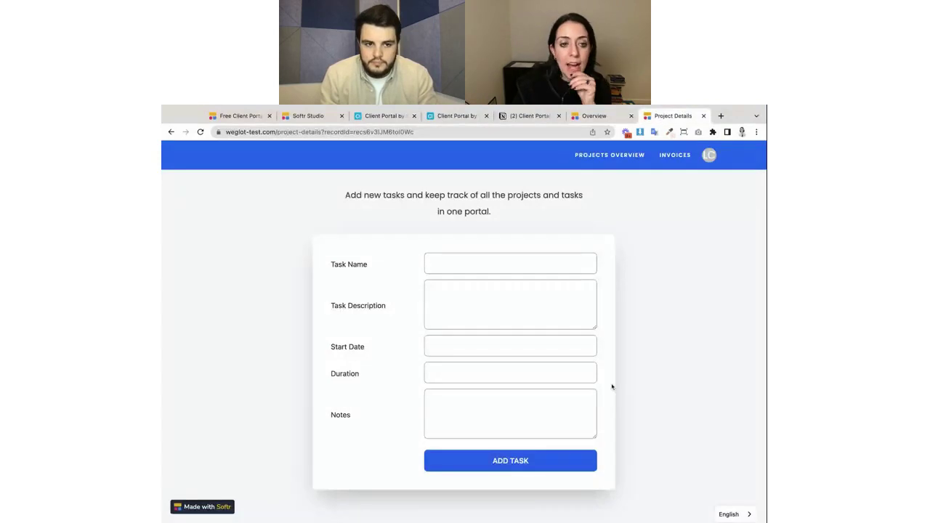
{"action": "scroll", "coordinate": [612, 387], "scroll_direction": "up", "scroll_amount": 15}
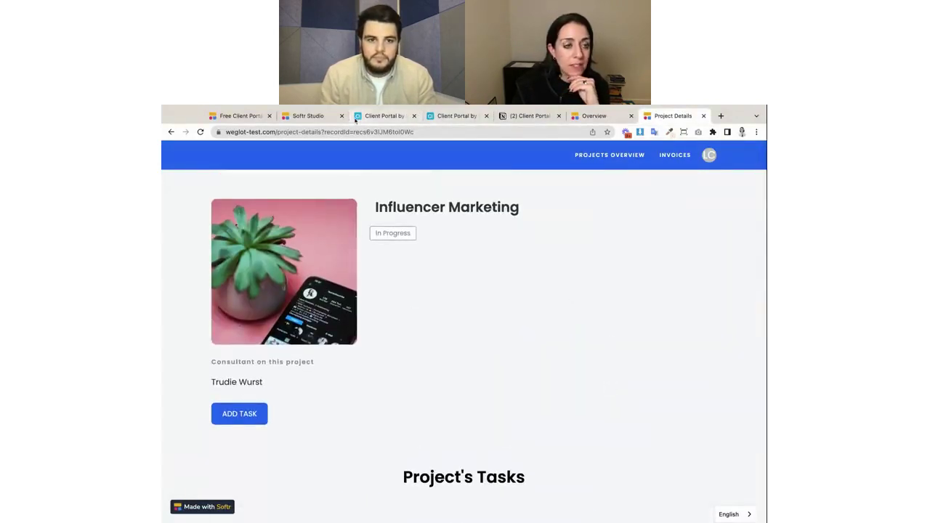
Review the portal's Users list in Softr Studio, then go back to Airtable's People table.
{"action": "left_click", "coordinate": [312, 116]}
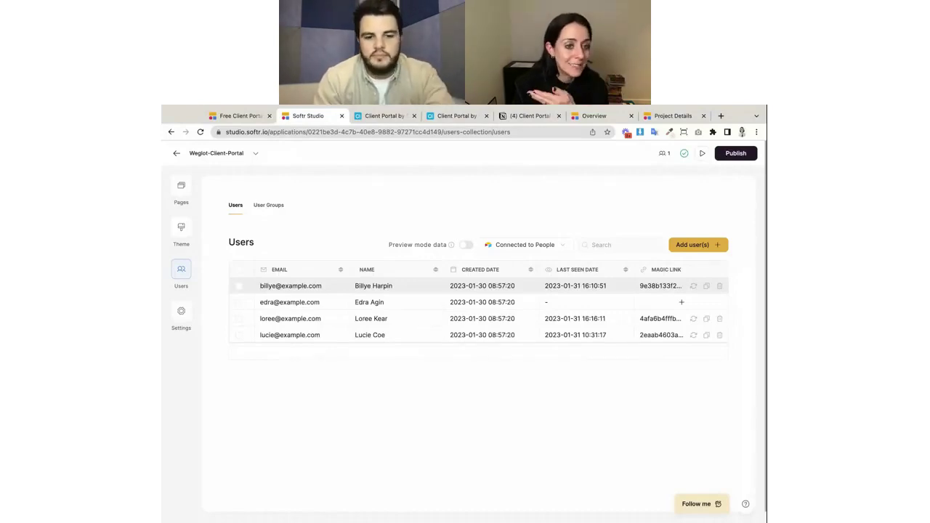
{"action": "left_click", "coordinate": [385, 116]}
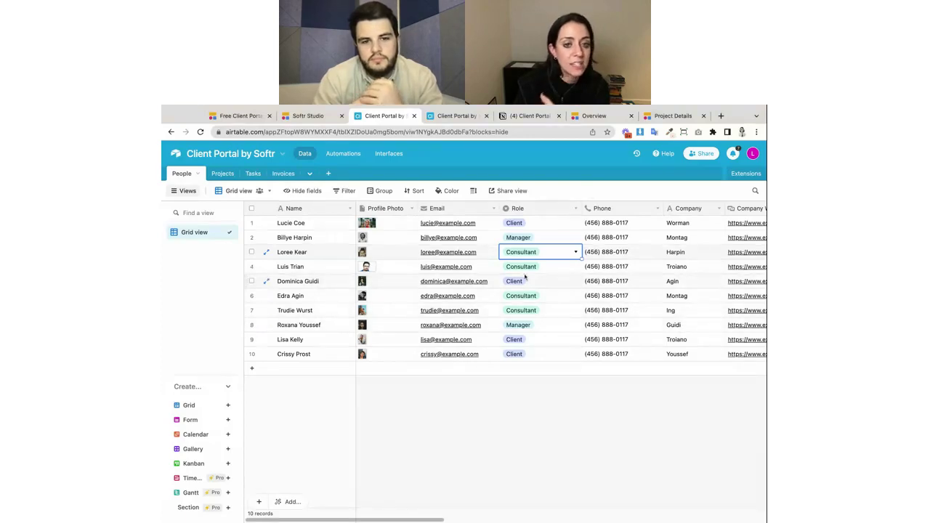
Open the last person's Name cell in People, then bring up the Softr Workshop slides.
{"action": "double_click", "coordinate": [322, 355]}
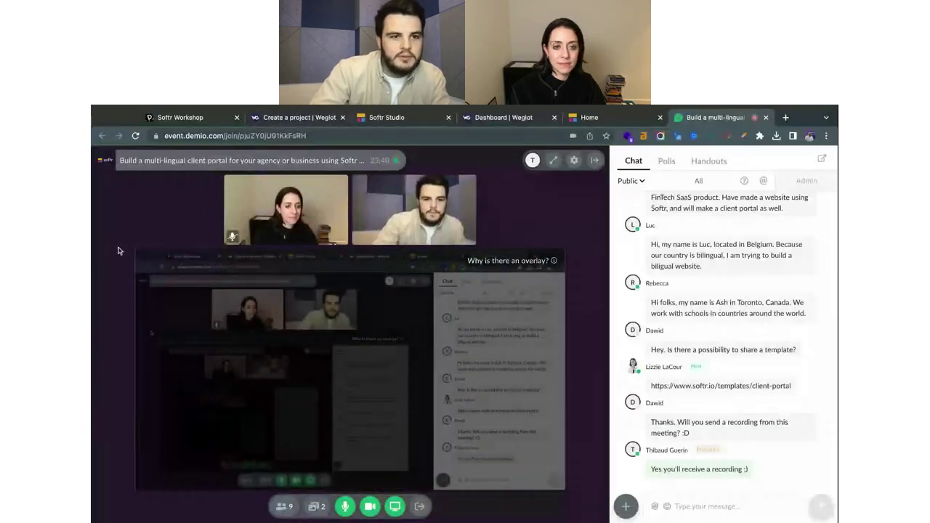
{"action": "left_click", "coordinate": [186, 118]}
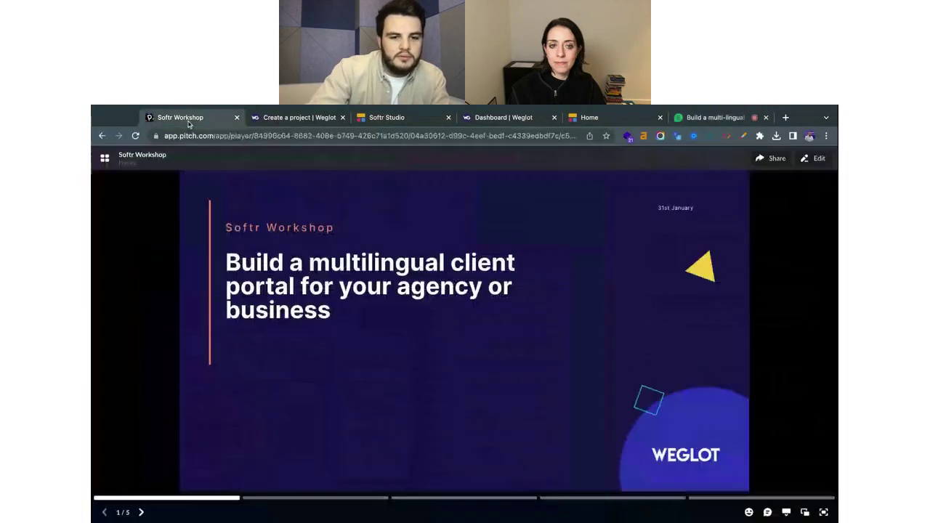
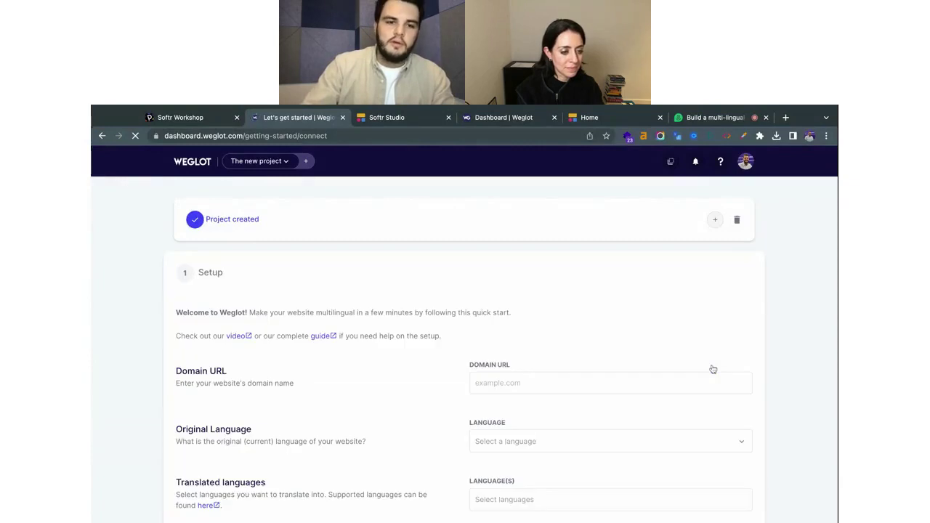
Enter example.com as the new Weglot project's website domain.
{"action": "scroll", "coordinate": [680, 270], "scroll_direction": "down", "scroll_amount": 2}
{"action": "scroll", "coordinate": [681, 267], "scroll_direction": "up", "scroll_amount": 1}
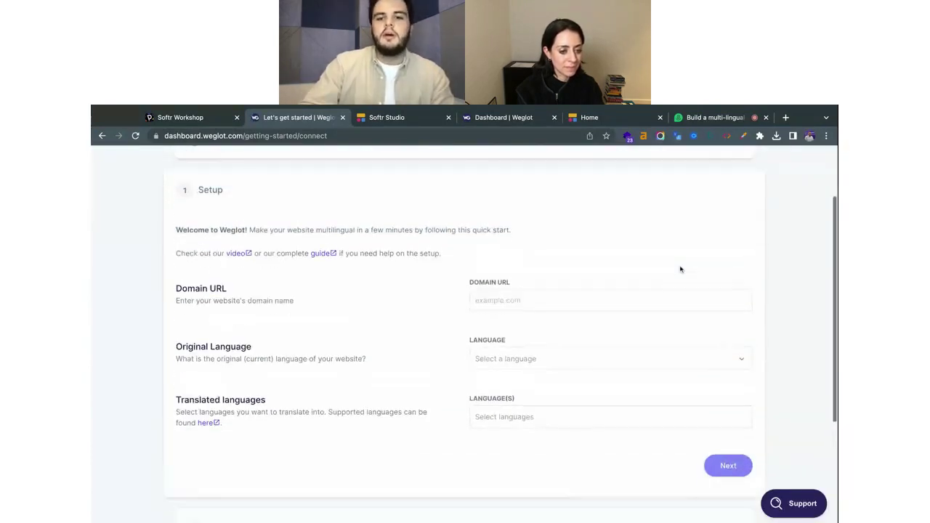
{"action": "left_click", "coordinate": [552, 305]}
{"action": "scroll", "coordinate": [551, 304], "scroll_direction": "up", "scroll_amount": 1}
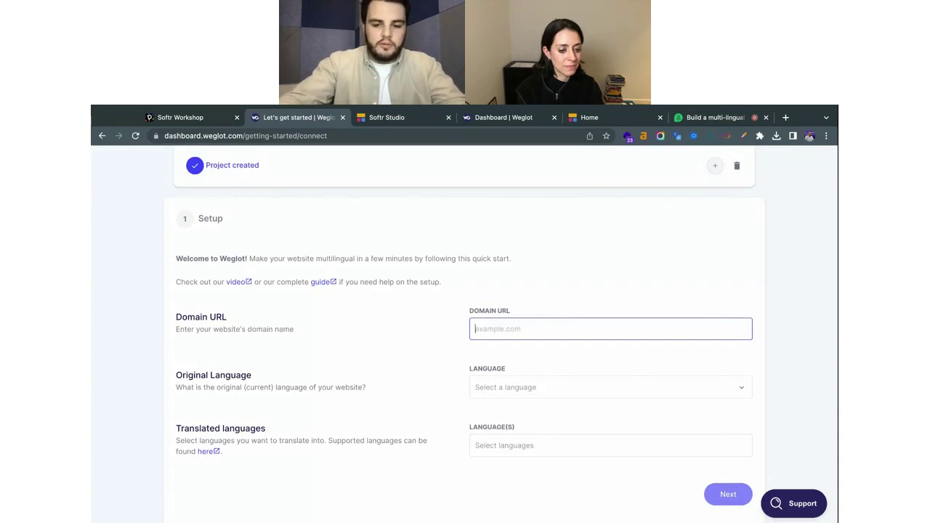
{"action": "type", "text": "example."}
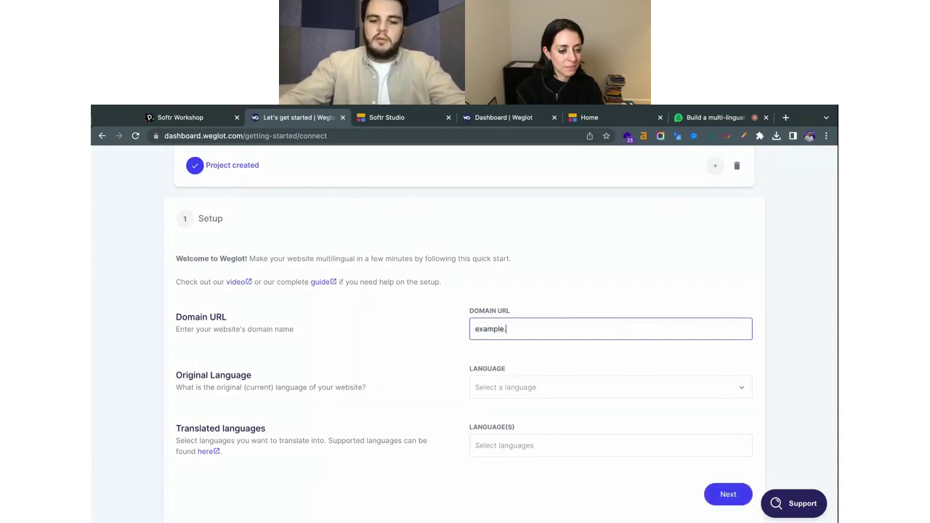
{"action": "type", "text": "f"}
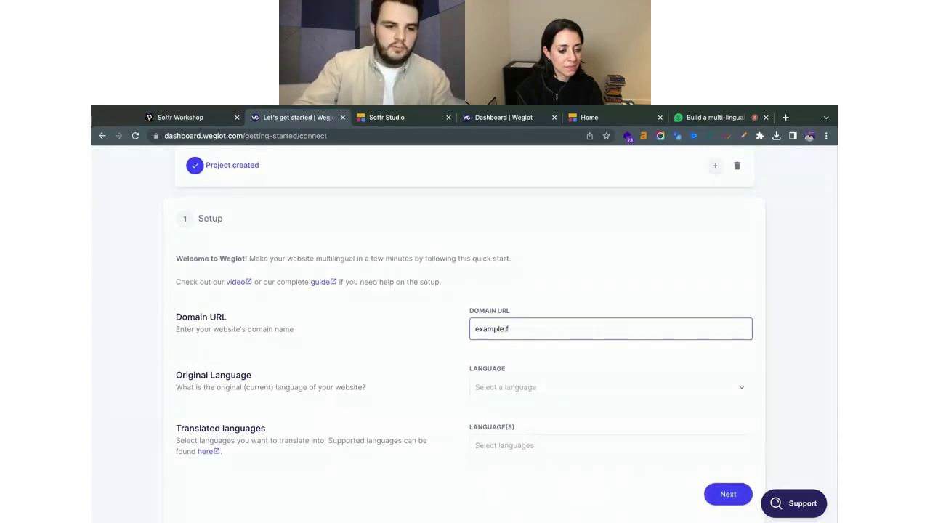
{"action": "key", "text": "BackSpace"}
{"action": "type", "text": "com"}
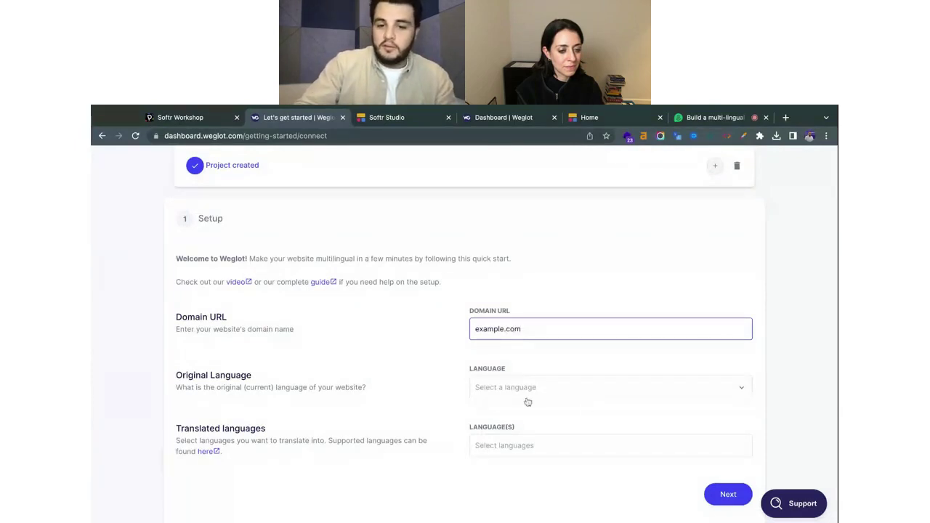
Choose Italian as the original language and add Bosnian as the translation language.
{"action": "left_click", "coordinate": [536, 389]}
{"action": "scroll", "coordinate": [521, 340], "scroll_direction": "down", "scroll_amount": 2}
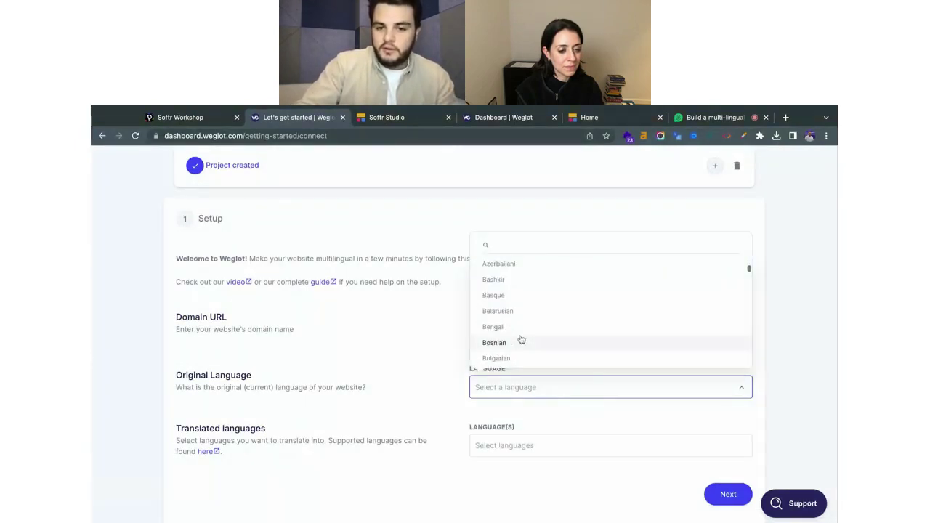
{"action": "scroll", "coordinate": [521, 340], "scroll_direction": "down", "scroll_amount": 10}
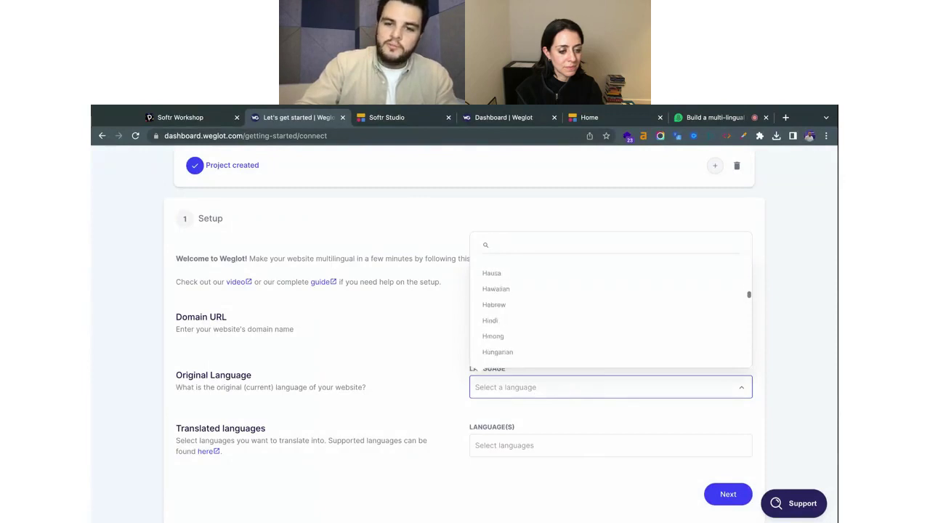
{"action": "scroll", "coordinate": [521, 334], "scroll_direction": "down", "scroll_amount": 1}
{"action": "scroll", "coordinate": [514, 328], "scroll_direction": "down", "scroll_amount": 4}
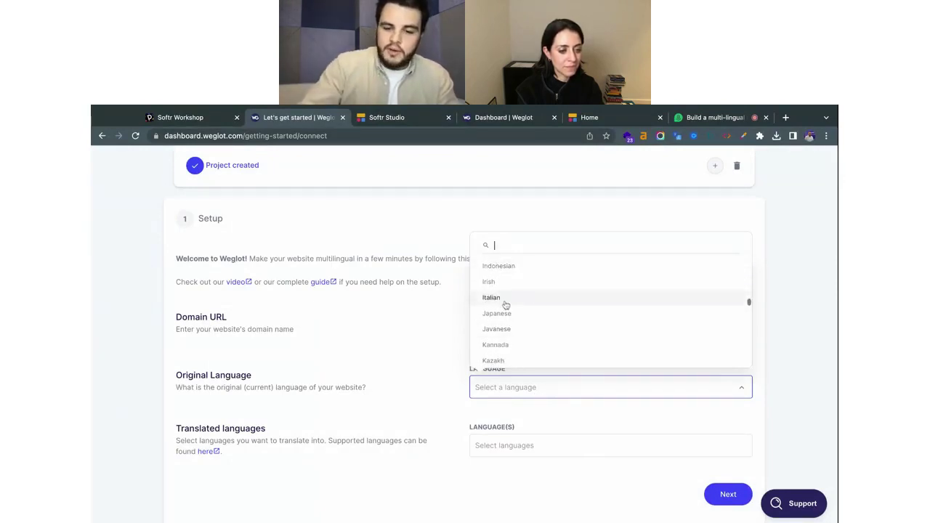
{"action": "left_click", "coordinate": [506, 301]}
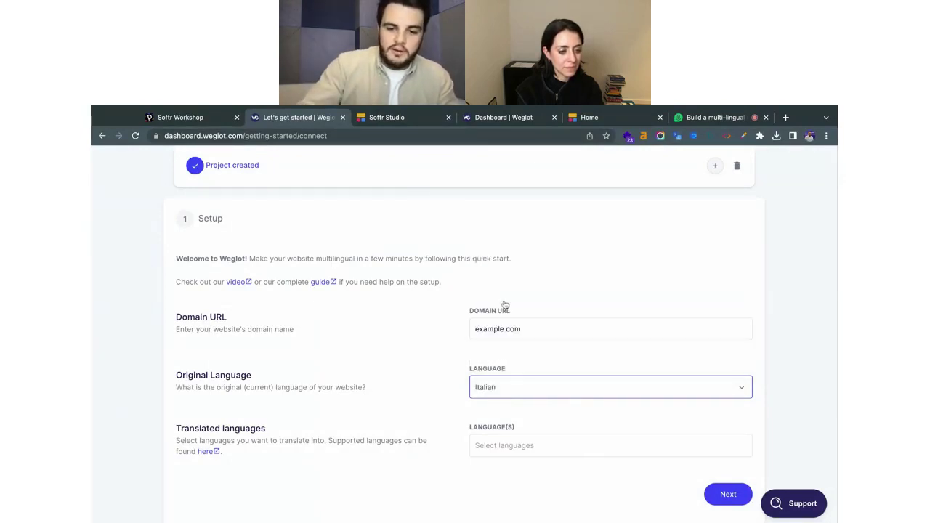
{"action": "left_click", "coordinate": [476, 446]}
{"action": "scroll", "coordinate": [531, 397], "scroll_direction": "down", "scroll_amount": 3}
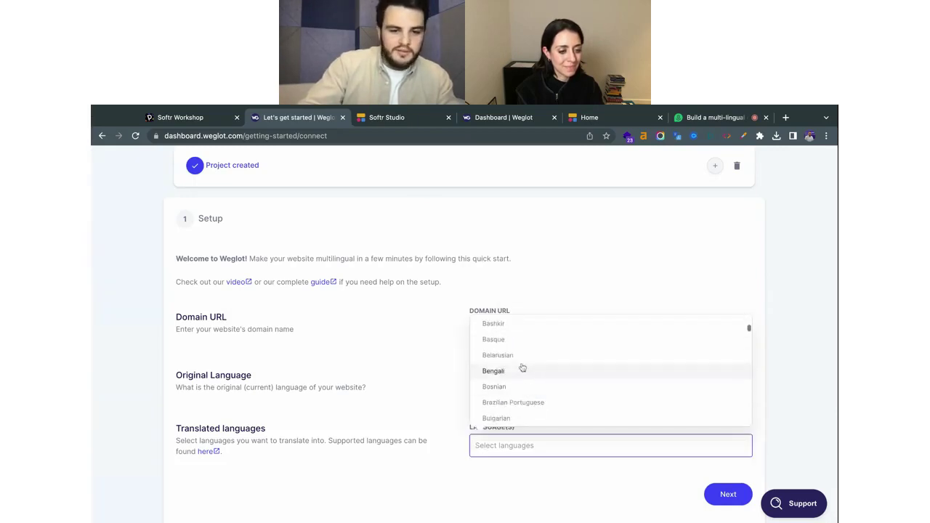
{"action": "left_click", "coordinate": [525, 385]}
{"action": "scroll", "coordinate": [468, 398], "scroll_direction": "down", "scroll_amount": 3}
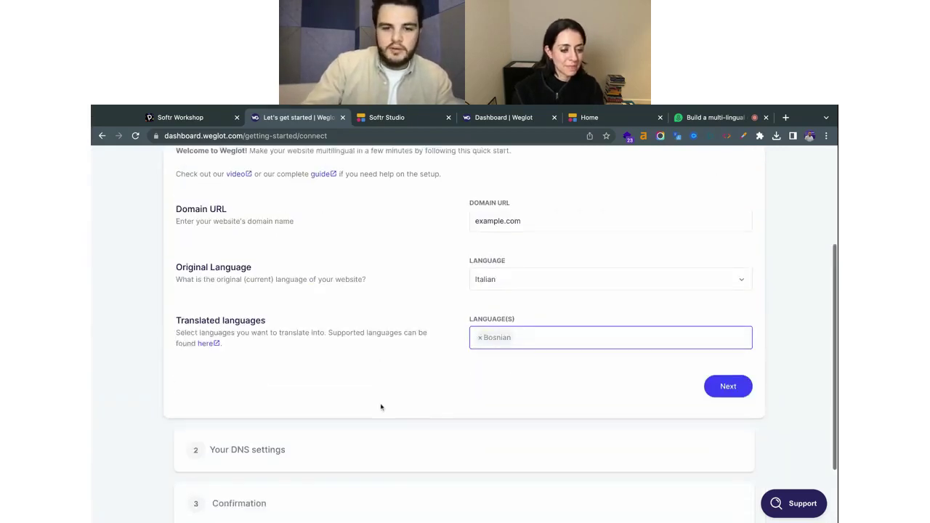
Submit the setup, skip DNS configuration, and go to the GrowLab app in Softr Studio.
{"action": "left_click", "coordinate": [733, 376]}
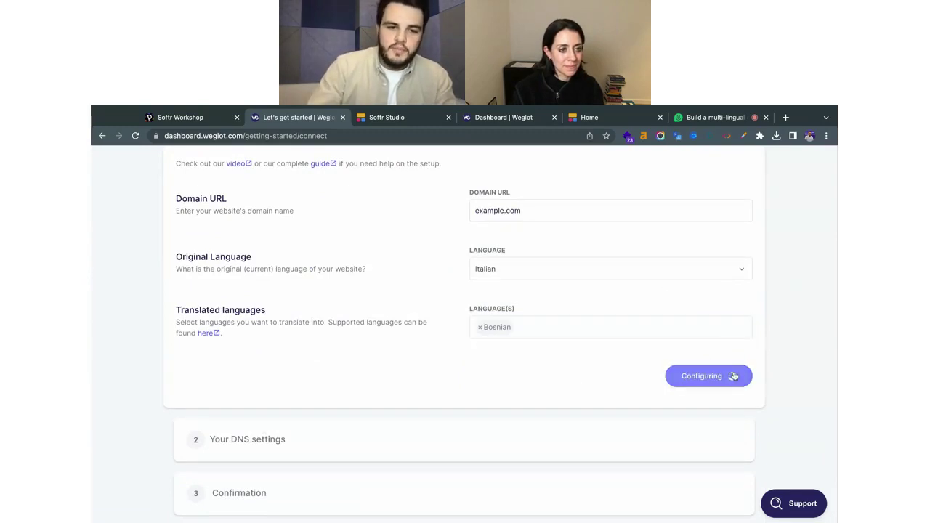
{"action": "mouse_move", "coordinate": [471, 298]}
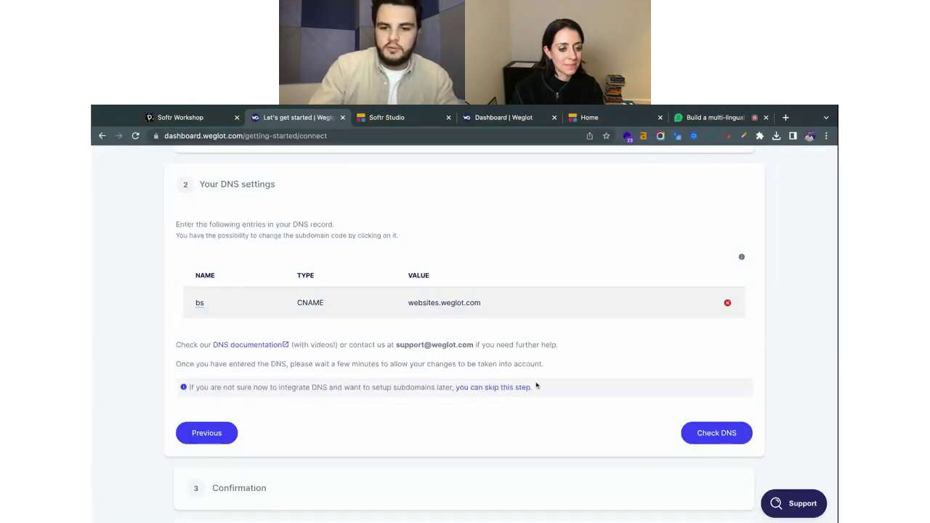
{"action": "left_click", "coordinate": [510, 391]}
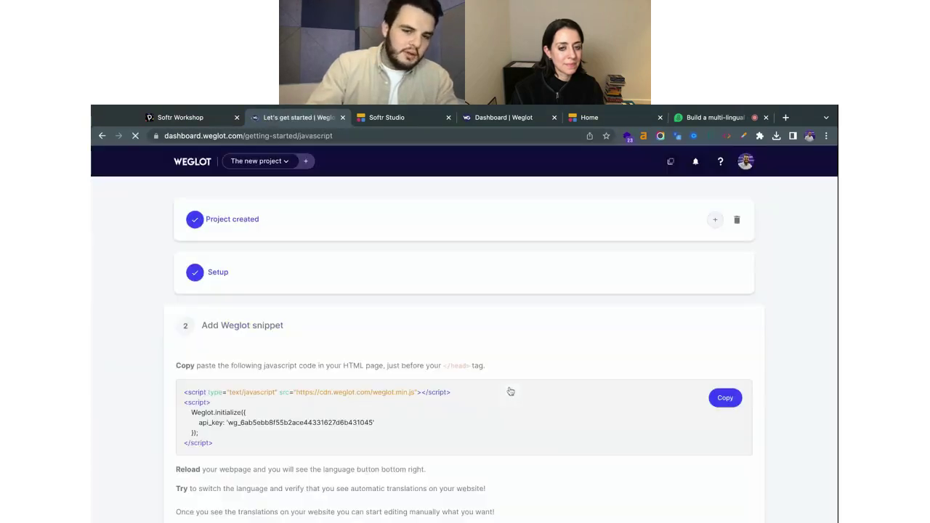
{"action": "scroll", "coordinate": [514, 387], "scroll_direction": "down", "scroll_amount": 1}
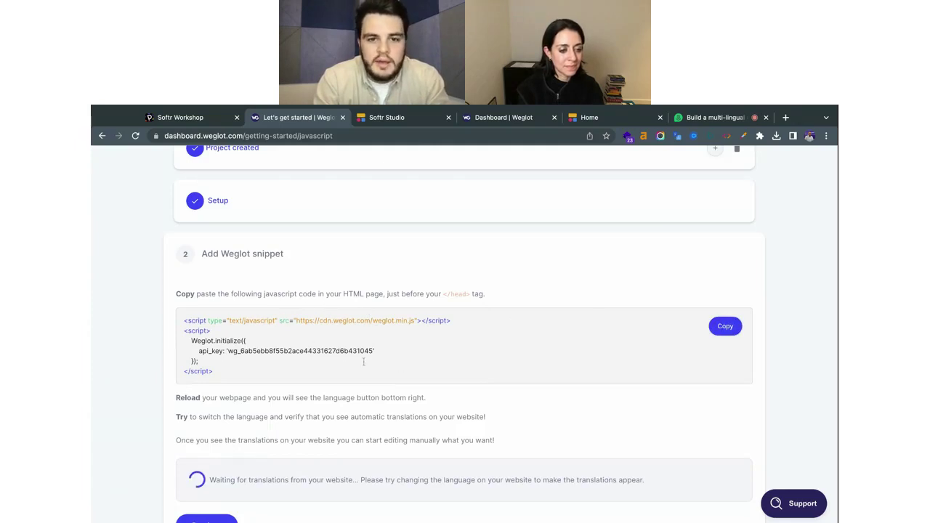
{"action": "left_click", "coordinate": [391, 119]}
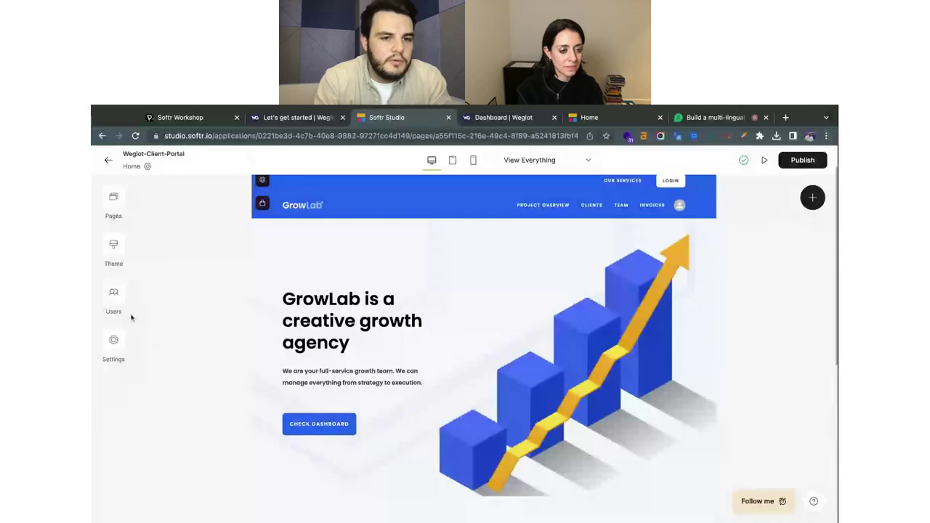
{"action": "left_click", "coordinate": [113, 340]}
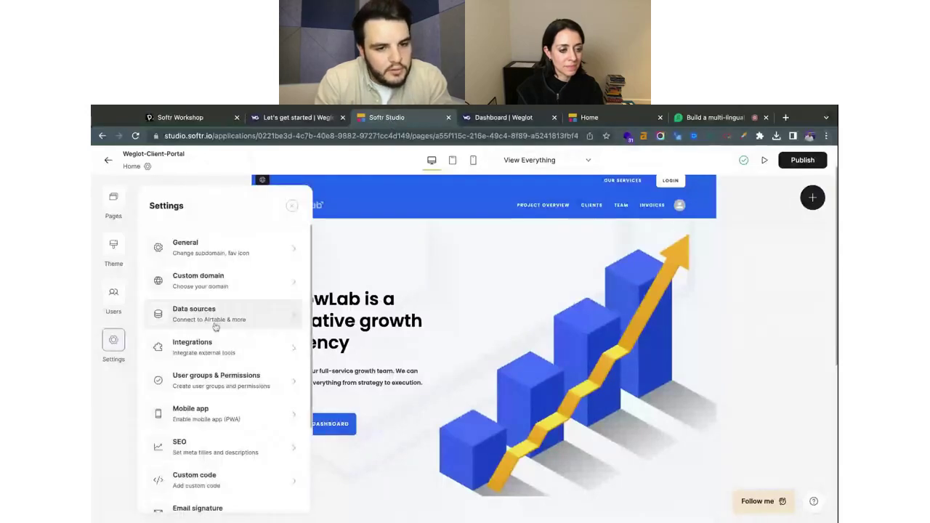
{"action": "scroll", "coordinate": [218, 357], "scroll_direction": "down", "scroll_amount": 2}
{"action": "left_click", "coordinate": [221, 411]}
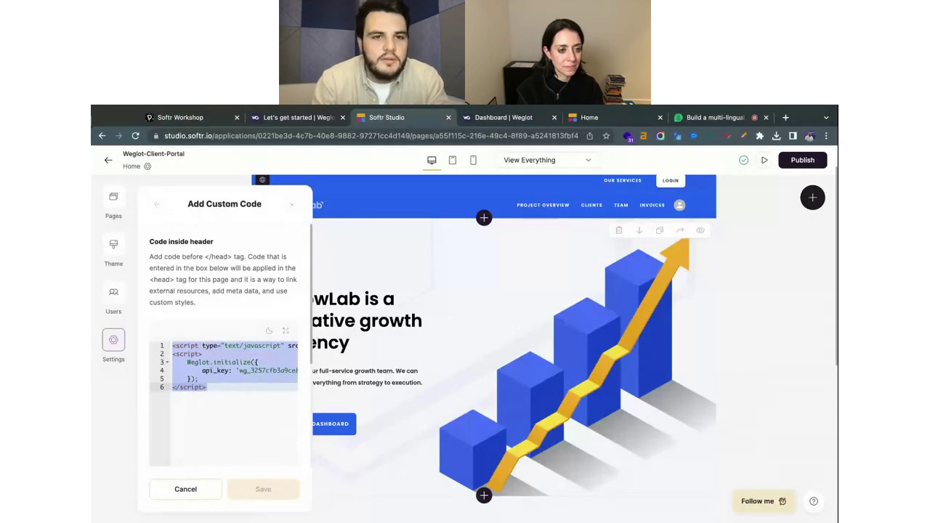
{"action": "key", "text": "ctrl+shift+Tab"}
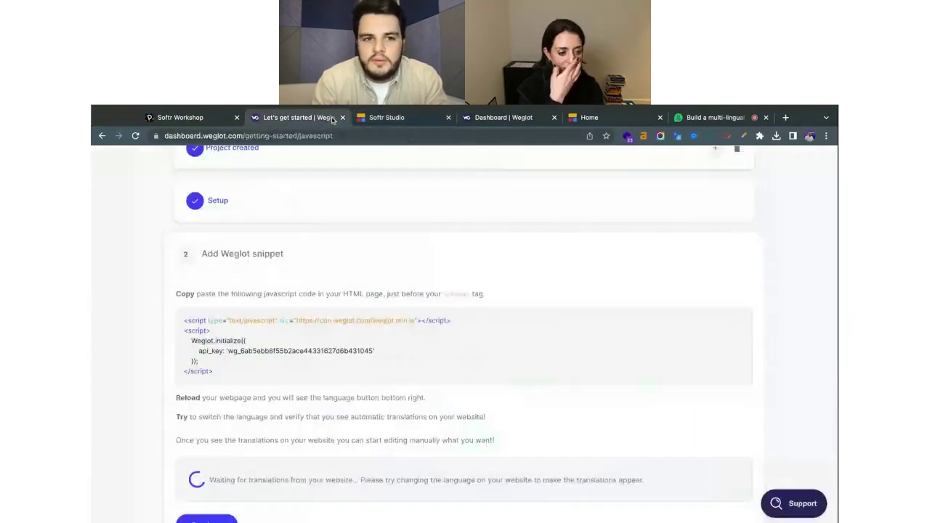
Delete the new example.com Weglot project.
{"action": "scroll", "coordinate": [656, 268], "scroll_direction": "up", "scroll_amount": 1}
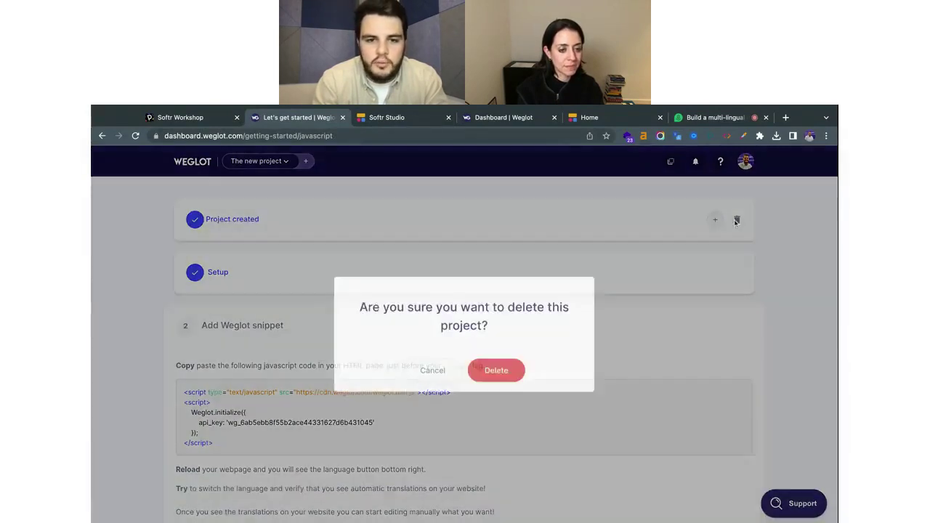
{"action": "left_click", "coordinate": [736, 225]}
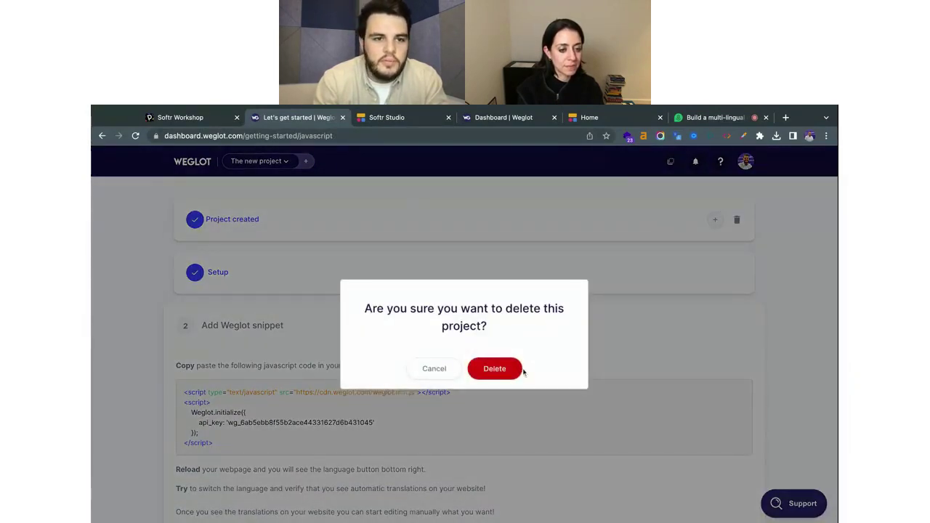
{"action": "left_click", "coordinate": [514, 368]}
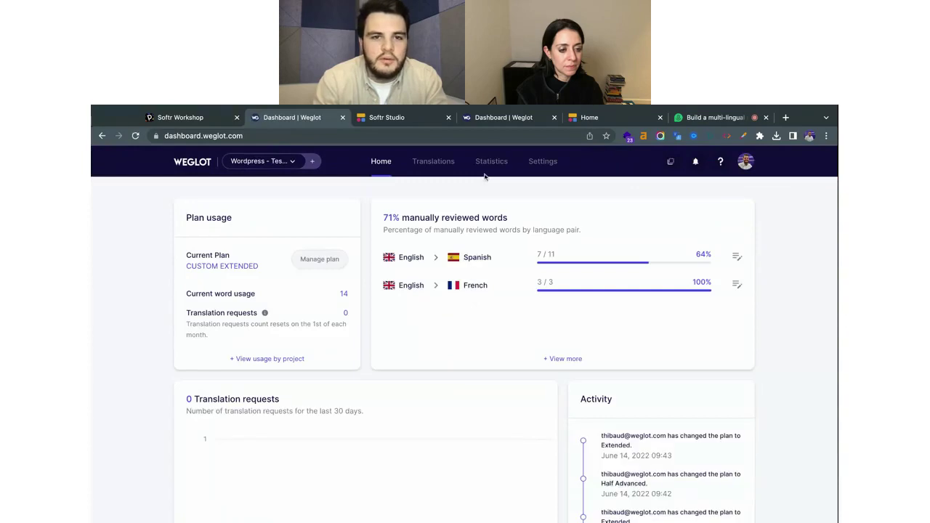
Close the duplicate dashboard, dismiss both error messages, and open the live GrowLab site.
{"action": "left_click", "coordinate": [496, 120]}
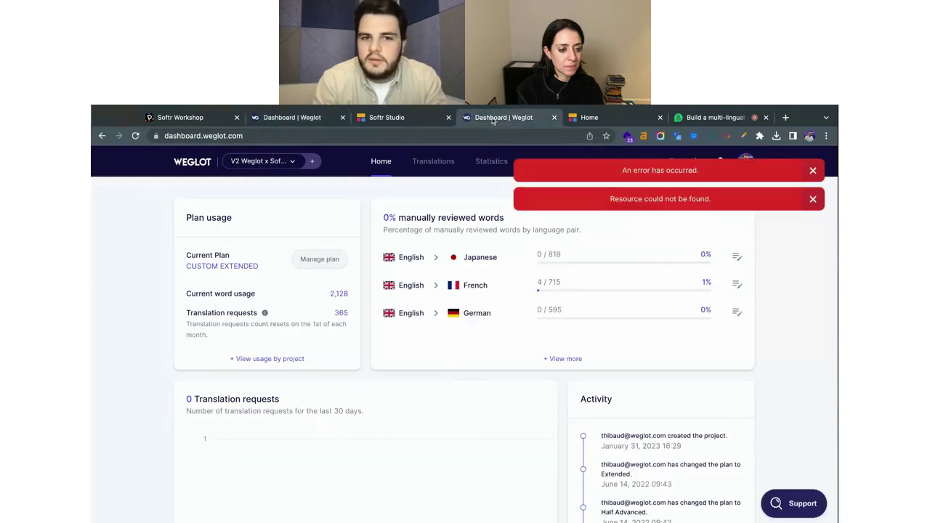
{"action": "left_click", "coordinate": [343, 118]}
{"action": "left_click", "coordinate": [813, 170]}
{"action": "left_click", "coordinate": [814, 197]}
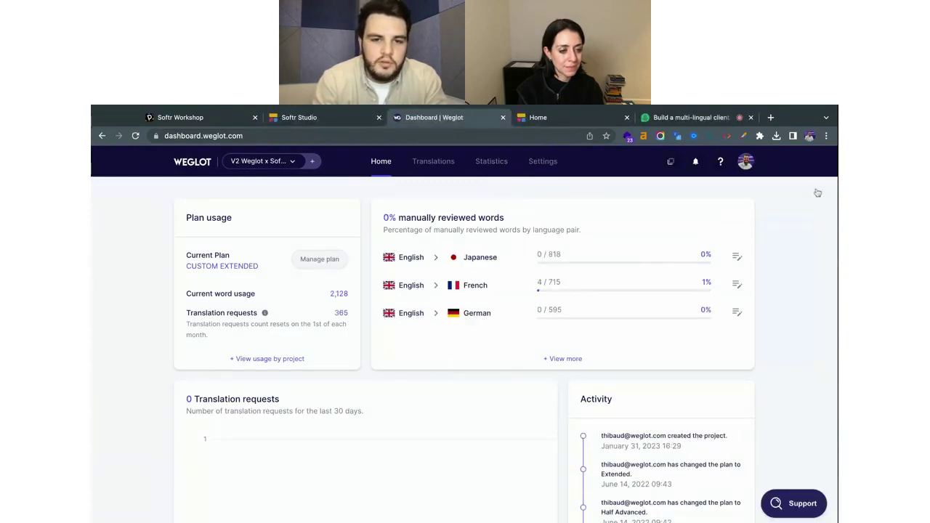
{"action": "scroll", "coordinate": [512, 291], "scroll_direction": "down", "scroll_amount": 1}
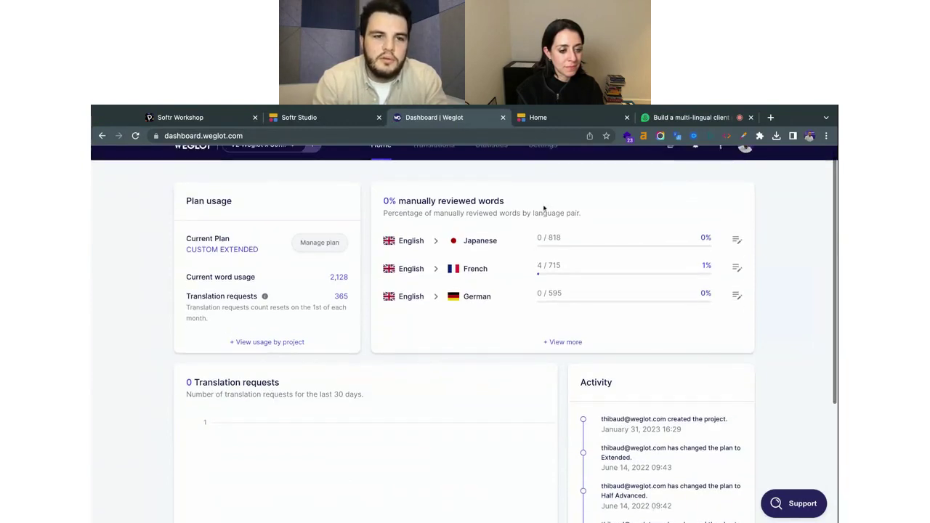
{"action": "left_click", "coordinate": [582, 118]}
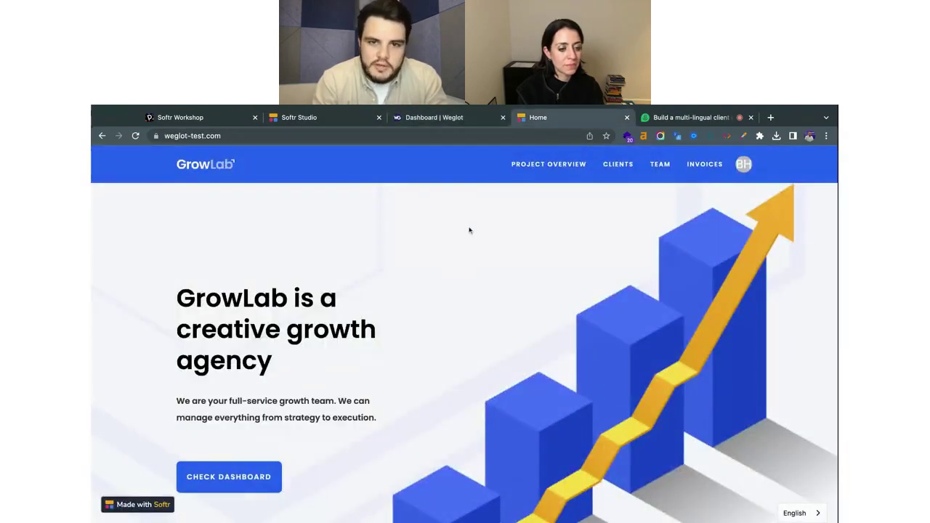
Scroll the GrowLab home page and expand the English switcher to reveal Français, Deutsch and 日本語.
{"action": "scroll", "coordinate": [470, 230], "scroll_direction": "down", "scroll_amount": 5}
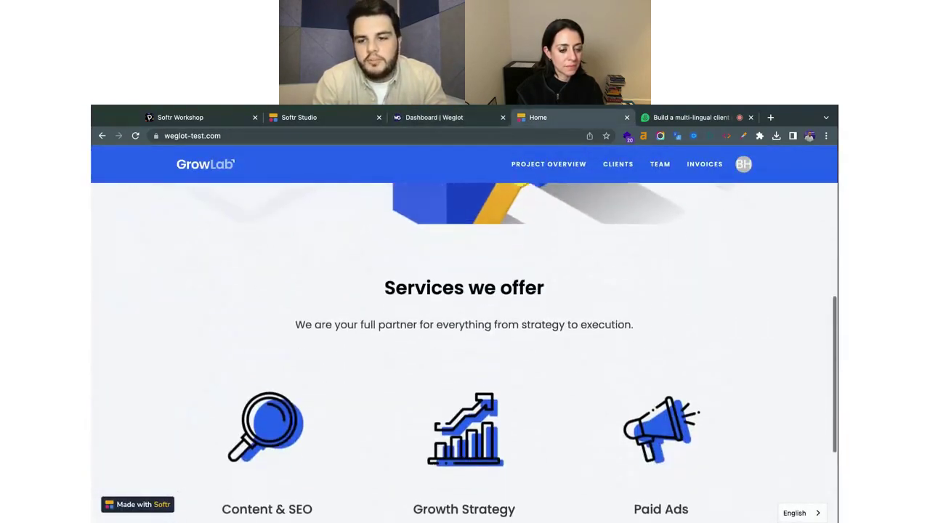
{"action": "scroll", "coordinate": [544, 383], "scroll_direction": "up", "scroll_amount": 3}
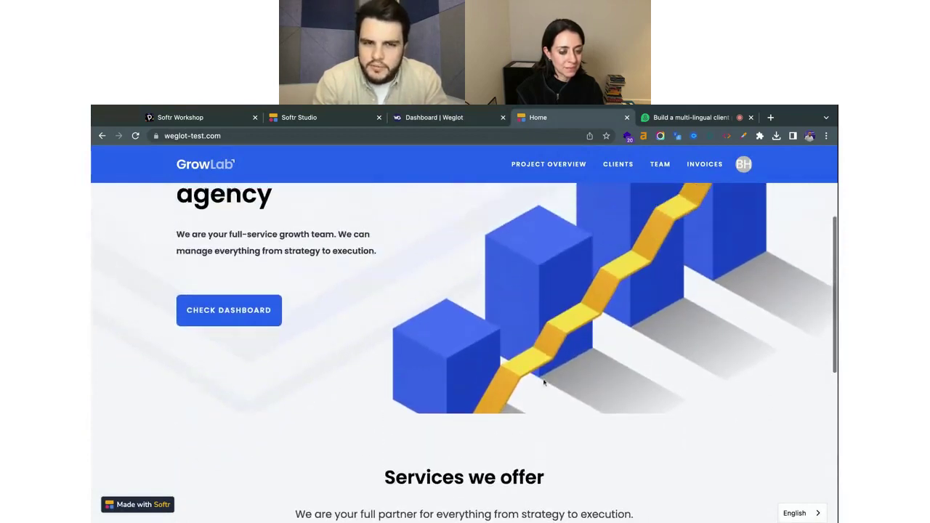
{"action": "scroll", "coordinate": [543, 383], "scroll_direction": "up", "scroll_amount": 3}
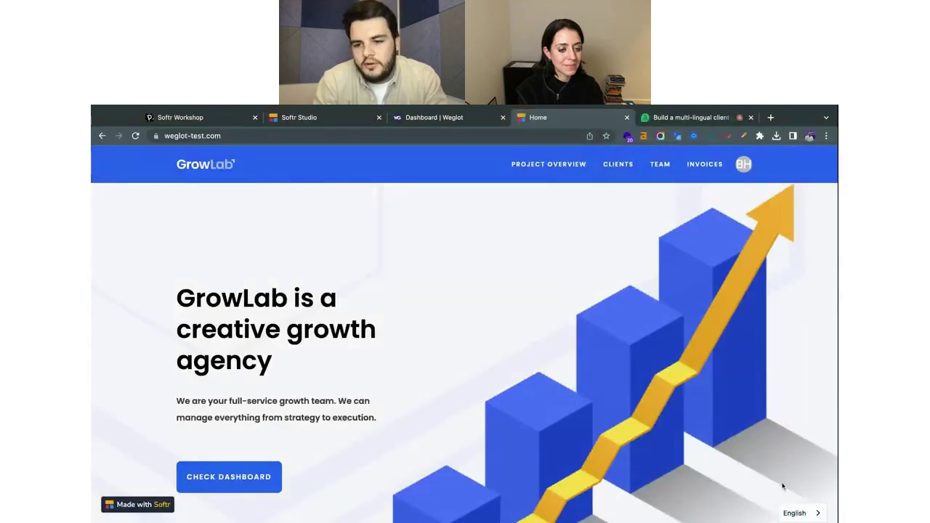
{"action": "scroll", "coordinate": [790, 457], "scroll_direction": "down", "scroll_amount": 10}
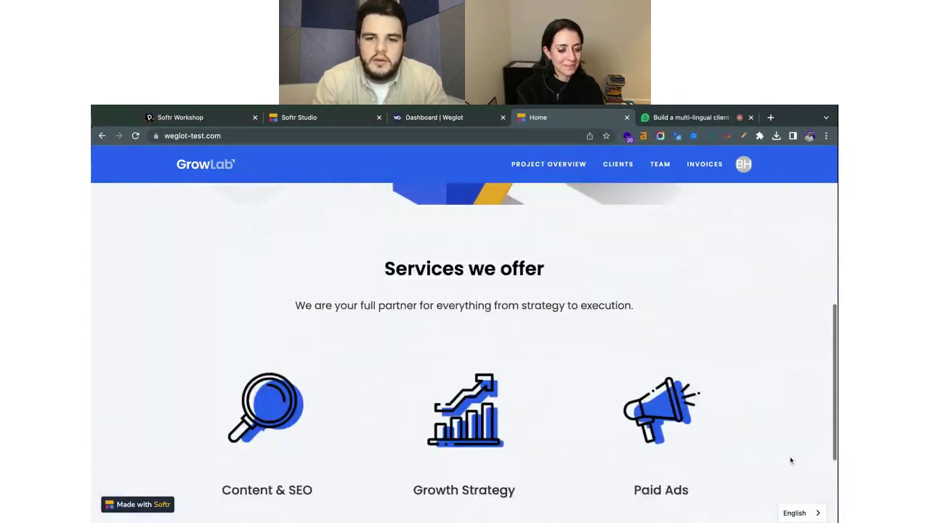
{"action": "scroll", "coordinate": [792, 460], "scroll_direction": "up", "scroll_amount": 10}
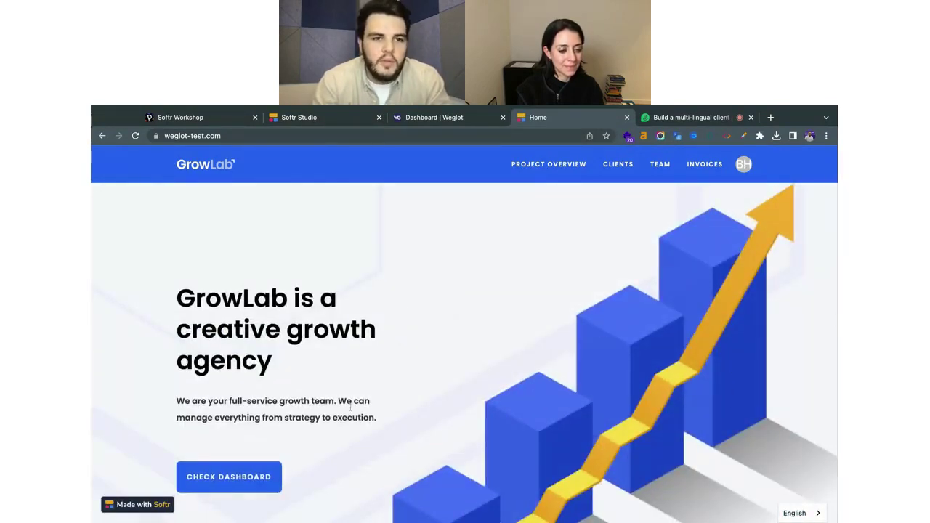
{"action": "scroll", "coordinate": [414, 413], "scroll_direction": "down", "scroll_amount": 5}
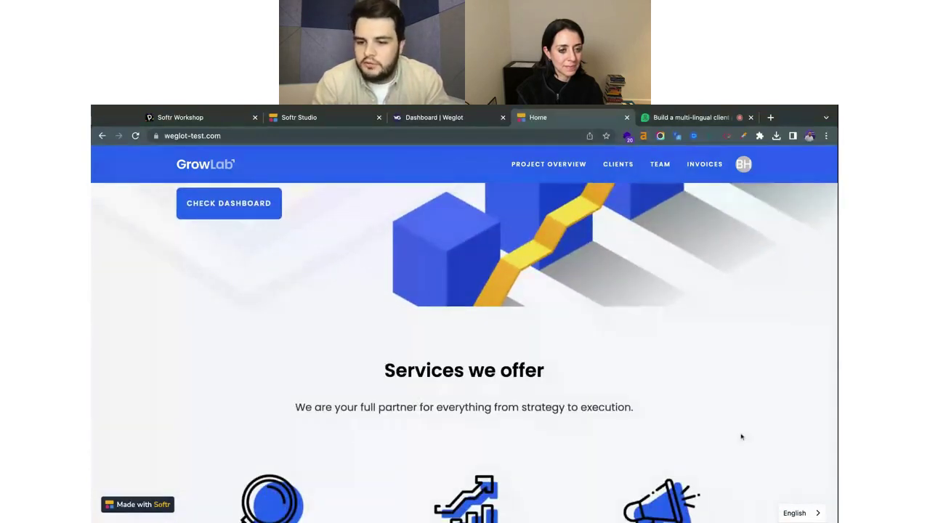
{"action": "left_click", "coordinate": [820, 514]}
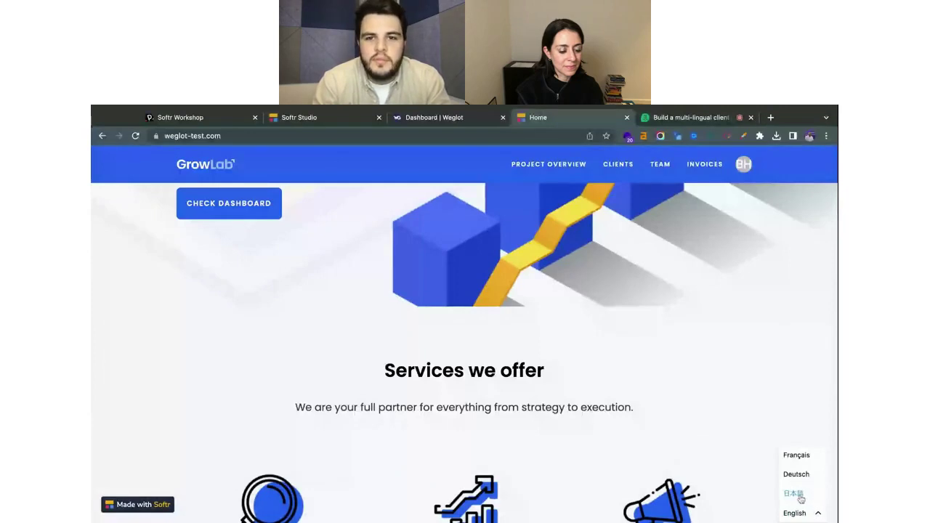
Switch the site to 日本語 and scroll through the Japanese home page.
{"action": "left_click", "coordinate": [795, 494]}
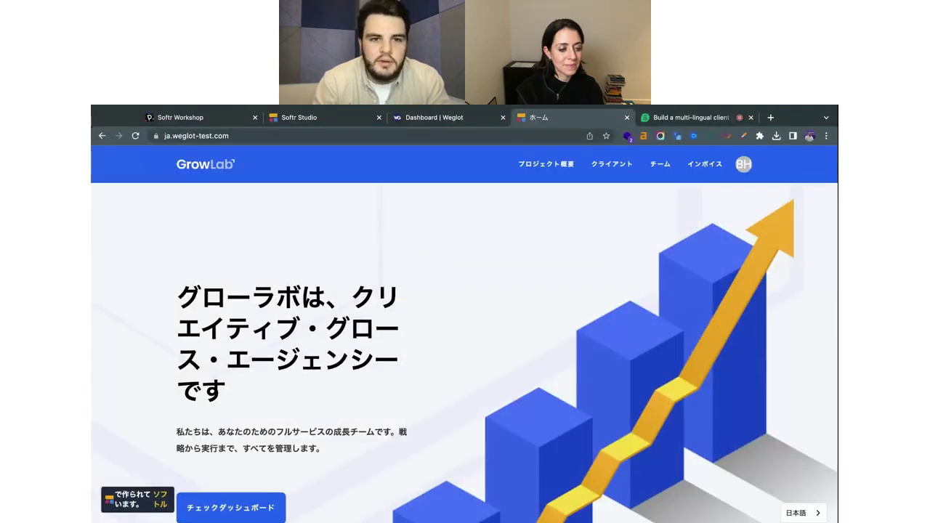
{"action": "scroll", "coordinate": [664, 369], "scroll_direction": "down", "scroll_amount": 5}
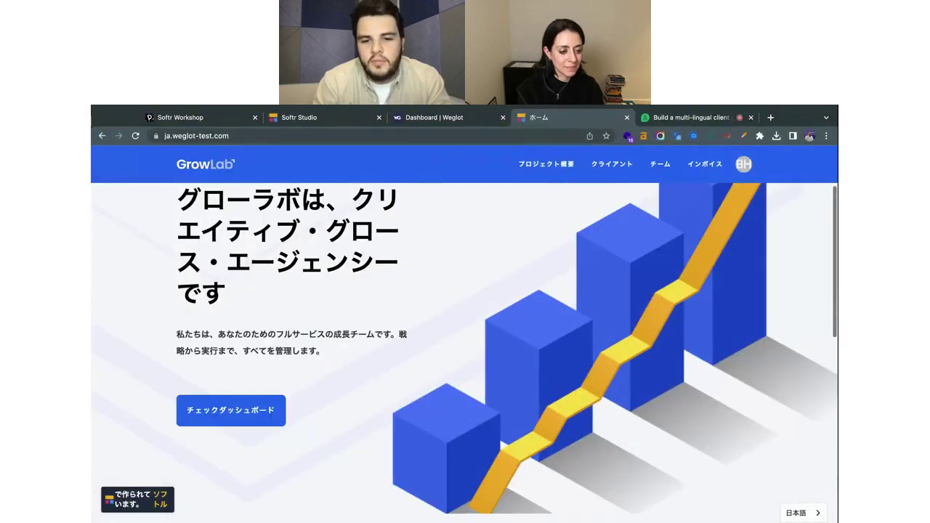
{"action": "scroll", "coordinate": [605, 434], "scroll_direction": "down", "scroll_amount": 8}
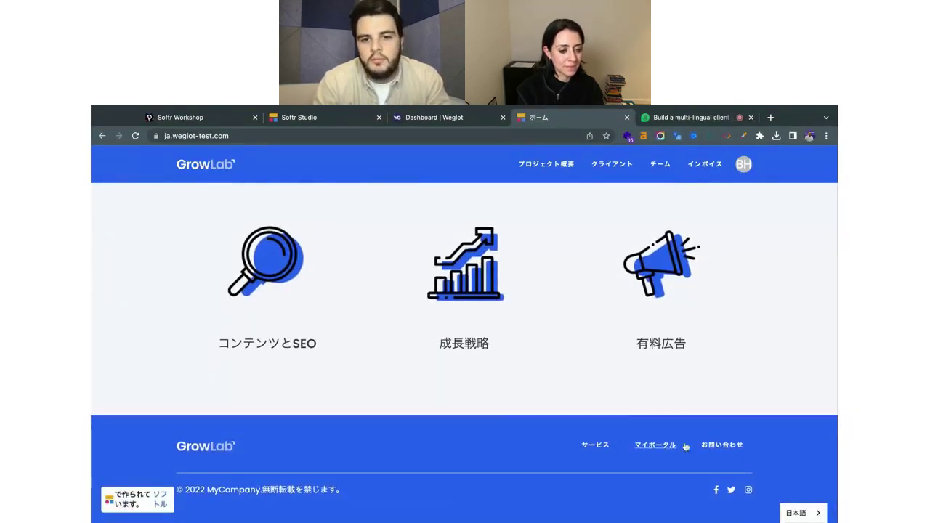
{"action": "scroll", "coordinate": [523, 332], "scroll_direction": "up", "scroll_amount": 2}
{"action": "scroll", "coordinate": [441, 323], "scroll_direction": "up", "scroll_amount": 10}
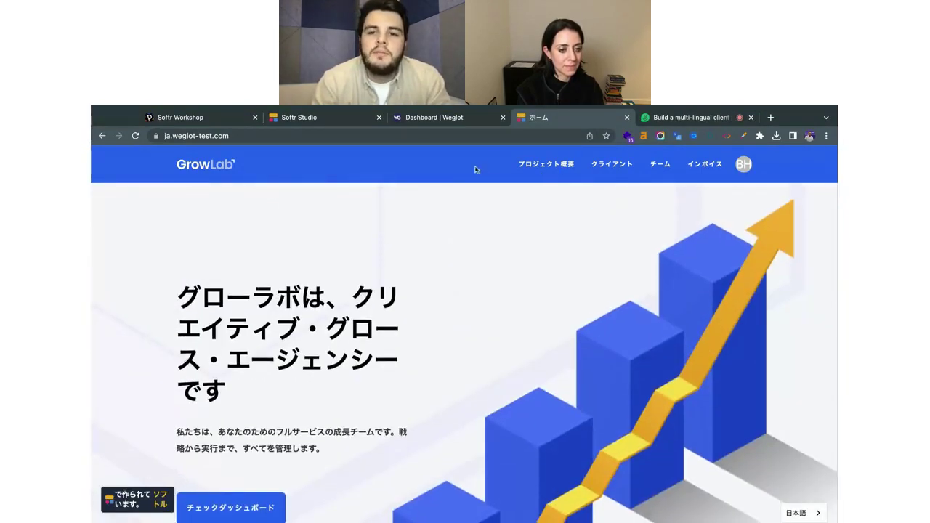
Open the クライアント (Clients) page and scroll through it in Japanese.
{"action": "left_click", "coordinate": [611, 167]}
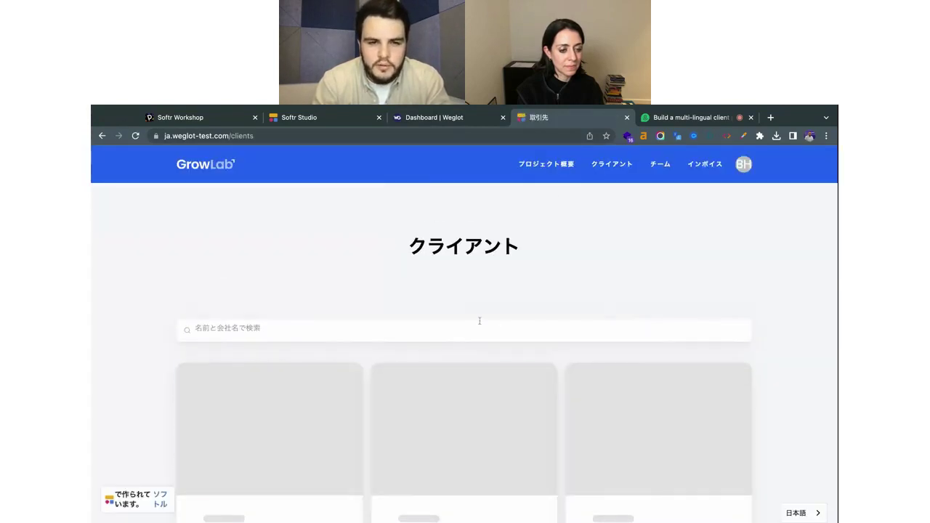
{"action": "scroll", "coordinate": [480, 320], "scroll_direction": "down", "scroll_amount": 2}
{"action": "scroll", "coordinate": [480, 320], "scroll_direction": "down", "scroll_amount": 3}
{"action": "scroll", "coordinate": [479, 321], "scroll_direction": "up", "scroll_amount": 3}
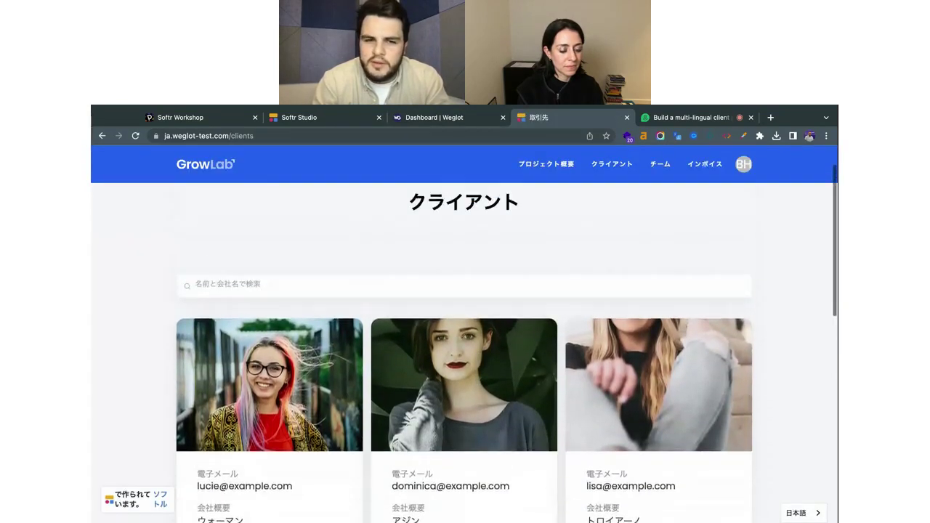
{"action": "scroll", "coordinate": [465, 295], "scroll_direction": "up", "scroll_amount": 1}
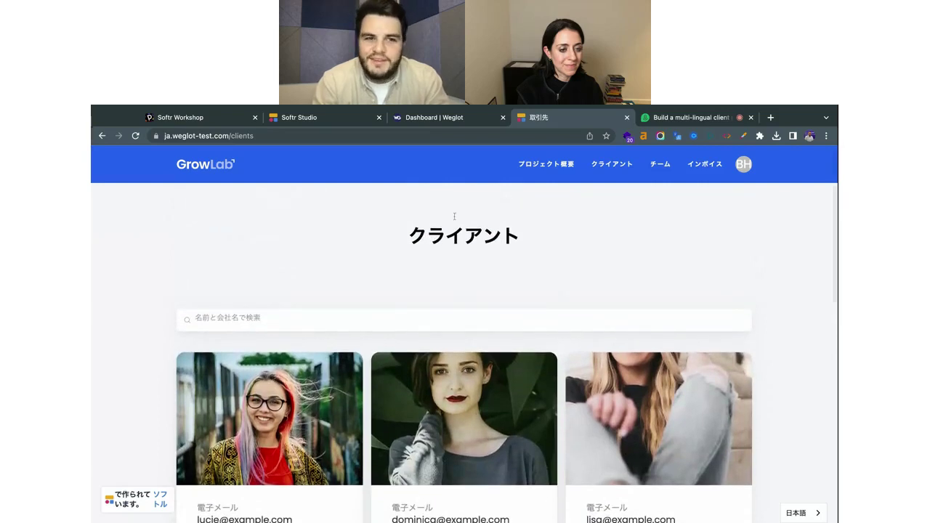
{"action": "scroll", "coordinate": [367, 251], "scroll_direction": "down", "scroll_amount": 2}
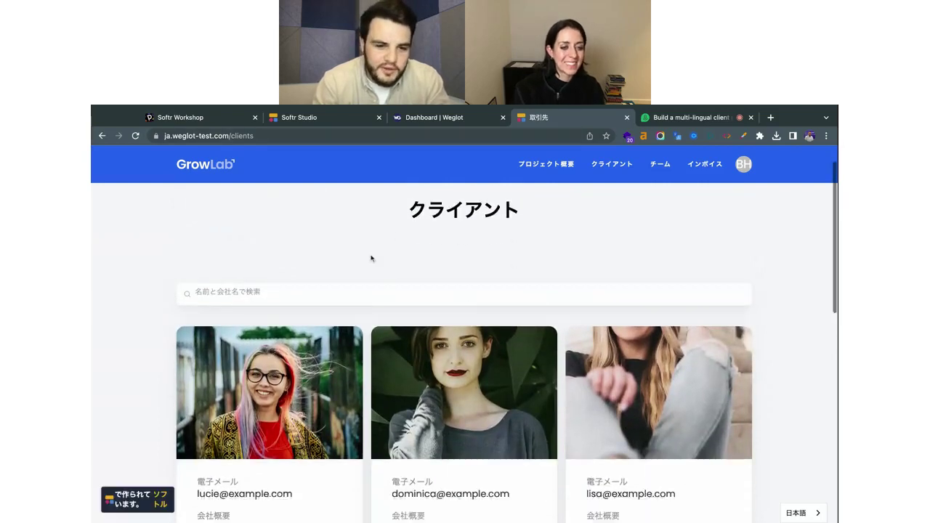
{"action": "scroll", "coordinate": [370, 258], "scroll_direction": "down", "scroll_amount": 2}
{"action": "scroll", "coordinate": [358, 283], "scroll_direction": "down", "scroll_amount": 2}
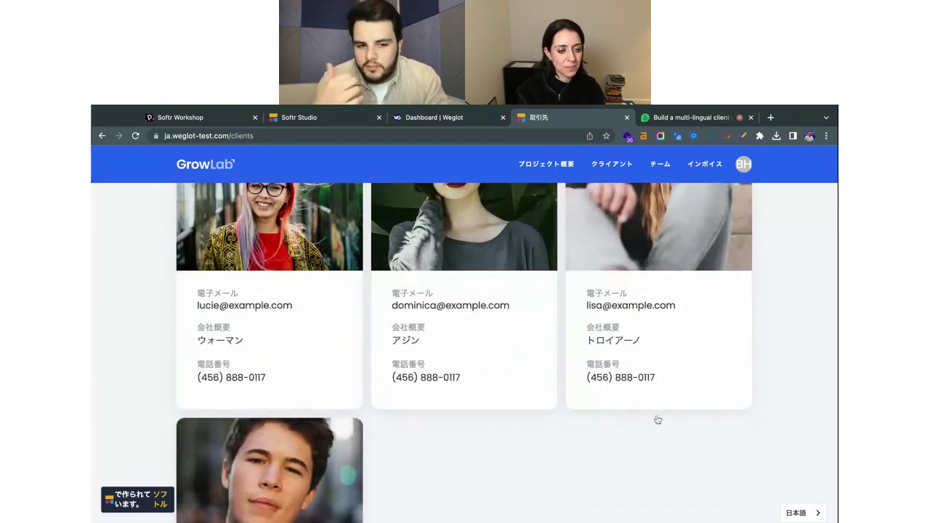
{"action": "scroll", "coordinate": [619, 410], "scroll_direction": "down", "scroll_amount": 2}
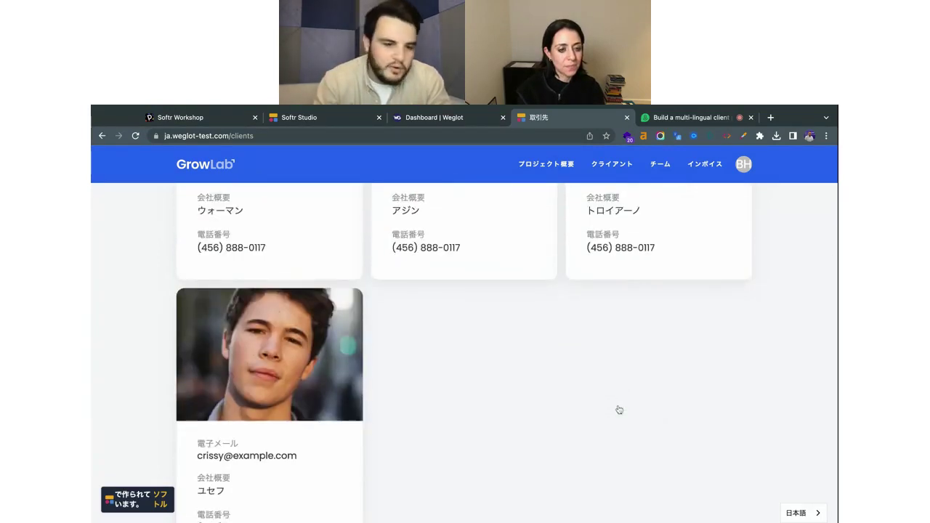
{"action": "scroll", "coordinate": [254, 470], "scroll_direction": "down", "scroll_amount": 1}
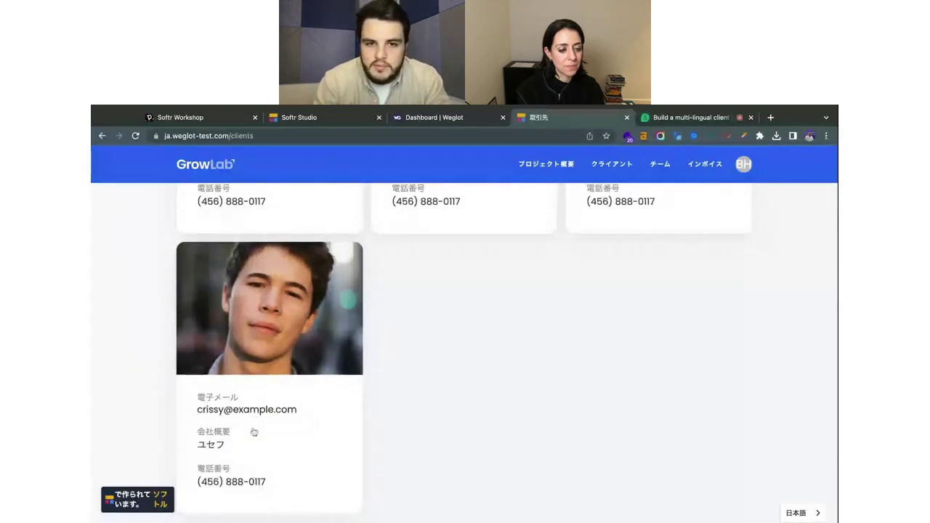
{"action": "scroll", "coordinate": [266, 428], "scroll_direction": "up", "scroll_amount": 2}
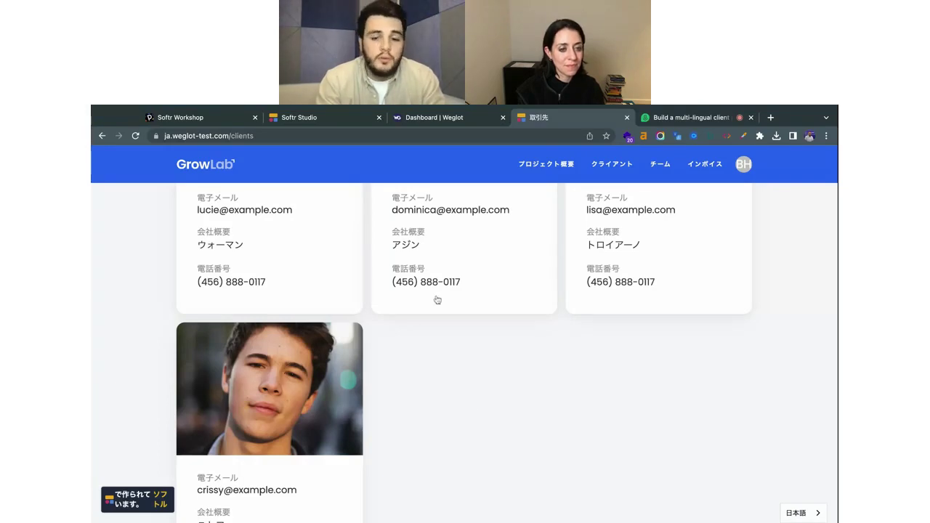
{"action": "scroll", "coordinate": [436, 299], "scroll_direction": "up", "scroll_amount": 5}
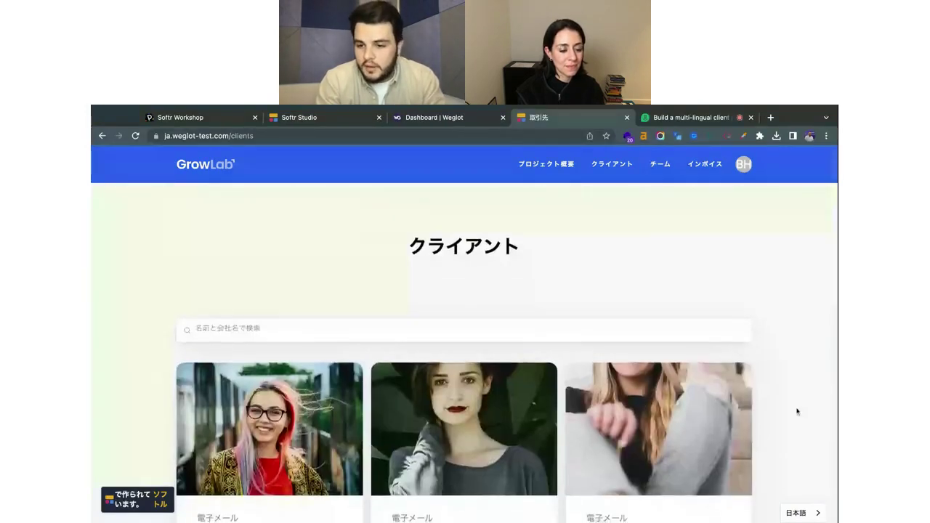
Switch the site to Français and return to the French home page.
{"action": "left_click", "coordinate": [801, 513]}
{"action": "left_click", "coordinate": [799, 475]}
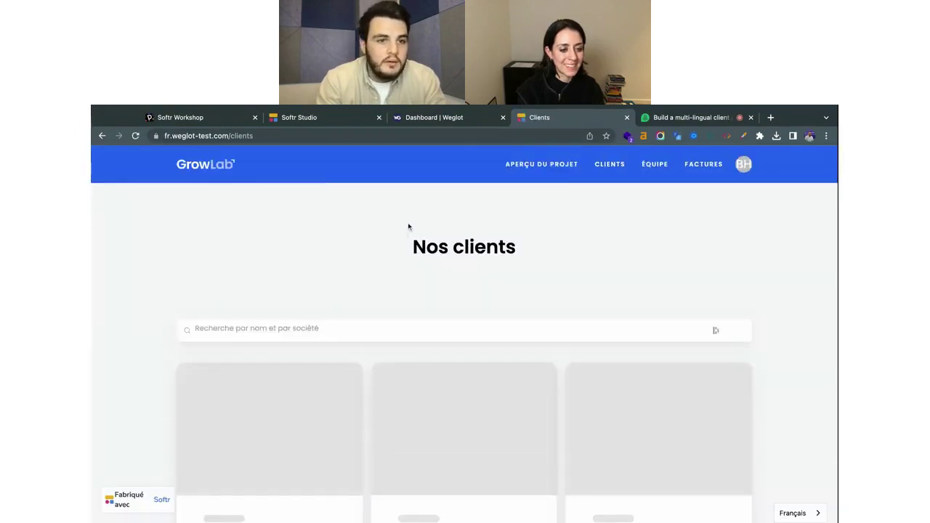
{"action": "left_click", "coordinate": [199, 167]}
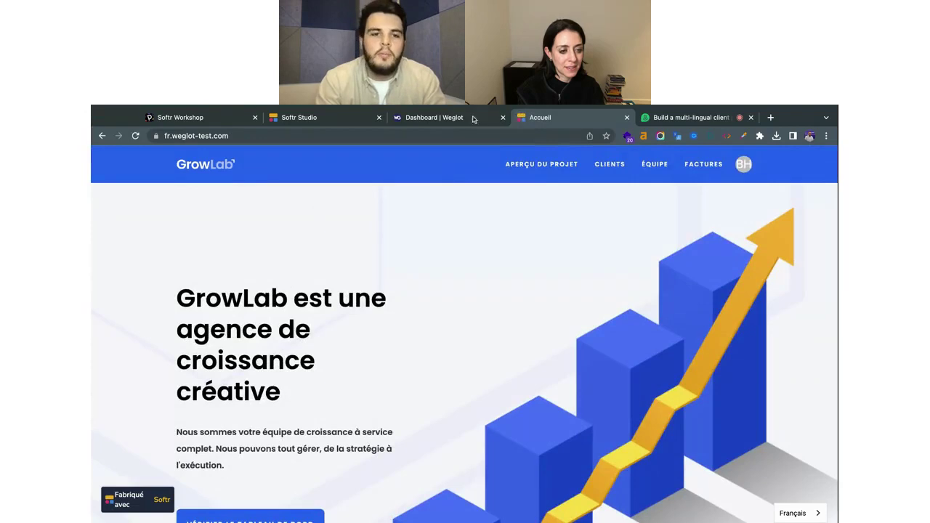
View Weglot's Translations by languages: Japanese 818, French 715 and German 595 words.
{"action": "left_click", "coordinate": [449, 118]}
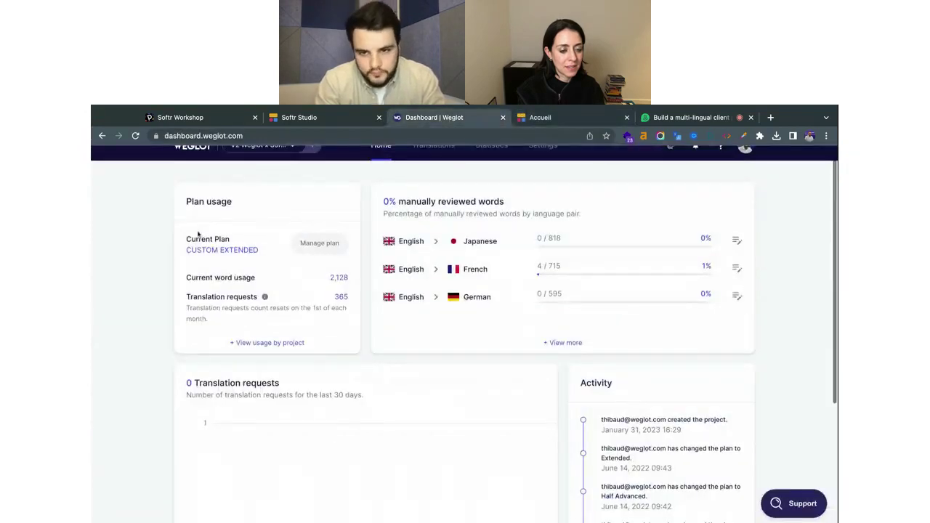
{"action": "scroll", "coordinate": [199, 235], "scroll_direction": "up", "scroll_amount": 1}
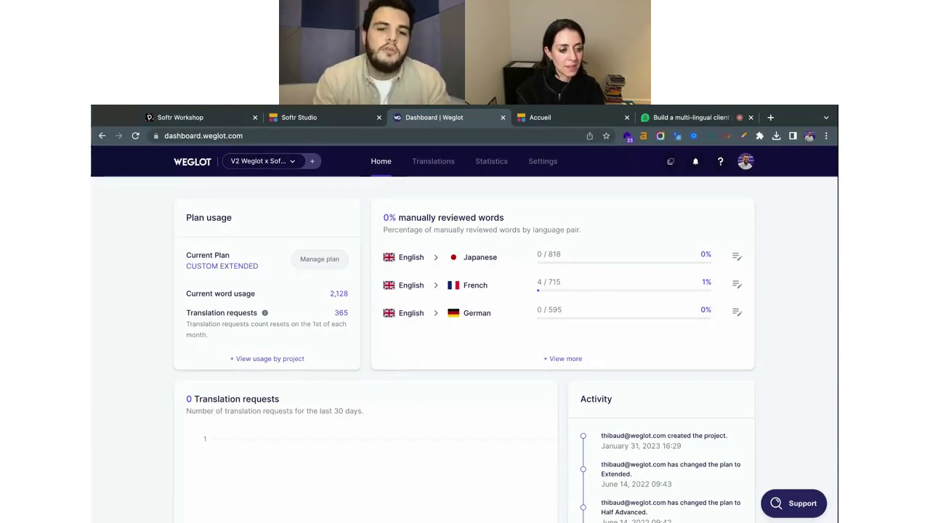
{"action": "scroll", "coordinate": [500, 344], "scroll_direction": "down", "scroll_amount": 3}
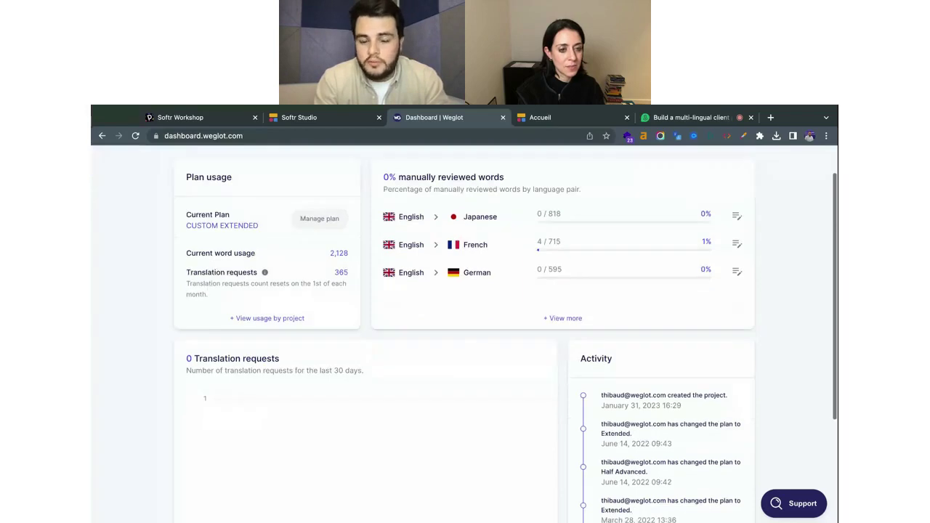
{"action": "scroll", "coordinate": [500, 344], "scroll_direction": "up", "scroll_amount": 3}
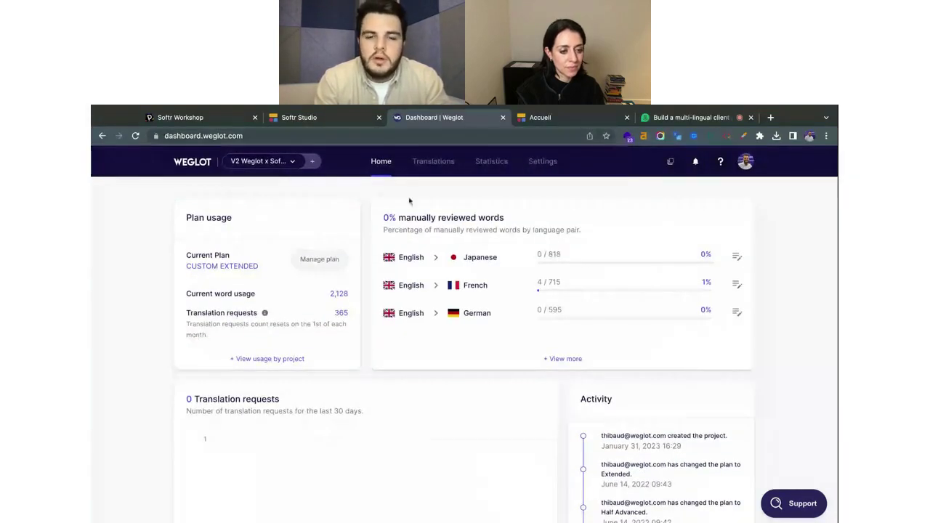
{"action": "left_click", "coordinate": [449, 164]}
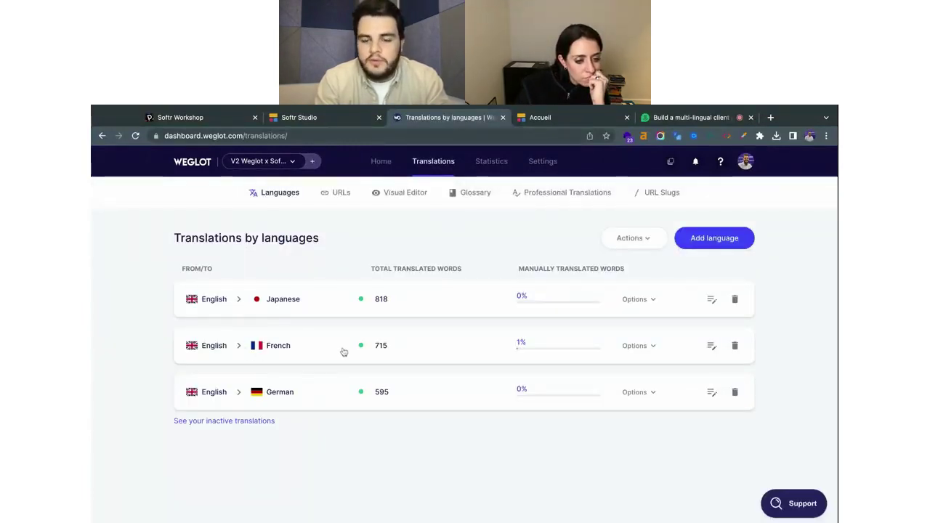
Open the English → French translation list and scroll through its 148 automatic entries.
{"action": "left_click", "coordinate": [320, 348]}
{"action": "scroll", "coordinate": [539, 355], "scroll_direction": "down", "scroll_amount": 1}
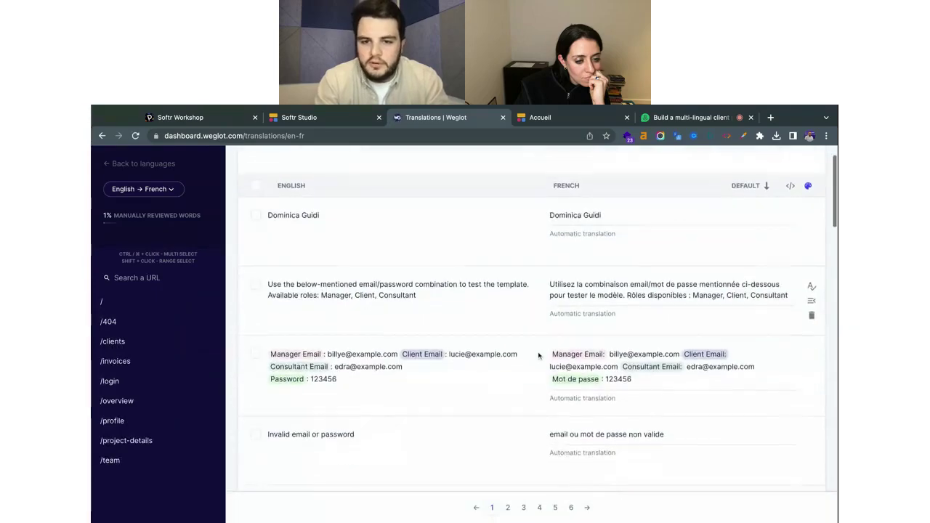
{"action": "scroll", "coordinate": [539, 355], "scroll_direction": "down", "scroll_amount": 1}
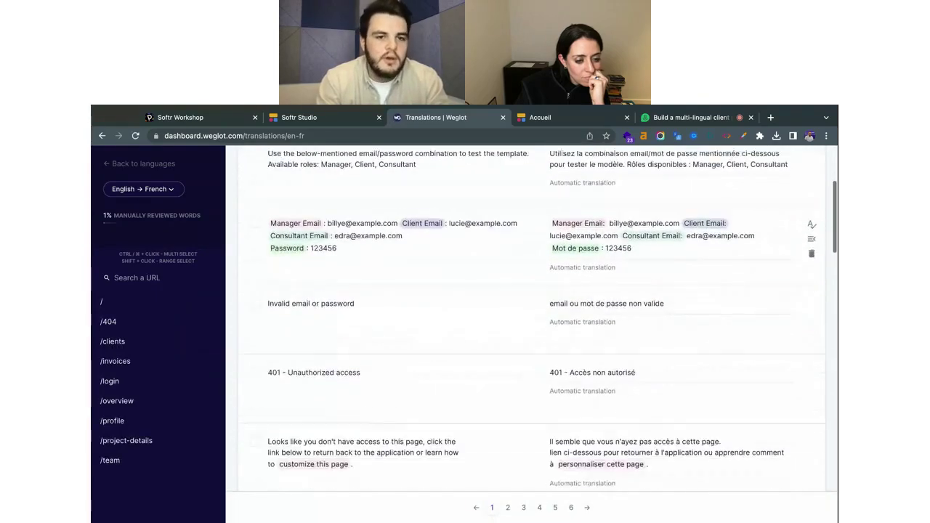
{"action": "scroll", "coordinate": [539, 356], "scroll_direction": "up", "scroll_amount": 3}
{"action": "scroll", "coordinate": [320, 181], "scroll_direction": "up", "scroll_amount": 1}
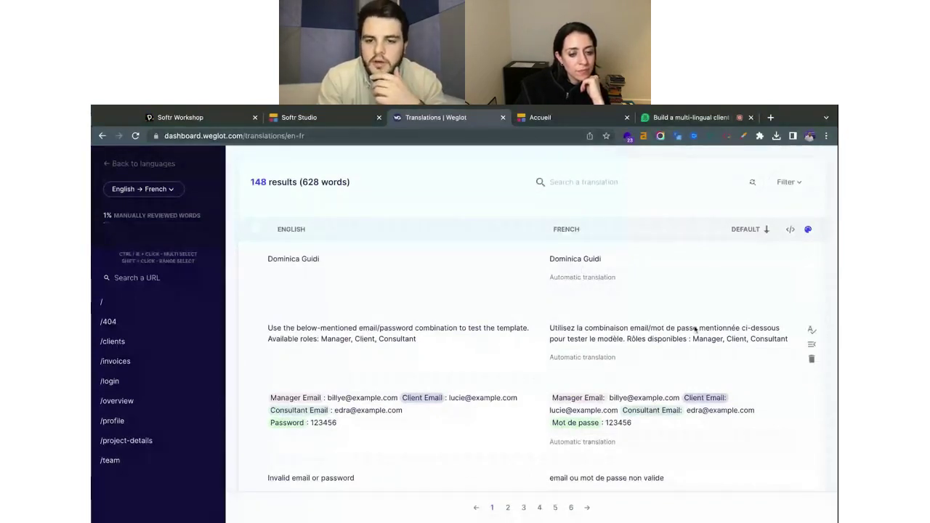
{"action": "scroll", "coordinate": [600, 354], "scroll_direction": "down", "scroll_amount": 5}
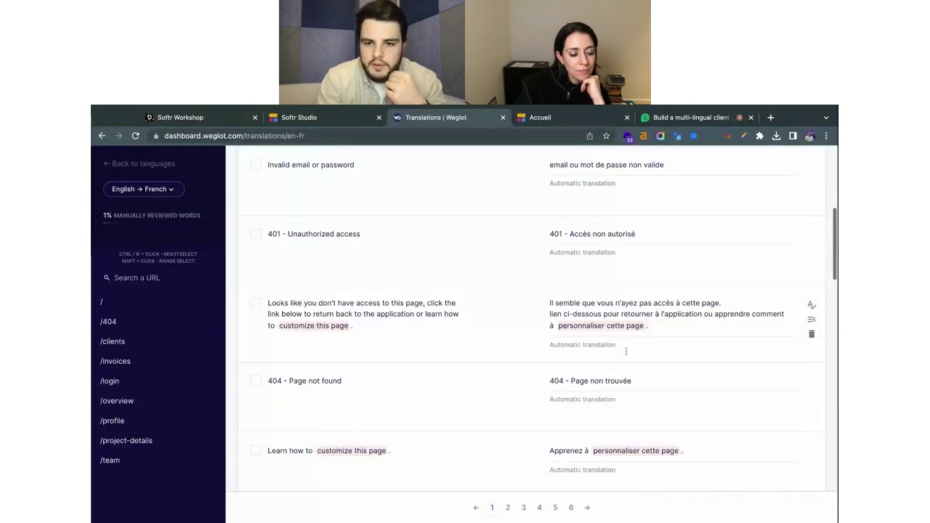
{"action": "scroll", "coordinate": [626, 351], "scroll_direction": "down", "scroll_amount": 3}
{"action": "scroll", "coordinate": [565, 253], "scroll_direction": "down", "scroll_amount": 1}
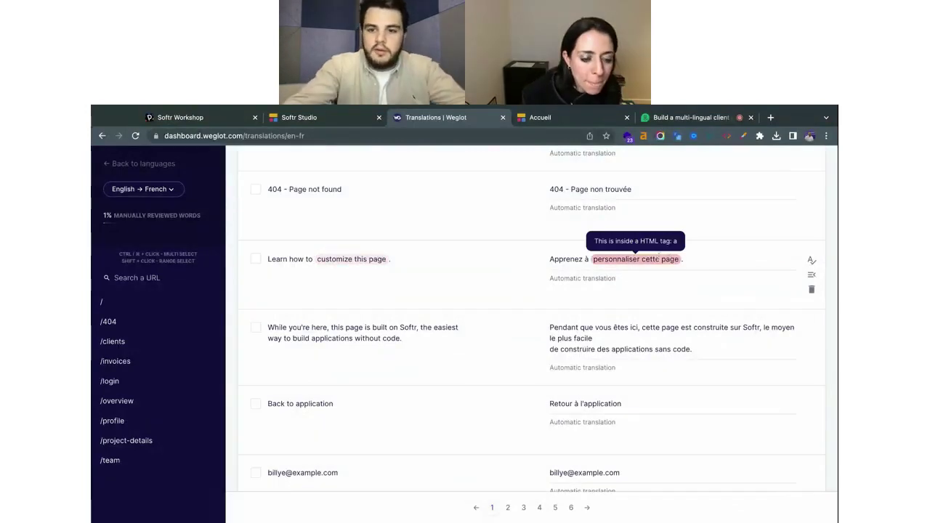
Replace 'cette' with 'une', close the gap, and save 'Apprenez à personnaliser une page.'.
{"action": "double_click", "coordinate": [656, 258]}
{"action": "type", "text": "une"}
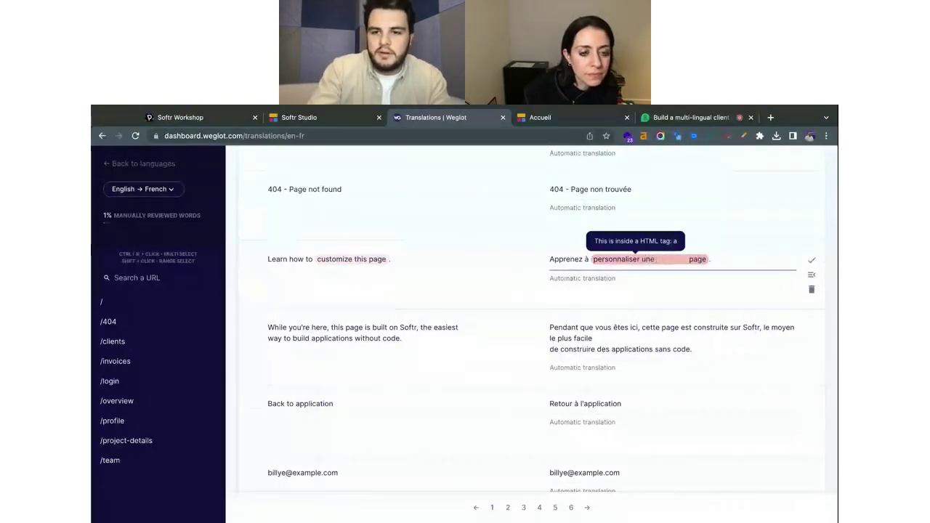
{"action": "key", "text": "BackSpace"}
{"action": "key", "text": "BackSpace"}
{"action": "key", "text": "BackSpace"}
{"action": "key", "text": "BackSpace"}
{"action": "key", "text": "BackSpace"}
{"action": "key", "text": "BackSpace"}
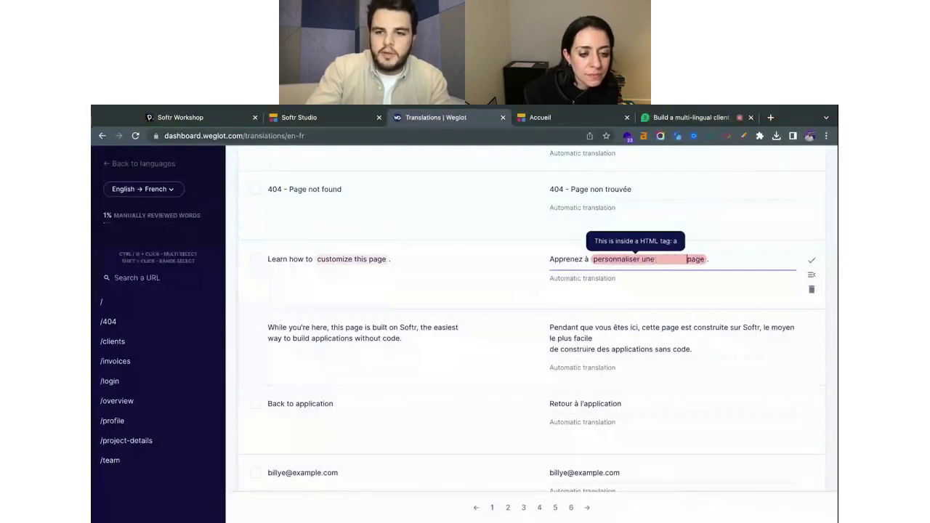
{"action": "key", "text": "BackSpace"}
{"action": "key", "text": "BackSpace"}
{"action": "key", "text": "BackSpace"}
{"action": "key", "text": "BackSpace"}
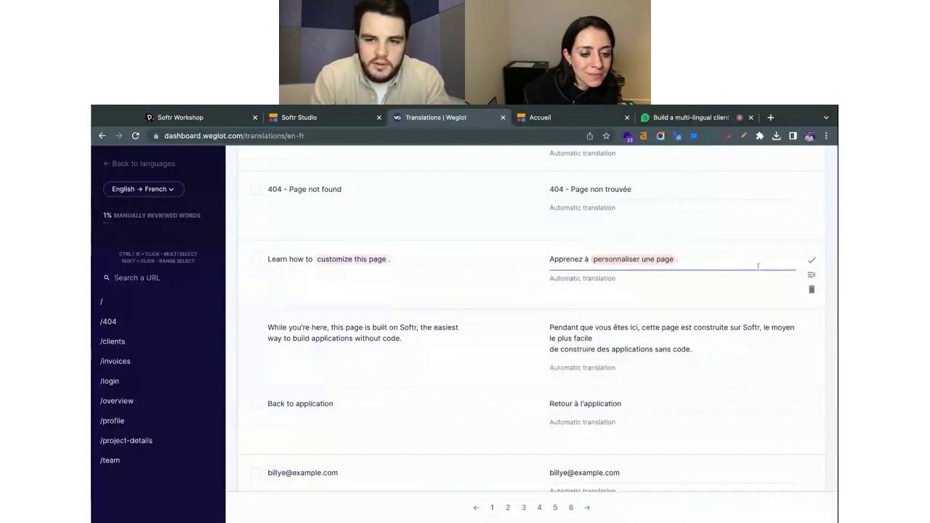
{"action": "left_click", "coordinate": [812, 260]}
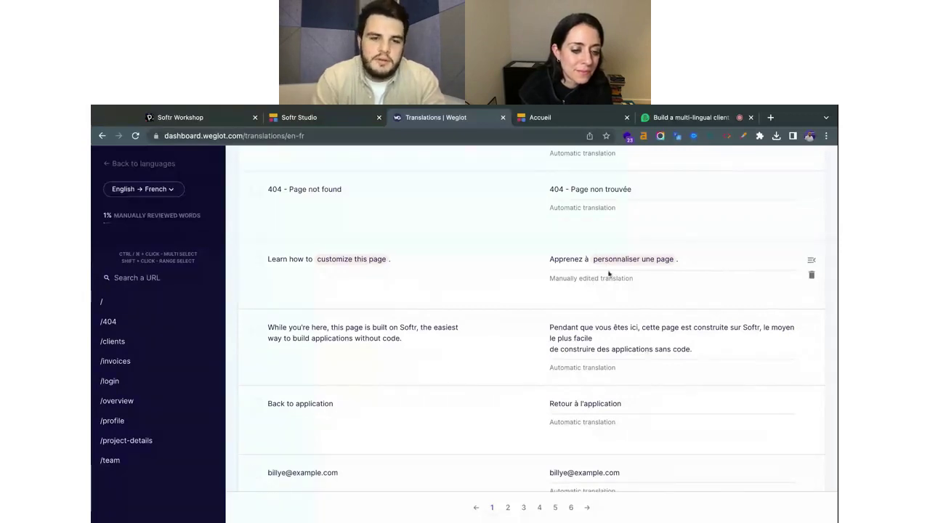
{"action": "scroll", "coordinate": [643, 280], "scroll_direction": "up", "scroll_amount": 1}
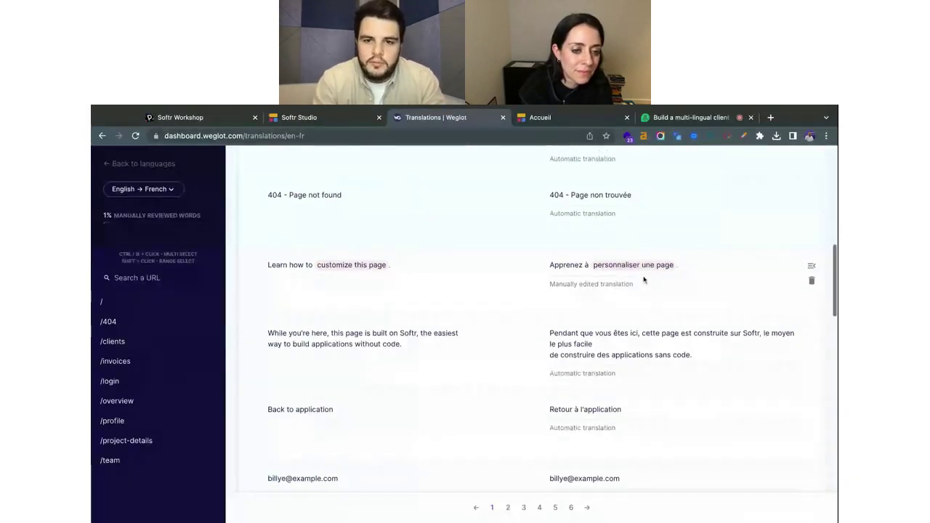
{"action": "scroll", "coordinate": [643, 280], "scroll_direction": "up", "scroll_amount": 10}
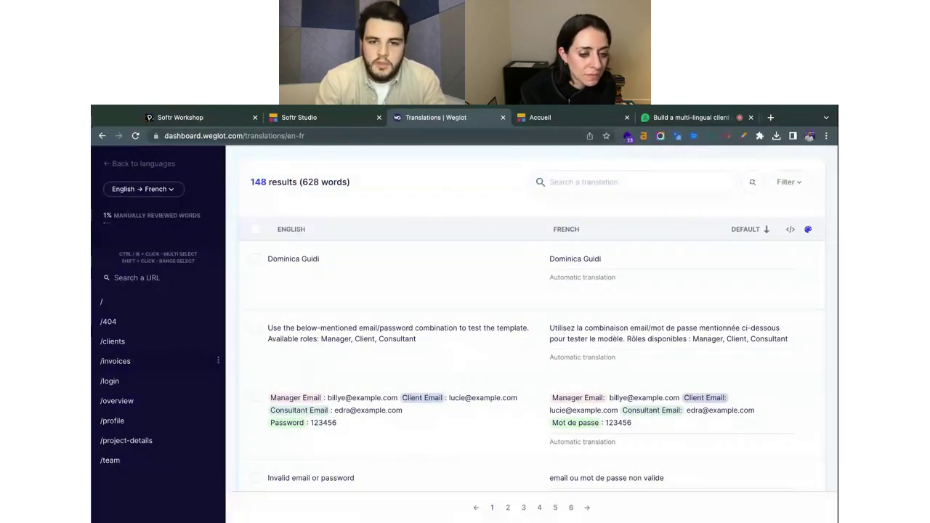
Filter the French translations by URL, settling on '/' with 16 results, and review the Filter options.
{"action": "left_click", "coordinate": [161, 361]}
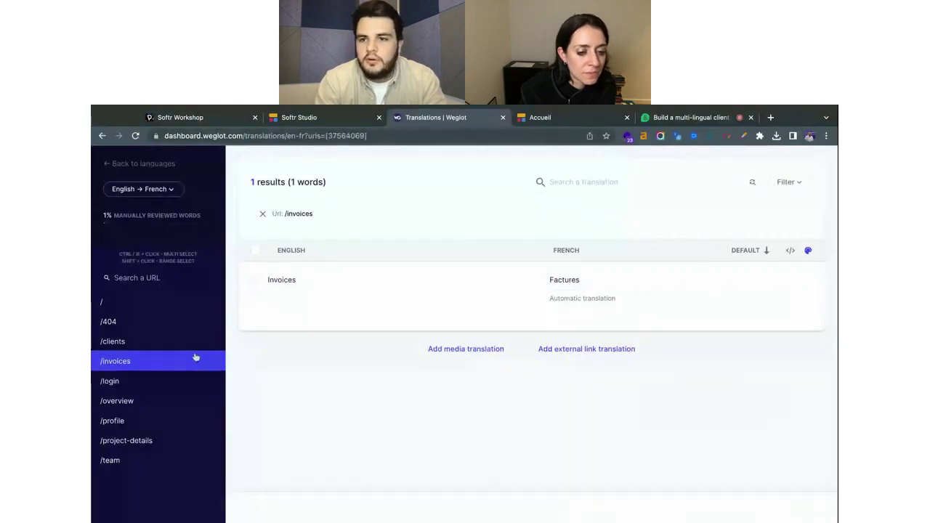
{"action": "left_click", "coordinate": [135, 304]}
{"action": "left_click", "coordinate": [788, 181]}
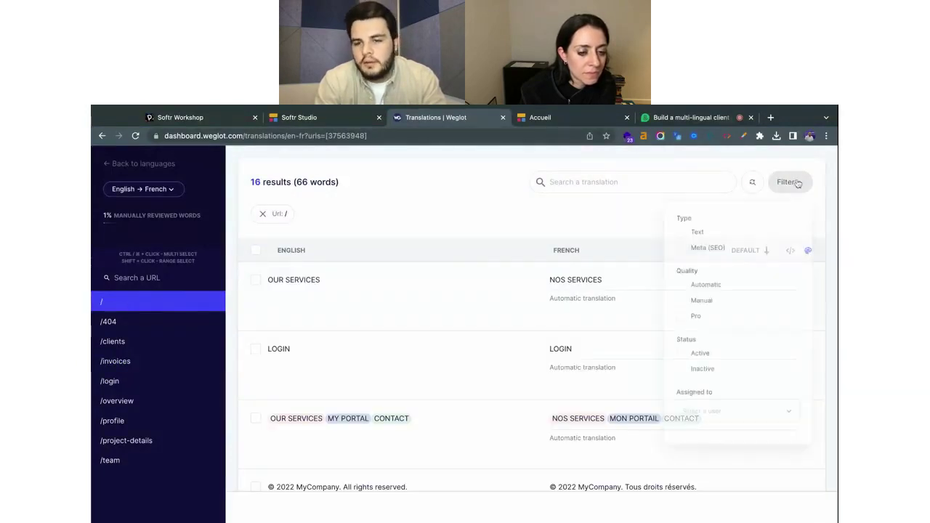
{"action": "scroll", "coordinate": [766, 348], "scroll_direction": "down", "scroll_amount": 1}
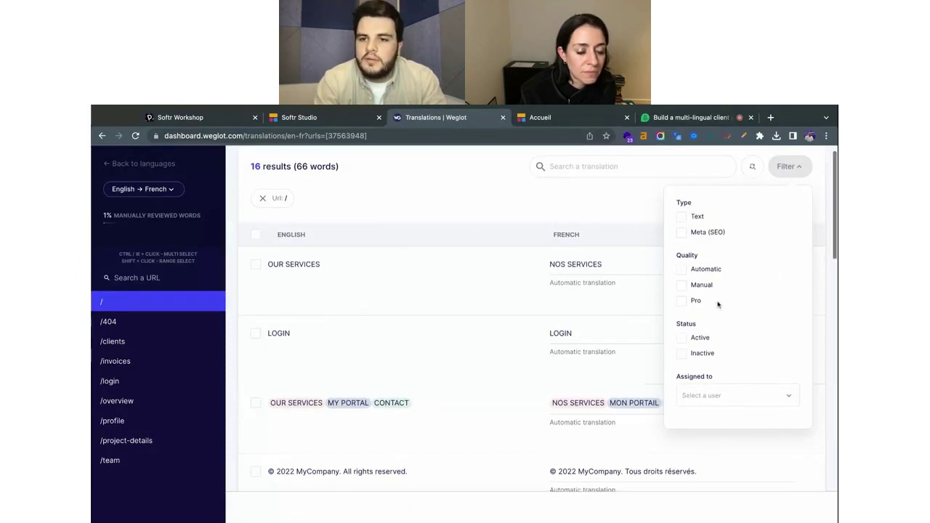
{"action": "scroll", "coordinate": [716, 303], "scroll_direction": "down", "scroll_amount": 1}
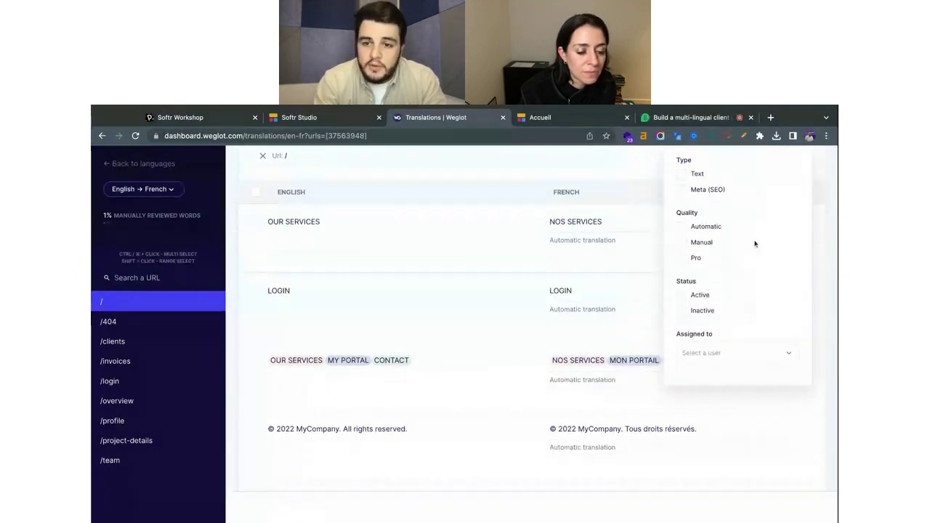
{"action": "scroll", "coordinate": [754, 243], "scroll_direction": "up", "scroll_amount": 1}
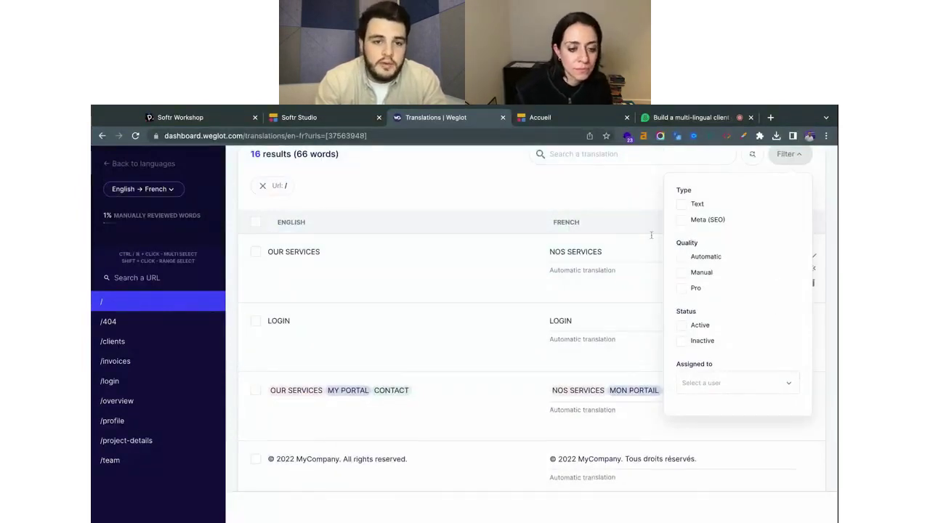
{"action": "scroll", "coordinate": [651, 235], "scroll_direction": "up", "scroll_amount": 1}
{"action": "left_click", "coordinate": [608, 190]}
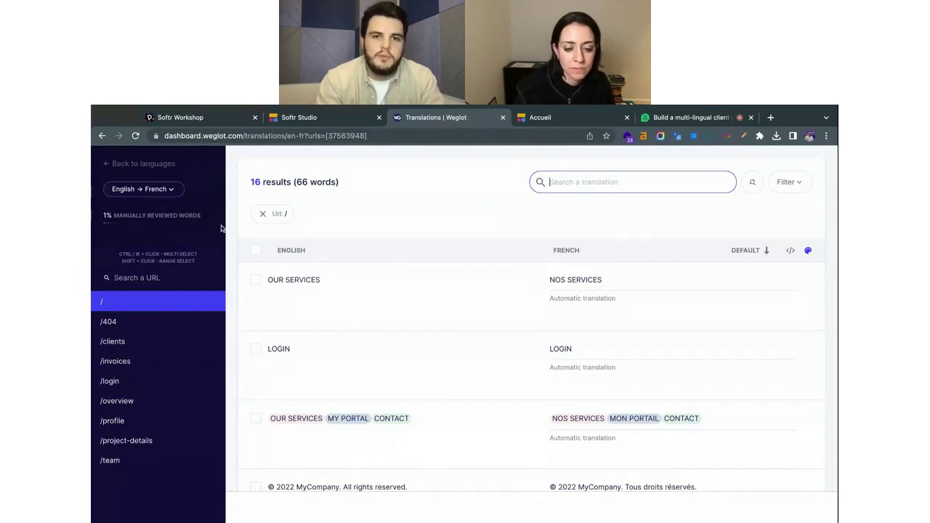
Return to the languages list and launch the Visual Editor on the site.
{"action": "left_click", "coordinate": [152, 164]}
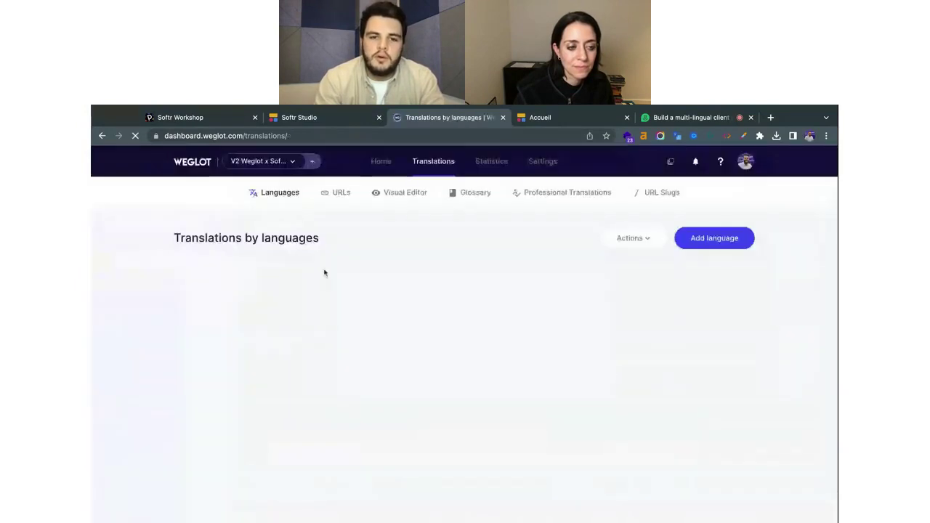
{"action": "left_click", "coordinate": [401, 194]}
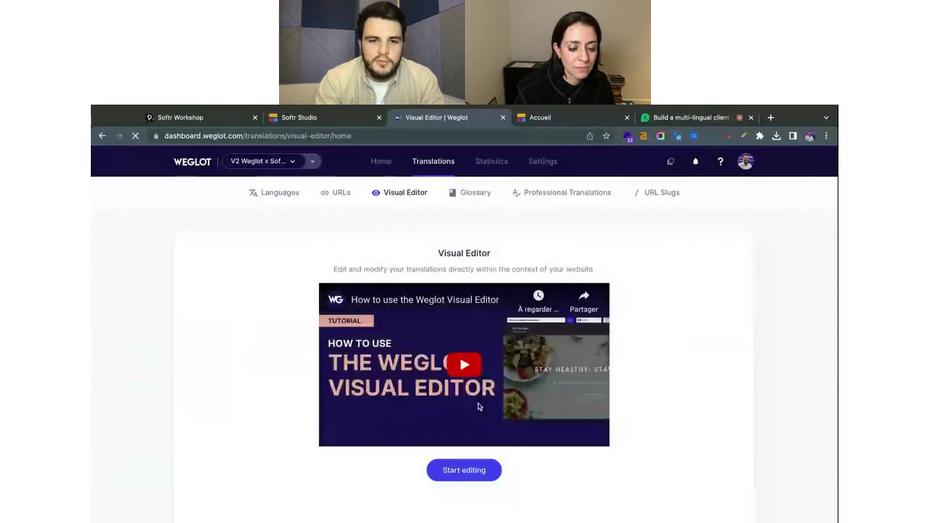
{"action": "scroll", "coordinate": [478, 407], "scroll_direction": "down", "scroll_amount": 1}
{"action": "left_click", "coordinate": [473, 408]}
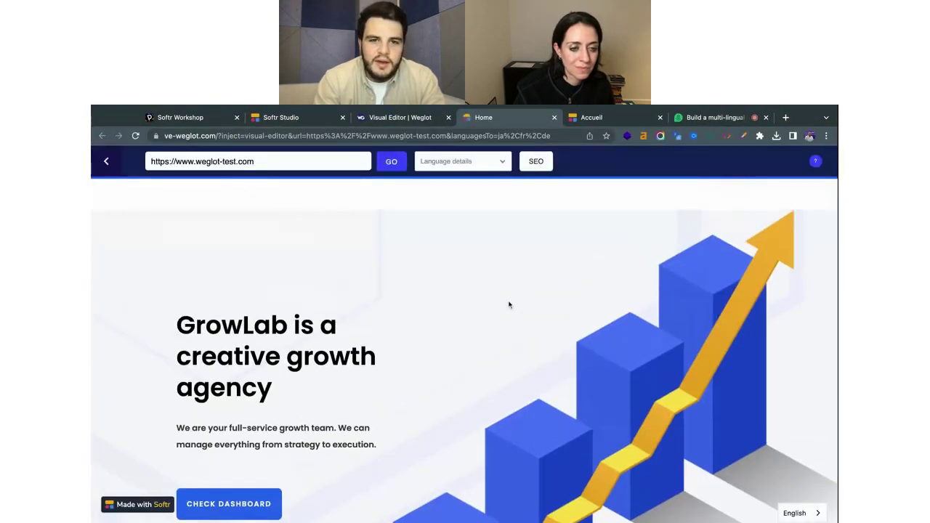
Compare the editor's English GrowLab home page with the live French site tab.
{"action": "left_click", "coordinate": [400, 117]}
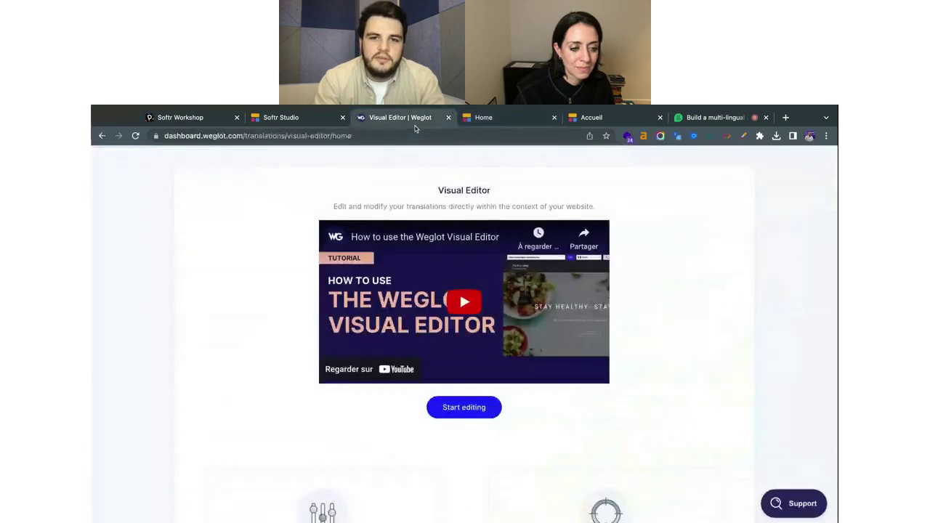
{"action": "left_click", "coordinate": [508, 116]}
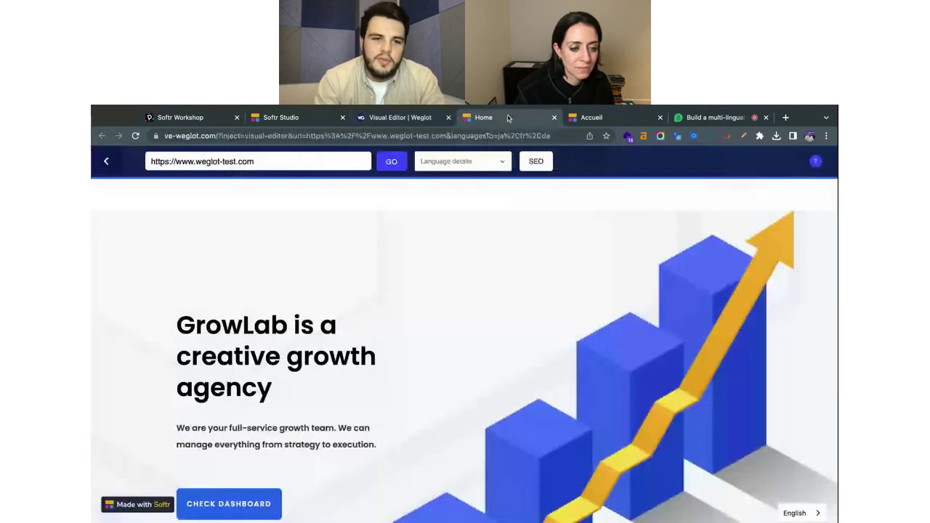
{"action": "scroll", "coordinate": [476, 301], "scroll_direction": "down", "scroll_amount": 2}
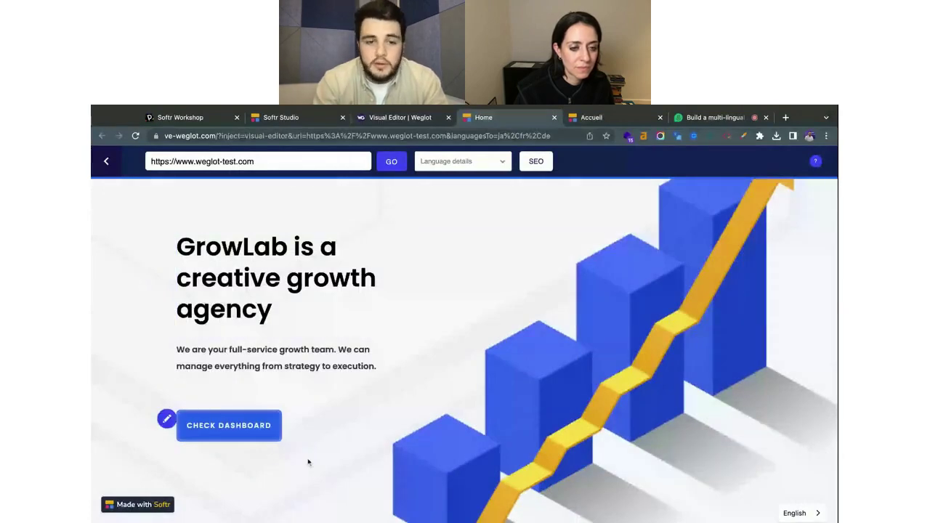
{"action": "key", "text": "ctrl+Tab"}
{"action": "scroll", "coordinate": [473, 308], "scroll_direction": "down", "scroll_amount": 4}
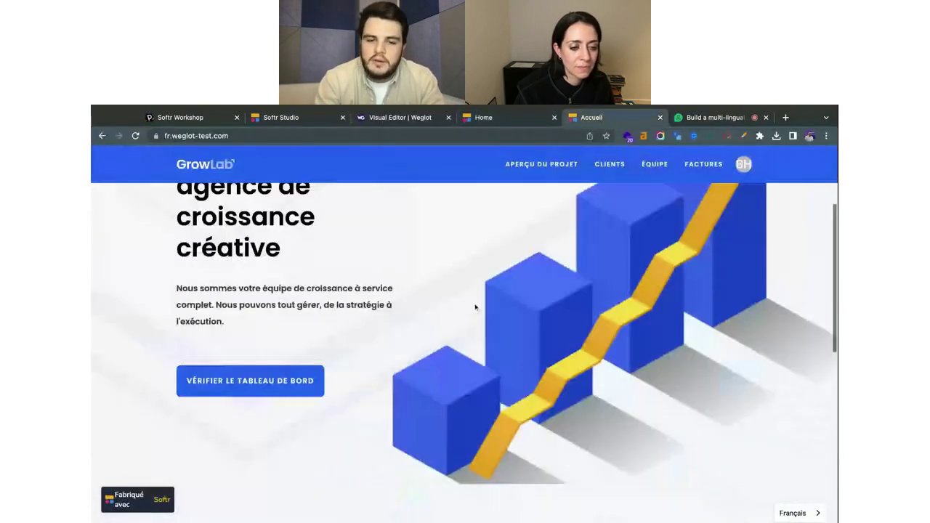
{"action": "scroll", "coordinate": [476, 307], "scroll_direction": "down", "scroll_amount": 10}
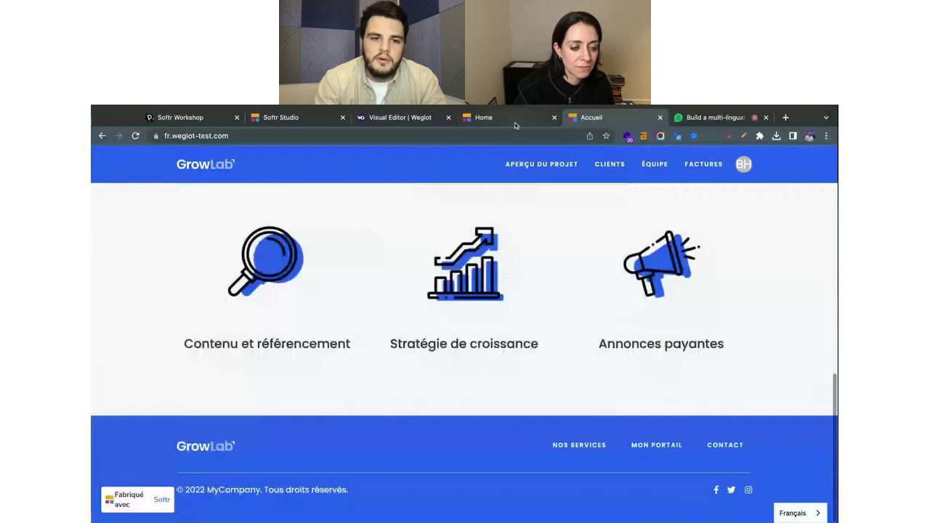
{"action": "left_click", "coordinate": [515, 124]}
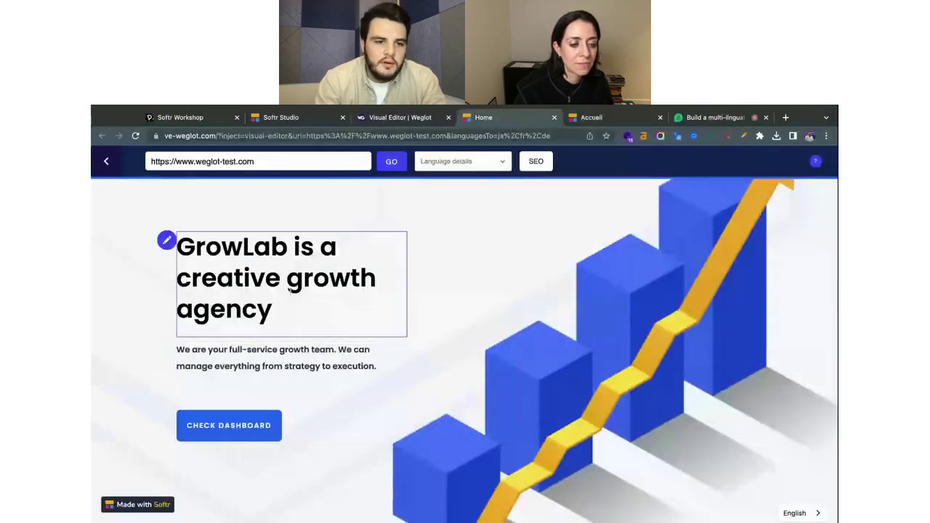
{"action": "scroll", "coordinate": [339, 436], "scroll_direction": "down", "scroll_amount": 2}
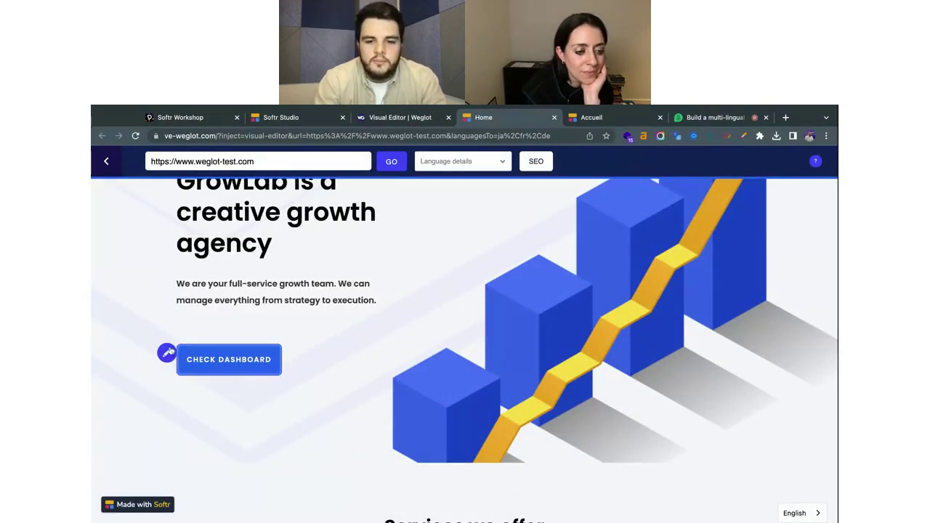
{"action": "scroll", "coordinate": [253, 410], "scroll_direction": "down", "scroll_amount": 5}
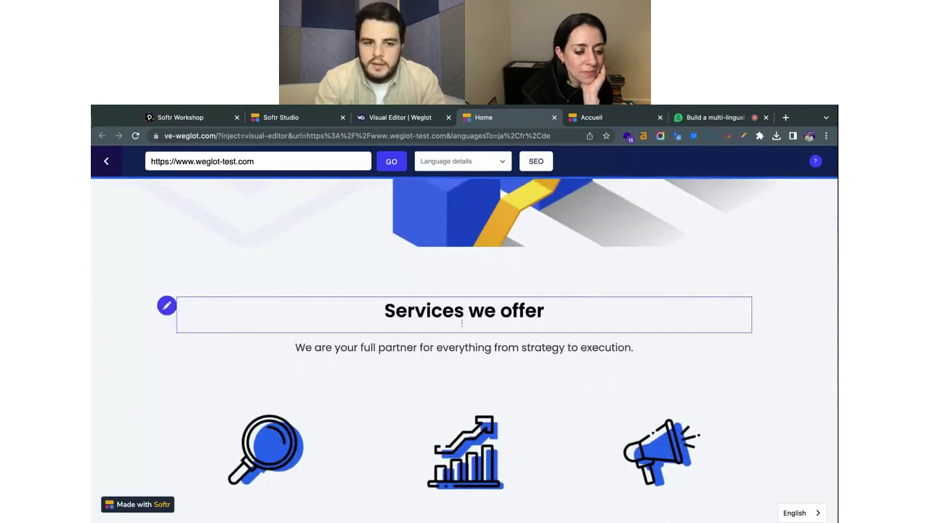
{"action": "scroll", "coordinate": [519, 380], "scroll_direction": "down", "scroll_amount": 5}
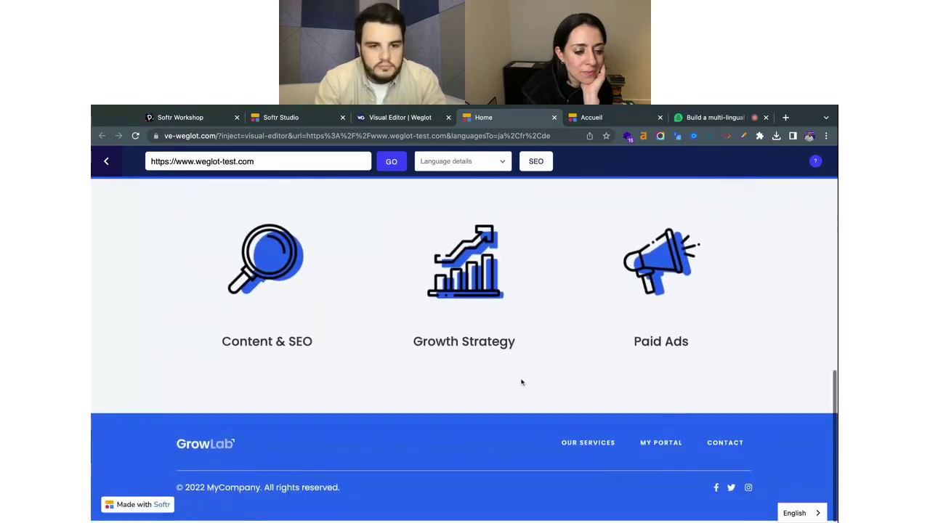
{"action": "scroll", "coordinate": [521, 382], "scroll_direction": "up", "scroll_amount": 10}
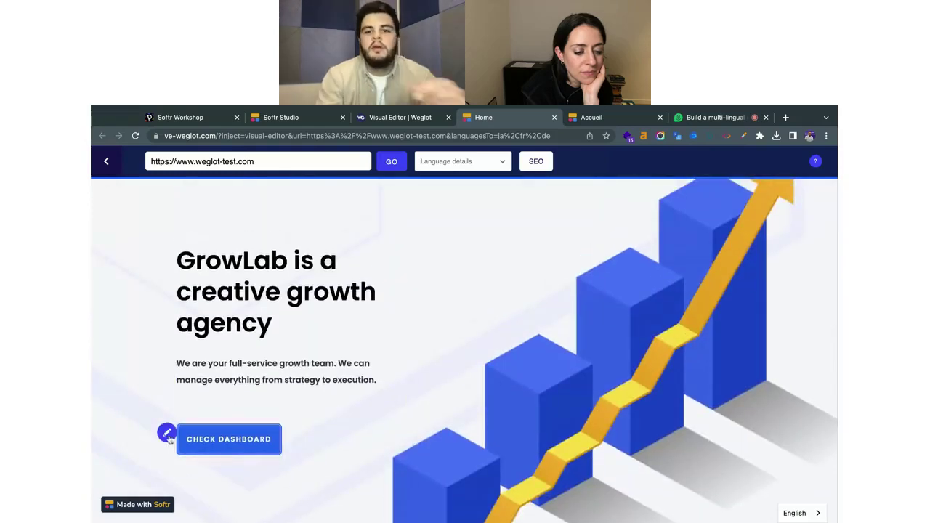
Change the French CHECK DASHBOARD translation from TABLEAU DE BORD to 'VÉRIFIER LE DASHBOARD'.
{"action": "left_click", "coordinate": [167, 434]}
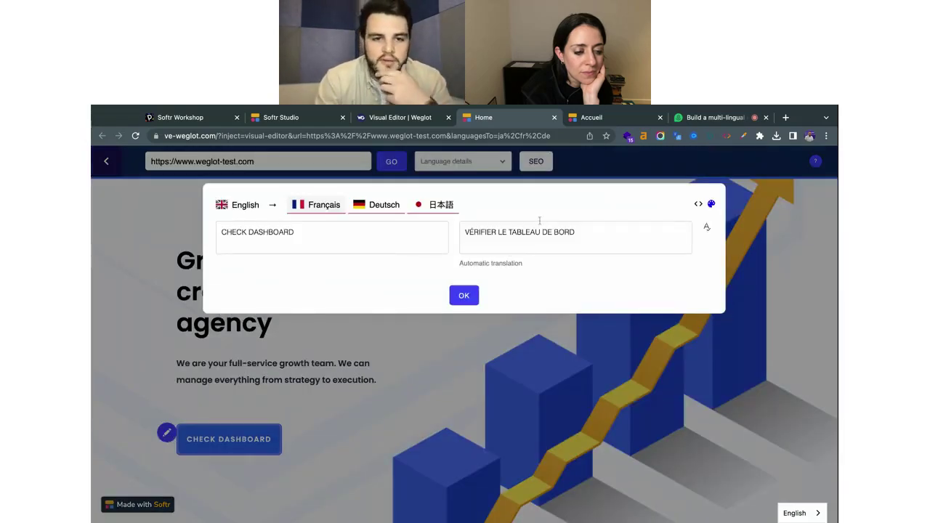
{"action": "left_click", "coordinate": [362, 206]}
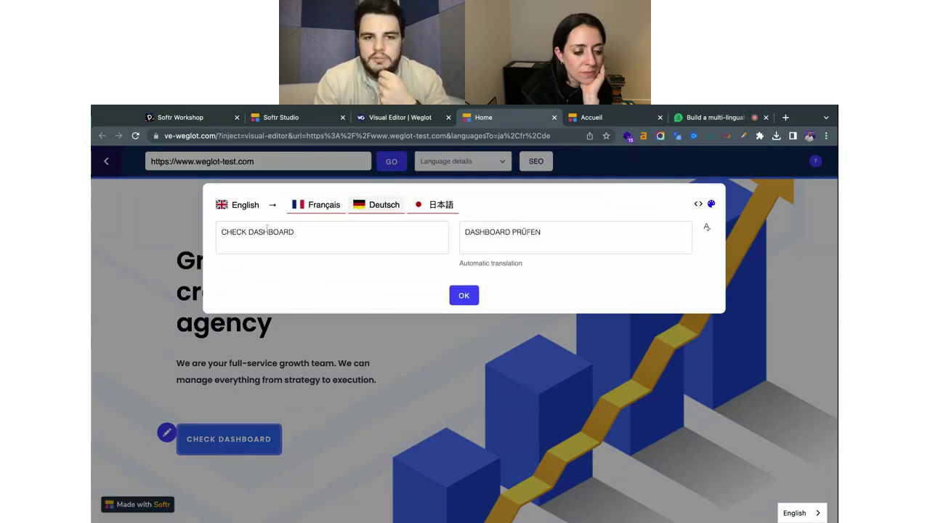
{"action": "left_click", "coordinate": [320, 207]}
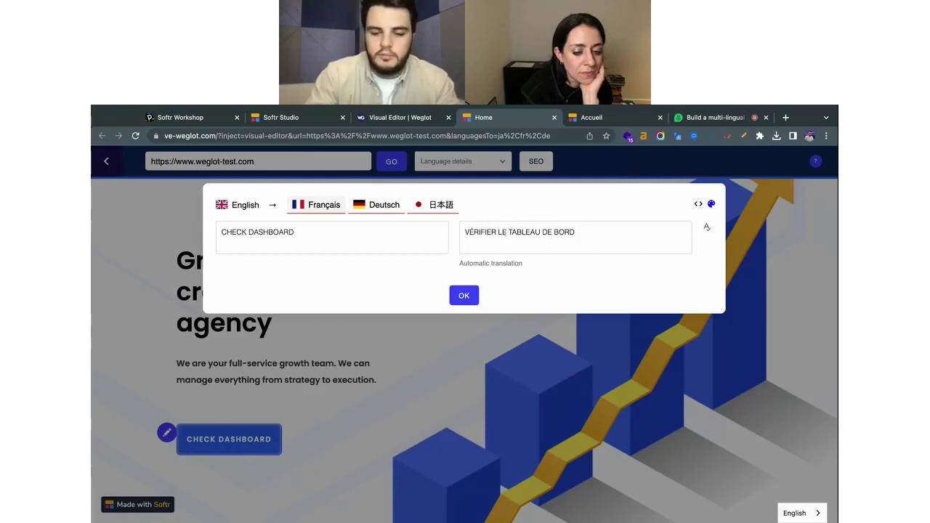
{"action": "left_click_drag", "start_coordinate": [507, 233], "coordinate": [576, 233]}
{"action": "key", "text": "BackSpace"}
{"action": "type", "text": "D"}
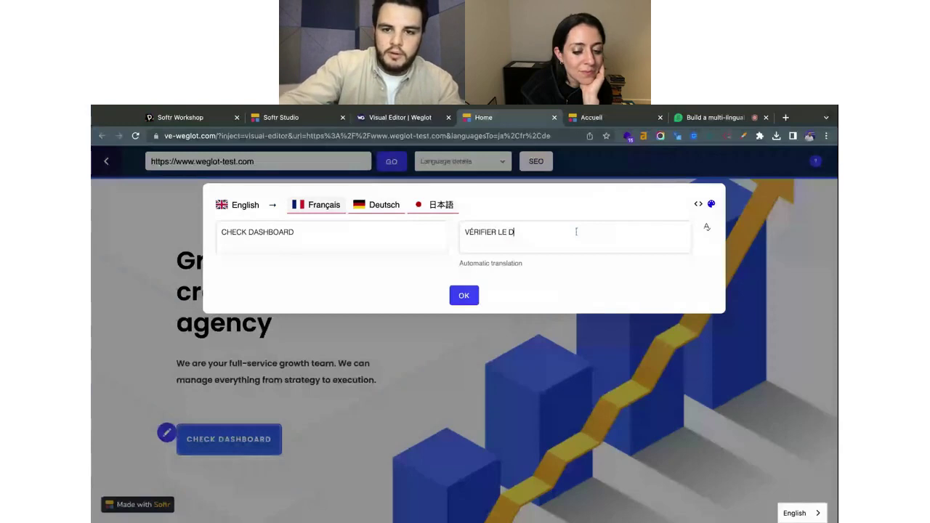
{"action": "type", "text": "ASHBOA"}
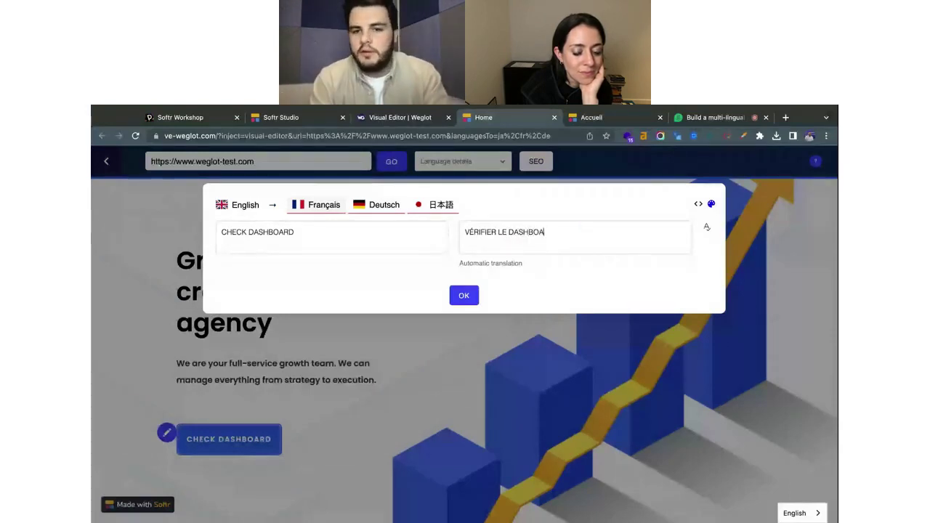
{"action": "type", "text": "RD"}
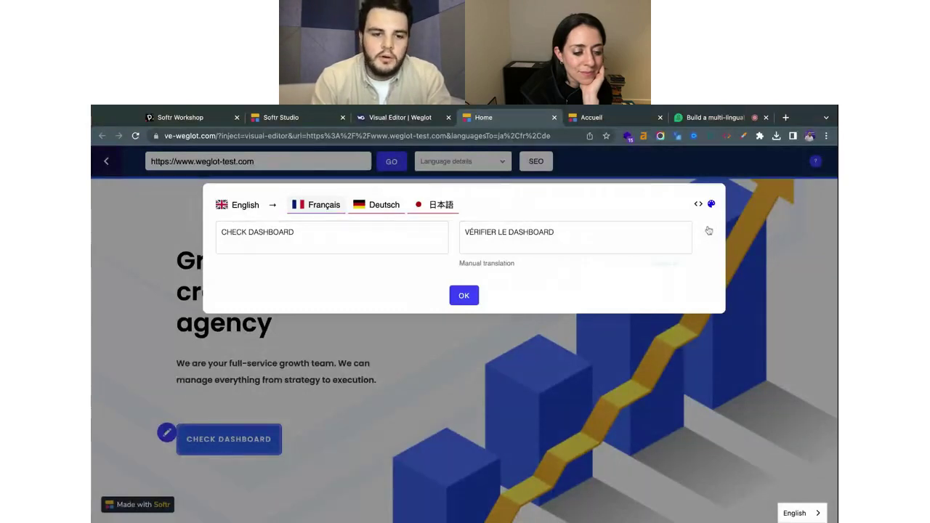
{"action": "left_click", "coordinate": [465, 296]}
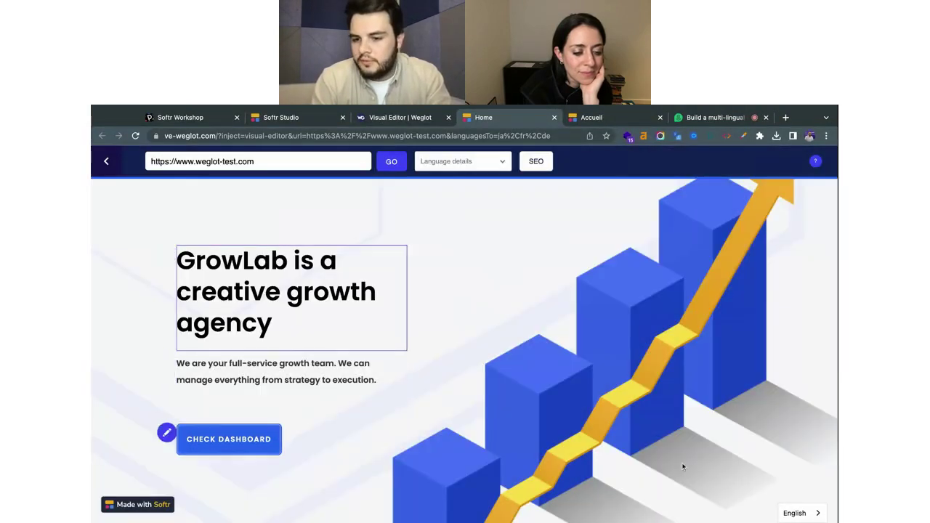
Preview the GrowLab homepage in Français, then return to Weglot's Visual Editor overview page.
{"action": "mouse_move", "coordinate": [795, 512]}
{"action": "left_click", "coordinate": [805, 461]}
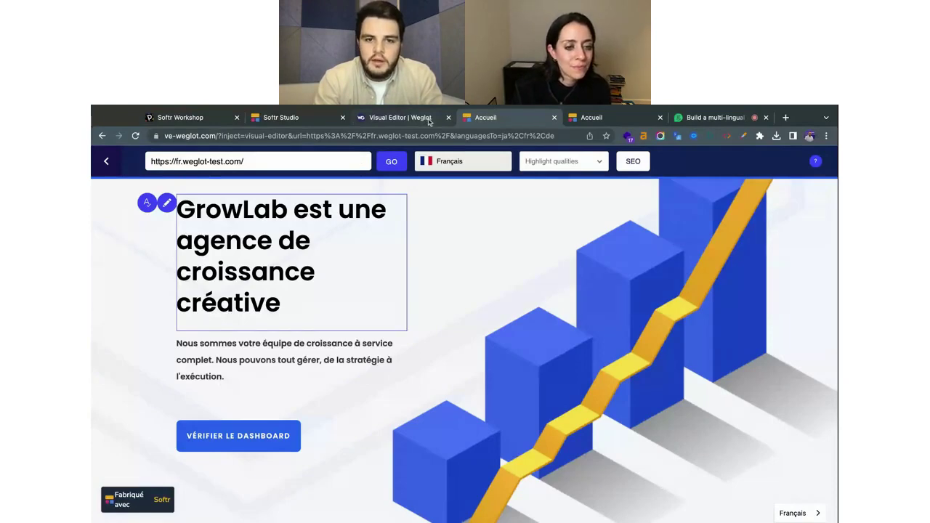
{"action": "left_click", "coordinate": [429, 120]}
{"action": "scroll", "coordinate": [481, 263], "scroll_direction": "down", "scroll_amount": 1}
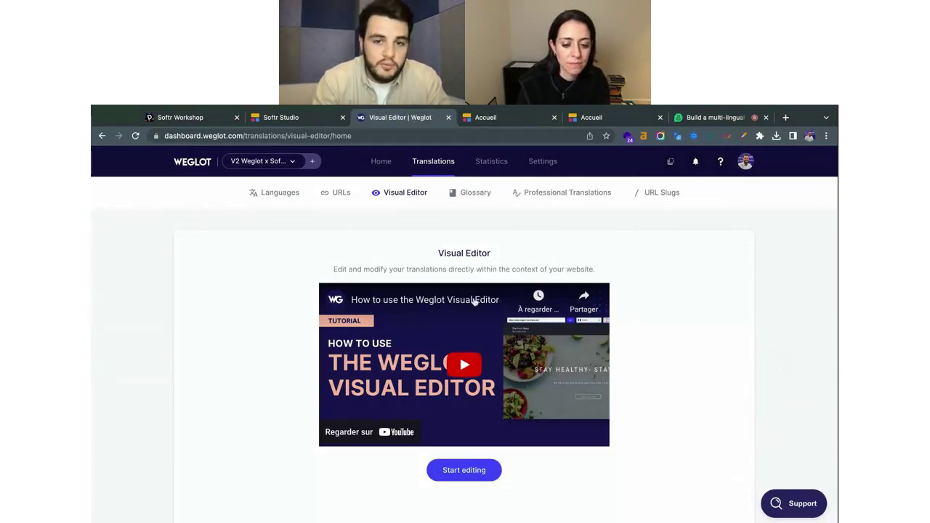
In the Glossary, start a Never translate rule, check rule types, discard it, and open Statistics.
{"action": "left_click", "coordinate": [475, 195]}
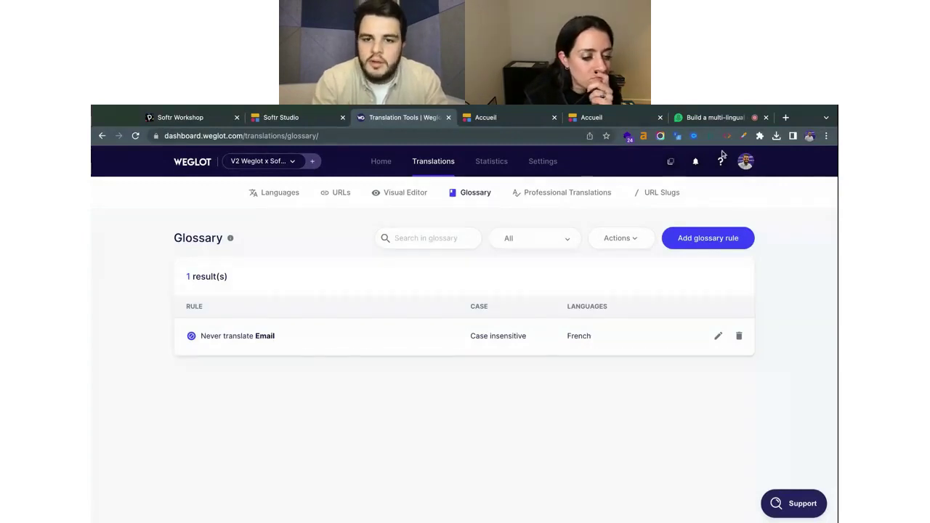
{"action": "left_click", "coordinate": [718, 238]}
{"action": "left_click", "coordinate": [533, 276]}
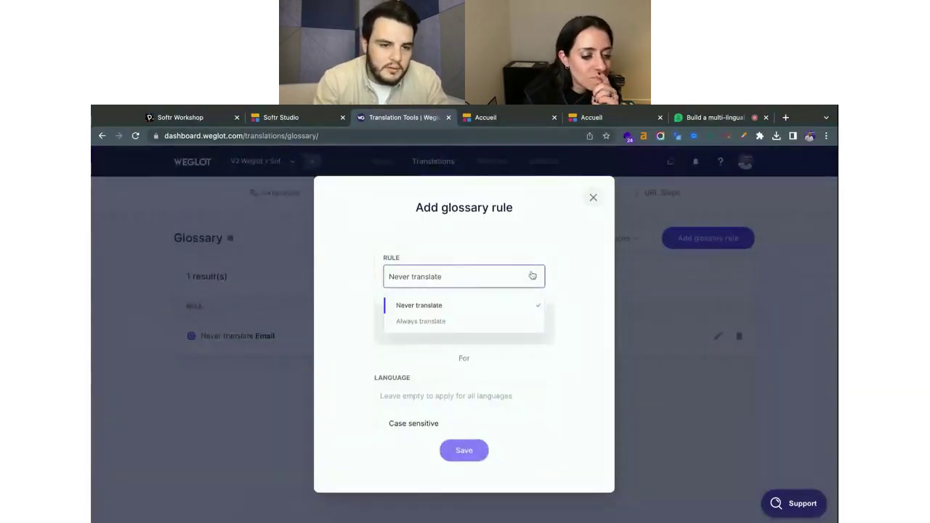
{"action": "left_click", "coordinate": [243, 381]}
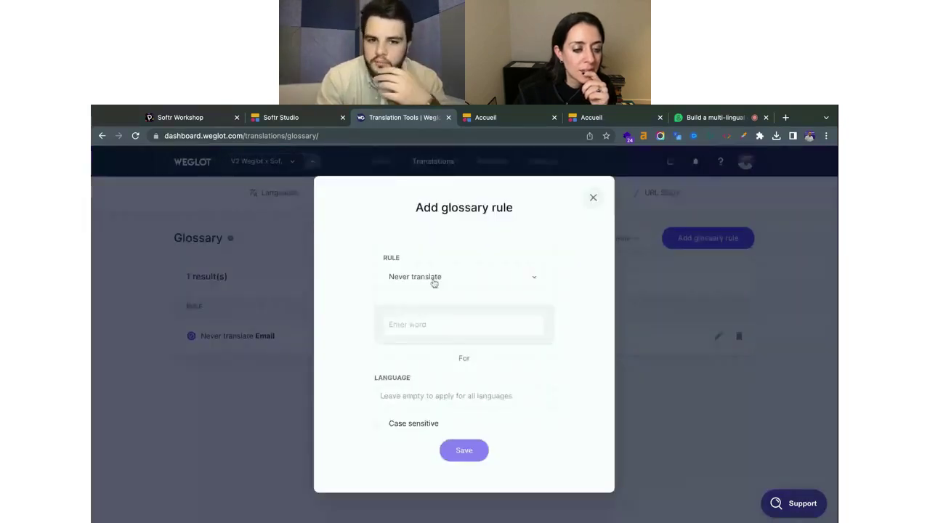
{"action": "left_click", "coordinate": [430, 325]}
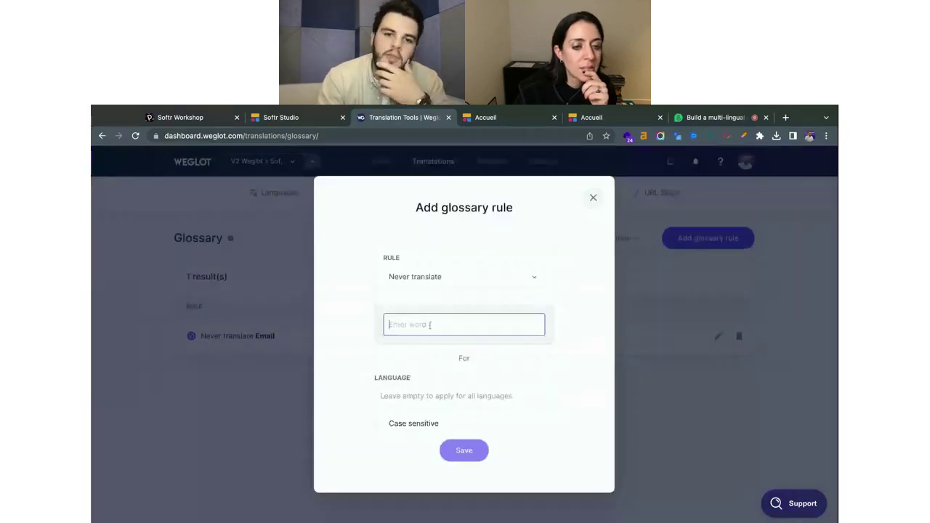
{"action": "left_click", "coordinate": [442, 279]}
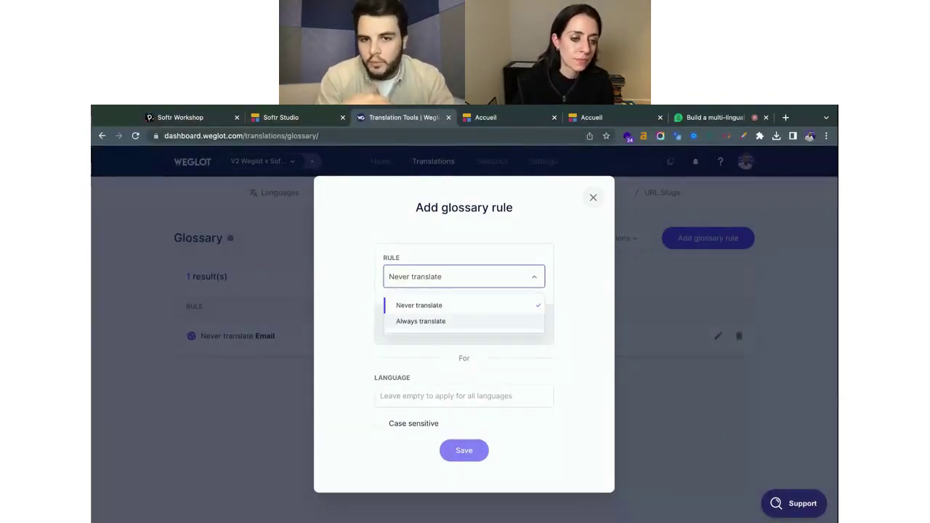
{"action": "left_click", "coordinate": [590, 200]}
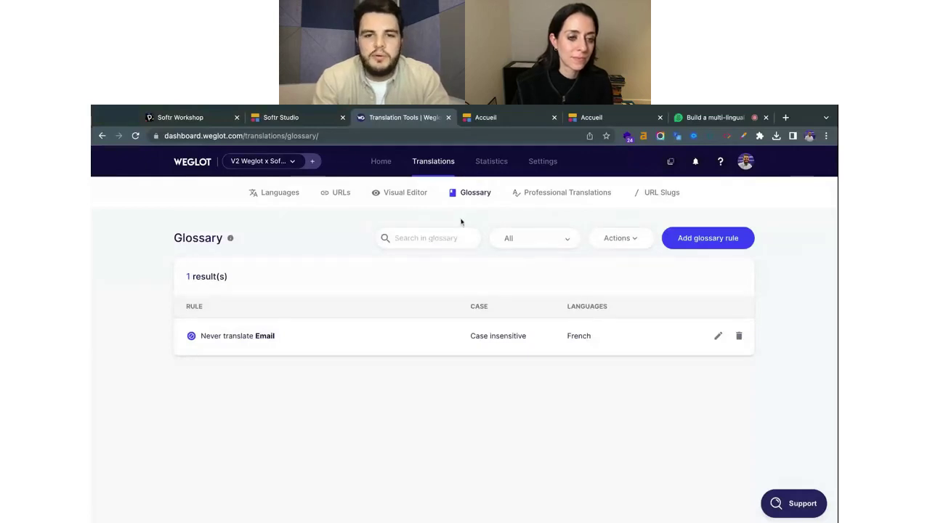
{"action": "left_click", "coordinate": [492, 161]}
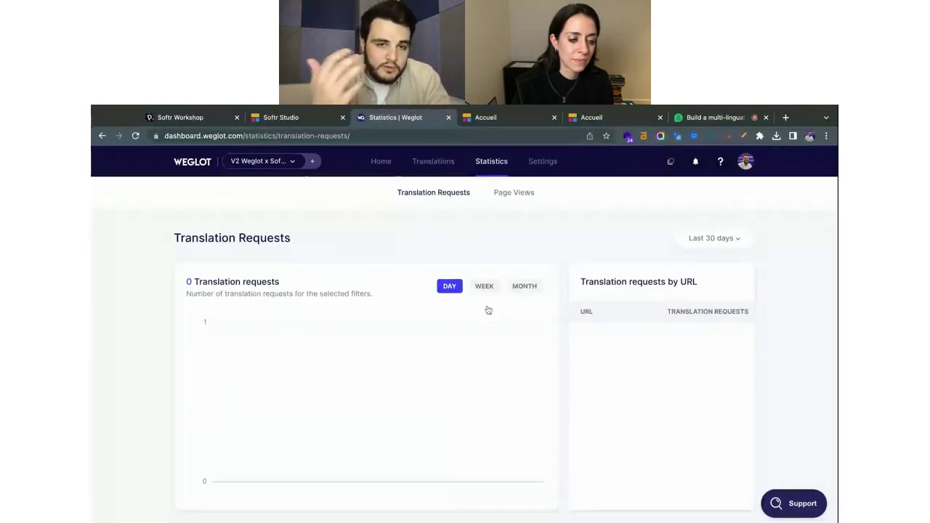
Show the Page Views statistics, listing French at 170 and English at 83 page views.
{"action": "left_click", "coordinate": [514, 200]}
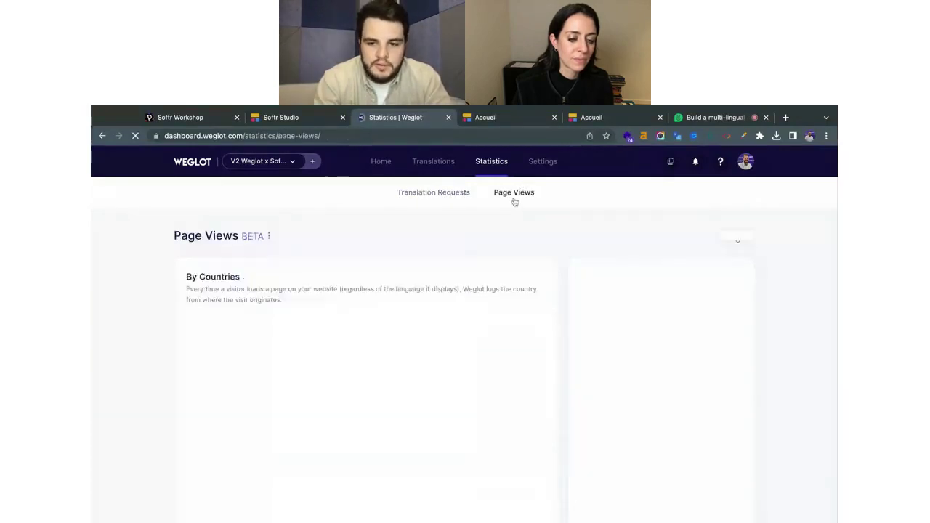
{"action": "scroll", "coordinate": [437, 298], "scroll_direction": "down", "scroll_amount": 1}
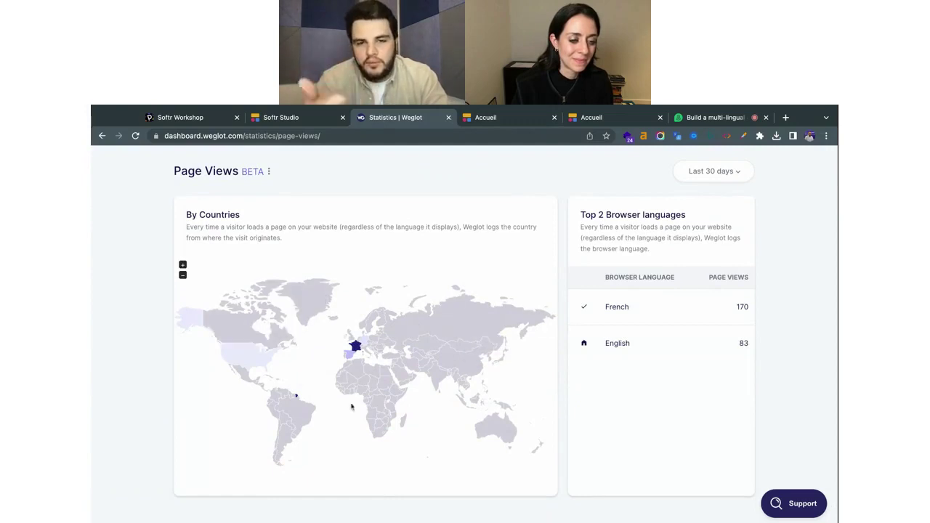
{"action": "scroll", "coordinate": [652, 317], "scroll_direction": "up", "scroll_amount": 2}
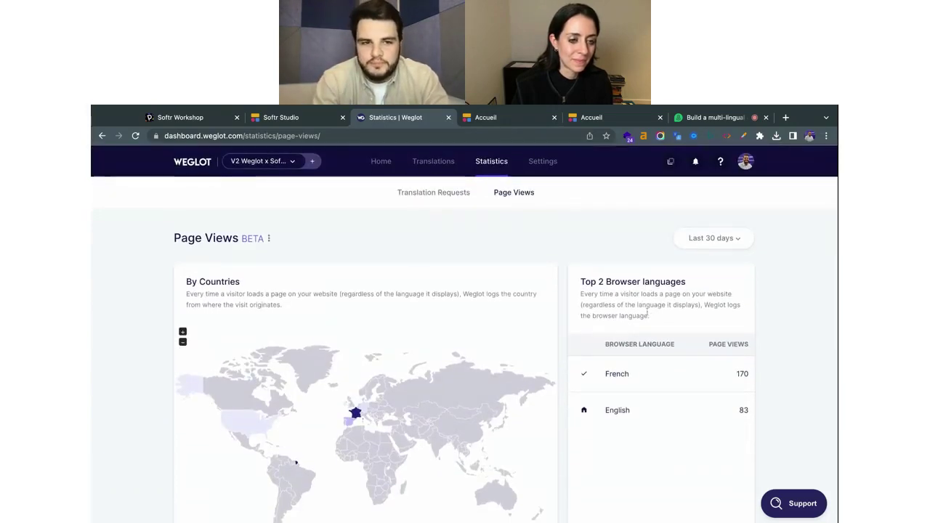
Review the General settings: project V2 Weglot x Softr Webinar, English original, Auto switch off.
{"action": "left_click", "coordinate": [545, 162]}
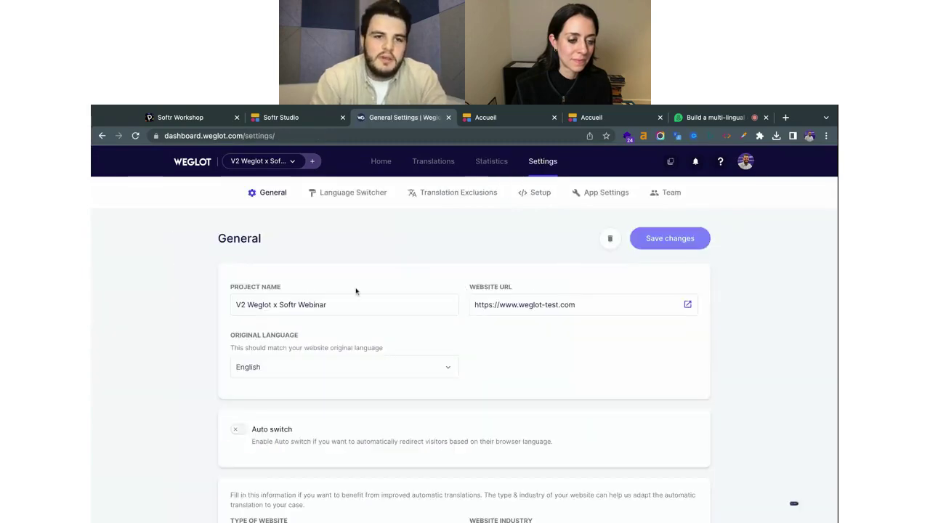
{"action": "scroll", "coordinate": [356, 291], "scroll_direction": "down", "scroll_amount": 1}
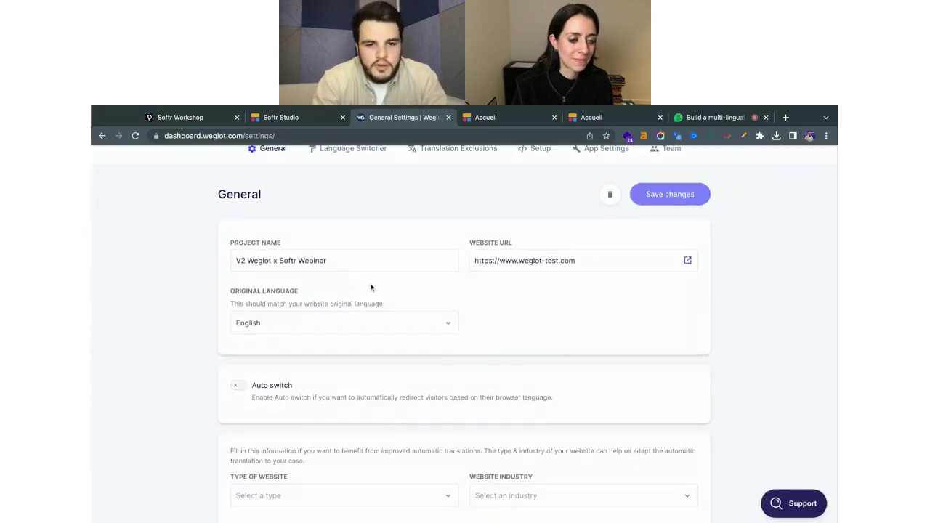
{"action": "scroll", "coordinate": [430, 307], "scroll_direction": "down", "scroll_amount": 1}
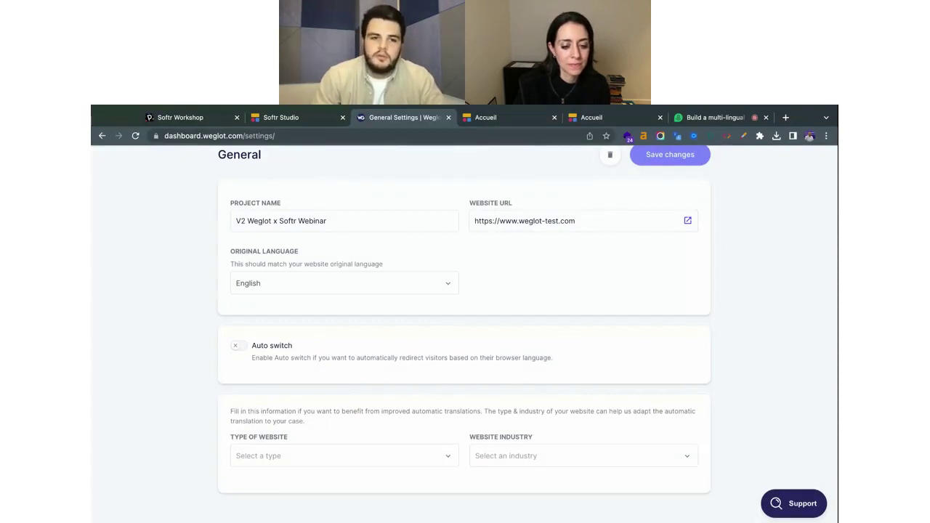
{"action": "scroll", "coordinate": [465, 334], "scroll_direction": "up", "scroll_amount": 3}
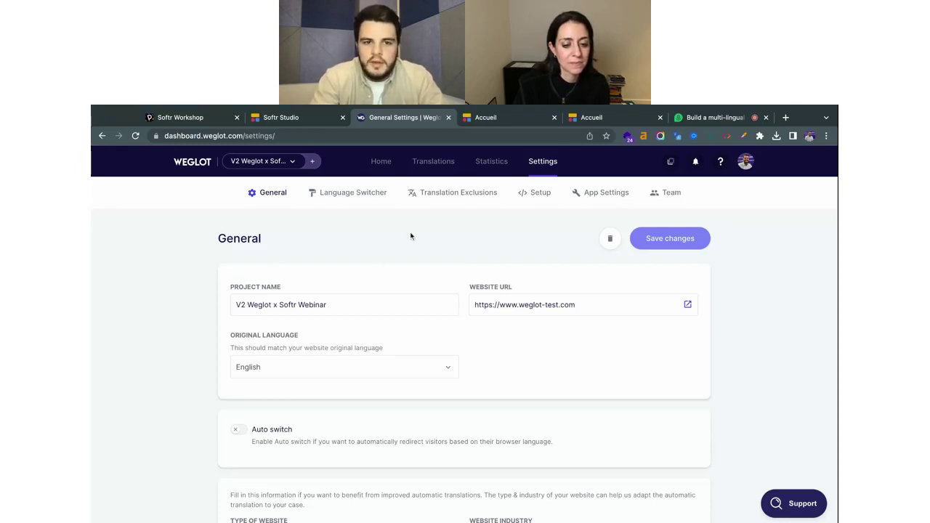
Review the Language Switcher settings: full language names, no flags, dropdown button.
{"action": "left_click", "coordinate": [343, 194]}
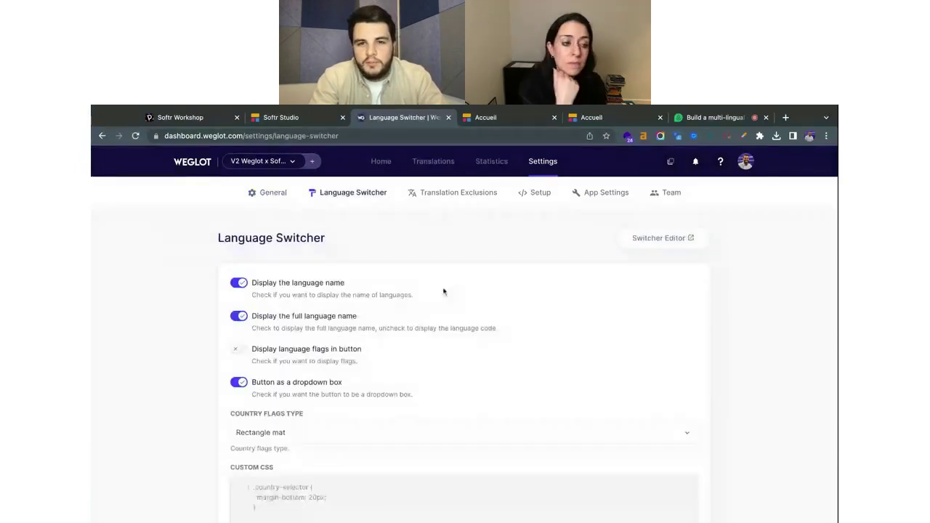
{"action": "scroll", "coordinate": [442, 290], "scroll_direction": "down", "scroll_amount": 2}
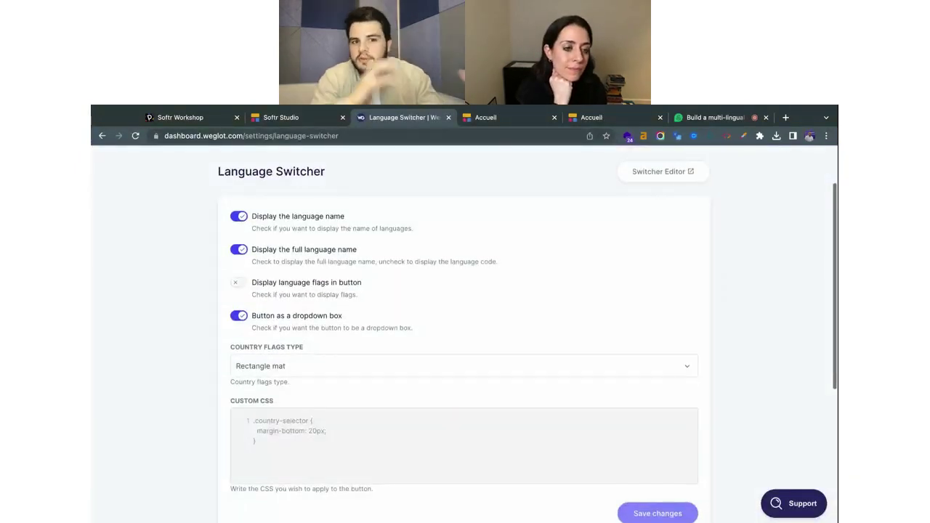
{"action": "scroll", "coordinate": [443, 292], "scroll_direction": "up", "scroll_amount": 1}
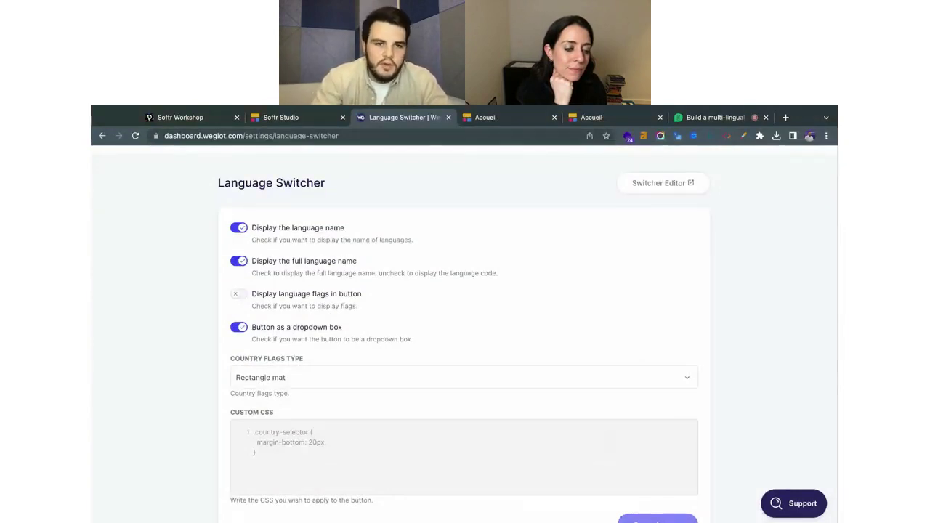
{"action": "scroll", "coordinate": [443, 291], "scroll_direction": "down", "scroll_amount": 1}
{"action": "scroll", "coordinate": [550, 187], "scroll_direction": "up", "scroll_amount": 3}
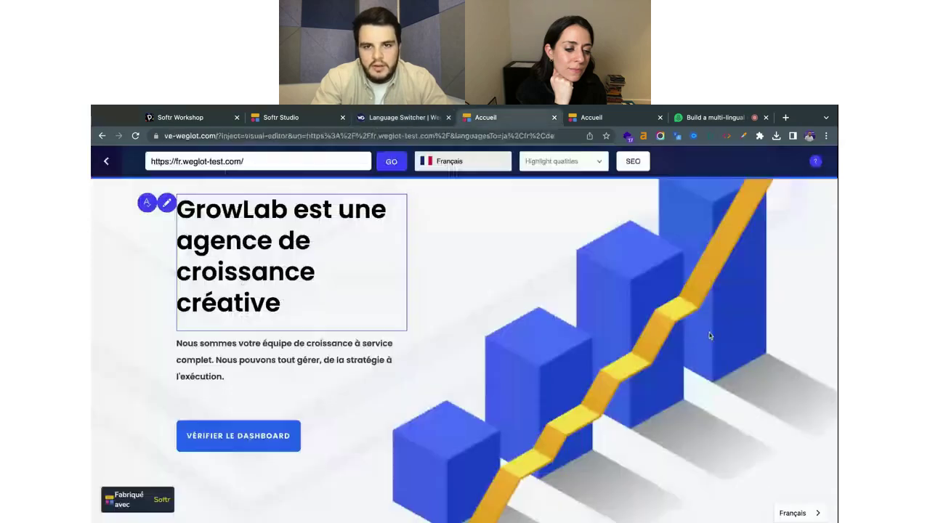
Close the extra Accueil visual-editor tab and go back to the Language Switcher settings.
{"action": "left_click", "coordinate": [508, 117]}
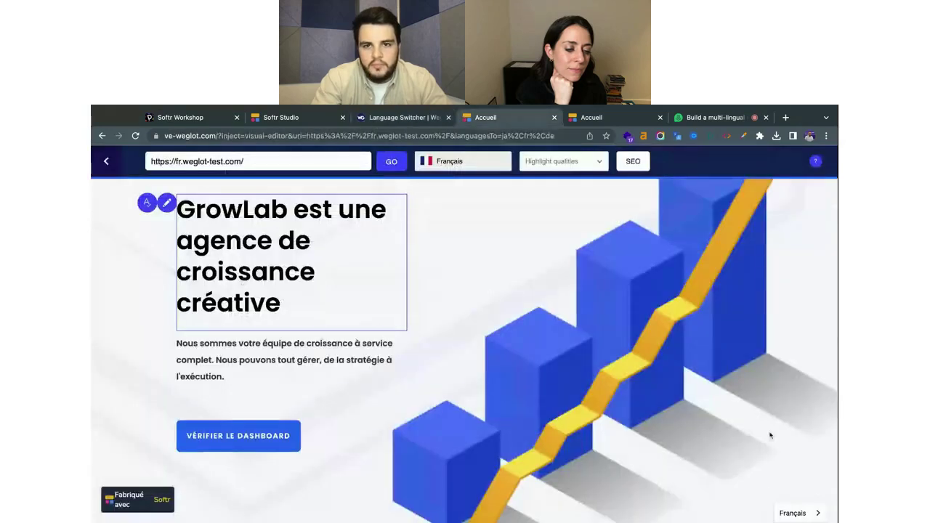
{"action": "left_click", "coordinate": [554, 117]}
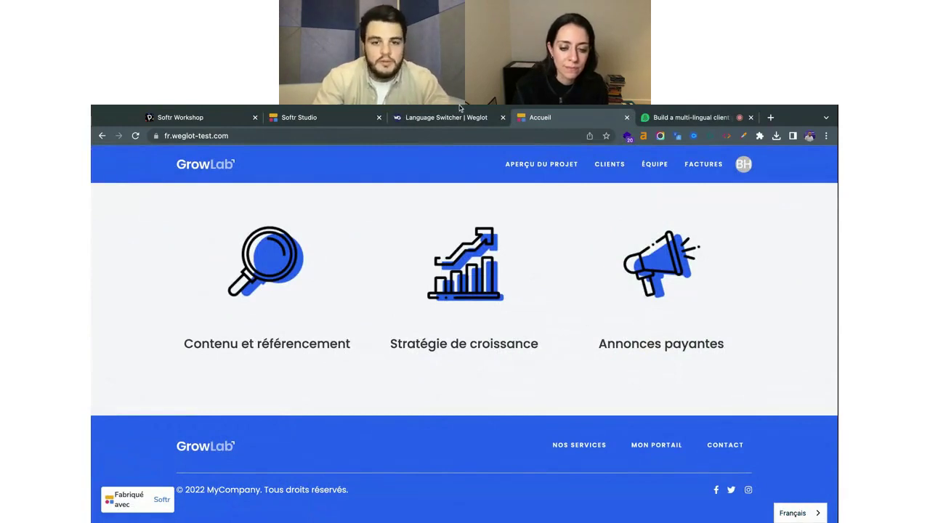
{"action": "left_click", "coordinate": [436, 119]}
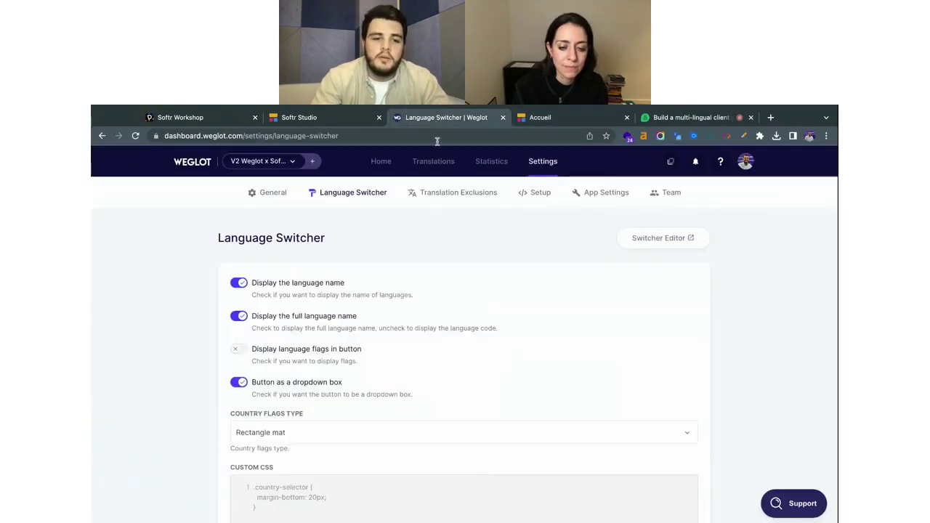
{"action": "scroll", "coordinate": [438, 397], "scroll_direction": "down", "scroll_amount": 3}
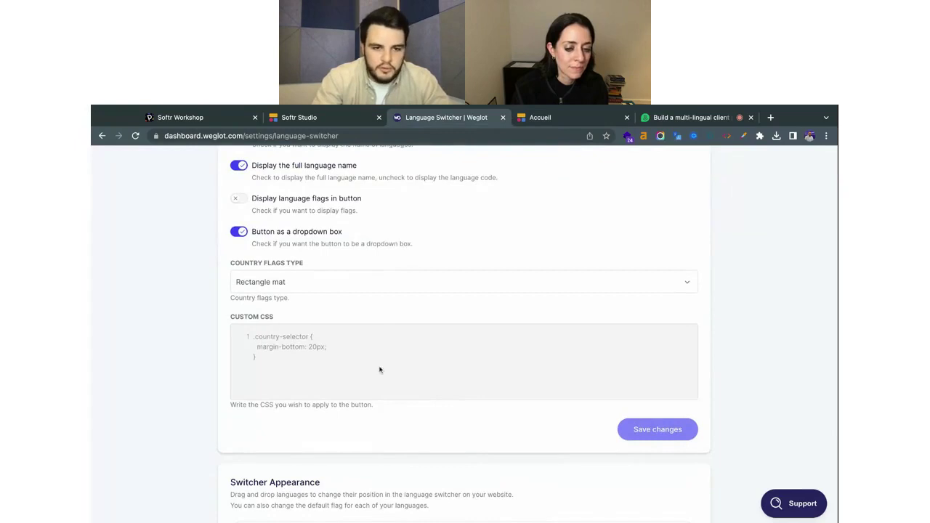
{"action": "scroll", "coordinate": [379, 370], "scroll_direction": "up", "scroll_amount": 1}
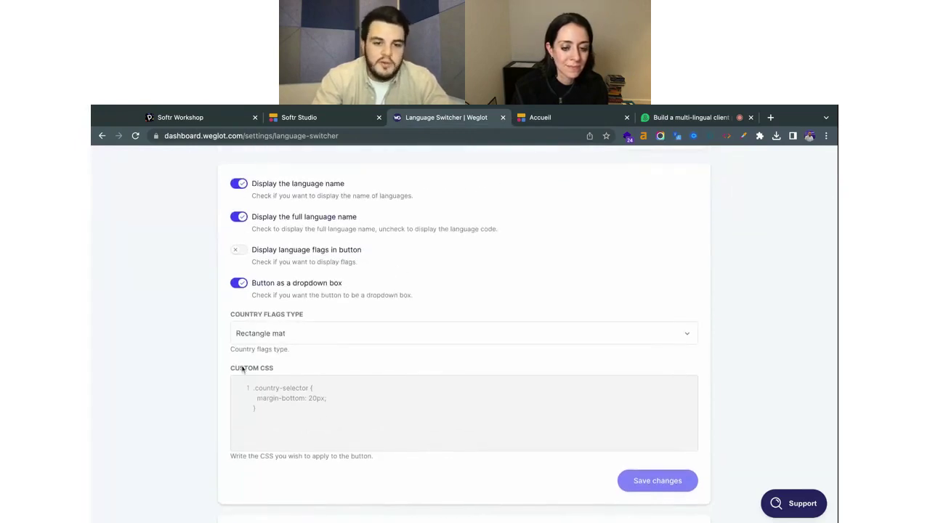
{"action": "scroll", "coordinate": [366, 412], "scroll_direction": "up", "scroll_amount": 1}
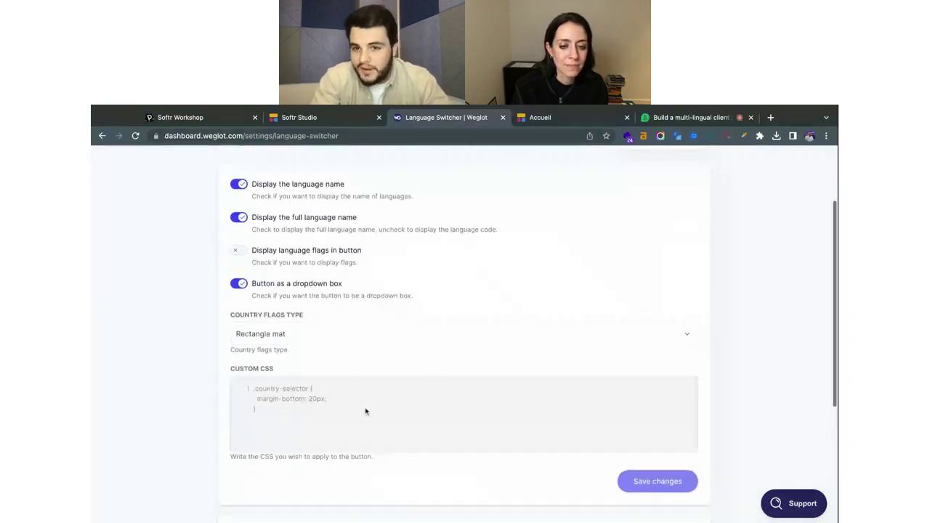
{"action": "scroll", "coordinate": [365, 412], "scroll_direction": "up", "scroll_amount": 3}
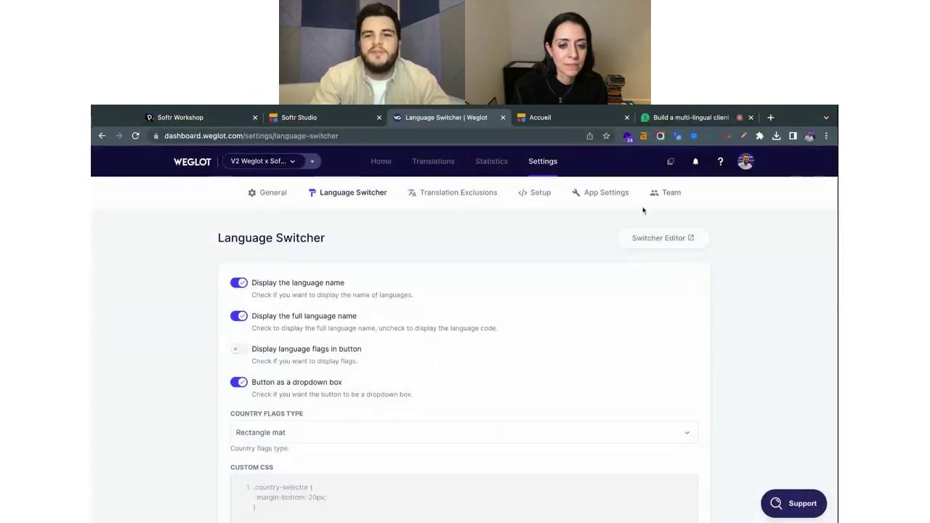
In the switcher visual editor, move the language switcher into the site's top navigation bar.
{"action": "left_click", "coordinate": [646, 247]}
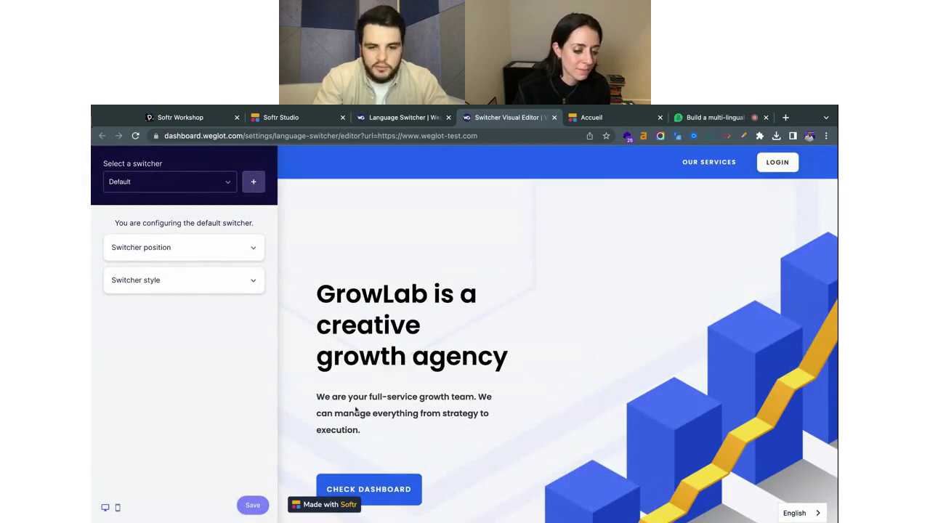
{"action": "left_click", "coordinate": [256, 248]}
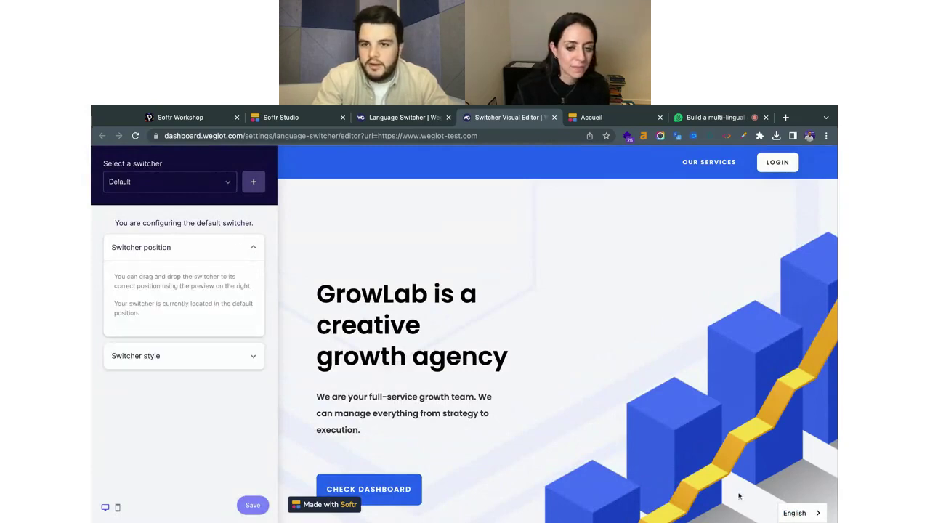
{"action": "mouse_move", "coordinate": [790, 506]}
{"action": "left_mouse_down"}
{"action": "mouse_move", "coordinate": [749, 167]}
{"action": "mouse_move", "coordinate": [769, 163]}
{"action": "left_mouse_up"}
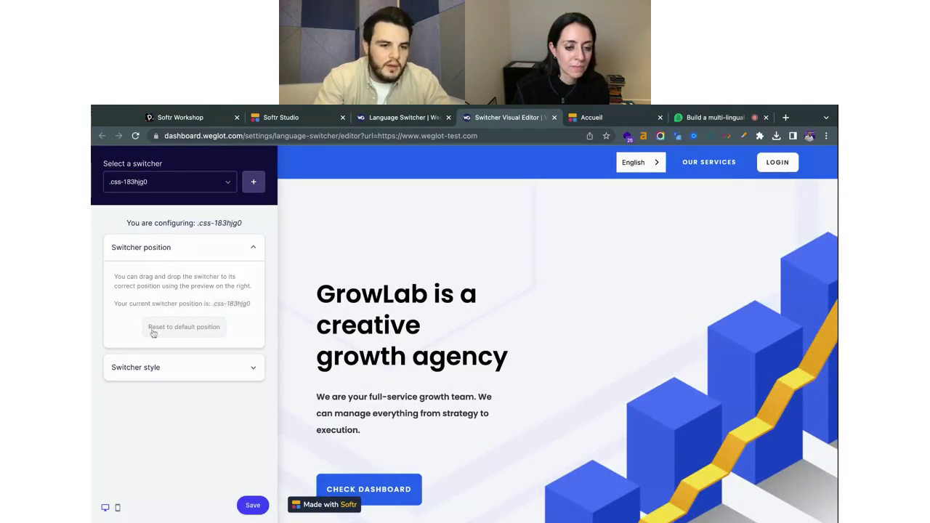
Style the switcher with round flags and no language name, and save it.
{"action": "left_click", "coordinate": [256, 369]}
{"action": "scroll", "coordinate": [199, 418], "scroll_direction": "down", "scroll_amount": 2}
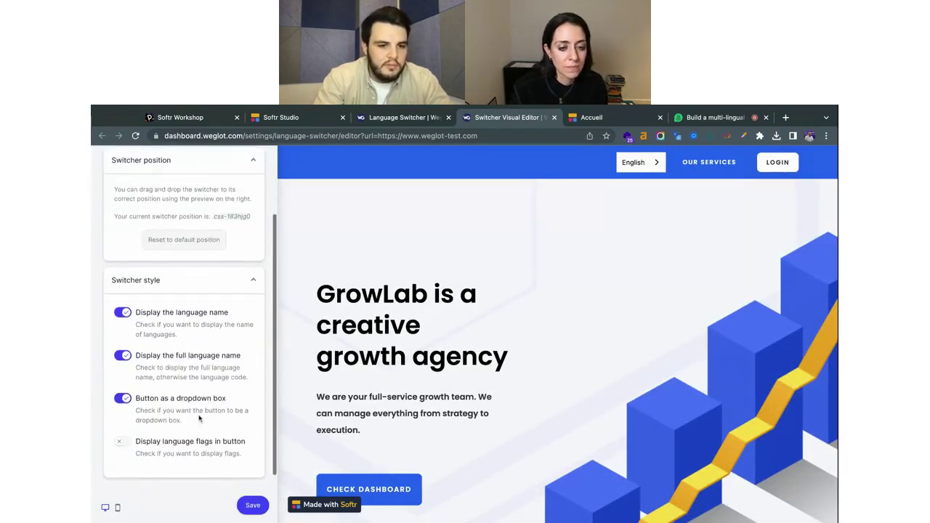
{"action": "left_click", "coordinate": [122, 312]}
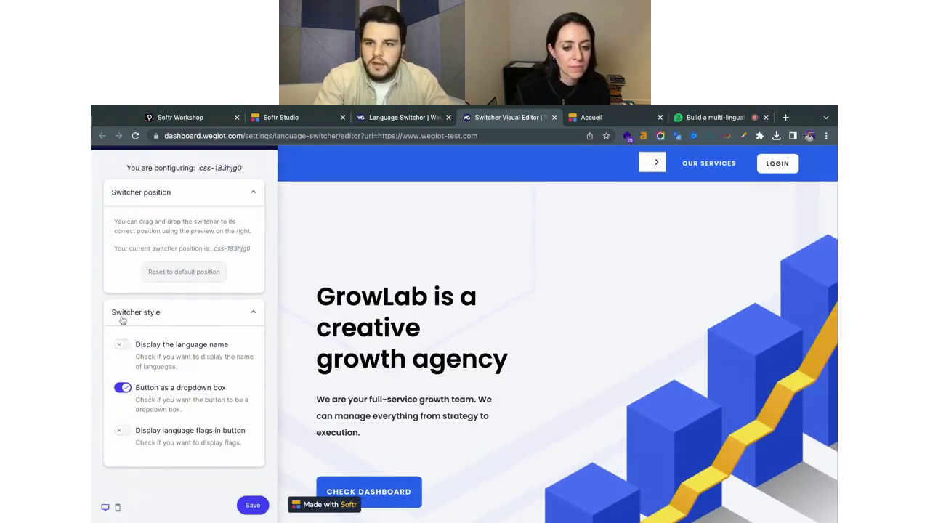
{"action": "left_click", "coordinate": [126, 432]}
{"action": "scroll", "coordinate": [211, 473], "scroll_direction": "down", "scroll_amount": 2}
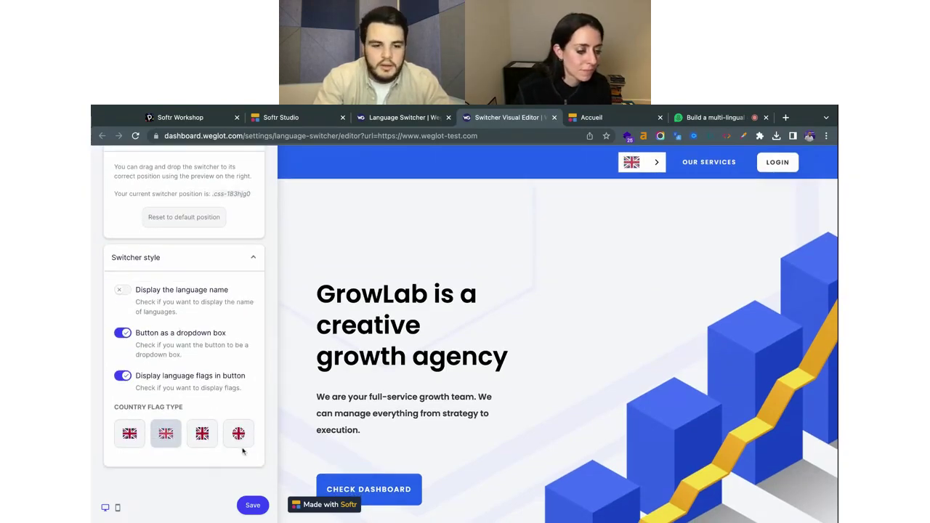
{"action": "left_click", "coordinate": [241, 441]}
{"action": "left_click", "coordinate": [248, 506]}
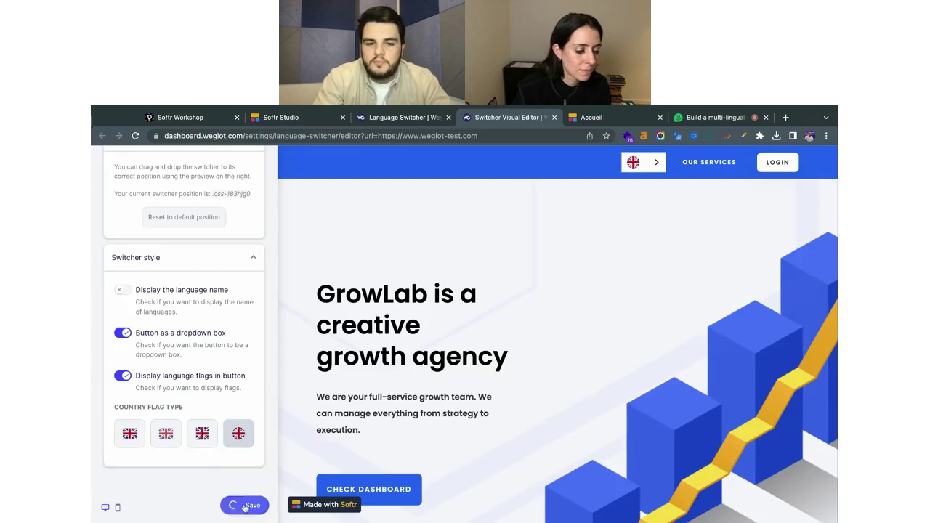
{"action": "left_click", "coordinate": [597, 118]}
Reload fr.weglot-test.com to check the new switcher, then return to the switcher editor.
{"action": "key", "text": "super+r"}
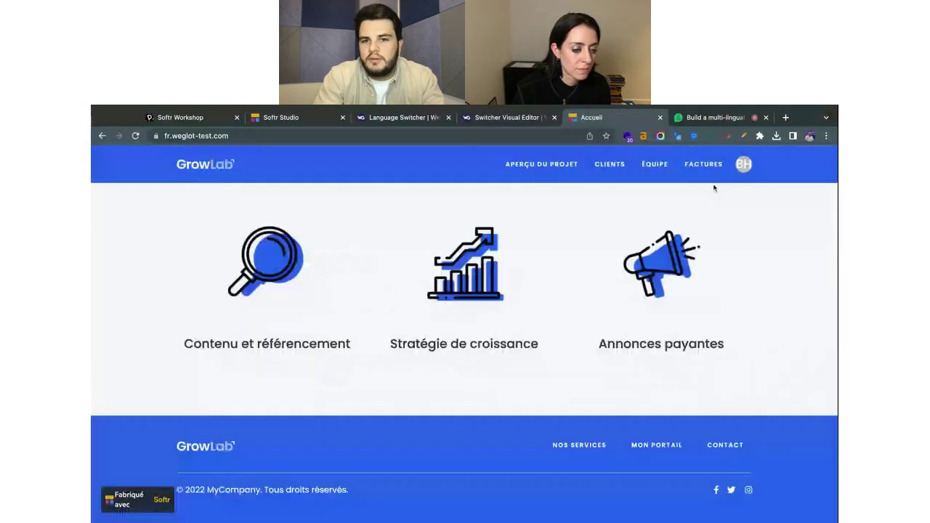
{"action": "scroll", "coordinate": [470, 164], "scroll_direction": "up", "scroll_amount": 1}
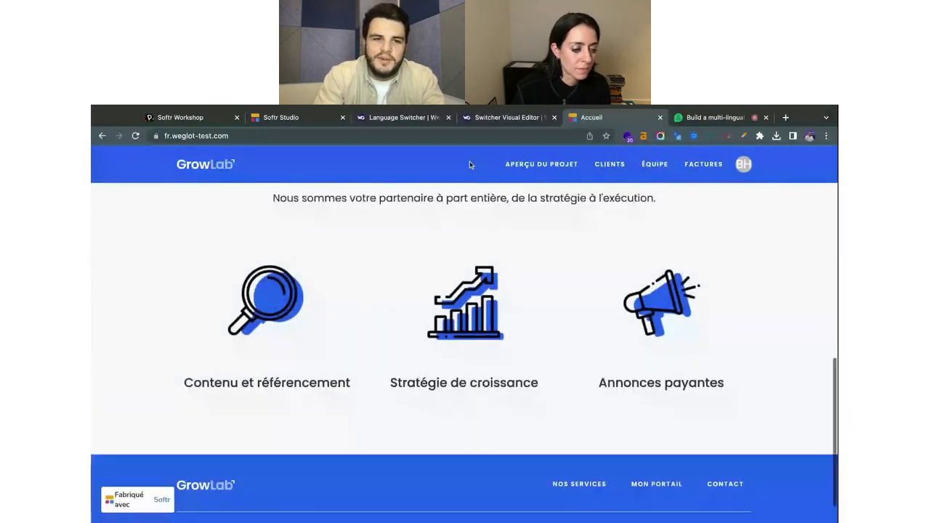
{"action": "scroll", "coordinate": [468, 186], "scroll_direction": "up", "scroll_amount": 3}
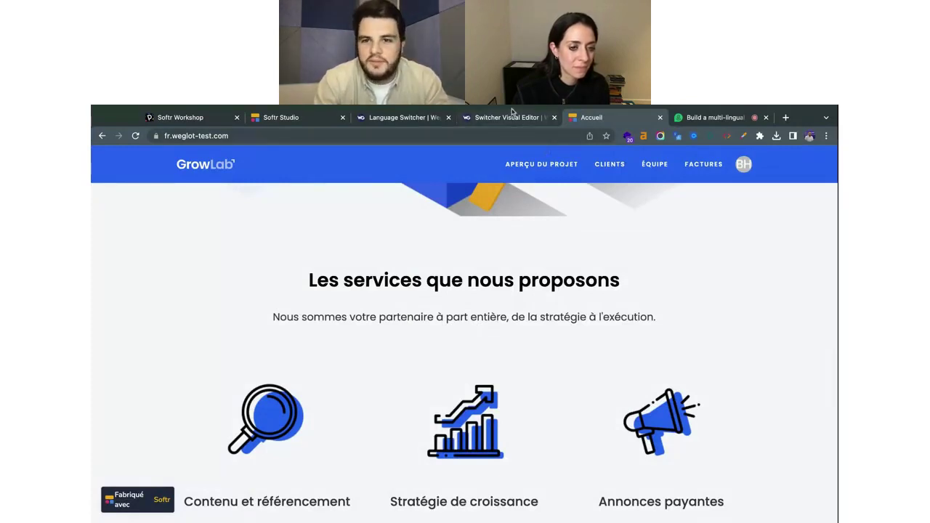
{"action": "left_click", "coordinate": [465, 118]}
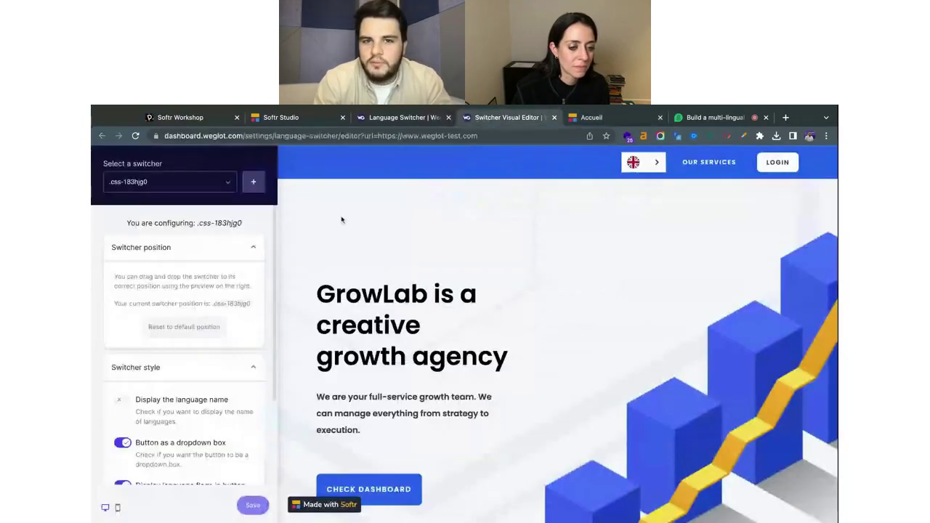
Look over the Language Switcher and Translation Exclusions settings pages.
{"action": "left_click", "coordinate": [423, 113]}
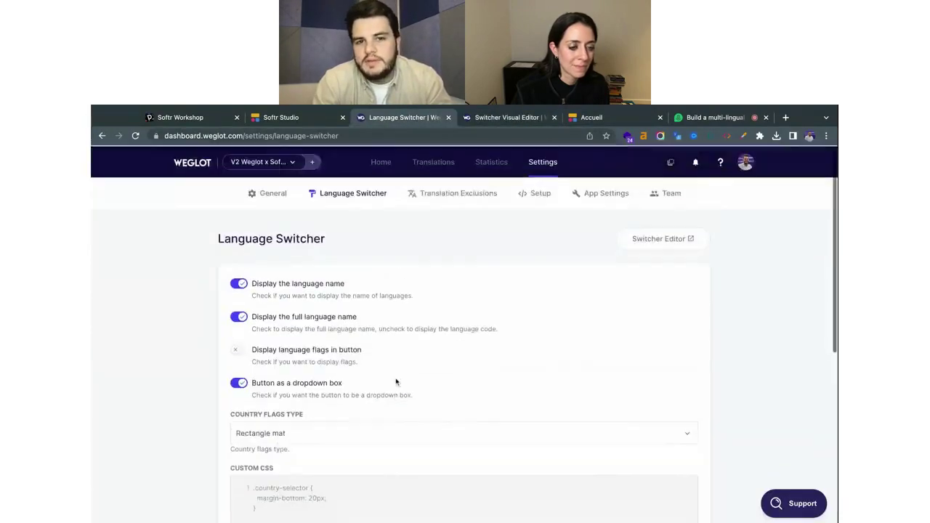
{"action": "scroll", "coordinate": [396, 381], "scroll_direction": "down", "scroll_amount": 2}
{"action": "scroll", "coordinate": [395, 380], "scroll_direction": "up", "scroll_amount": 2}
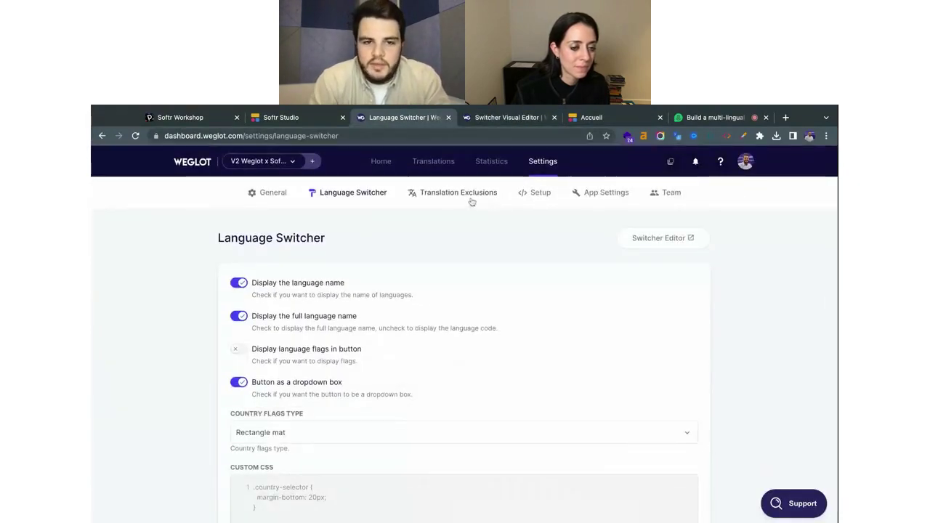
{"action": "left_click", "coordinate": [438, 193]}
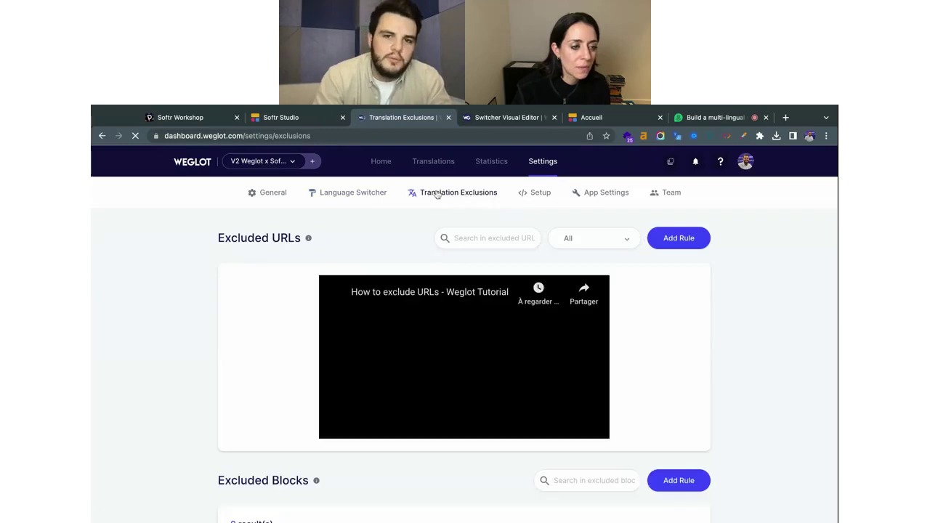
{"action": "scroll", "coordinate": [487, 372], "scroll_direction": "down", "scroll_amount": 1}
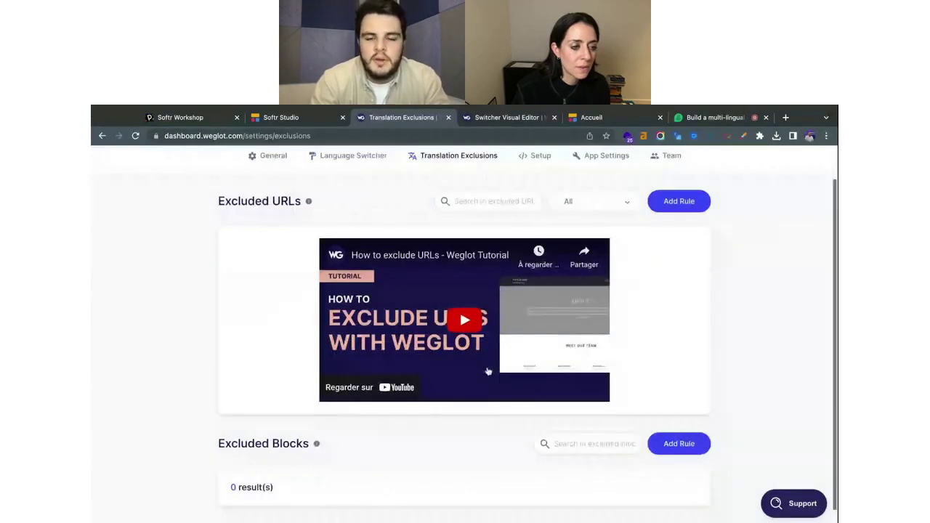
{"action": "scroll", "coordinate": [492, 320], "scroll_direction": "up", "scroll_amount": 1}
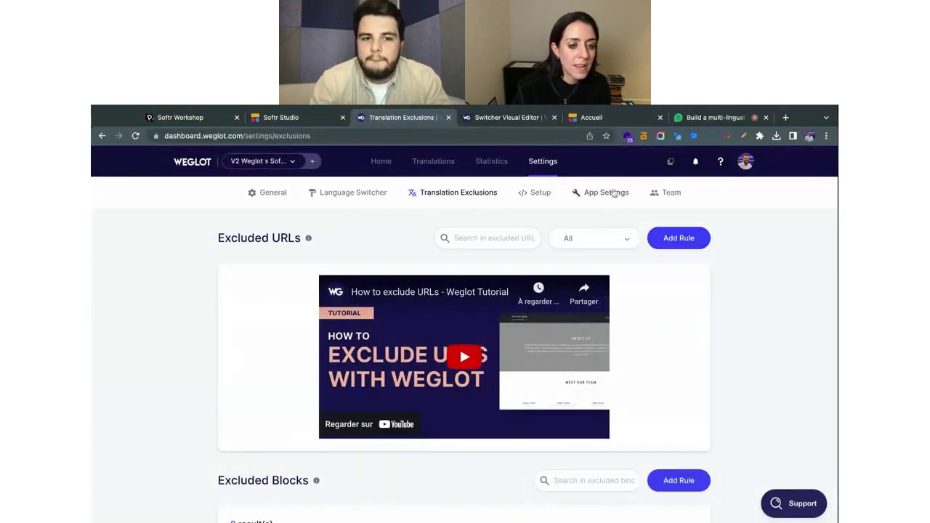
Review the Setup settings: API key, JS code, and online de, fr, ja subdomains.
{"action": "left_click", "coordinate": [540, 191]}
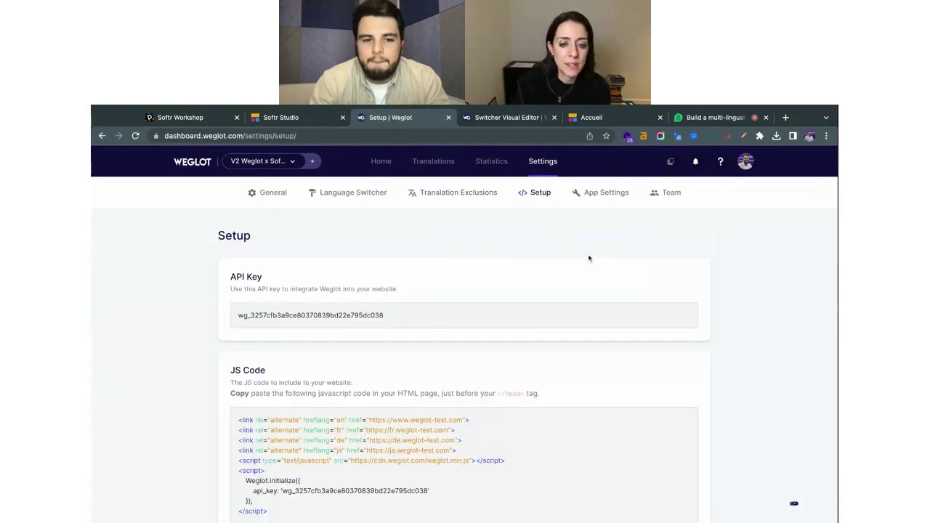
{"action": "scroll", "coordinate": [588, 257], "scroll_direction": "down", "scroll_amount": 3}
{"action": "scroll", "coordinate": [589, 258], "scroll_direction": "down", "scroll_amount": 3}
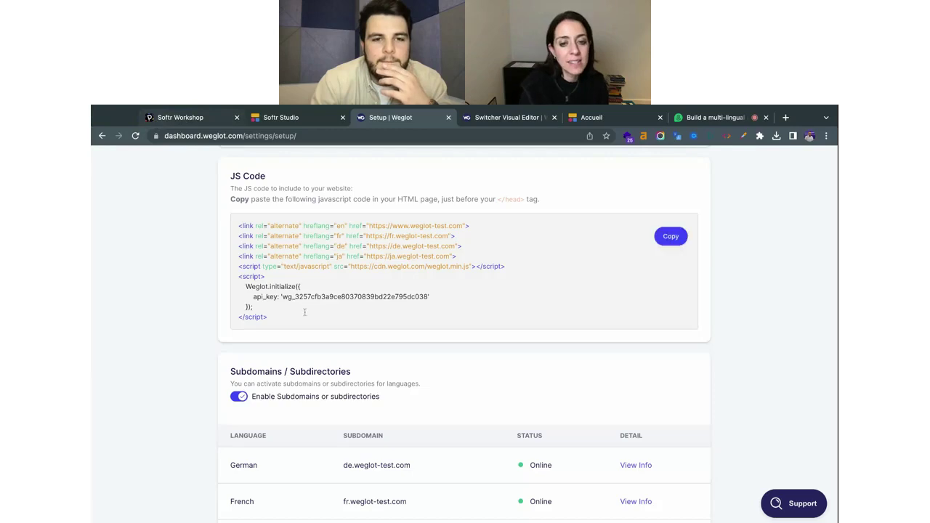
{"action": "scroll", "coordinate": [363, 359], "scroll_direction": "up", "scroll_amount": 2}
{"action": "scroll", "coordinate": [363, 359], "scroll_direction": "up", "scroll_amount": 4}
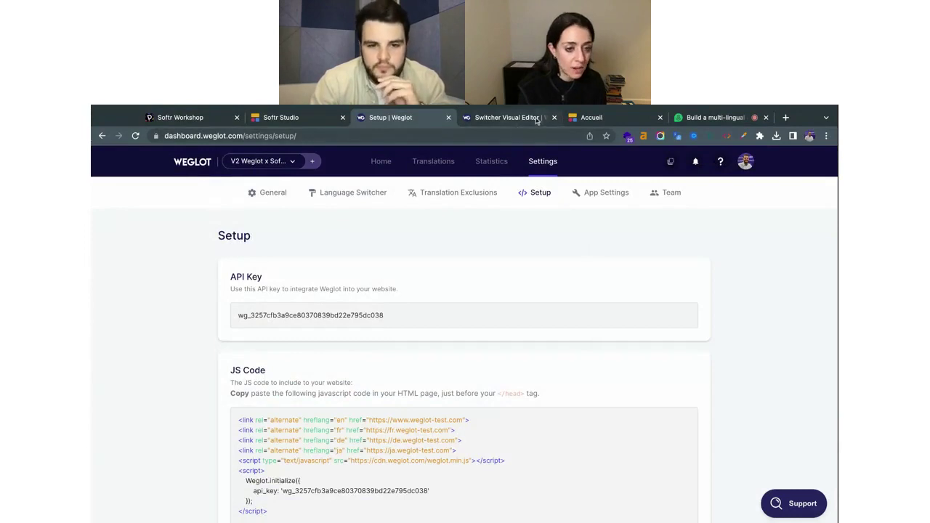
{"action": "scroll", "coordinate": [546, 255], "scroll_direction": "down", "scroll_amount": 10}
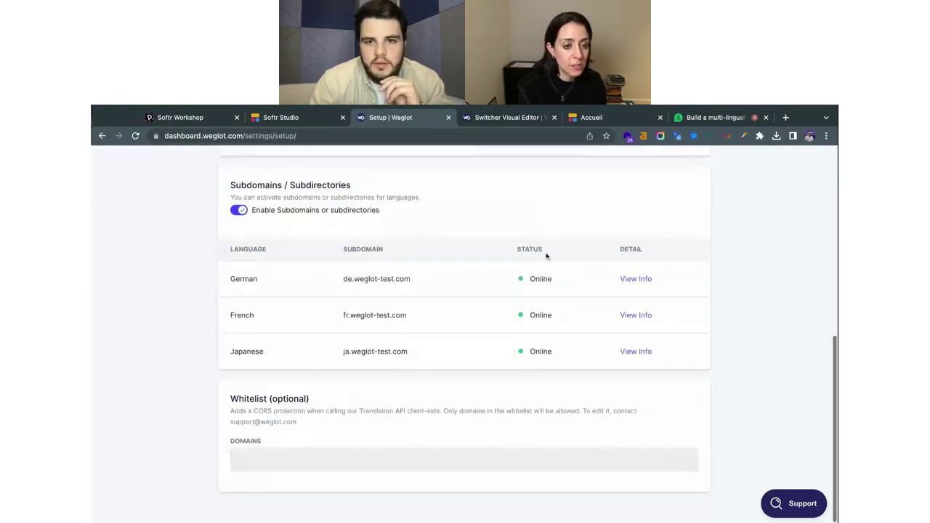
{"action": "scroll", "coordinate": [546, 255], "scroll_direction": "up", "scroll_amount": 10}
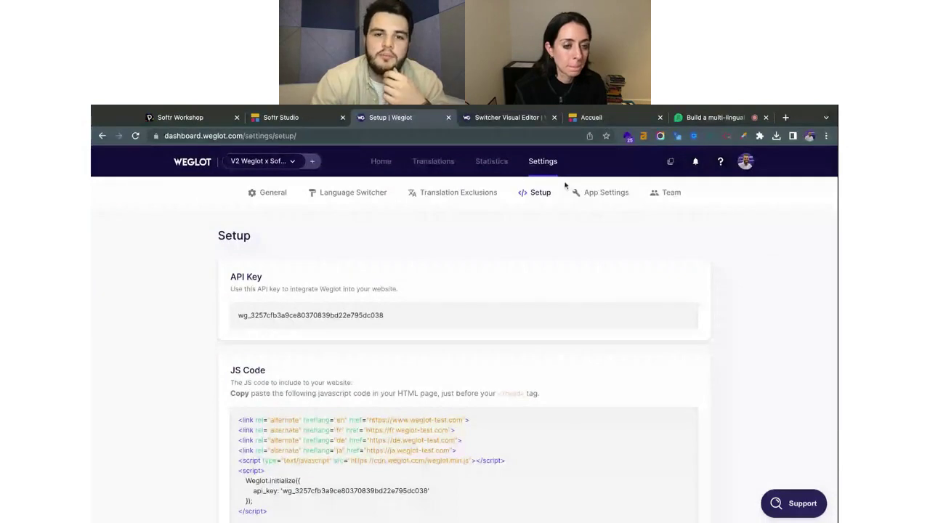
Begin an Excluded Blocks rule in Translation Exclusions, then view the French GrowLab homepage.
{"action": "left_click", "coordinate": [455, 200]}
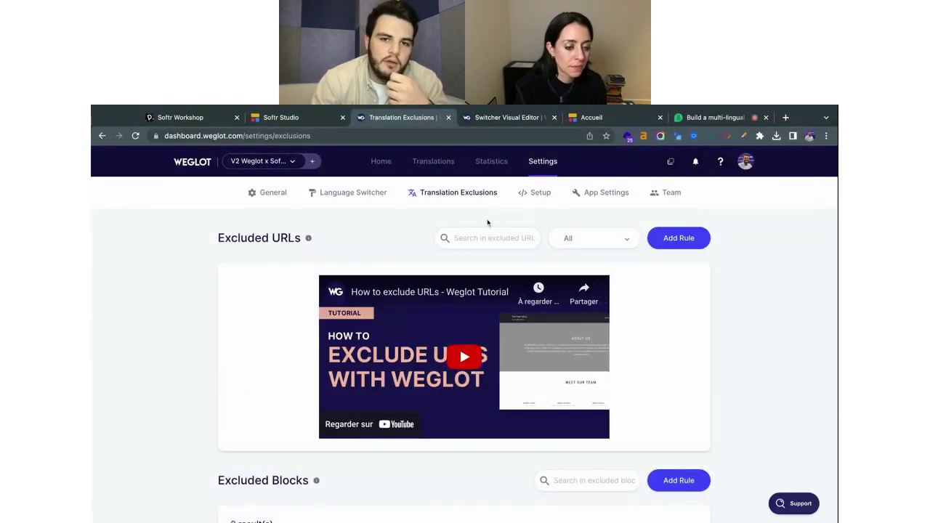
{"action": "scroll", "coordinate": [502, 228], "scroll_direction": "down", "scroll_amount": 2}
{"action": "scroll", "coordinate": [501, 228], "scroll_direction": "up", "scroll_amount": 2}
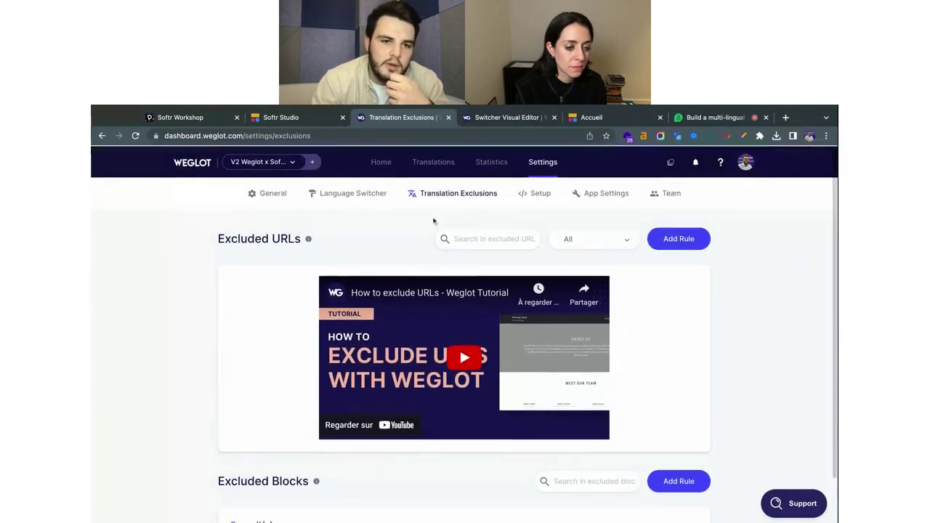
{"action": "scroll", "coordinate": [407, 254], "scroll_direction": "down", "scroll_amount": 2}
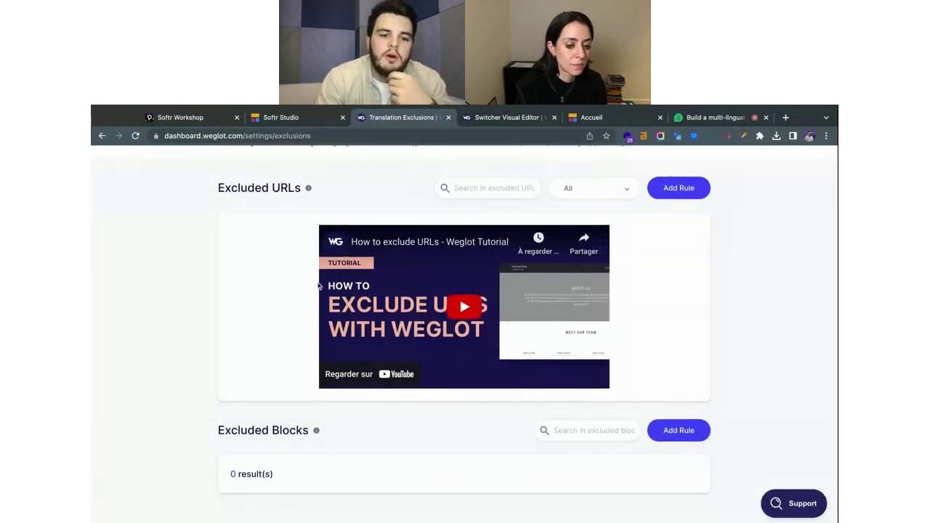
{"action": "mouse_move", "coordinate": [317, 433]}
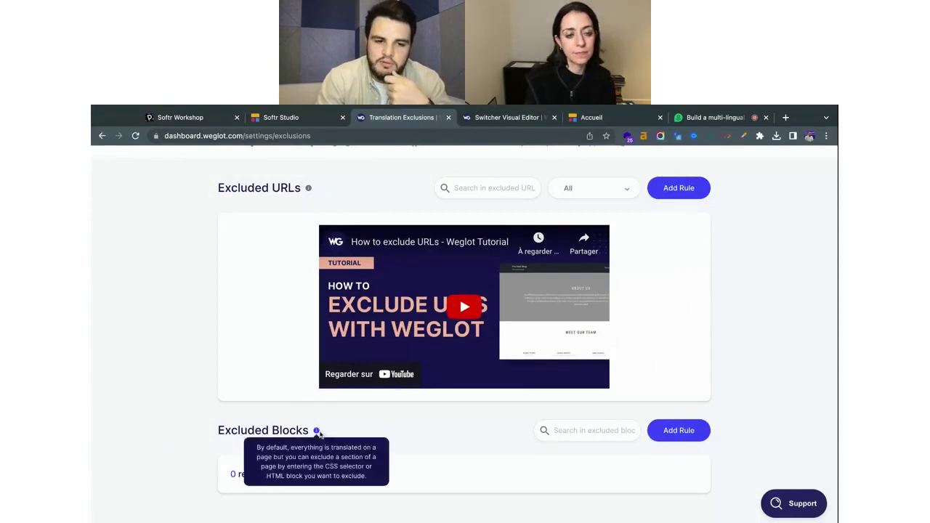
{"action": "left_click", "coordinate": [700, 431]}
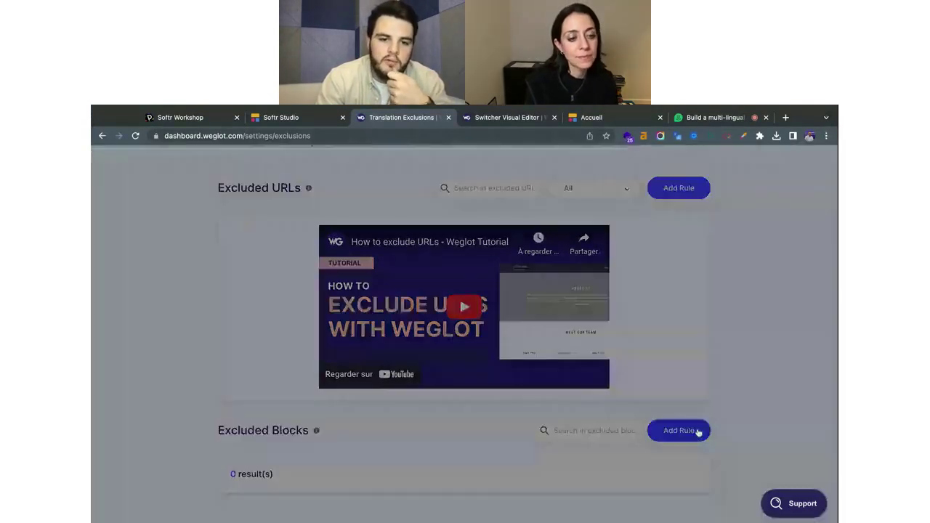
{"action": "left_click", "coordinate": [426, 314]}
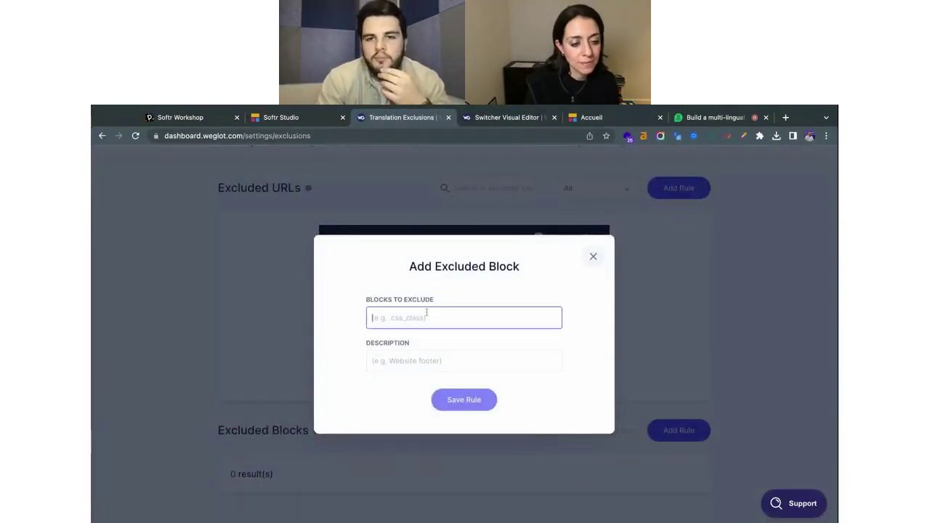
{"action": "left_click", "coordinate": [576, 114]}
{"action": "scroll", "coordinate": [476, 286], "scroll_direction": "up", "scroll_amount": 10}
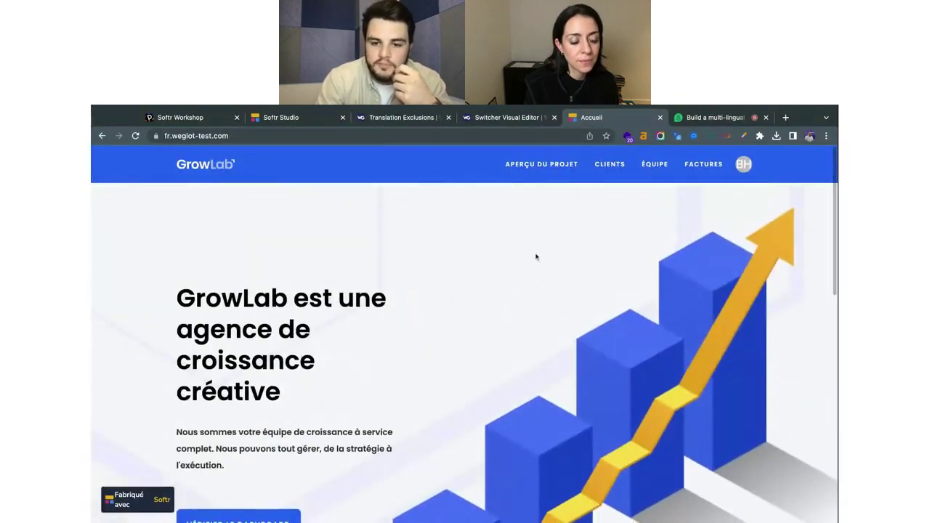
Inspect the first project card's link on the French page, then return to the switcher editor.
{"action": "scroll", "coordinate": [536, 257], "scroll_direction": "down", "scroll_amount": 10}
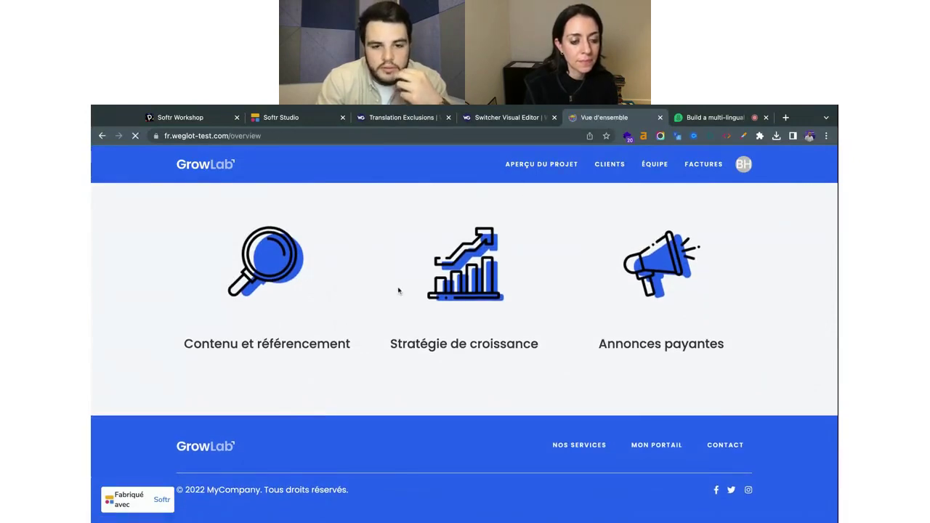
{"action": "scroll", "coordinate": [305, 371], "scroll_direction": "down", "scroll_amount": 1}
{"action": "scroll", "coordinate": [283, 389], "scroll_direction": "down", "scroll_amount": 5}
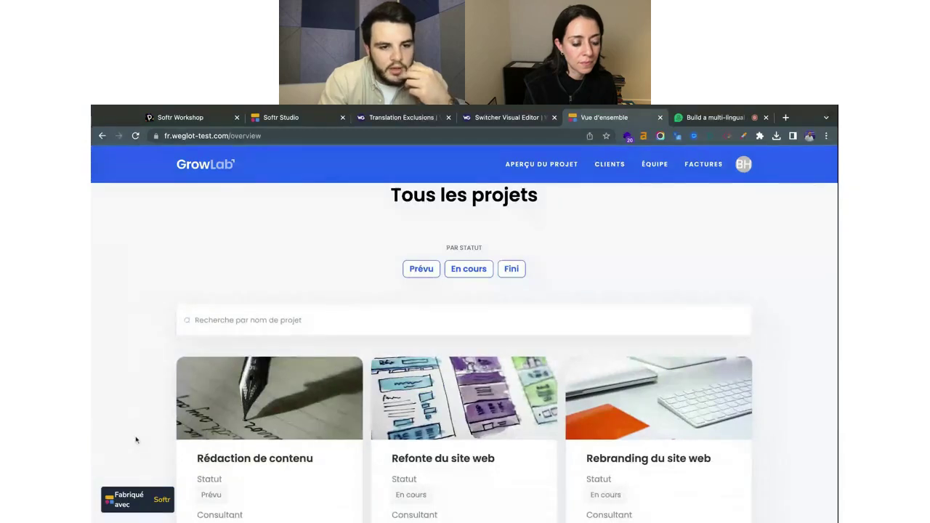
{"action": "key", "text": "alt+super+i"}
{"action": "left_click", "coordinate": [100, 362]}
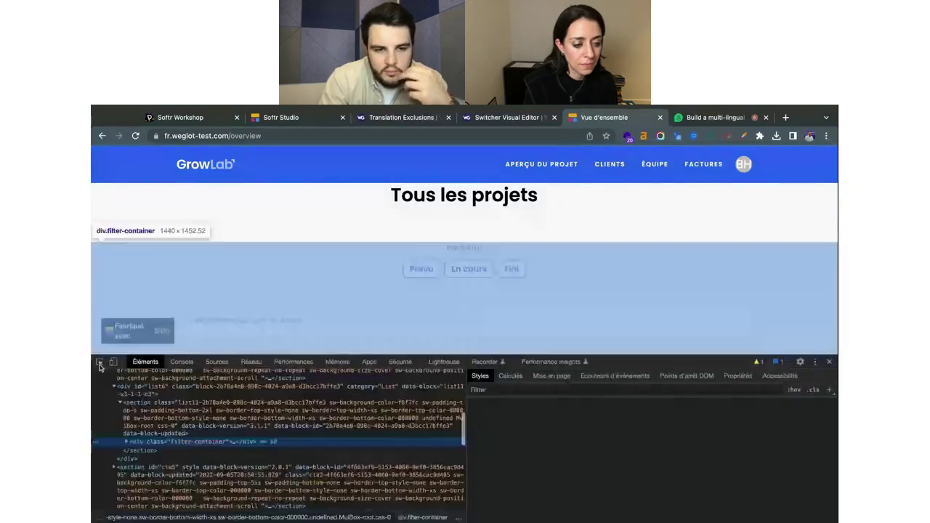
{"action": "scroll", "coordinate": [231, 326], "scroll_direction": "down", "scroll_amount": 1}
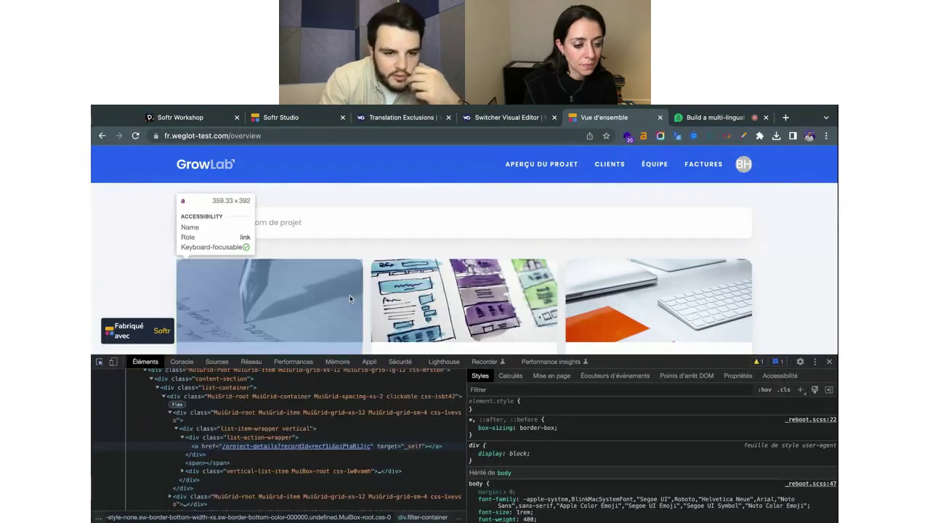
{"action": "left_click", "coordinate": [350, 295]}
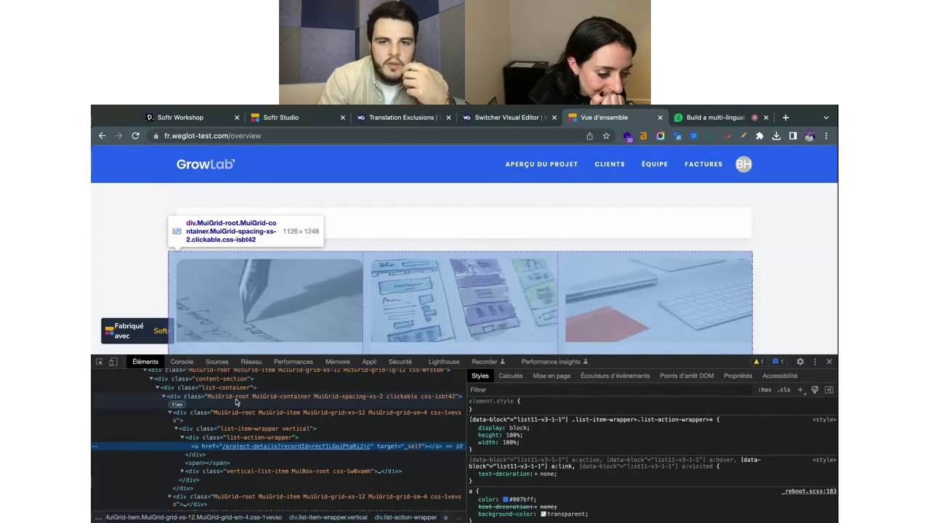
{"action": "left_click", "coordinate": [497, 133]}
{"action": "left_click", "coordinate": [497, 120]}
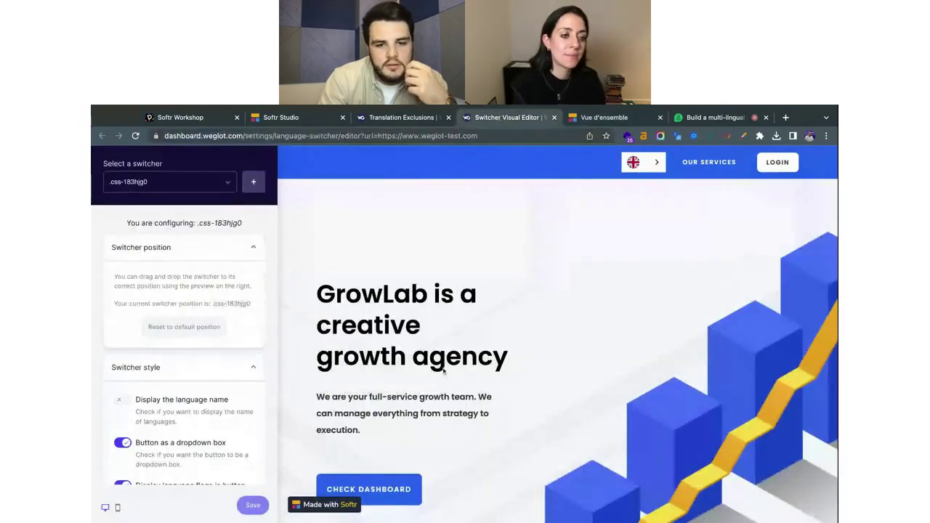
Check Weglot's Translation Exclusions and Setup tabs, then open App Settings listing the three dynamic elements.
{"action": "left_click", "coordinate": [409, 117]}
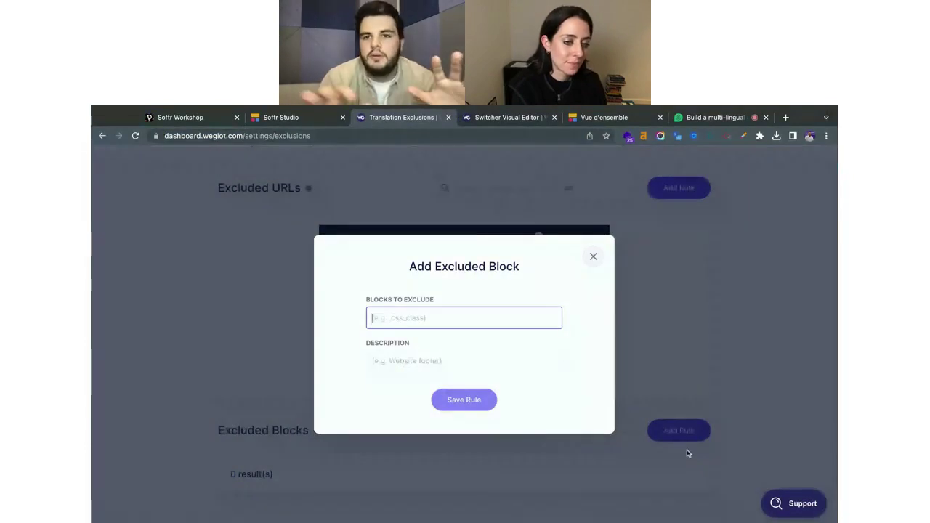
{"action": "left_click", "coordinate": [593, 255]}
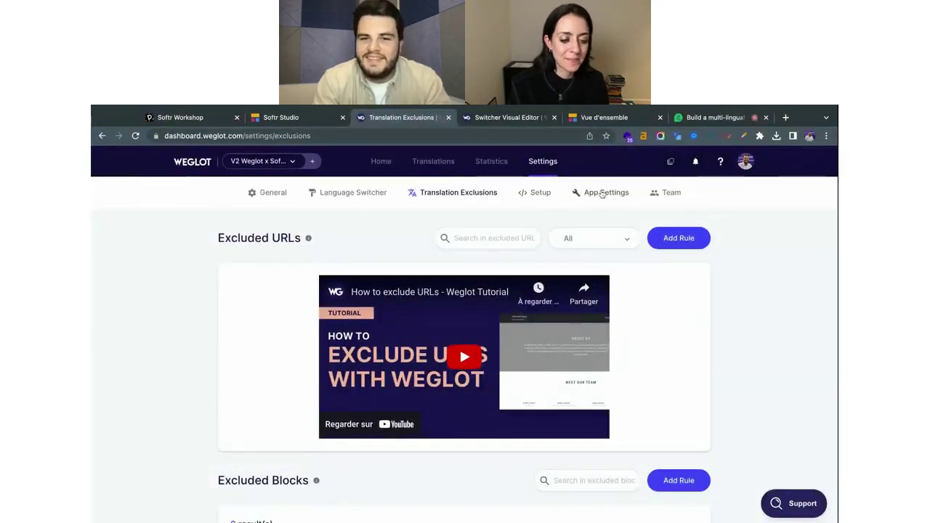
{"action": "left_click", "coordinate": [535, 192]}
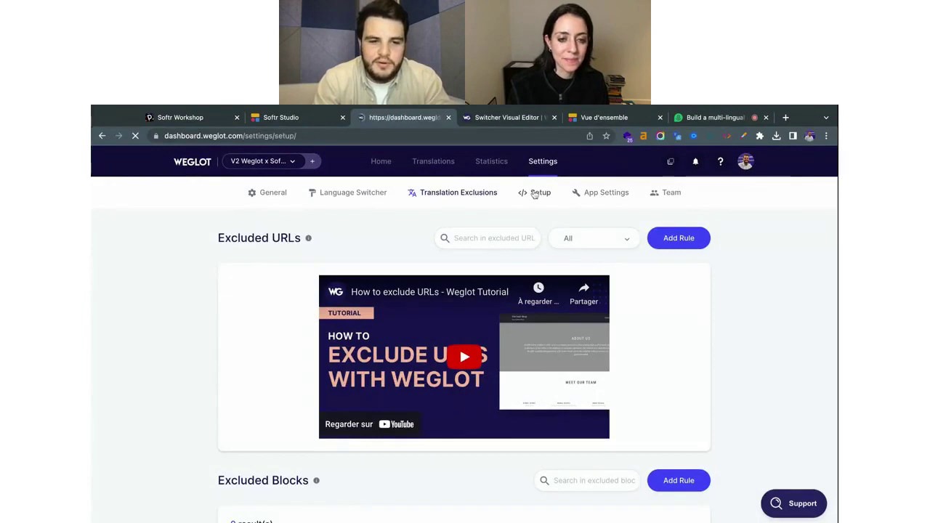
{"action": "scroll", "coordinate": [515, 303], "scroll_direction": "down", "scroll_amount": 5}
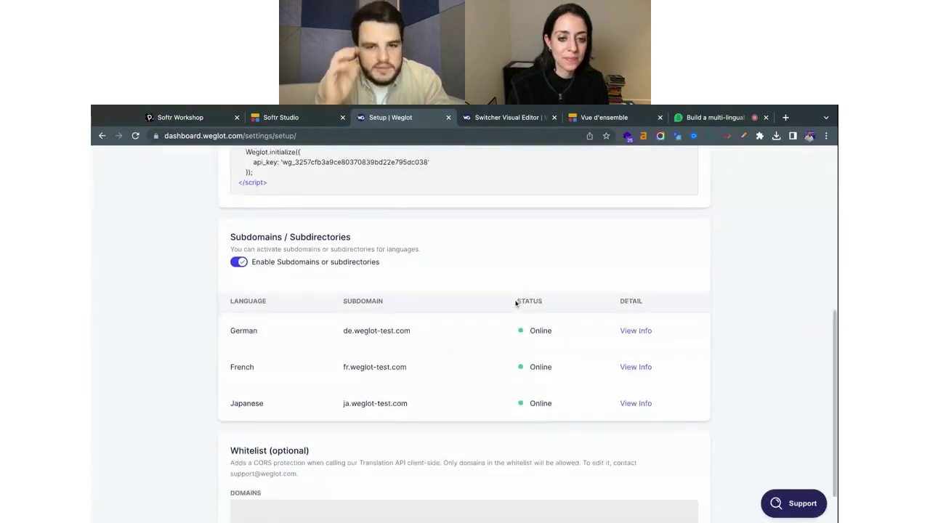
{"action": "scroll", "coordinate": [515, 303], "scroll_direction": "up", "scroll_amount": 5}
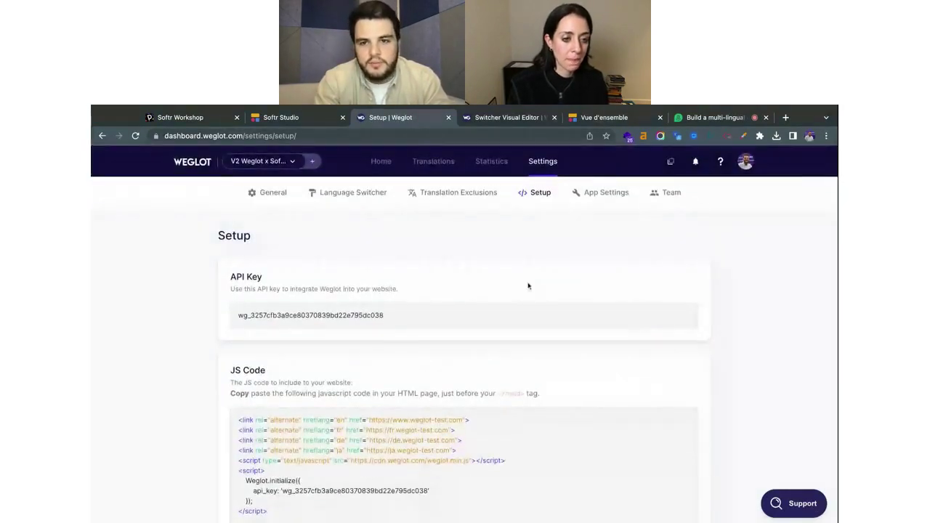
{"action": "left_click", "coordinate": [590, 200]}
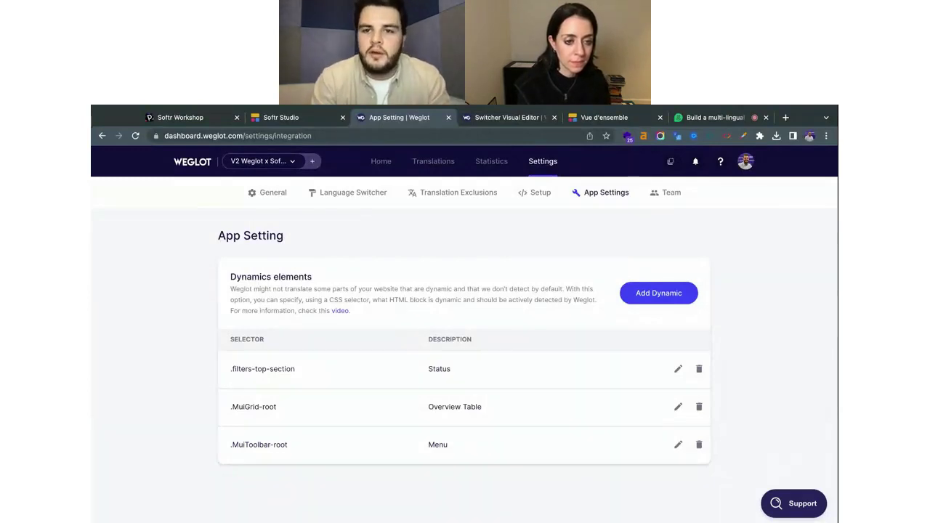
Return to the French GrowLab overview, hide DevTools, and scroll through the French project cards.
{"action": "left_click", "coordinate": [624, 117]}
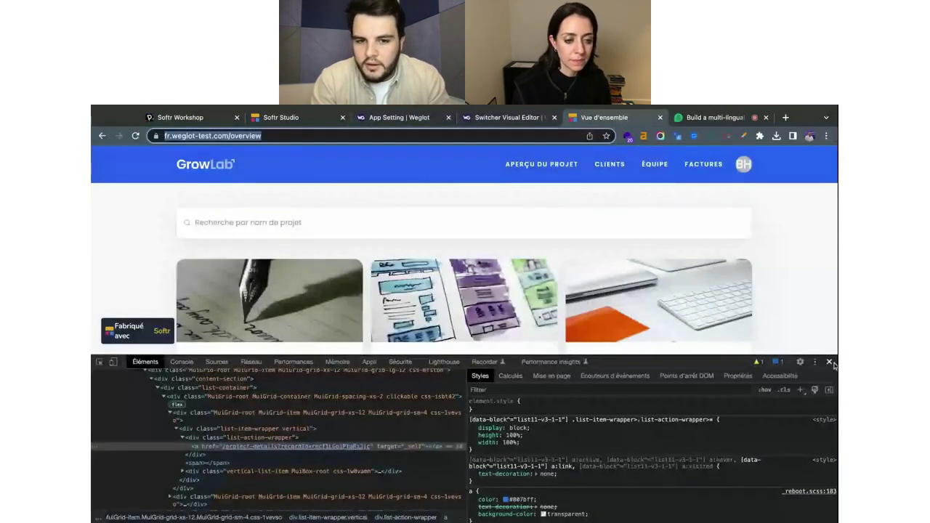
{"action": "left_click", "coordinate": [830, 361]}
{"action": "scroll", "coordinate": [666, 295], "scroll_direction": "up", "scroll_amount": 10}
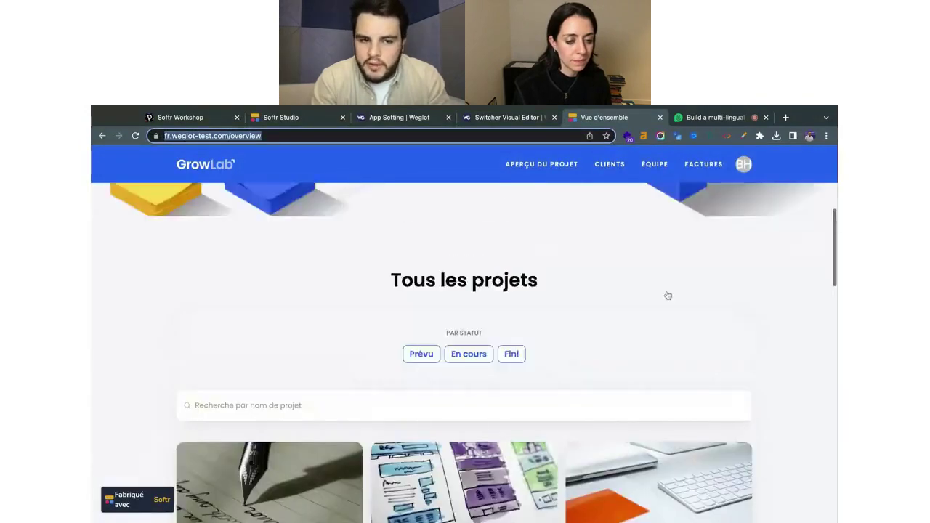
{"action": "scroll", "coordinate": [463, 287], "scroll_direction": "up", "scroll_amount": 2}
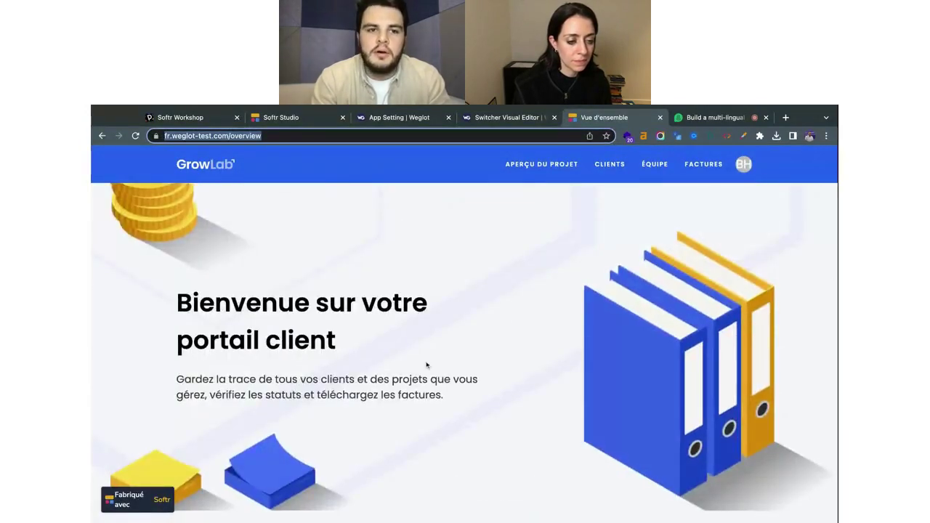
{"action": "scroll", "coordinate": [427, 364], "scroll_direction": "down", "scroll_amount": 1}
{"action": "scroll", "coordinate": [427, 365], "scroll_direction": "down", "scroll_amount": 5}
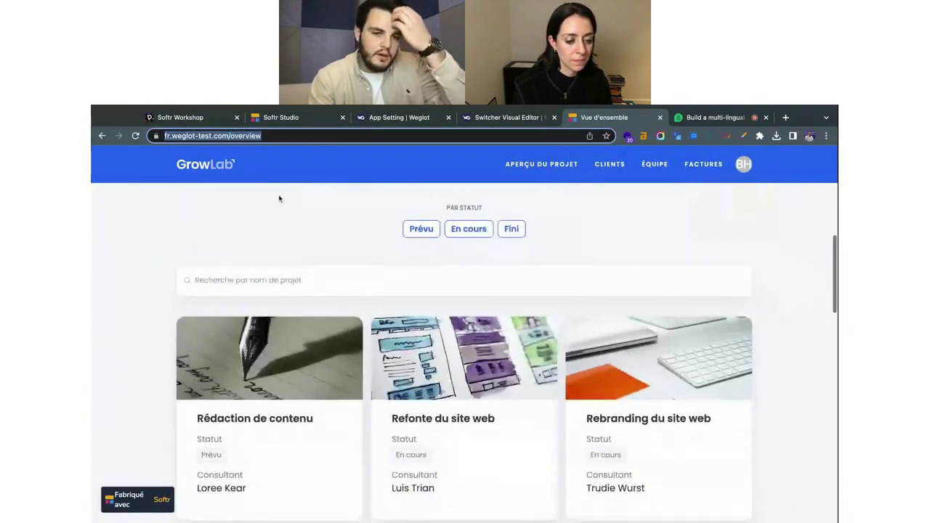
{"action": "scroll", "coordinate": [480, 414], "scroll_direction": "down", "scroll_amount": 1}
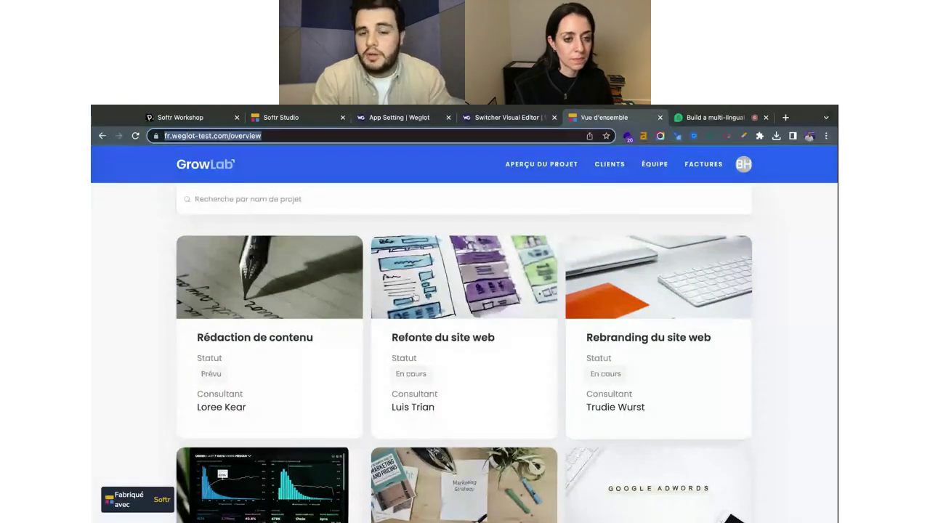
{"action": "scroll", "coordinate": [420, 355], "scroll_direction": "up", "scroll_amount": 3}
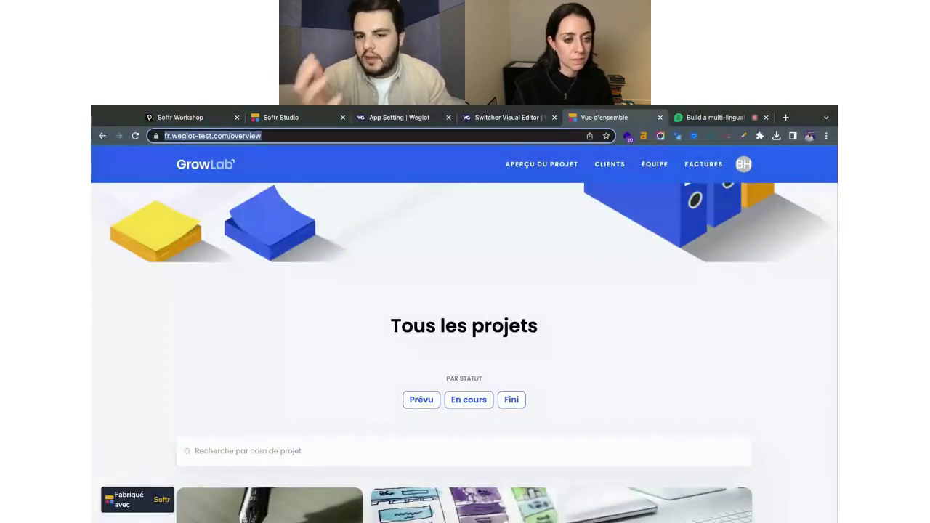
{"action": "scroll", "coordinate": [474, 352], "scroll_direction": "down", "scroll_amount": 2}
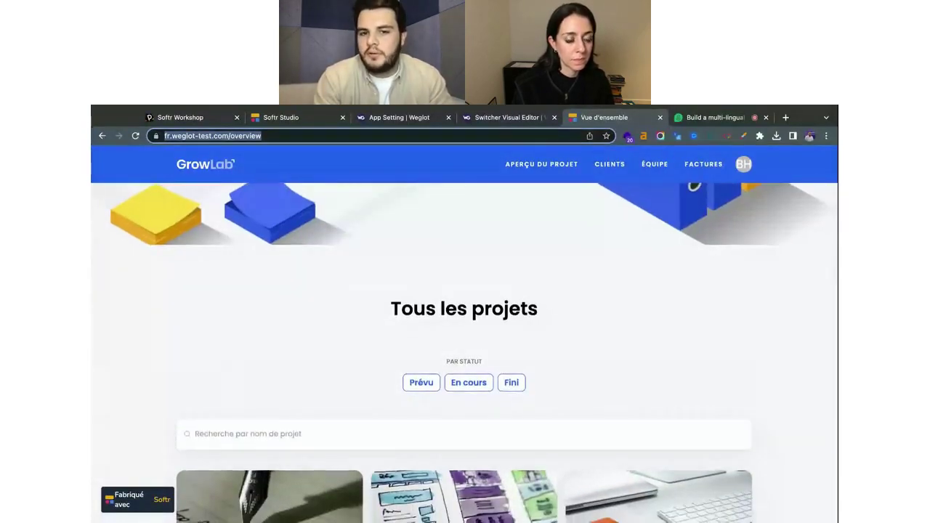
{"action": "scroll", "coordinate": [464, 353], "scroll_direction": "down", "scroll_amount": 5}
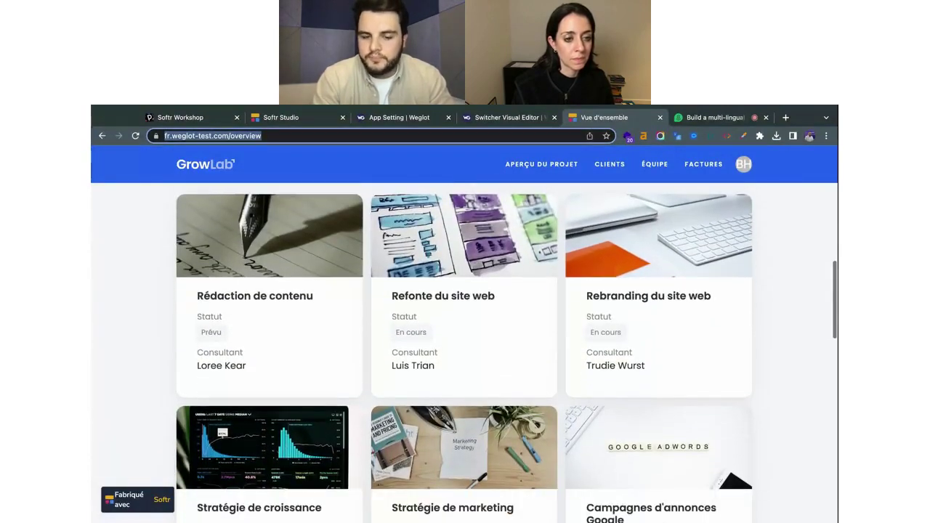
{"action": "scroll", "coordinate": [546, 391], "scroll_direction": "up", "scroll_amount": 2}
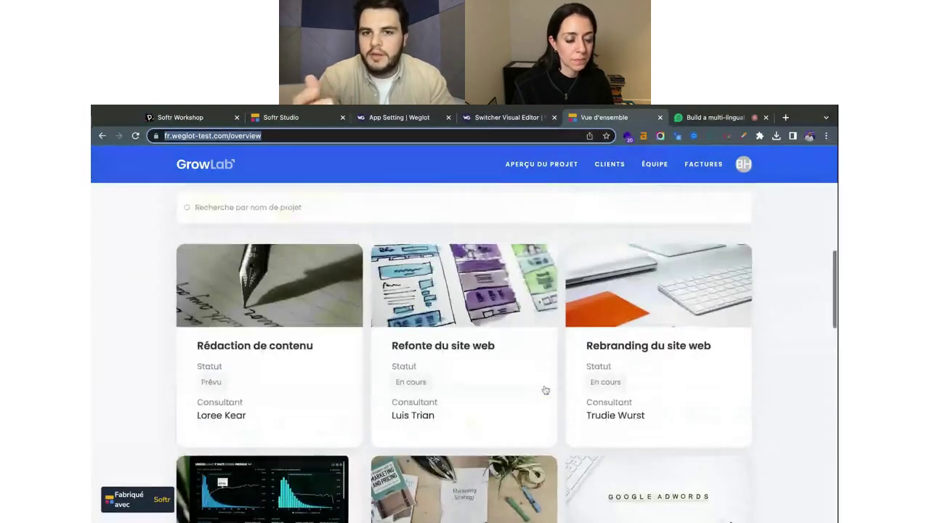
{"action": "scroll", "coordinate": [546, 391], "scroll_direction": "up", "scroll_amount": 2}
{"action": "scroll", "coordinate": [546, 391], "scroll_direction": "up", "scroll_amount": 8}
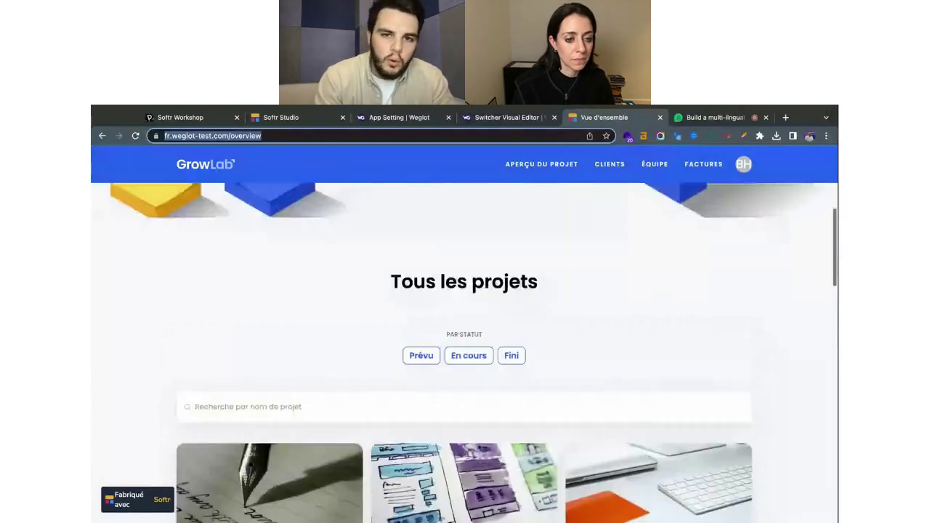
{"action": "scroll", "coordinate": [304, 356], "scroll_direction": "down", "scroll_amount": 9}
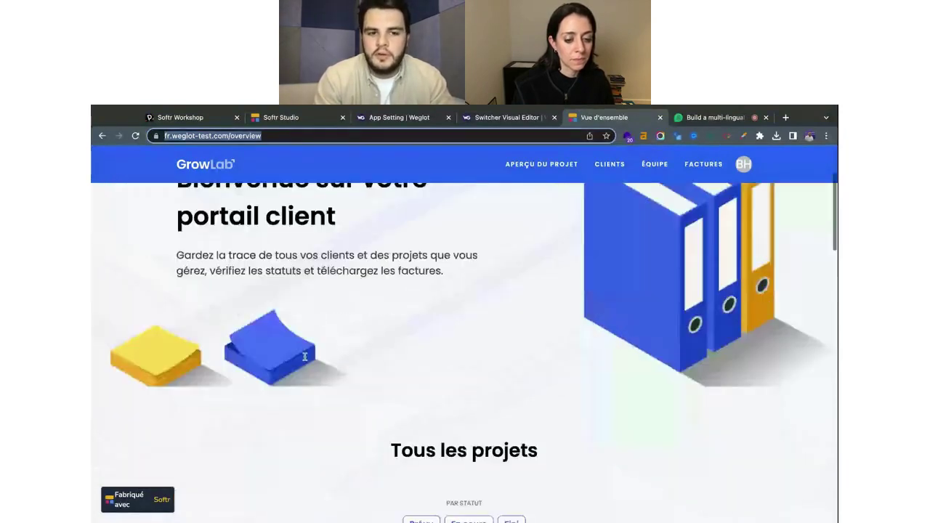
{"action": "scroll", "coordinate": [304, 356], "scroll_direction": "down", "scroll_amount": 2}
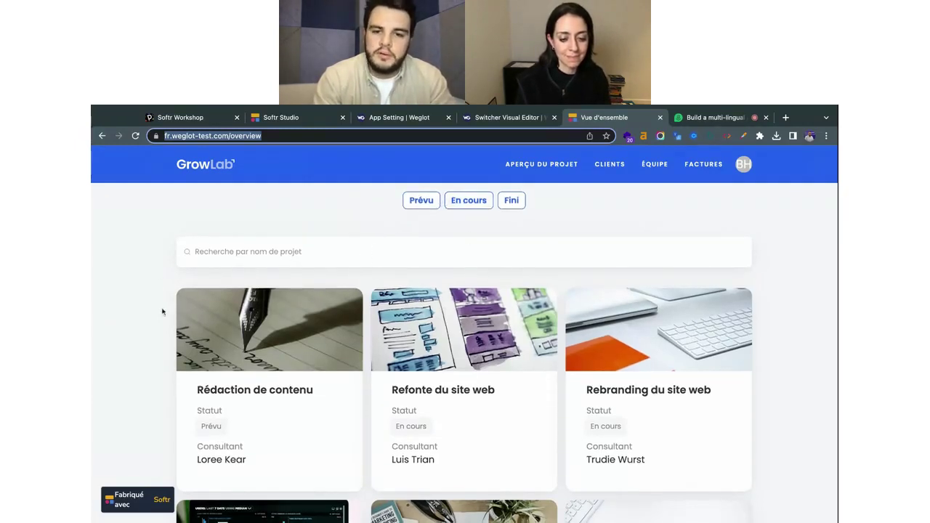
{"action": "scroll", "coordinate": [487, 371], "scroll_direction": "up", "scroll_amount": 3}
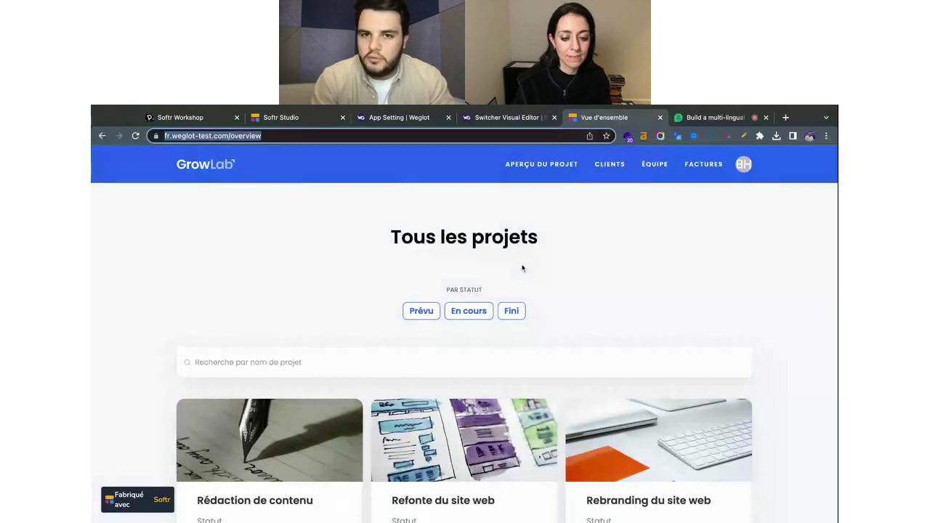
Glance at the Weglot switcher editor, then review the Weglot App Settings page.
{"action": "left_click", "coordinate": [506, 119]}
{"action": "left_click", "coordinate": [400, 117]}
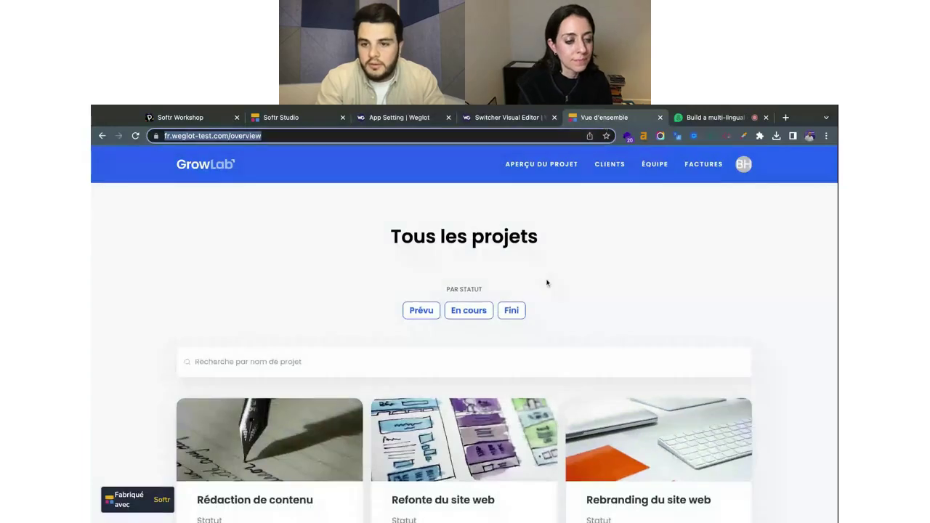
{"action": "scroll", "coordinate": [790, 438], "scroll_direction": "down", "scroll_amount": 3}
{"action": "scroll", "coordinate": [647, 376], "scroll_direction": "down", "scroll_amount": 1}
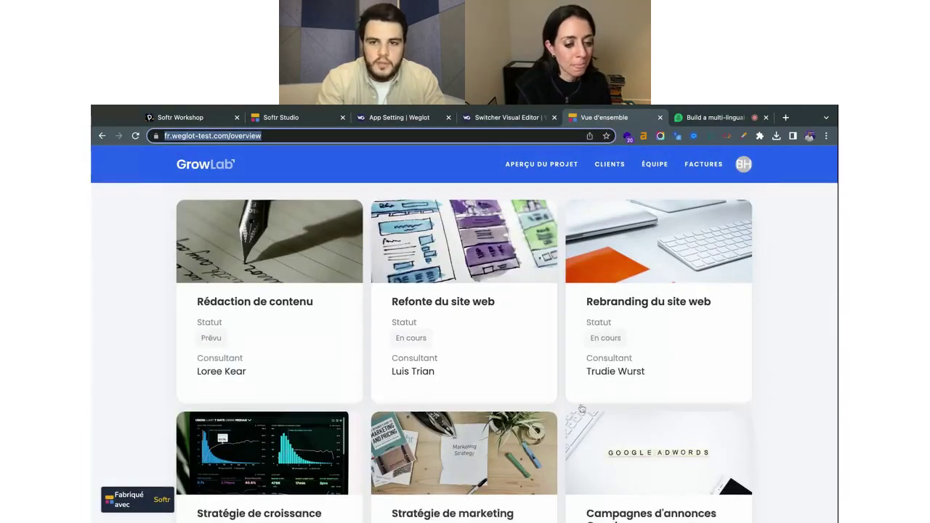
{"action": "scroll", "coordinate": [646, 375], "scroll_direction": "down", "scroll_amount": 2}
{"action": "scroll", "coordinate": [581, 409], "scroll_direction": "up", "scroll_amount": 10}
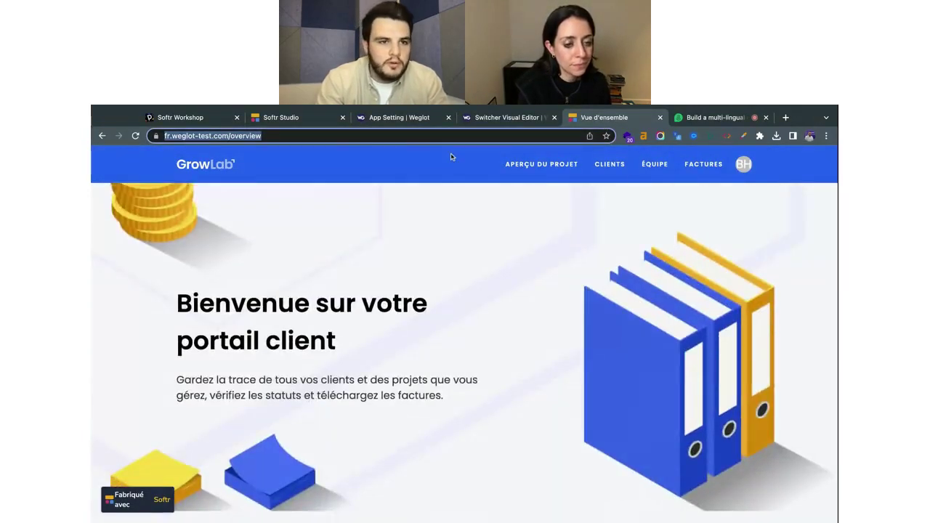
Replace 'fr' with 'ja' in the address to load the Japanese GrowLab overview and its project cards.
{"action": "double_click", "coordinate": [168, 137]}
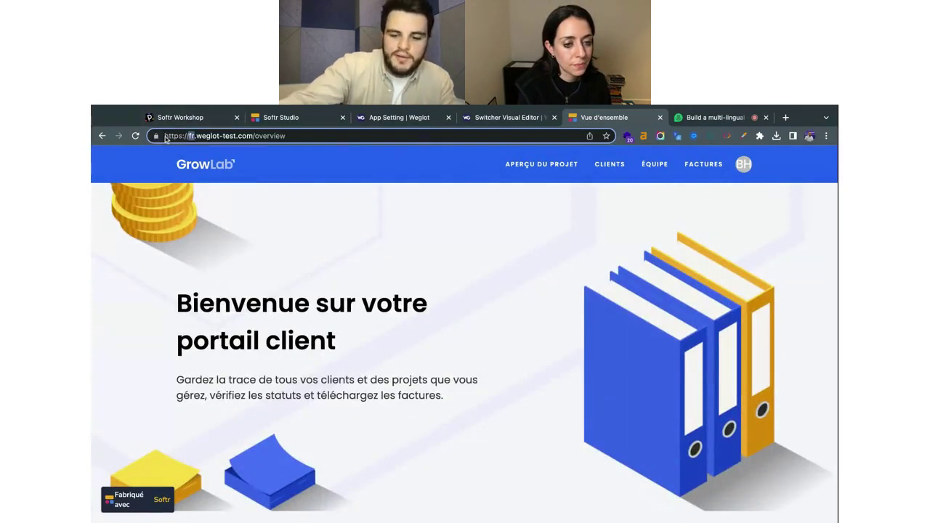
{"action": "type", "text": "ja"}
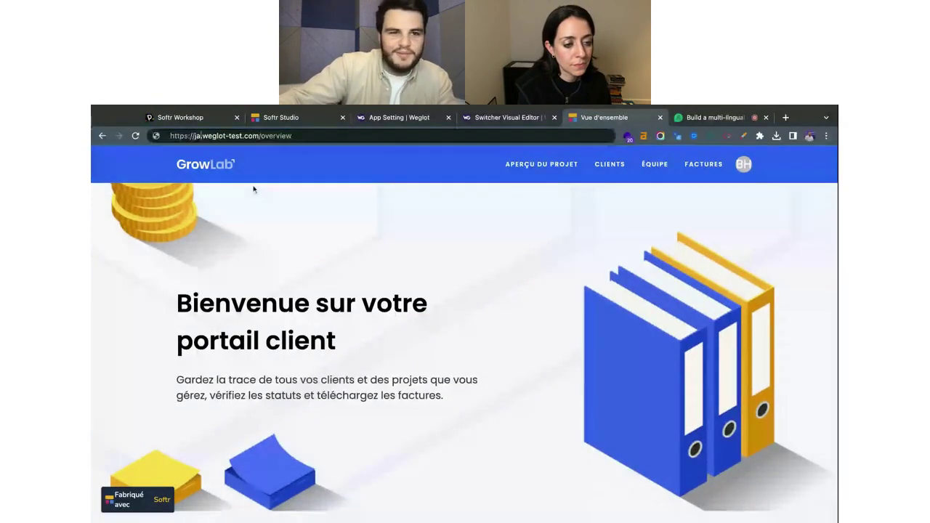
{"action": "key", "text": "Return"}
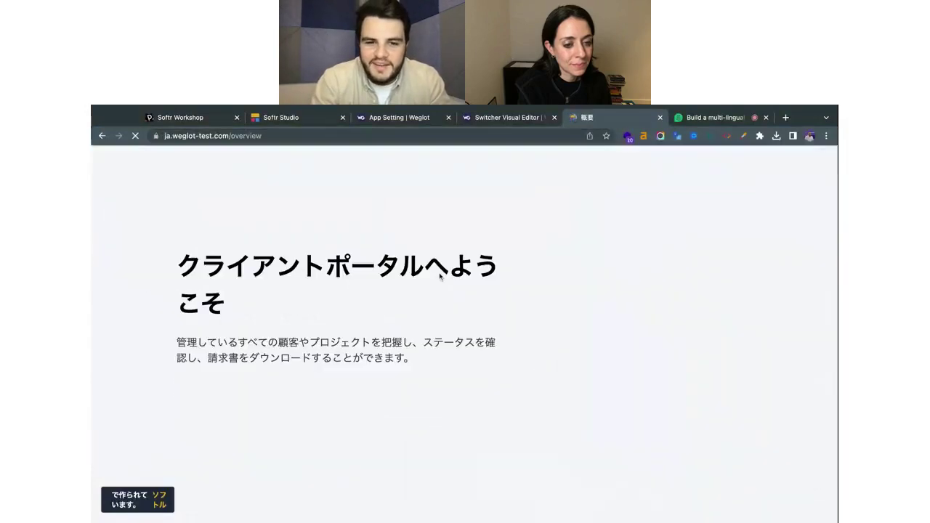
{"action": "scroll", "coordinate": [440, 276], "scroll_direction": "down", "scroll_amount": 5}
{"action": "scroll", "coordinate": [440, 276], "scroll_direction": "down", "scroll_amount": 3}
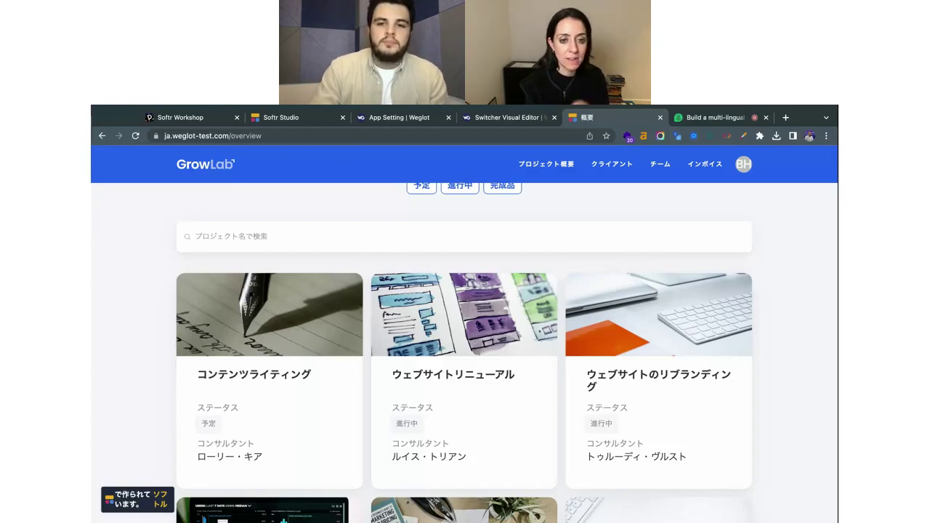
{"action": "left_click", "coordinate": [430, 123]}
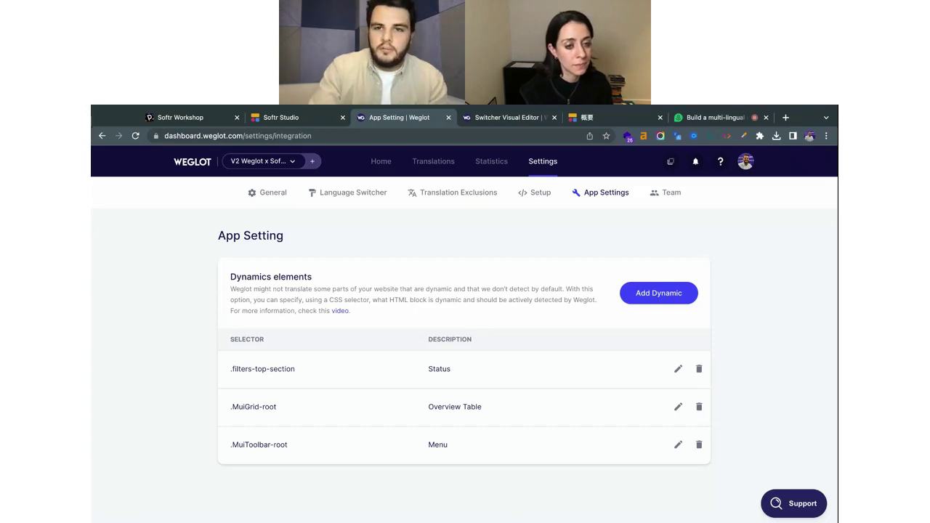
{"action": "left_click", "coordinate": [604, 122]}
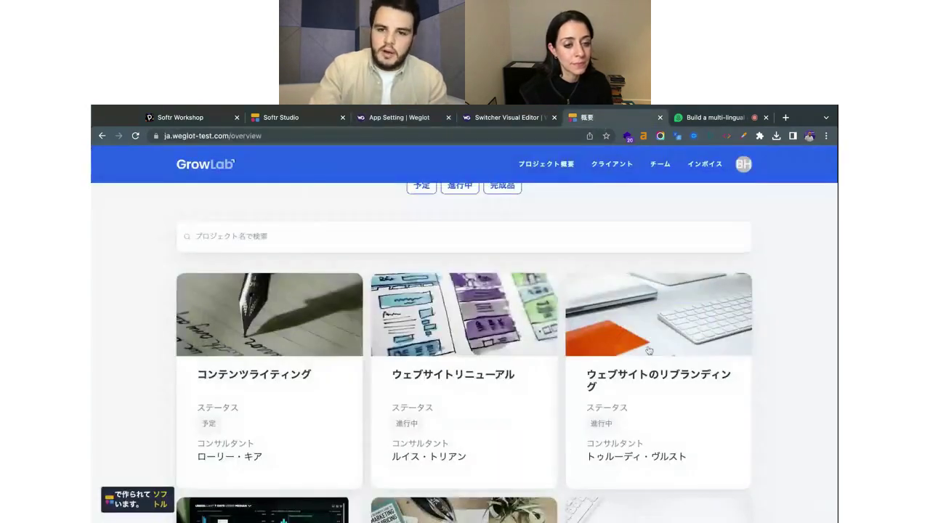
Review the Japanese project cards, then return to the Weglot switcher visual editor.
{"action": "scroll", "coordinate": [649, 349], "scroll_direction": "down", "scroll_amount": 1}
{"action": "scroll", "coordinate": [649, 350], "scroll_direction": "up", "scroll_amount": 5}
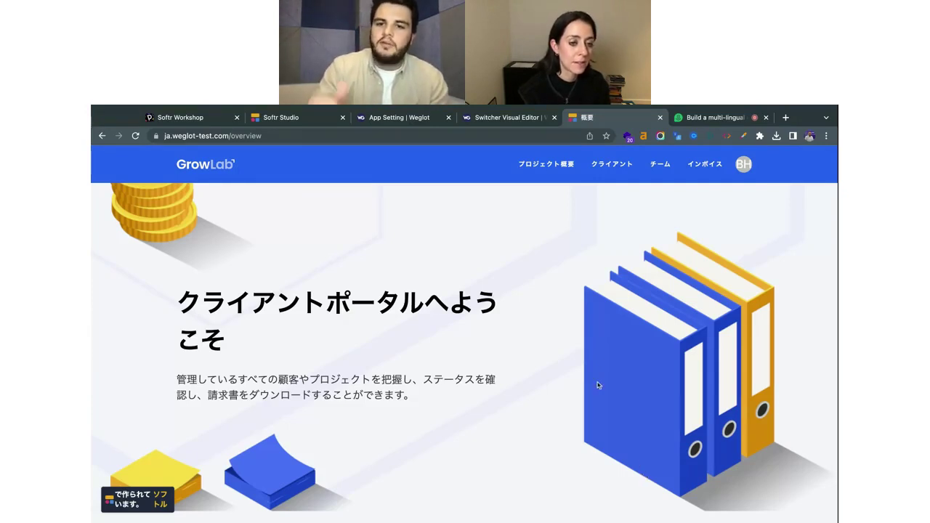
{"action": "scroll", "coordinate": [600, 384], "scroll_direction": "down", "scroll_amount": 5}
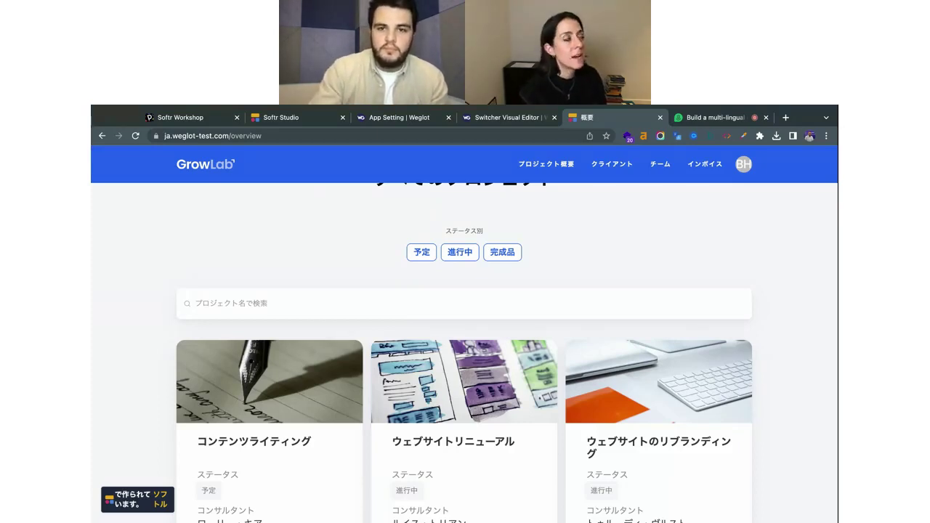
{"action": "key", "text": "ctrl+shift+Tab"}
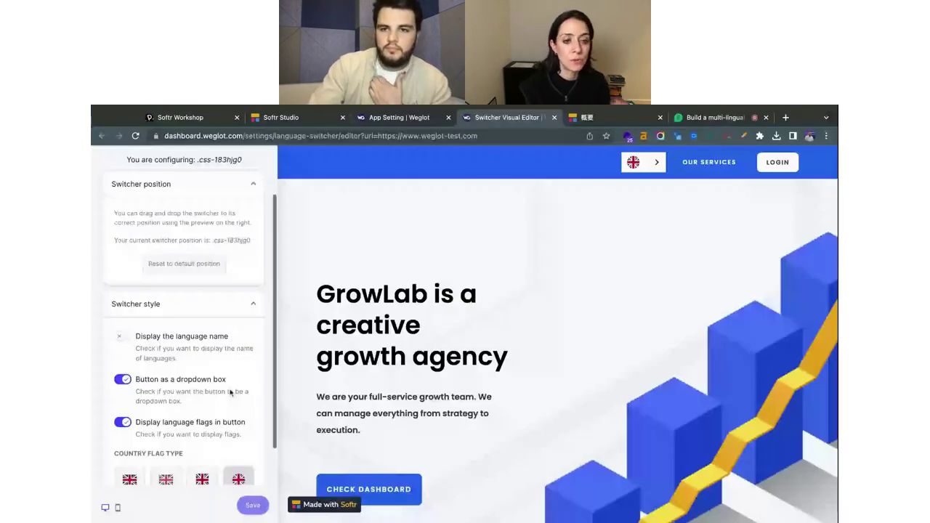
Move the language switcher to the preview's bottom-right corner, save, and close the editor.
{"action": "scroll", "coordinate": [231, 393], "scroll_direction": "down", "scroll_amount": 1}
{"action": "left_click_drag", "start_coordinate": [646, 171], "coordinate": [790, 512]}
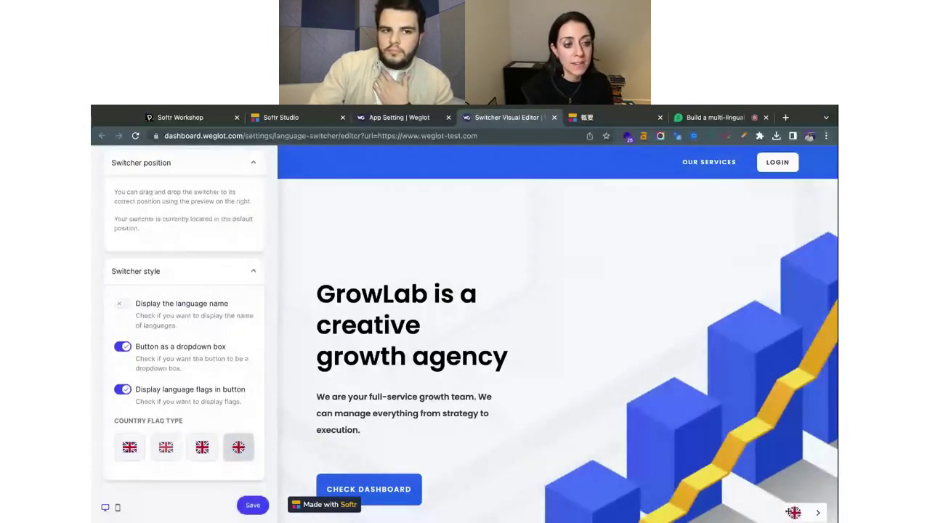
{"action": "scroll", "coordinate": [205, 219], "scroll_direction": "up", "scroll_amount": 2}
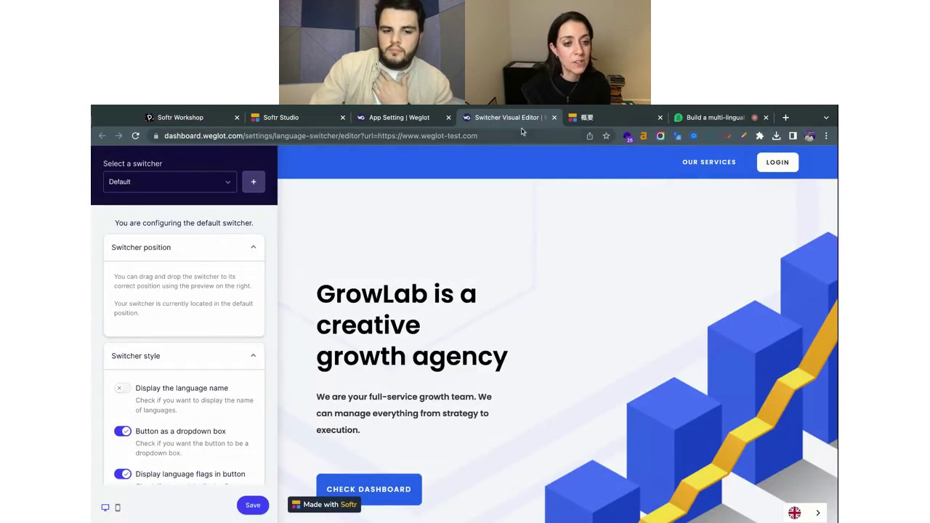
{"action": "left_click", "coordinate": [247, 505]}
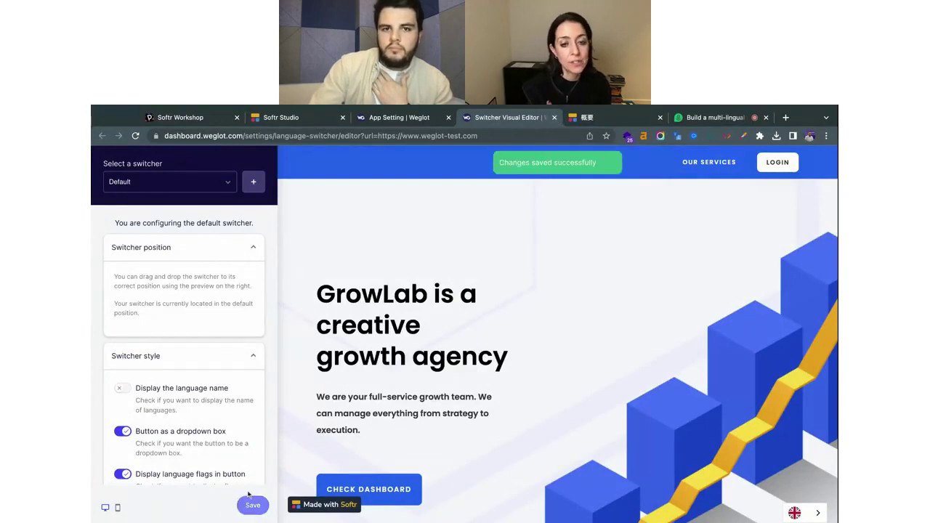
{"action": "left_click", "coordinate": [553, 118]}
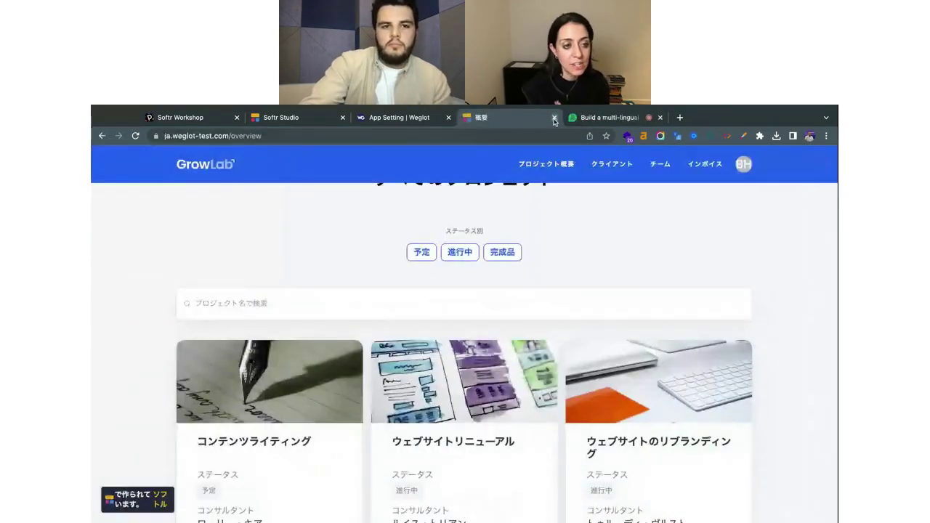
Reload the Japanese GrowLab page, then return to Weglot's App Settings page.
{"action": "key", "text": "super+r"}
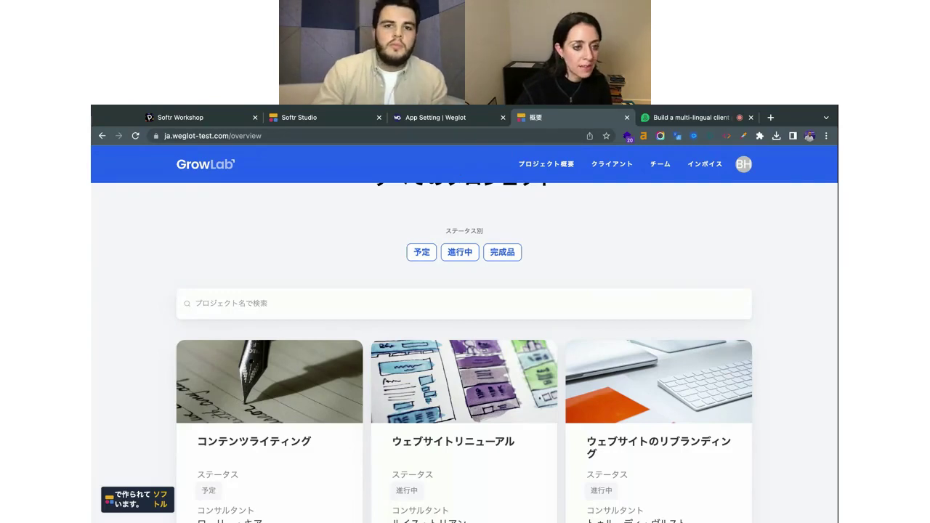
{"action": "left_click", "coordinate": [447, 117]}
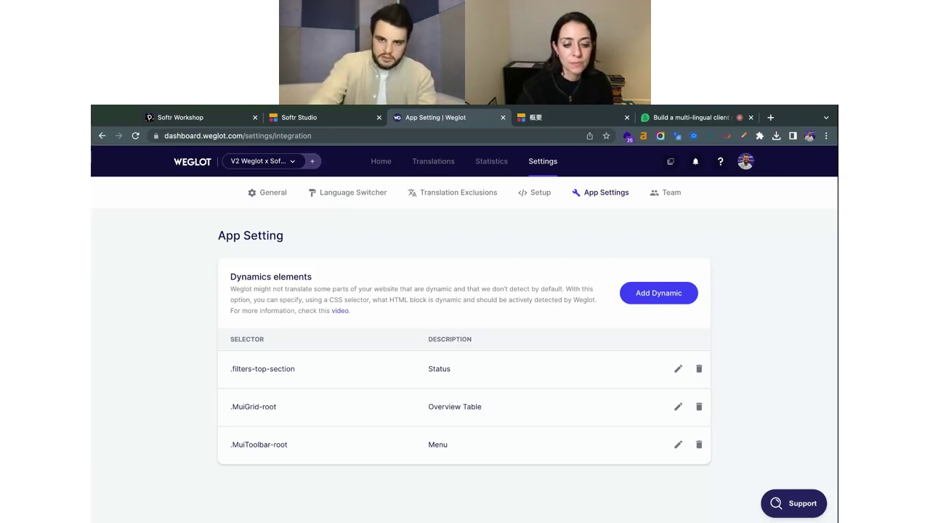
Open Weglot's Team settings, showing no members yet, and begin adding a member.
{"action": "left_click", "coordinate": [673, 192]}
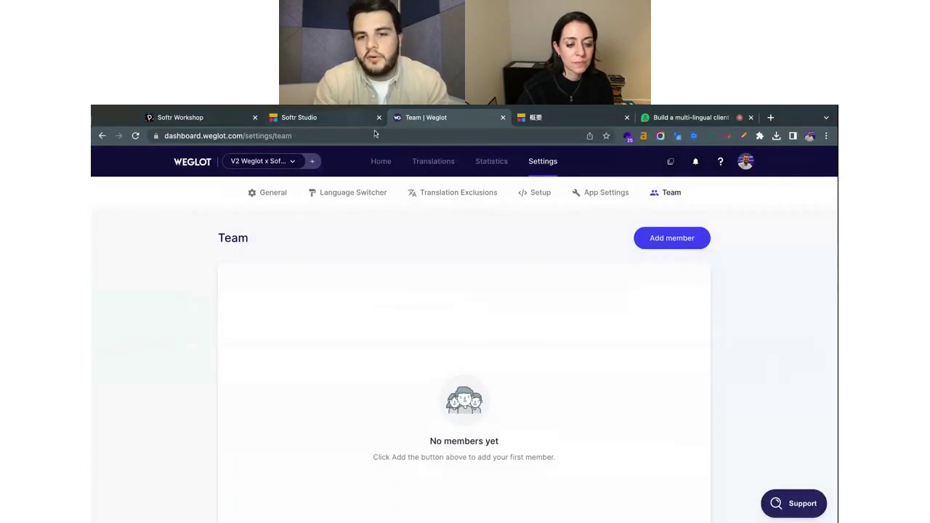
{"action": "scroll", "coordinate": [527, 252], "scroll_direction": "down", "scroll_amount": 1}
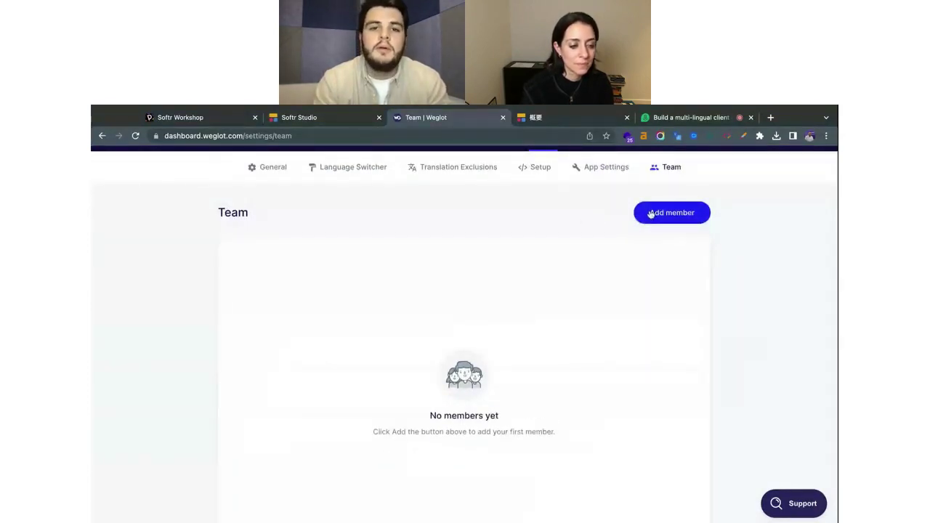
{"action": "scroll", "coordinate": [652, 215], "scroll_direction": "up", "scroll_amount": 1}
{"action": "scroll", "coordinate": [651, 214], "scroll_direction": "up", "scroll_amount": 1}
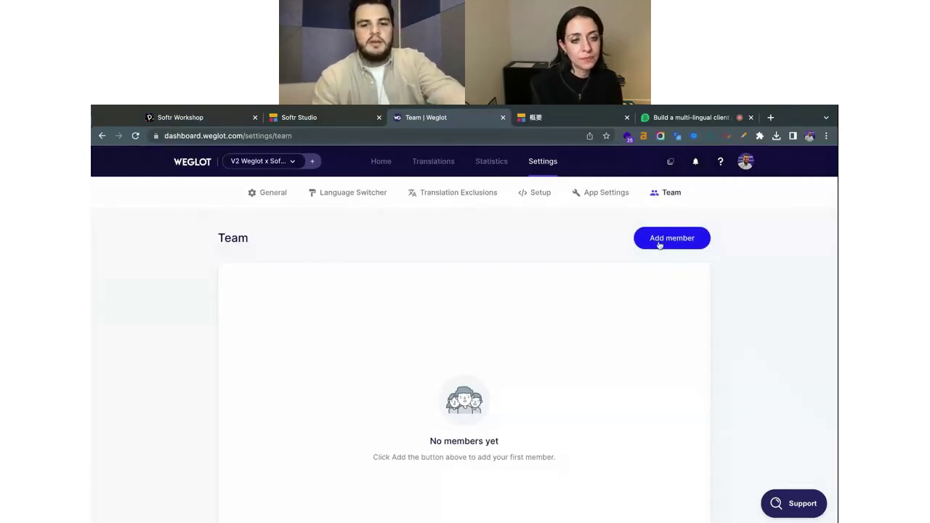
{"action": "left_click", "coordinate": [660, 245]}
Invite a Translator for Japanese by entering the translator's e-mail address and sending the invite.
{"action": "left_click", "coordinate": [473, 316]}
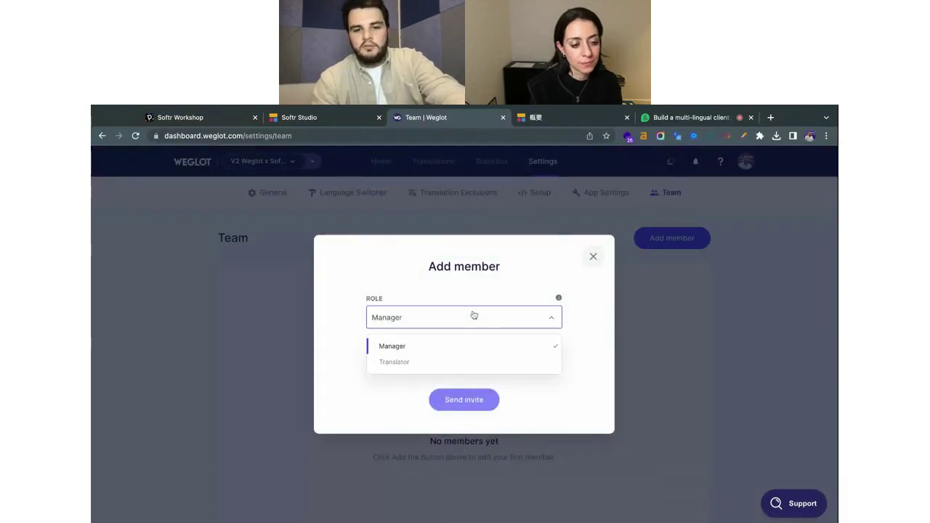
{"action": "left_click", "coordinate": [456, 362]}
{"action": "left_click", "coordinate": [446, 337]}
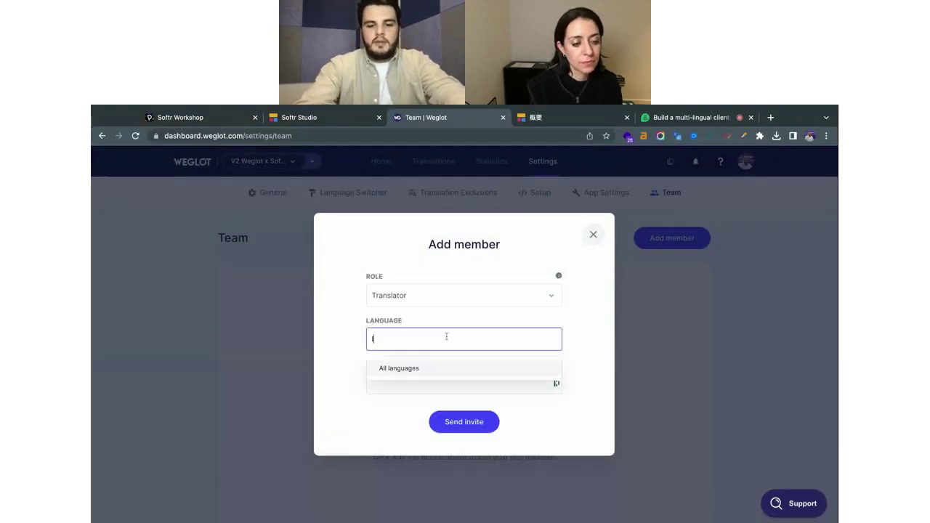
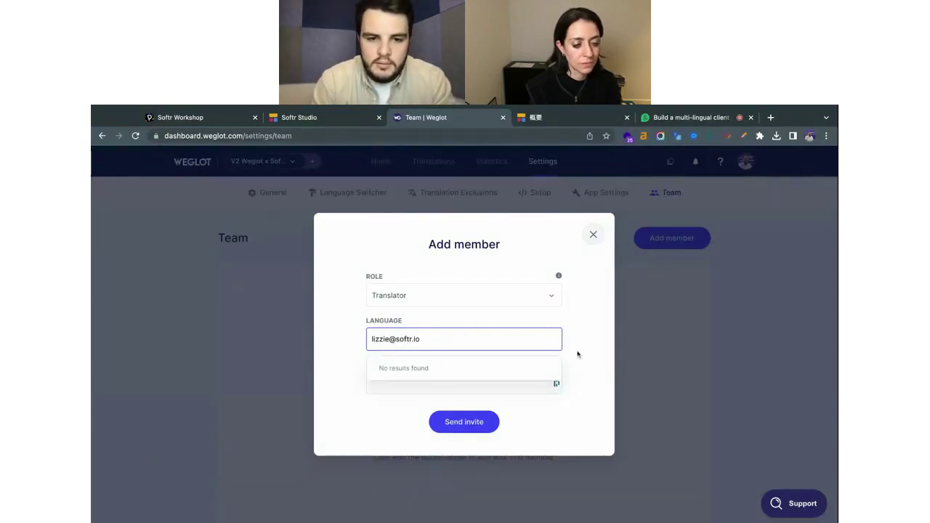
{"action": "left_click", "coordinate": [579, 354]}
{"action": "left_click", "coordinate": [492, 340]}
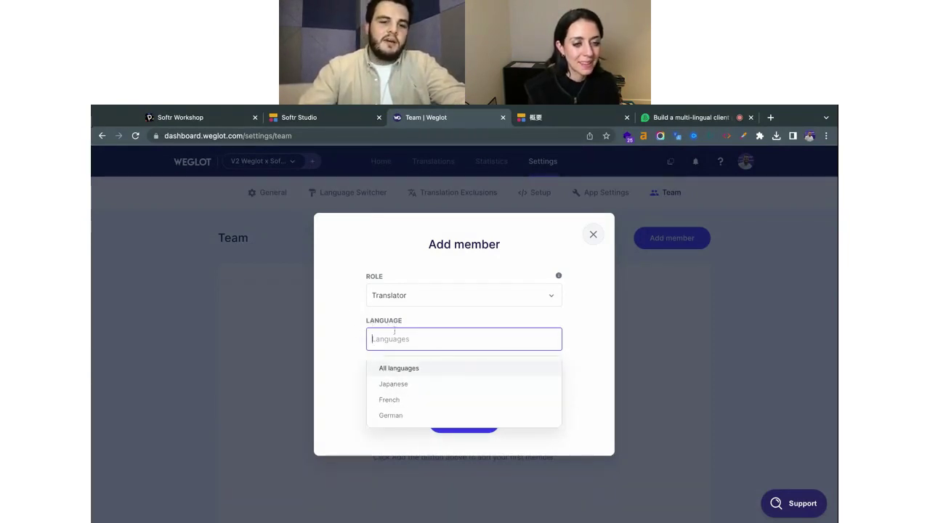
{"action": "left_click", "coordinate": [401, 391]}
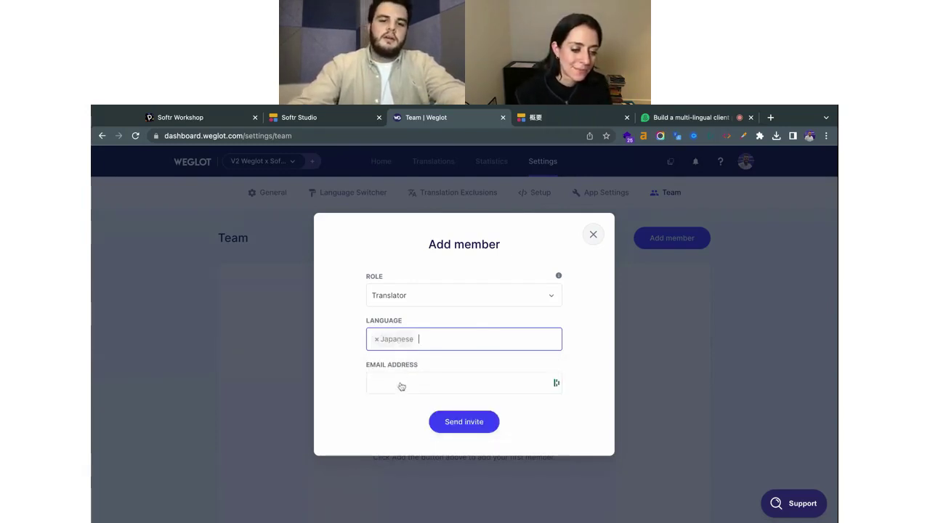
{"action": "left_click", "coordinate": [405, 383]}
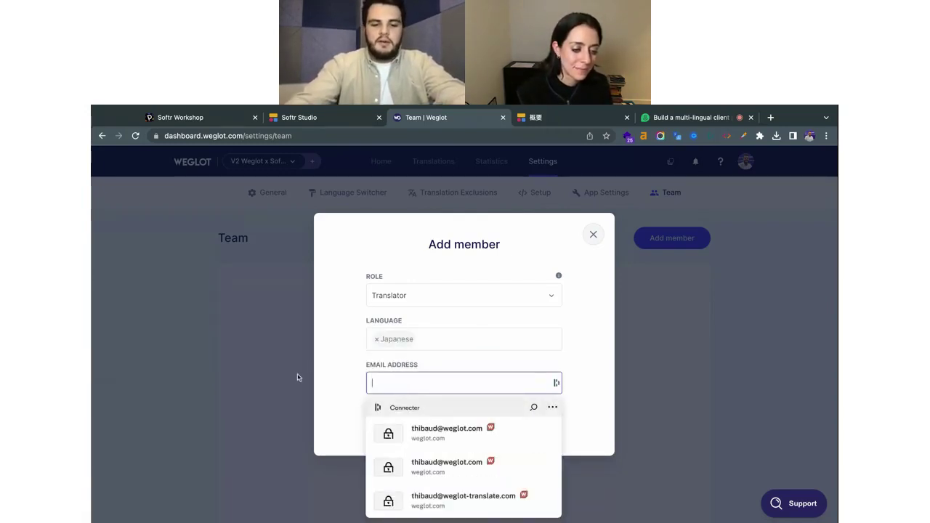
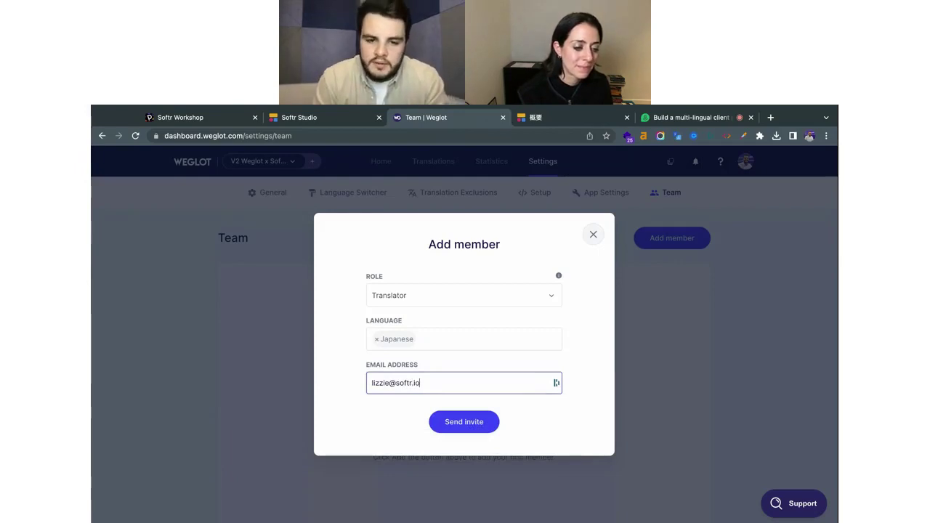
{"action": "left_click", "coordinate": [451, 423]}
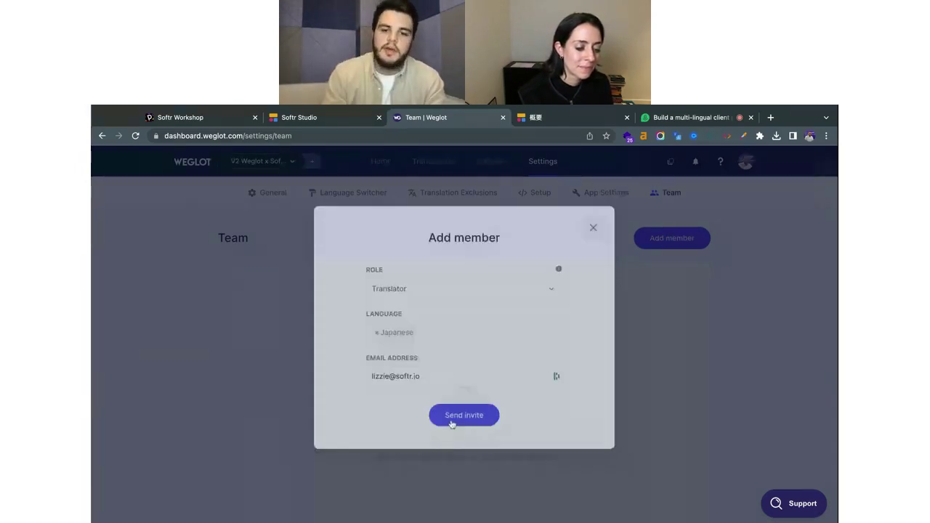